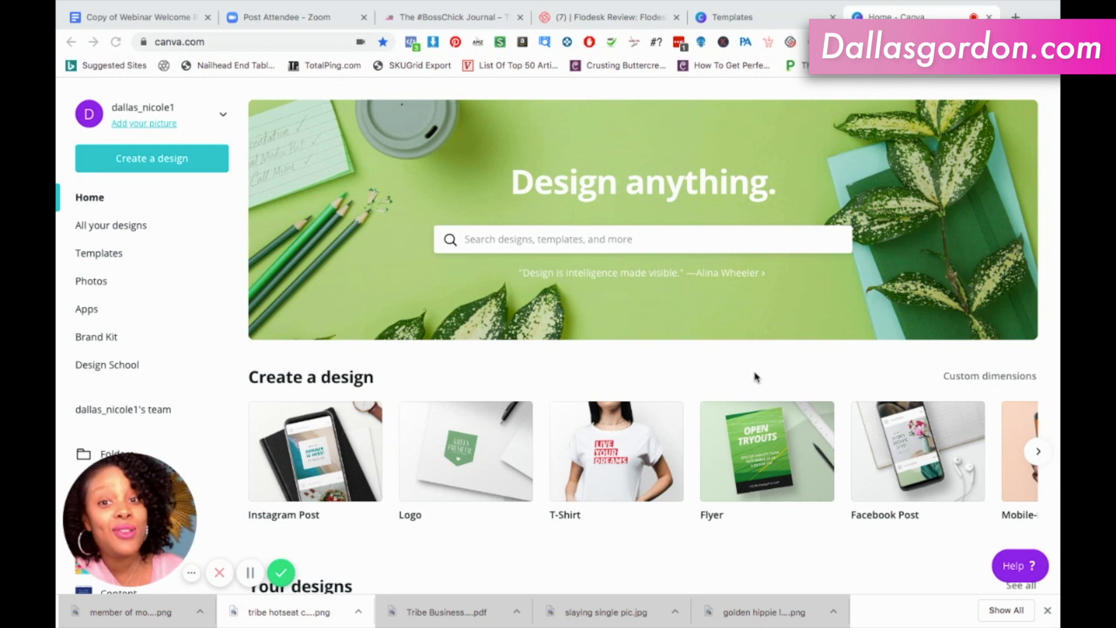
Search the designs for "mobile" and choose the suggested Mobile-First Presentation type.
scroll(759, 456, "down", 1)
scroll(759, 456, "up", 1)
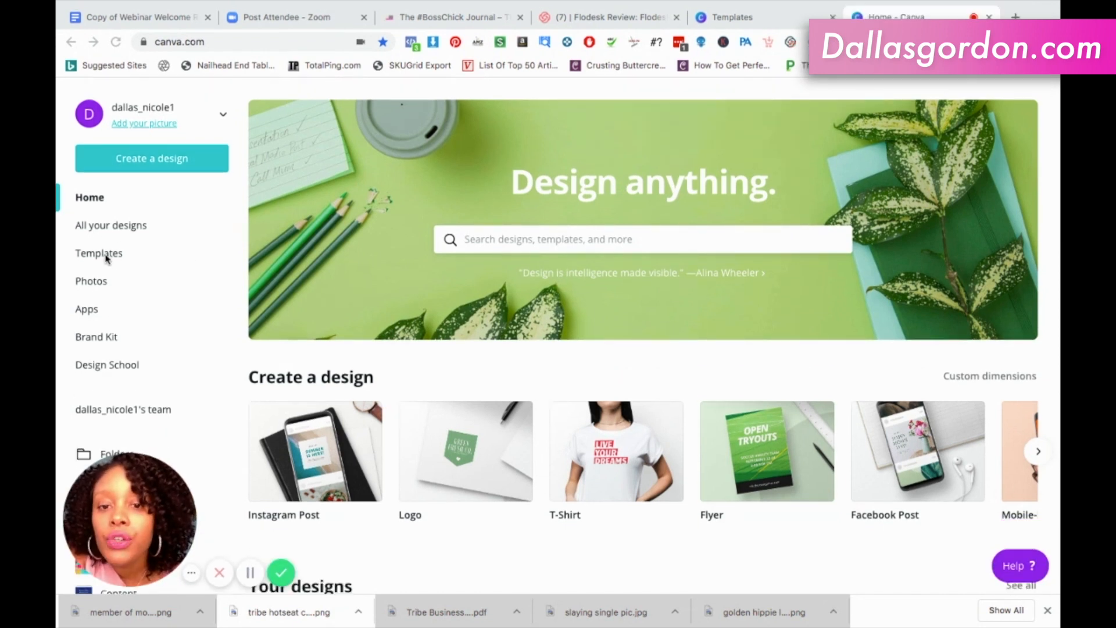
left_click(524, 243)
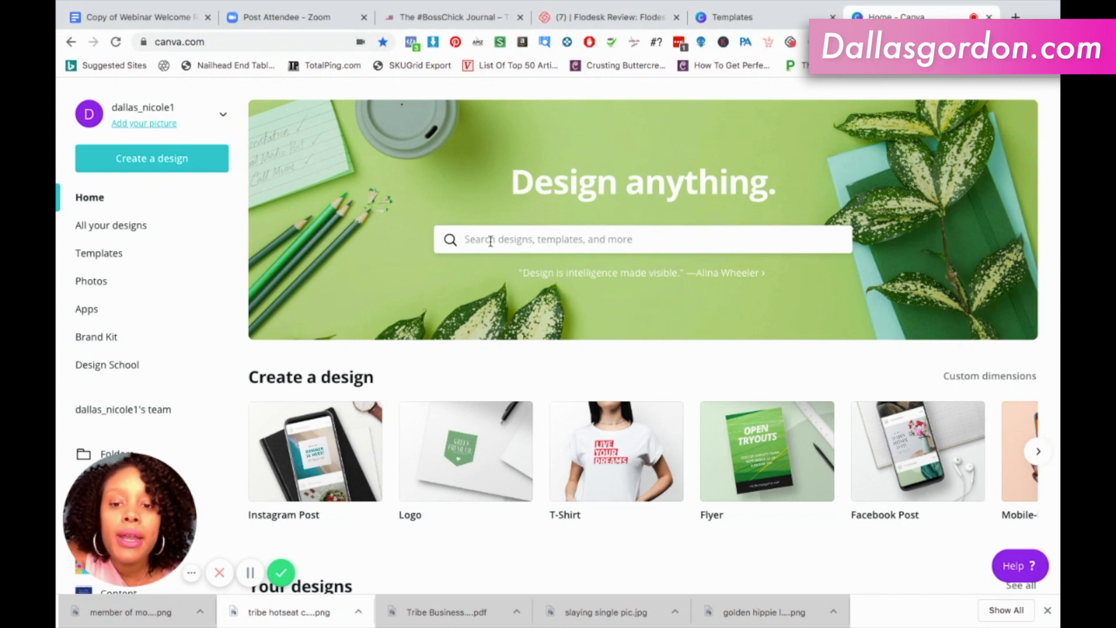
left_click(491, 242)
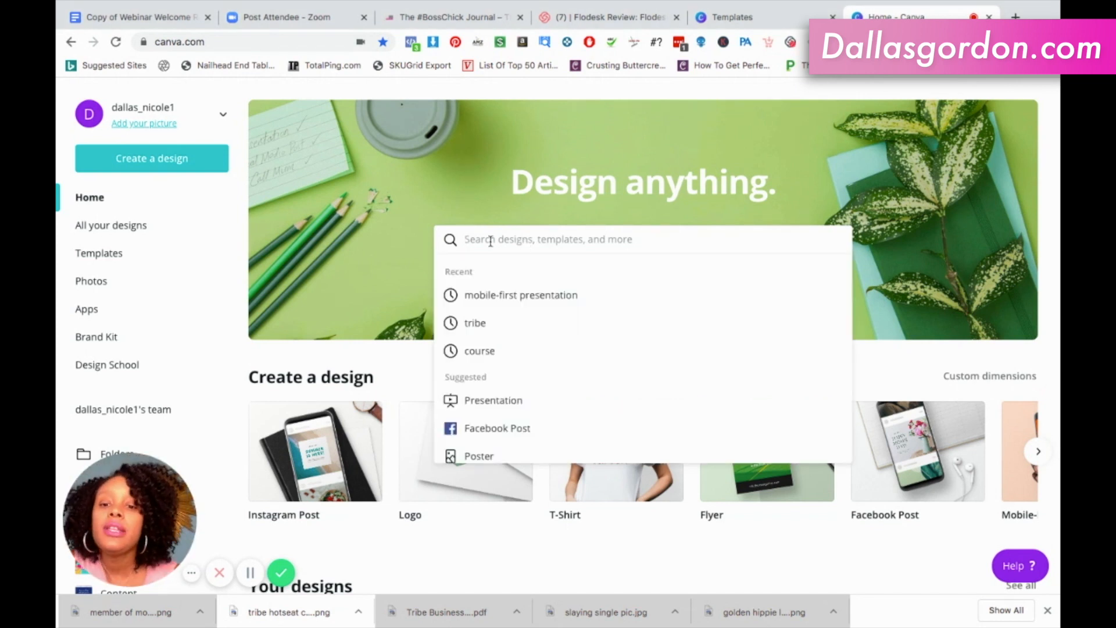
type("mobile")
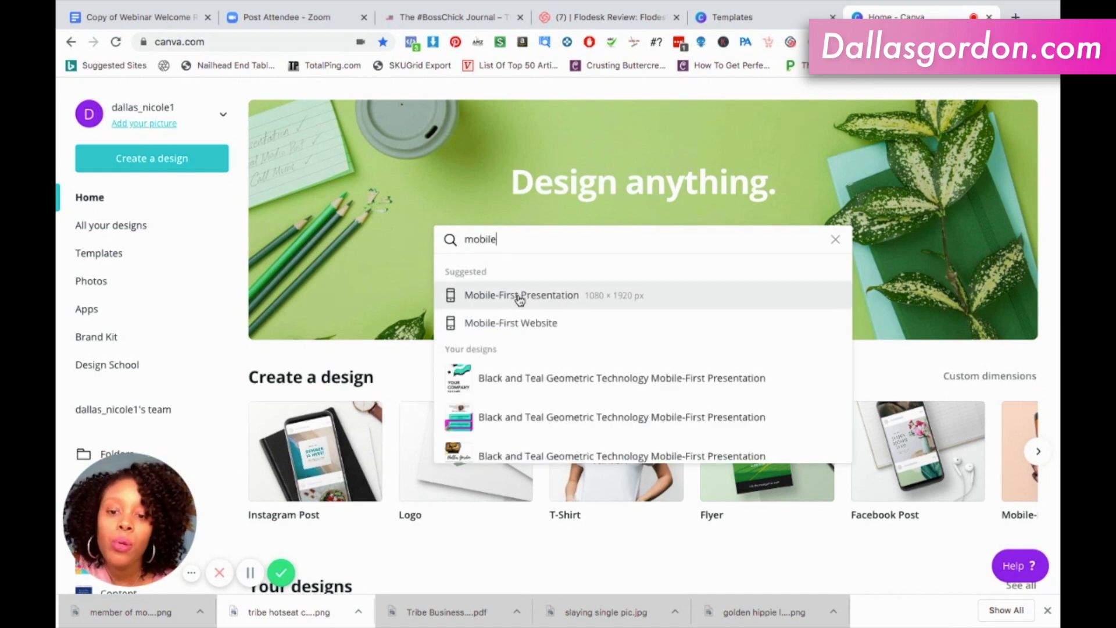
left_click(486, 300)
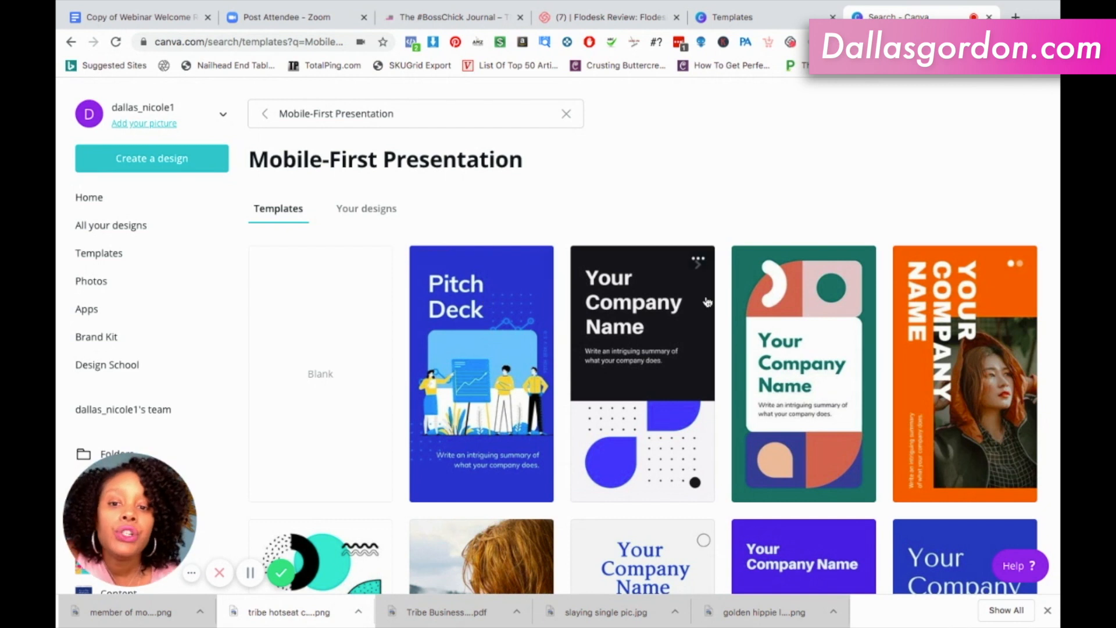
Browse the Mobile-First Presentation templates to compare the available cover designs.
scroll(708, 302, "down", 3)
scroll(708, 302, "down", 3)
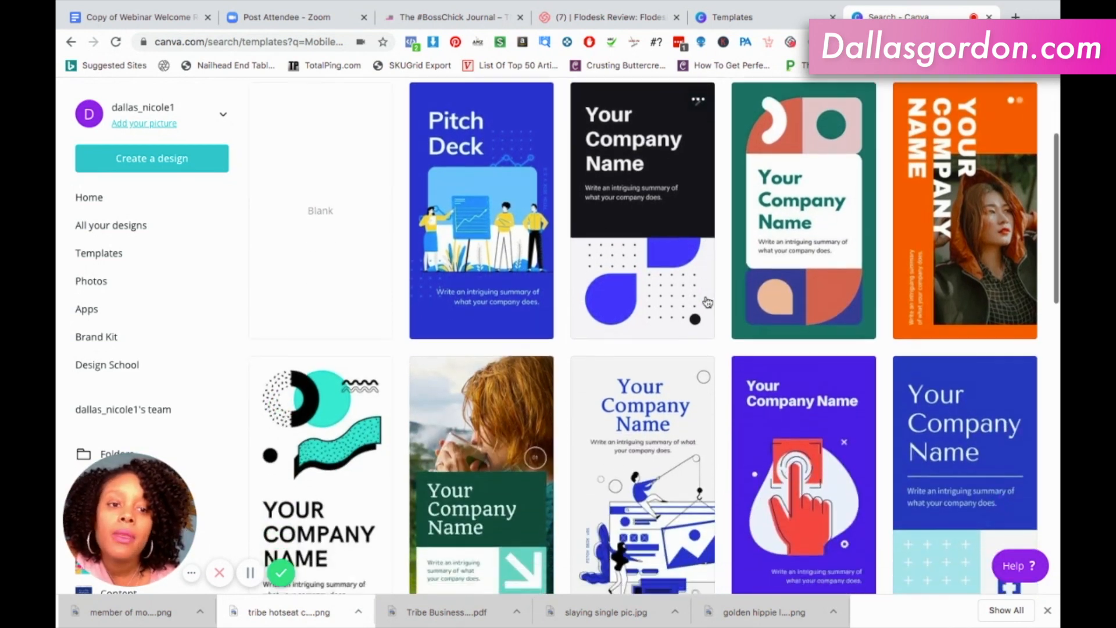
scroll(708, 302, "down", 2)
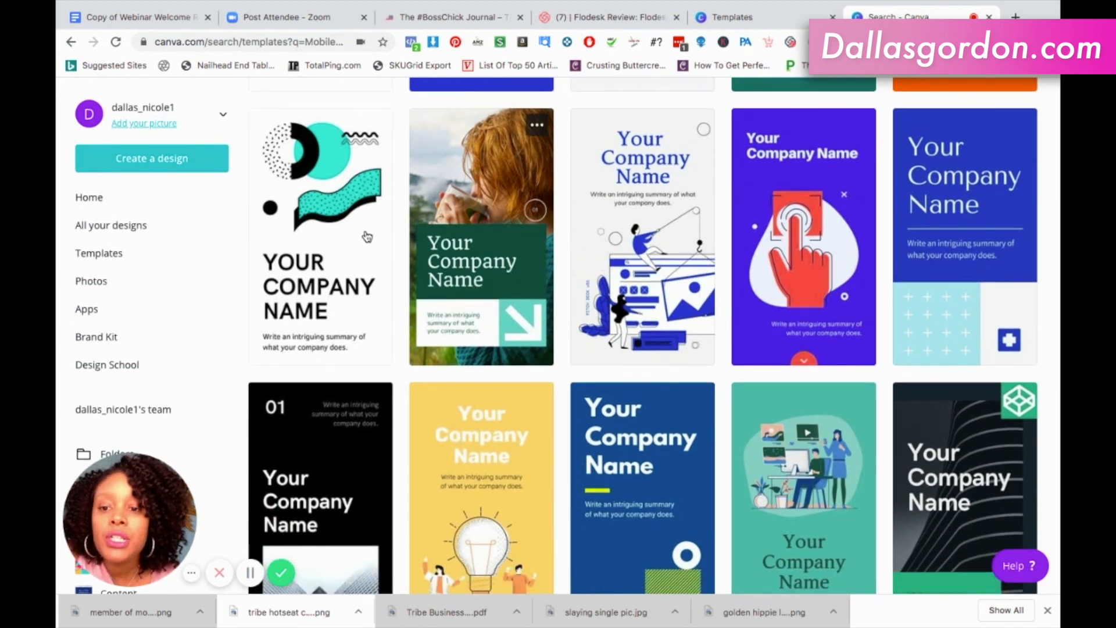
scroll(482, 313, "down", 1)
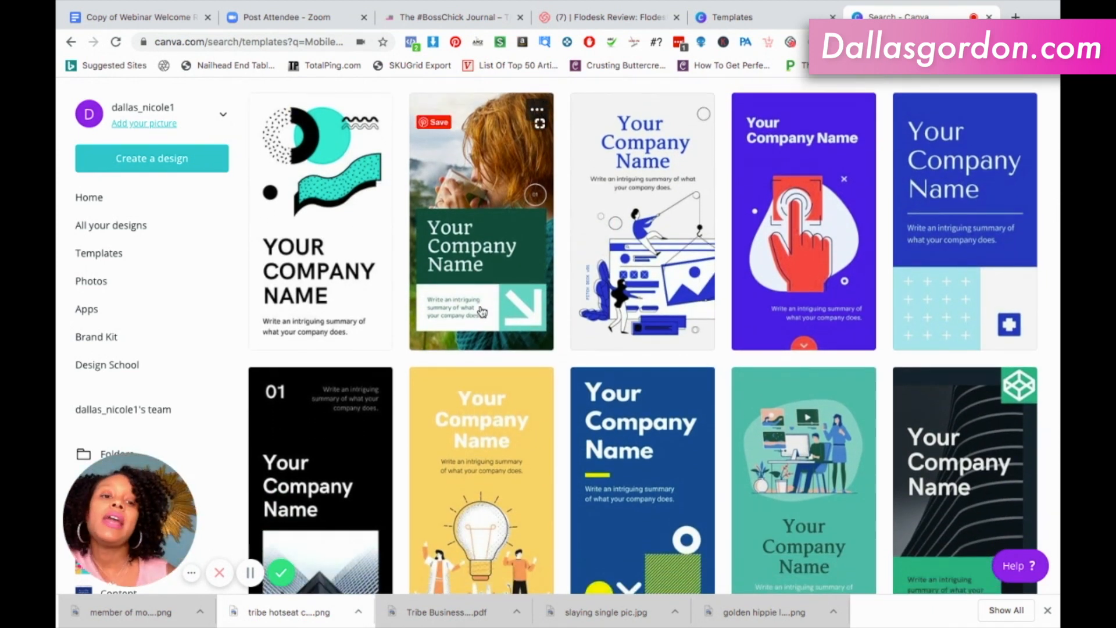
scroll(481, 312, "down", 2)
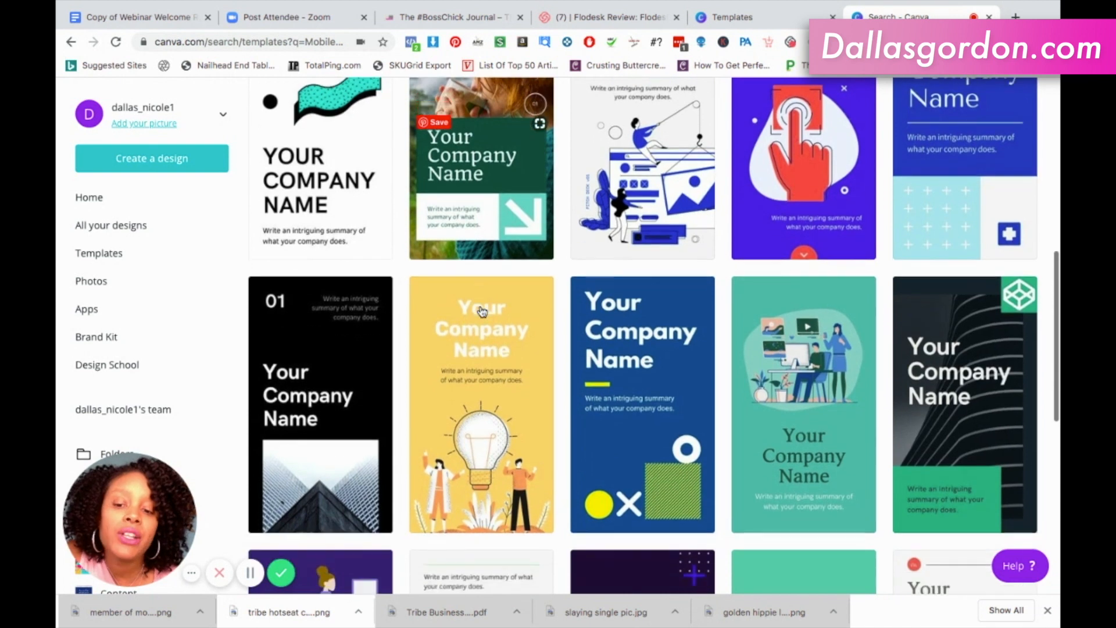
scroll(482, 312, "down", 3)
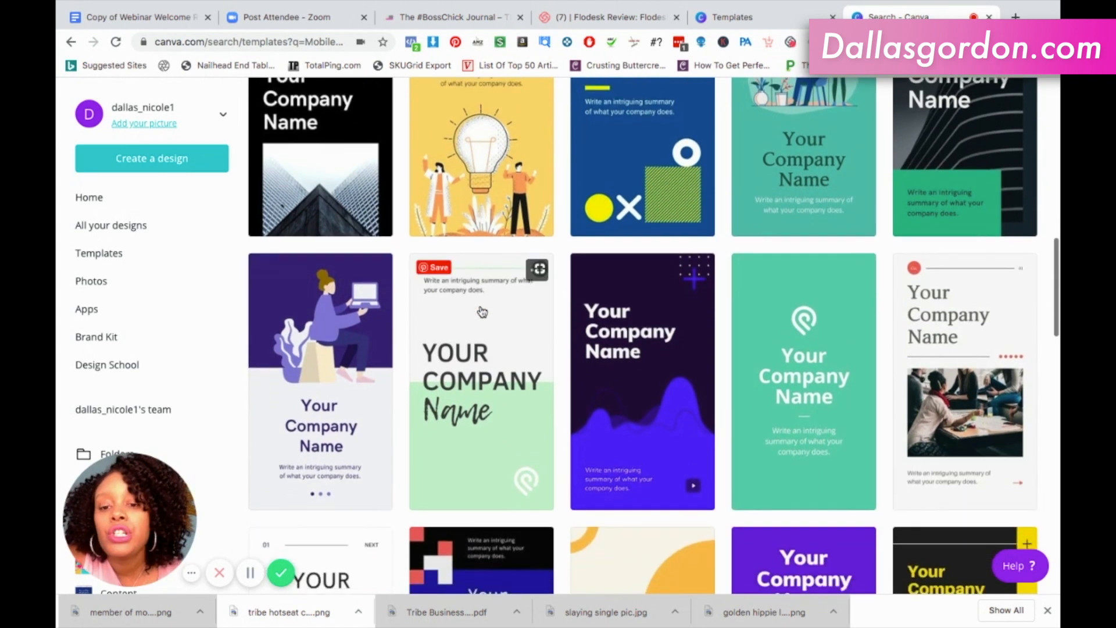
scroll(481, 312, "down", 2)
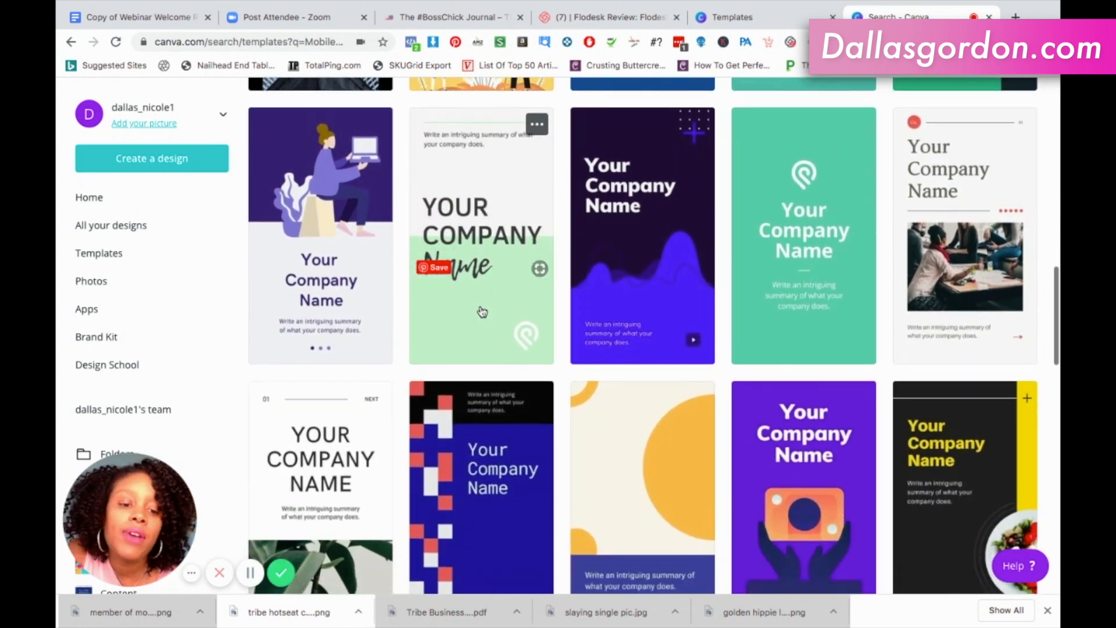
scroll(482, 312, "down", 1)
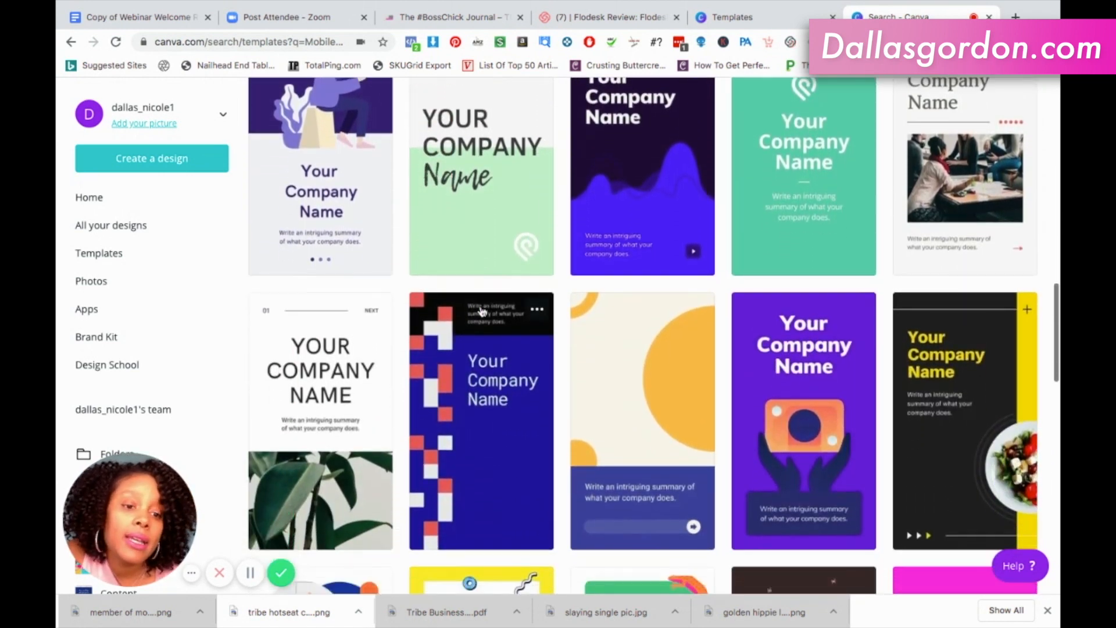
scroll(481, 312, "down", 2)
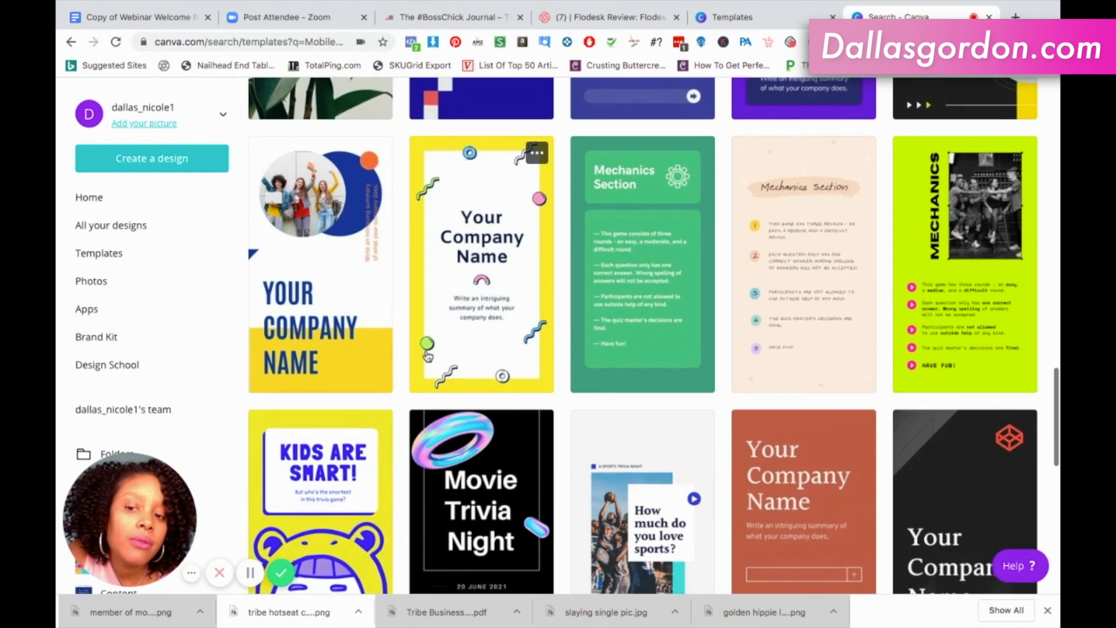
scroll(427, 356, "down", 4)
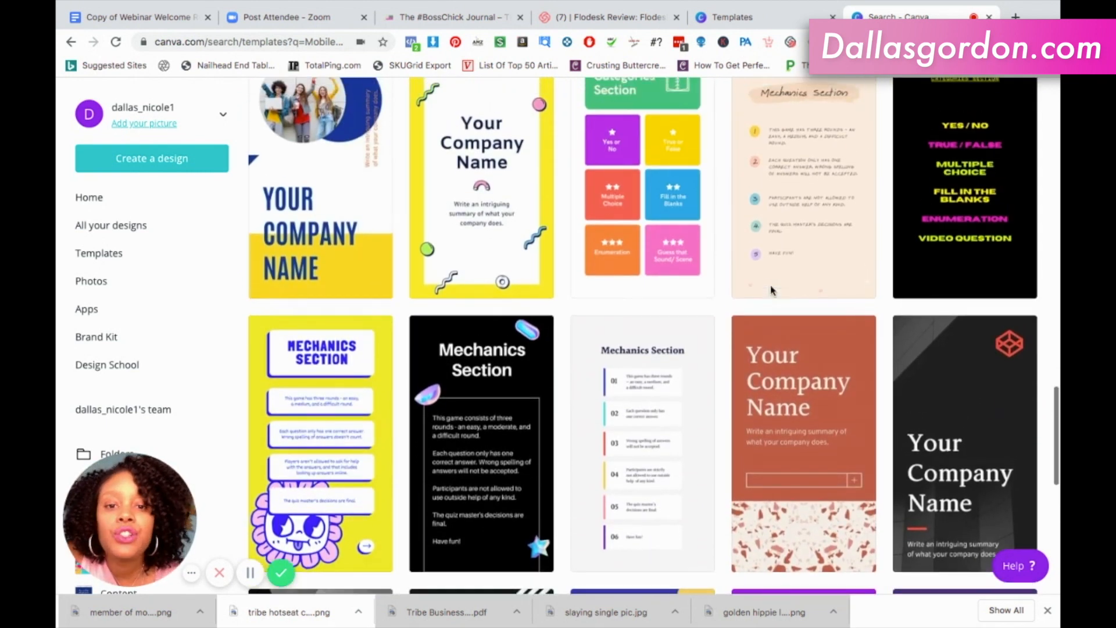
Open the black and teal geometric "YOUR COMPANY NAME" template with the dotted wavy banner as a new design.
scroll(771, 290, "up", 5)
scroll(772, 291, "up", 5)
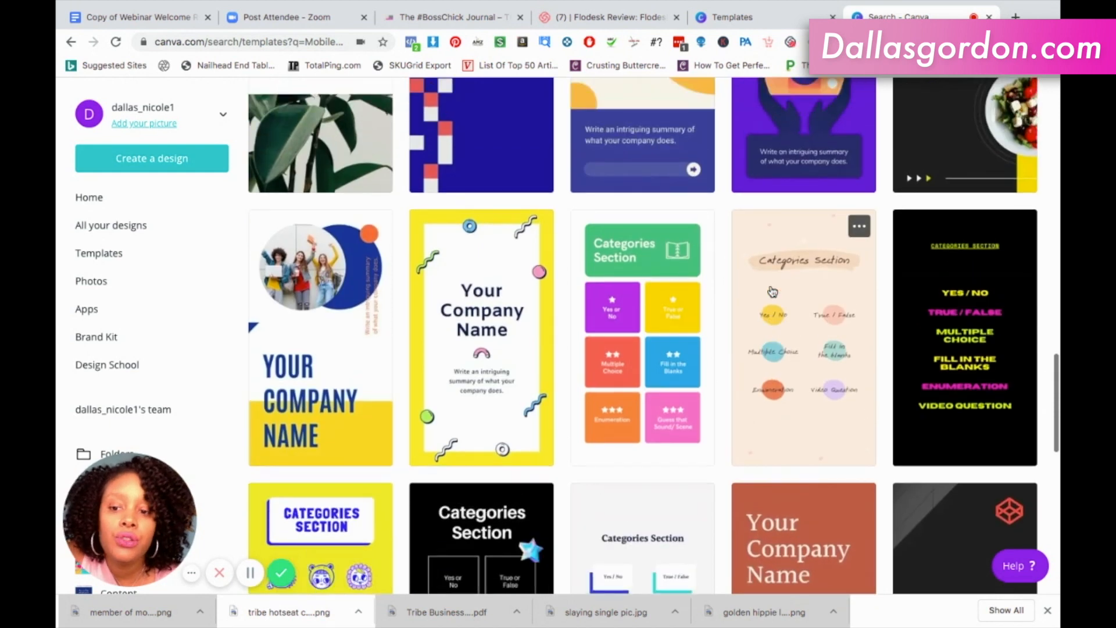
scroll(772, 290, "up", 10)
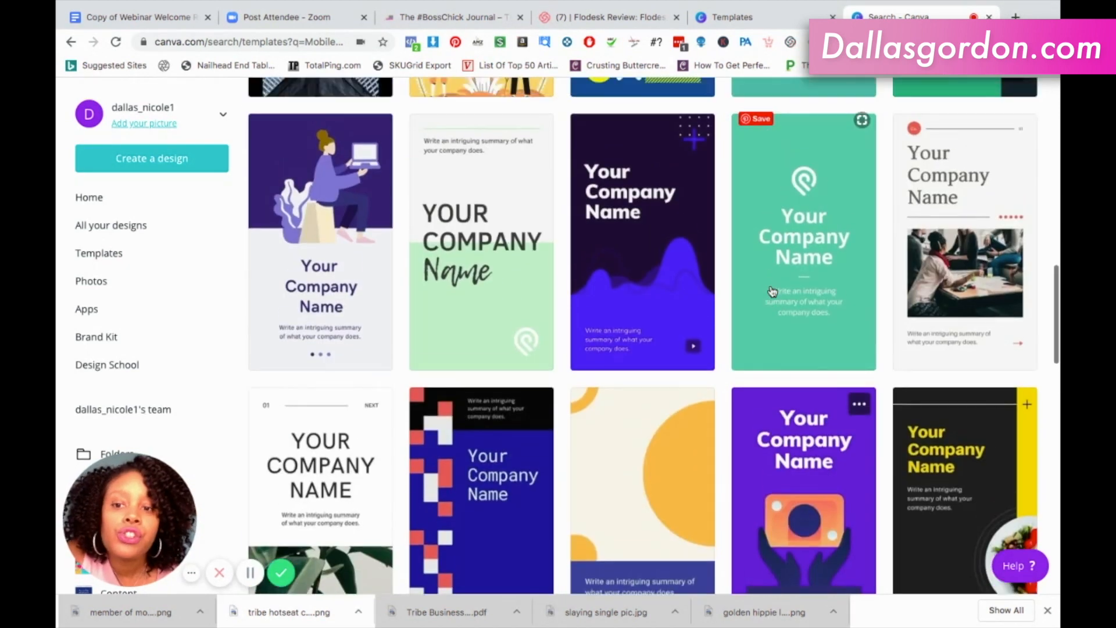
scroll(772, 291, "up", 3)
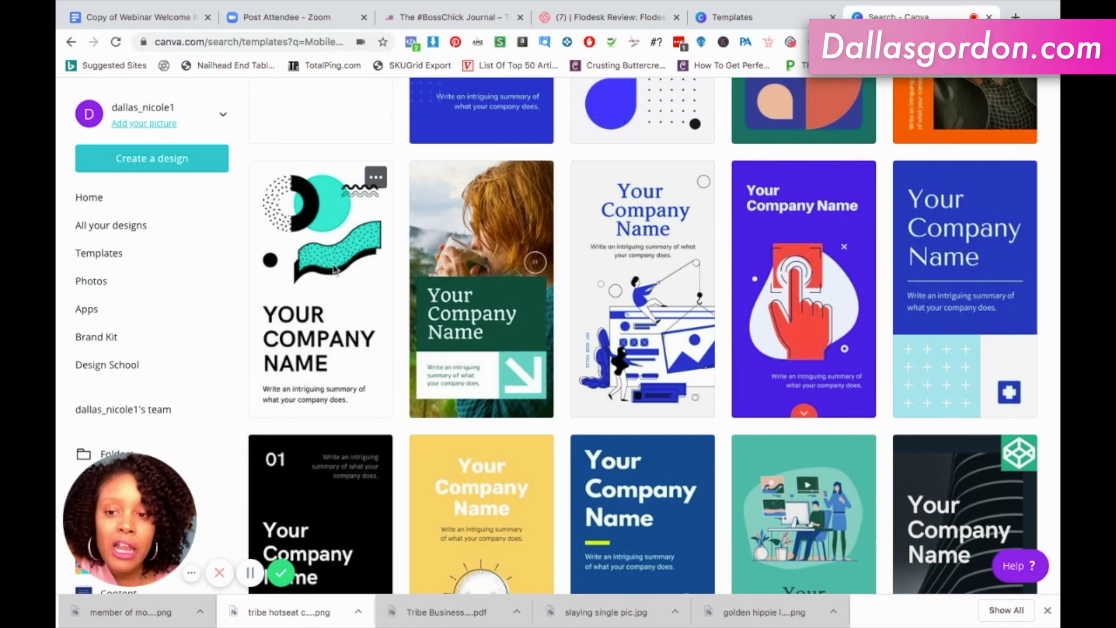
left_click(336, 271)
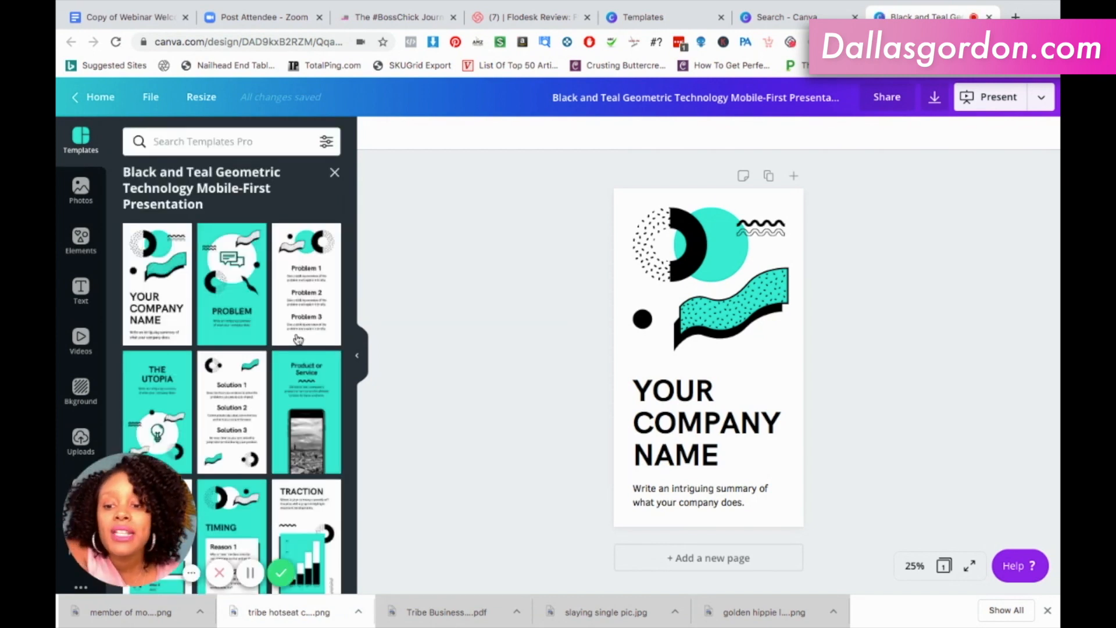
Examine the page layouts included in the Black and Teal Geometric Technology Mobile-First Presentation template.
scroll(280, 407, "down", 1)
scroll(280, 408, "down", 5)
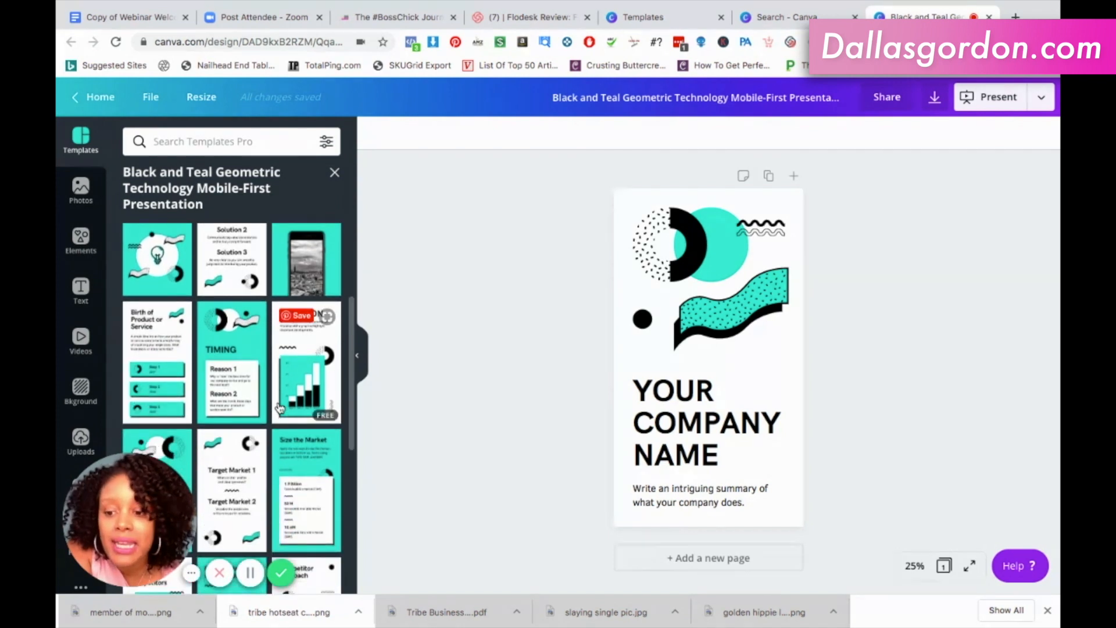
scroll(280, 407, "down", 3)
scroll(280, 407, "down", 2)
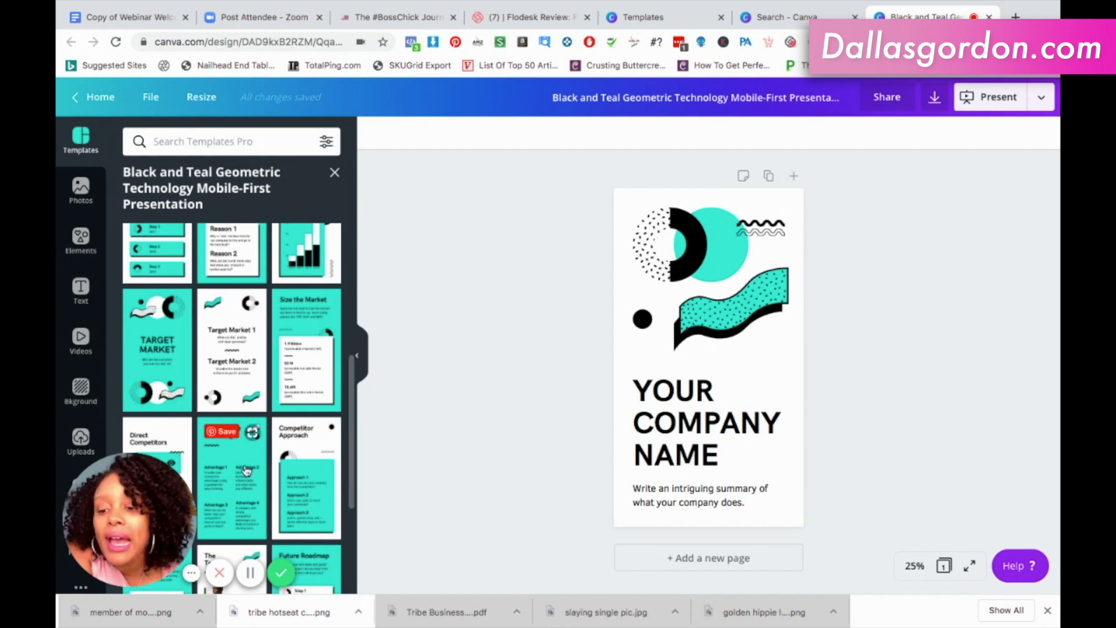
scroll(247, 470, "down", 2)
scroll(246, 469, "down", 2)
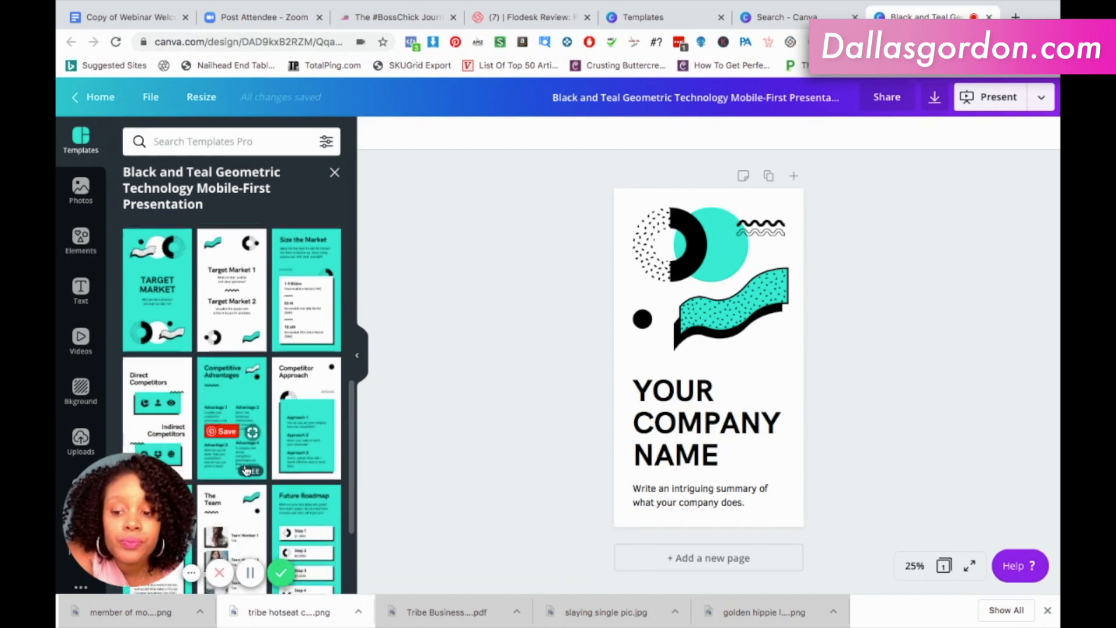
scroll(246, 470, "down", 3)
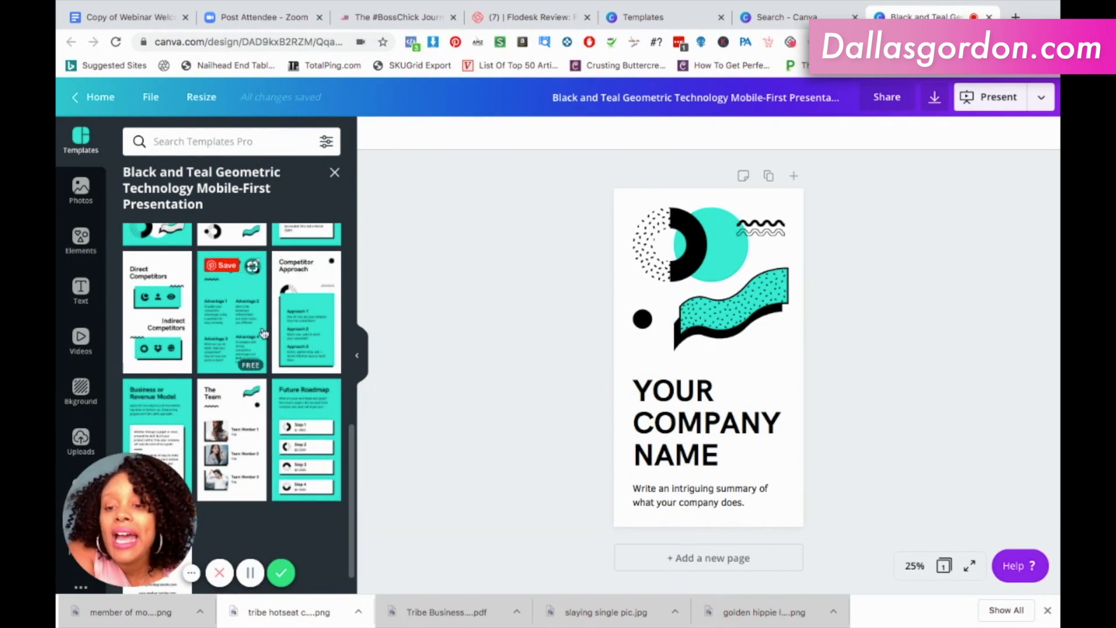
scroll(233, 340, "up", 5)
scroll(263, 333, "up", 5)
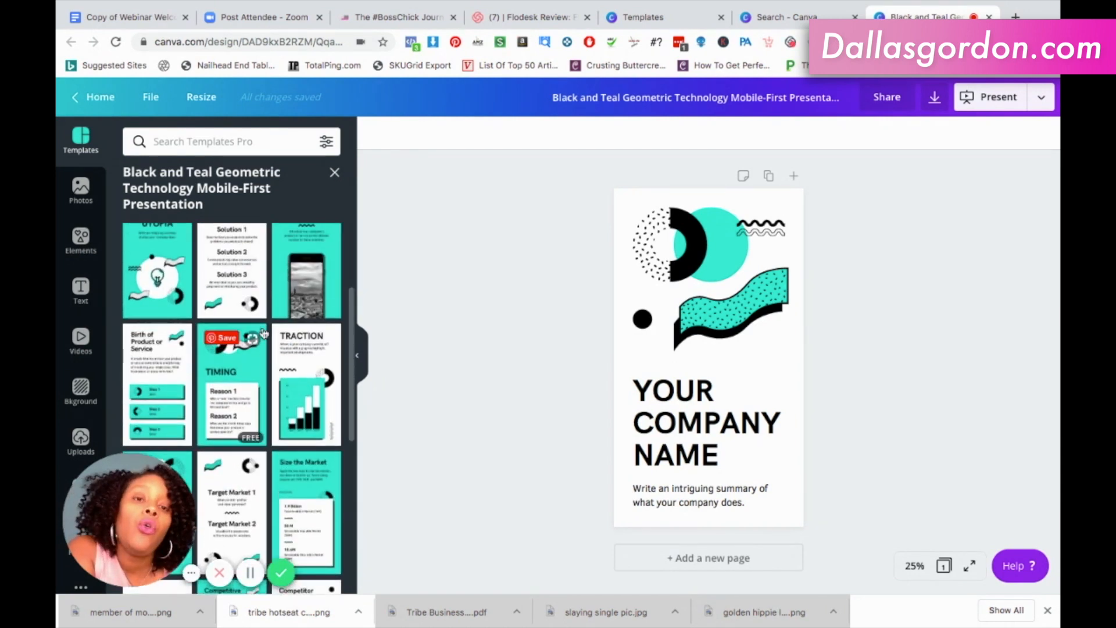
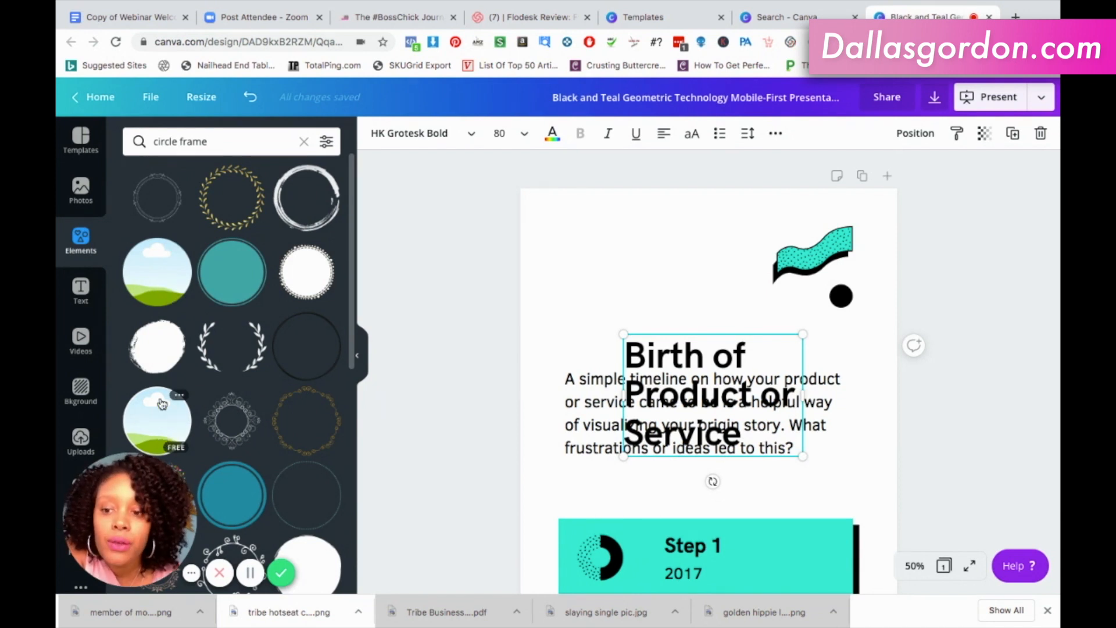
Add the round landscape picture frame, shrink it slightly and centre it near the top edge of the page.
left_click(163, 285)
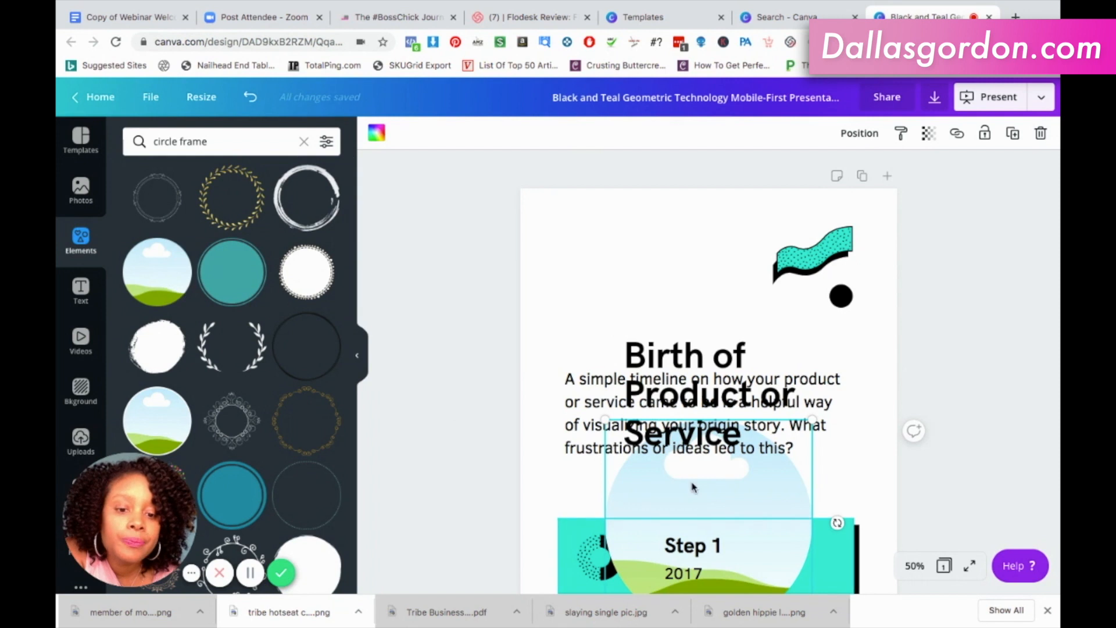
left_click_drag(711, 415, 697, 277)
left_click_drag(613, 369, 627, 347)
mouse_move(725, 312)
left_mouse_down()
mouse_move(715, 308)
mouse_move(724, 303)
left_mouse_up()
Move the timeline paragraph and the "Birth of Product or Service" heading down so both sit below the round frame.
left_click_drag(734, 414, 736, 461)
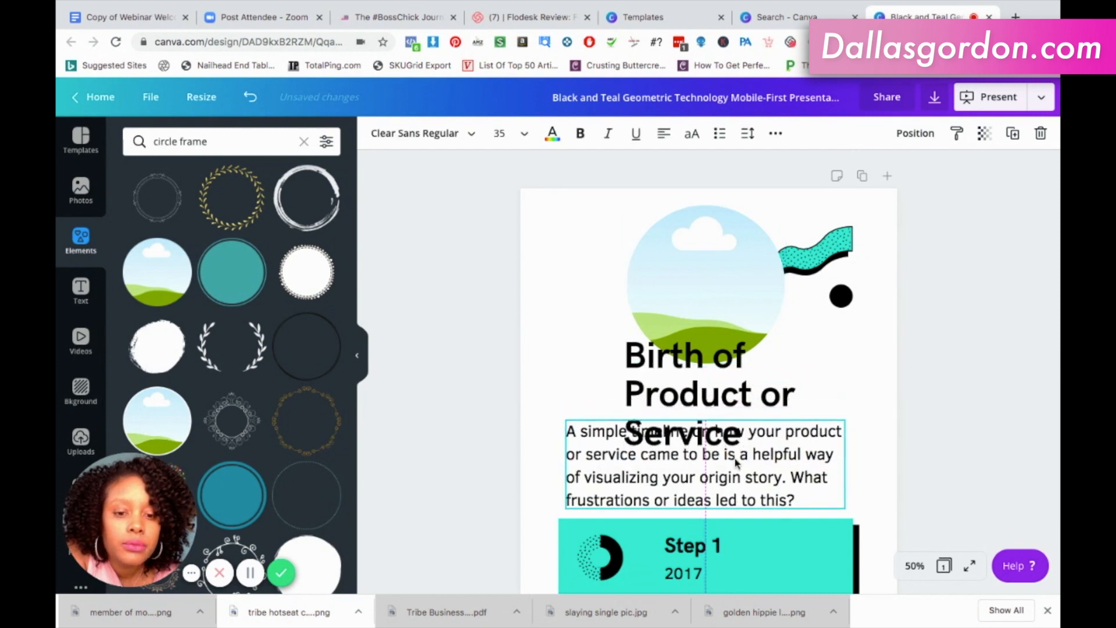
left_click(713, 424)
left_click_drag(713, 425, 720, 450)
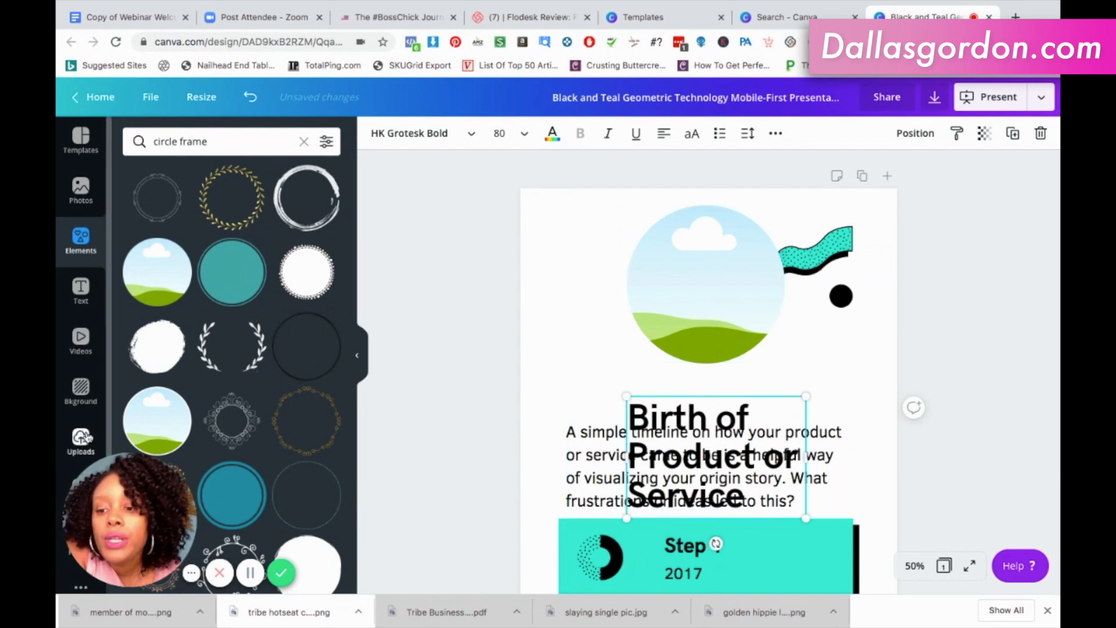
Fill the round frame with the uploaded portrait of the woman in the black dotted top against light blue.
left_click(84, 437)
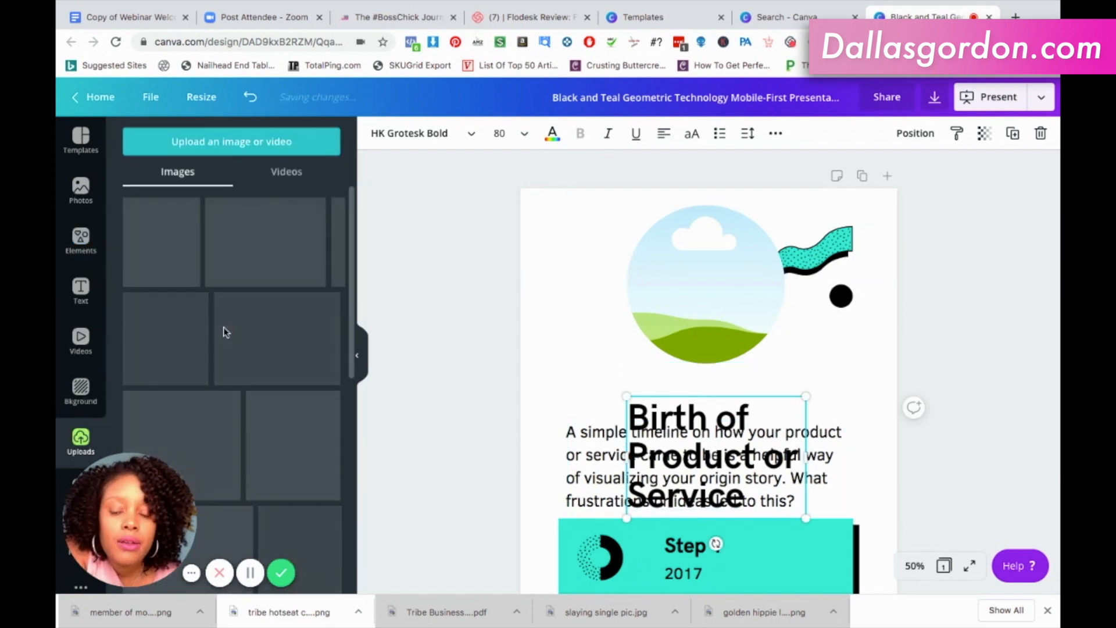
scroll(256, 390, "down", 5)
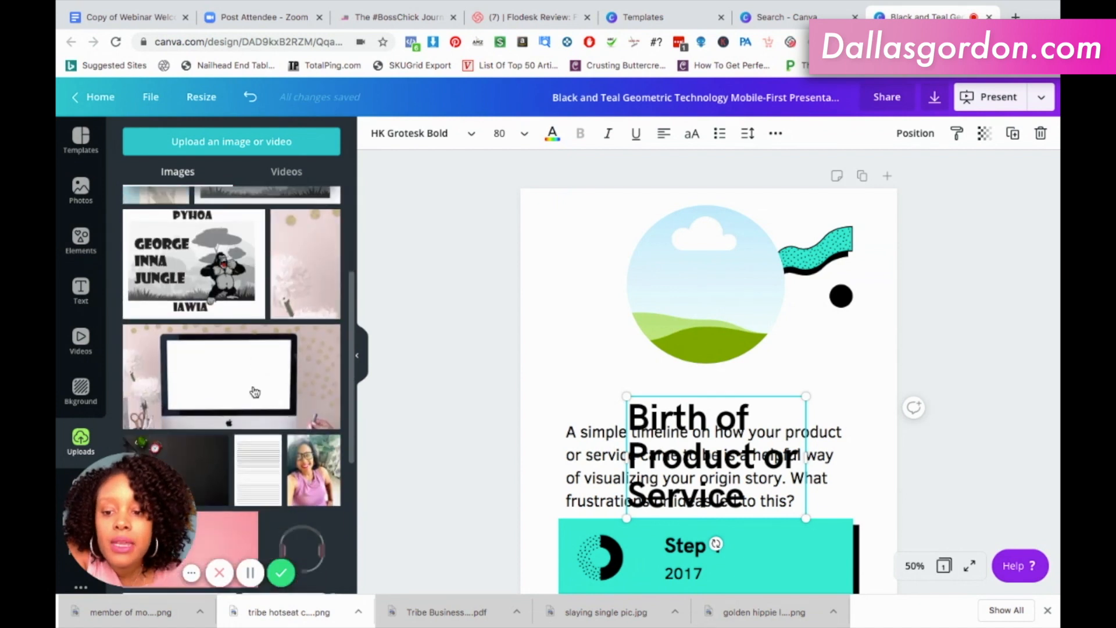
scroll(254, 391, "down", 8)
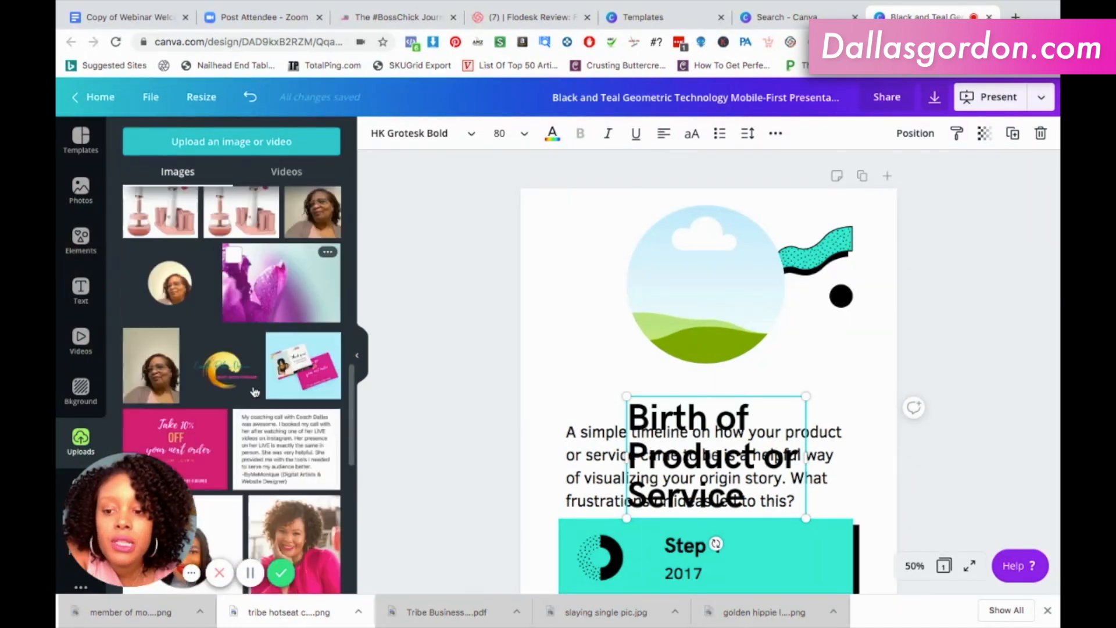
scroll(254, 390, "down", 10)
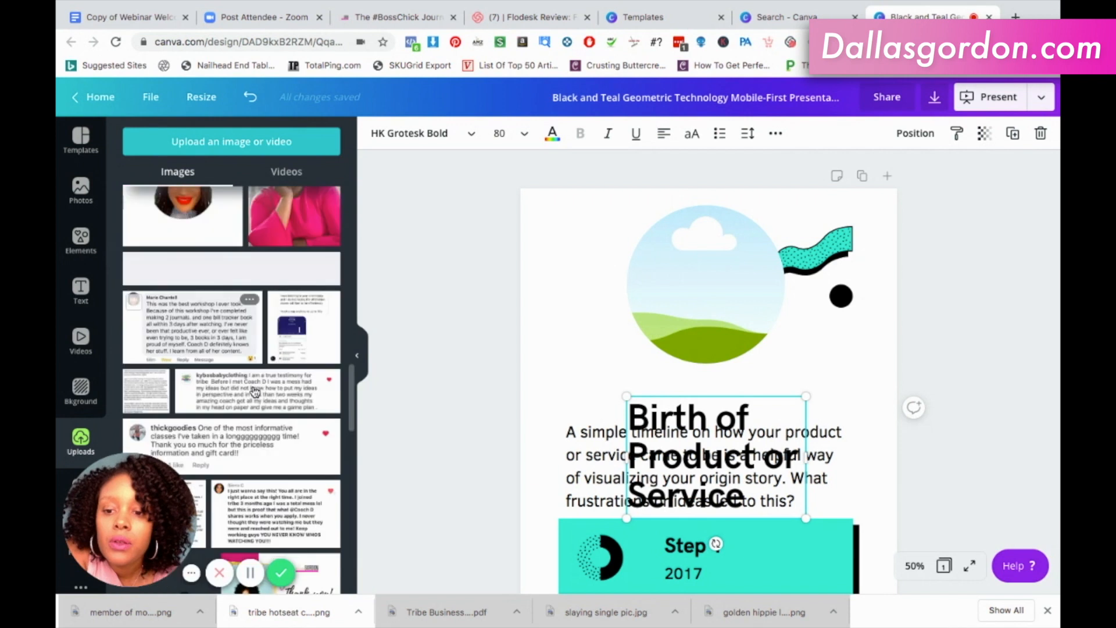
scroll(254, 391, "down", 5)
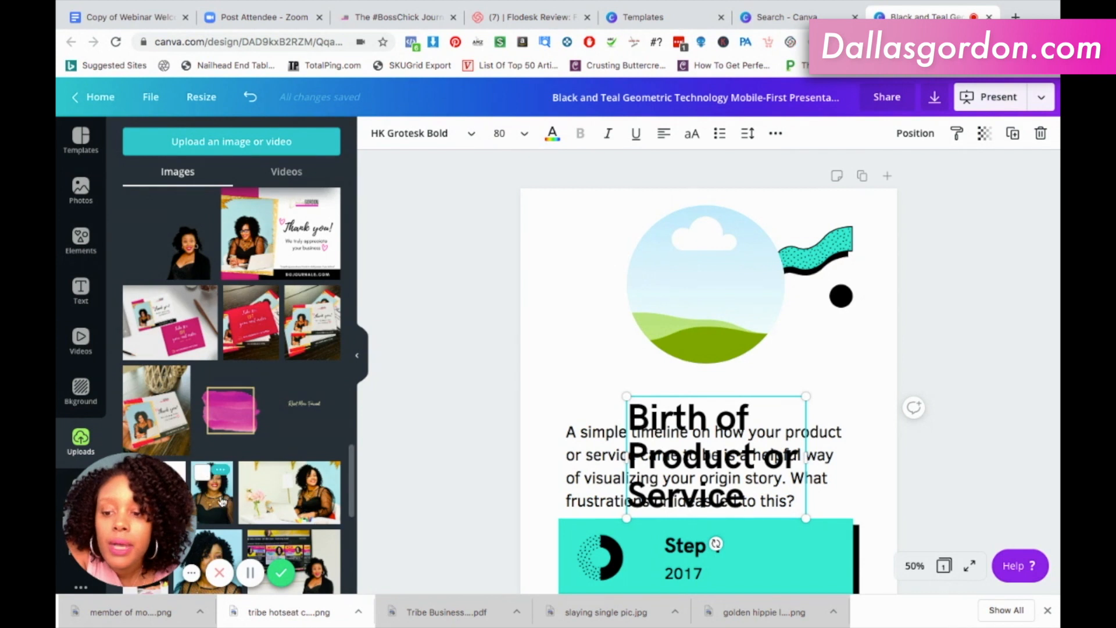
left_click_drag(230, 485, 665, 271)
Shift the portrait down inside the round frame so all of the hair fits within the circle, and apply the crop.
double_click(665, 269)
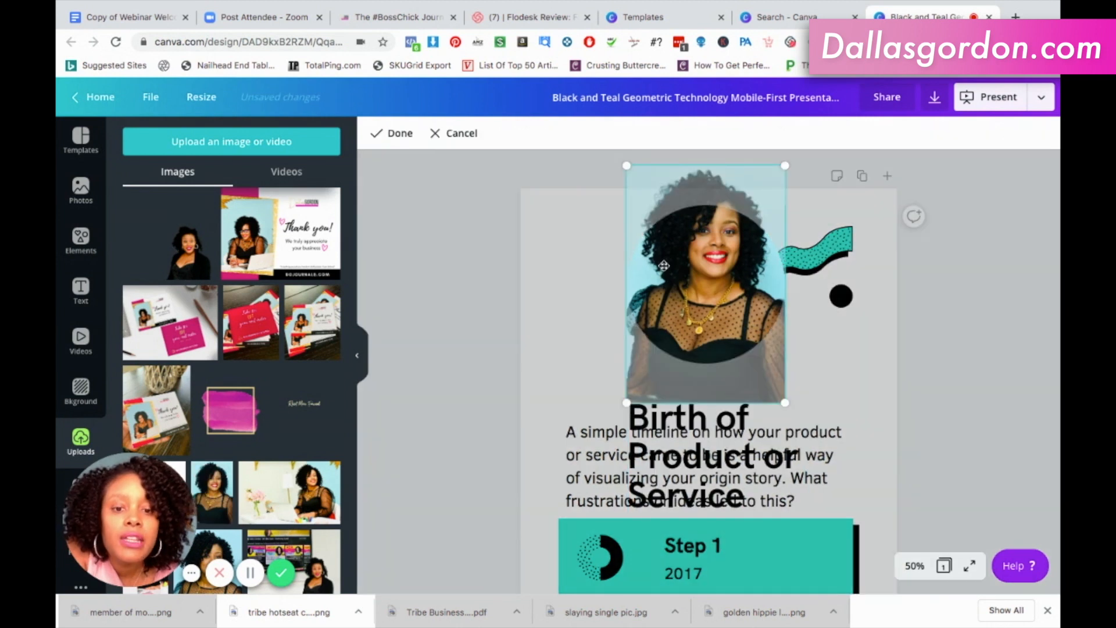
left_click_drag(662, 286, 669, 324)
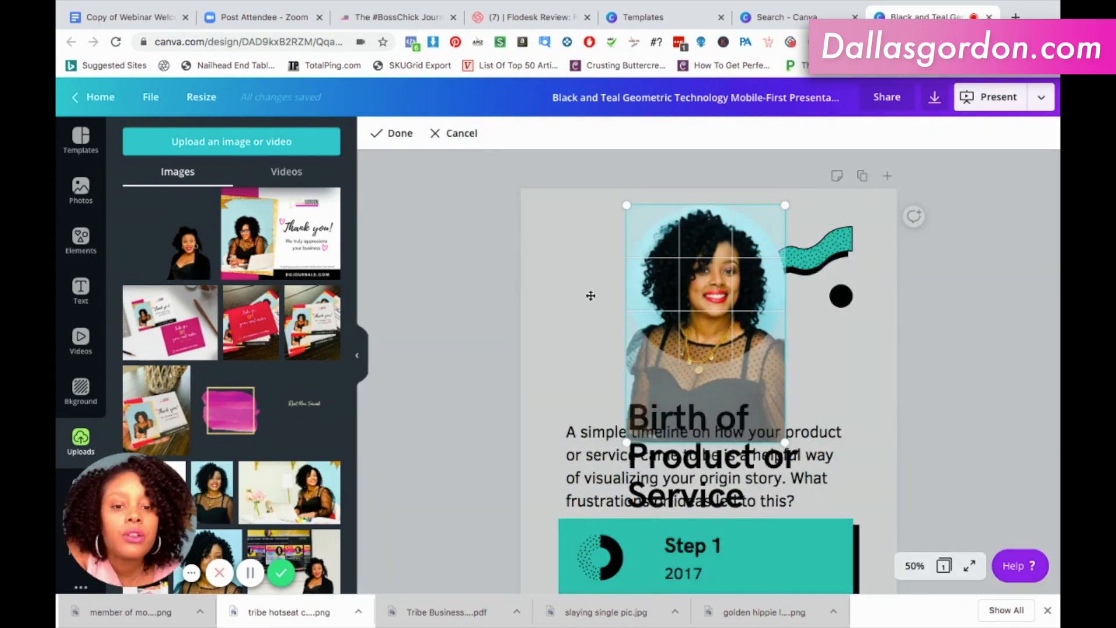
left_click(383, 133)
left_click(943, 312)
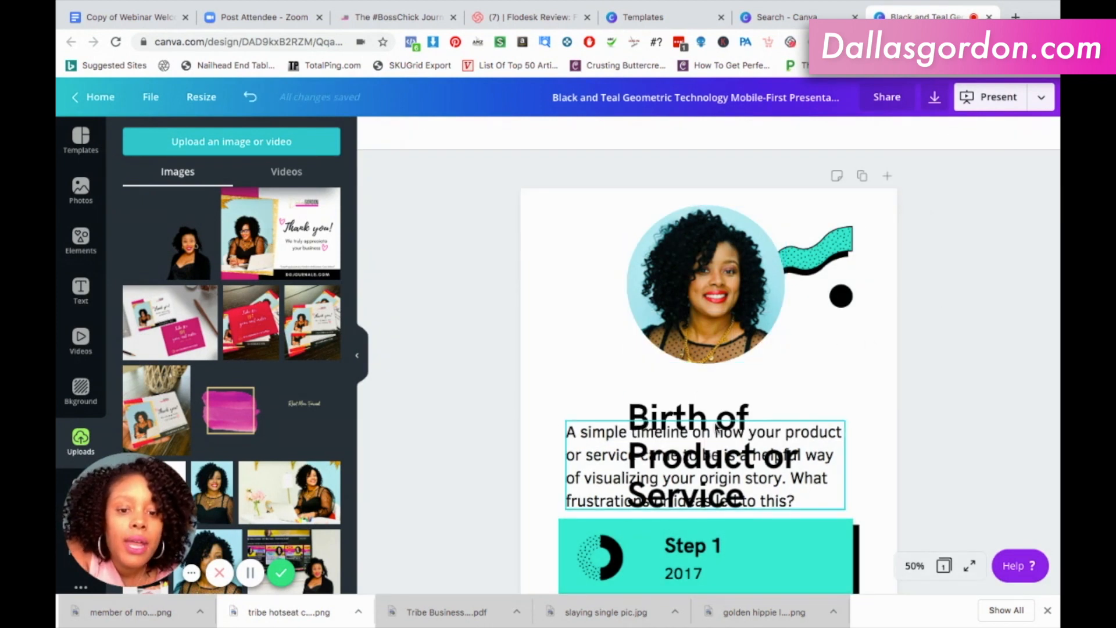
Widen the "Birth of Product or Service" heading's text box on both sides to nearly the page width.
left_click(719, 422)
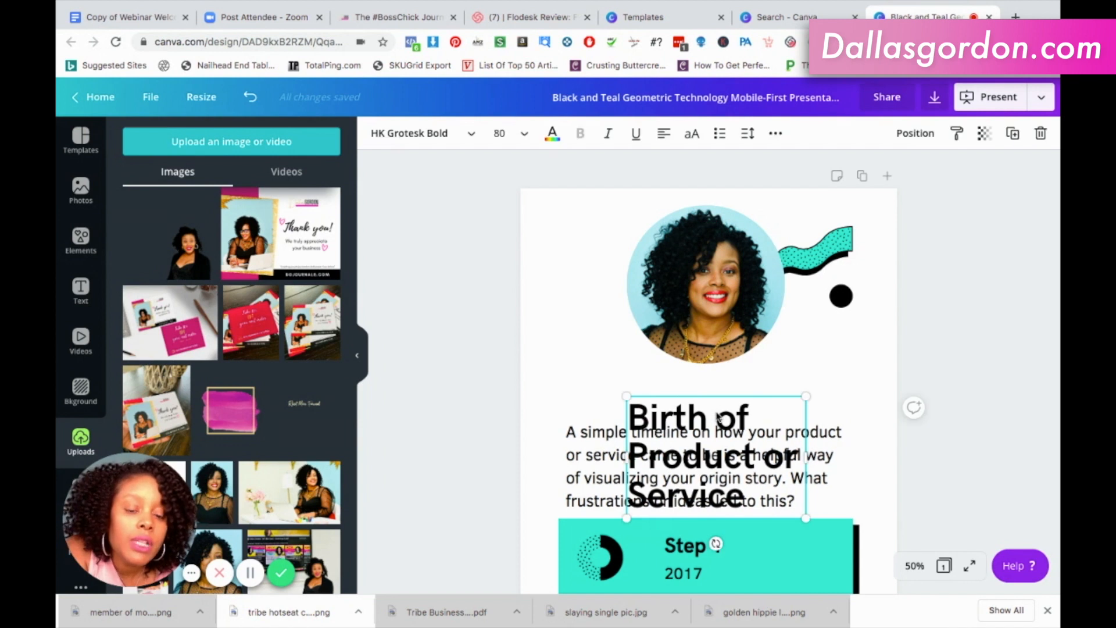
left_click_drag(870, 435, 884, 428)
left_click_drag(542, 445, 556, 423)
left_click(583, 426)
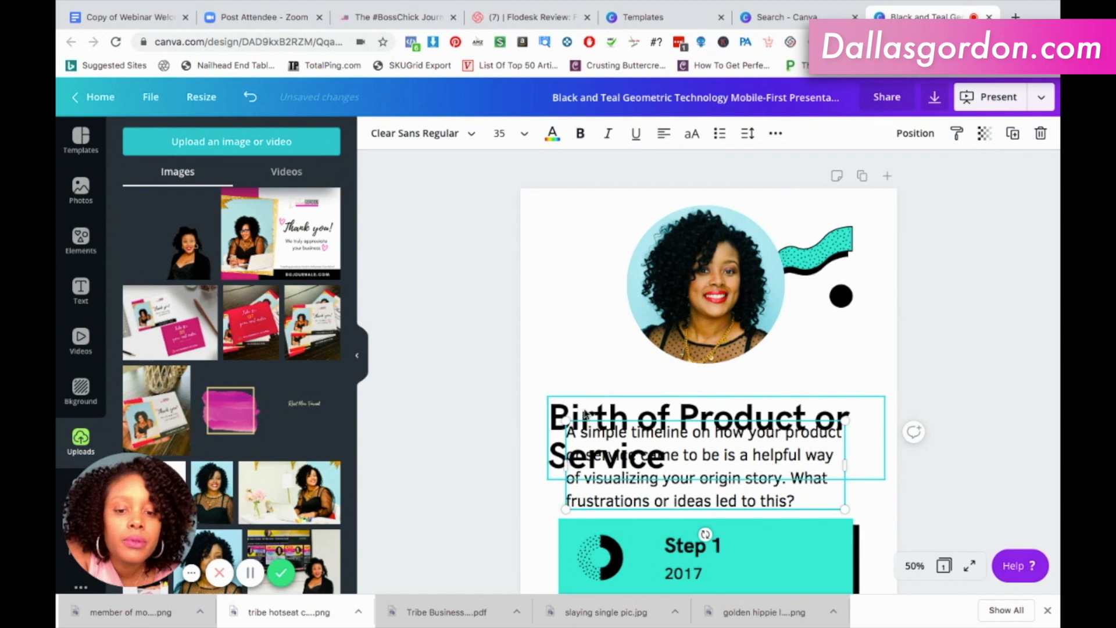
Replace the heading text with "Hi, I'm" followed by the presenter's full name.
left_click(585, 410)
left_click(585, 409)
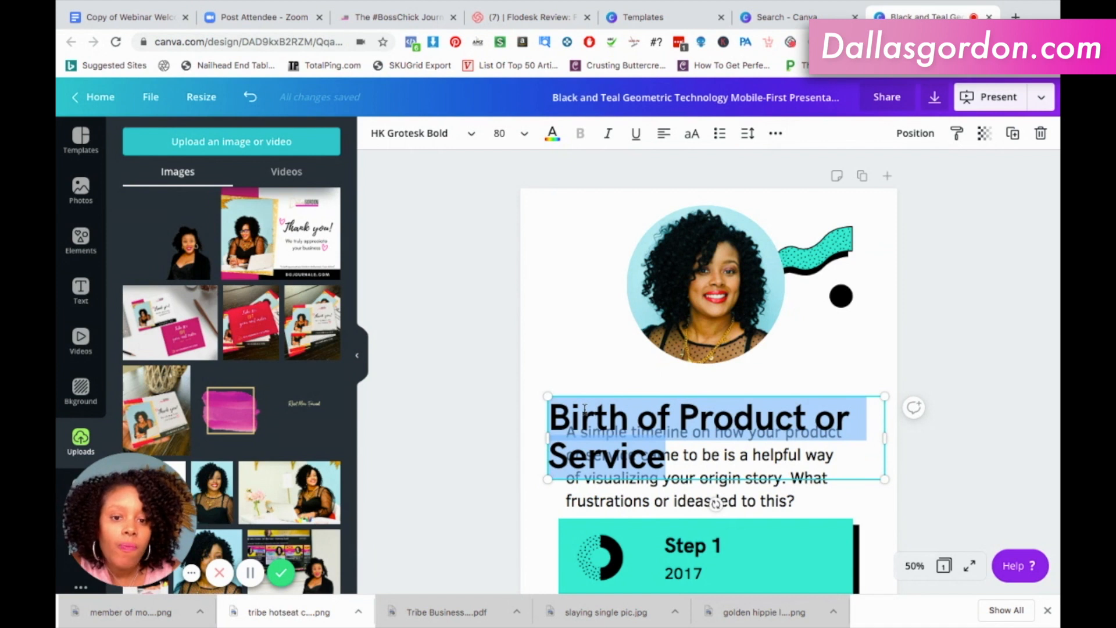
type("Hi")
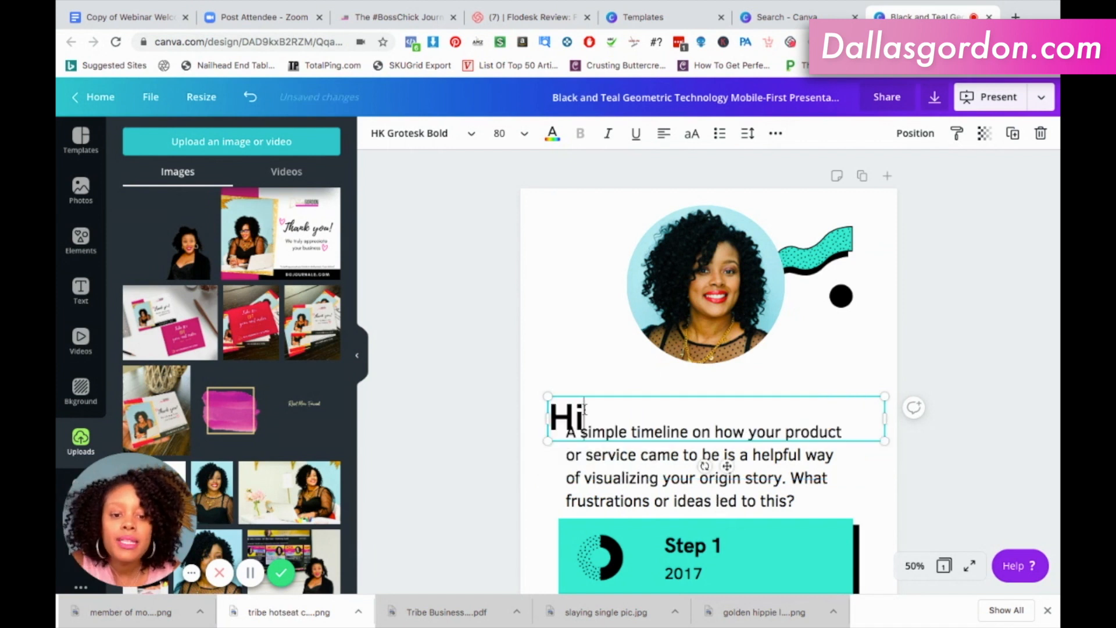
type(", I'm Dallas")
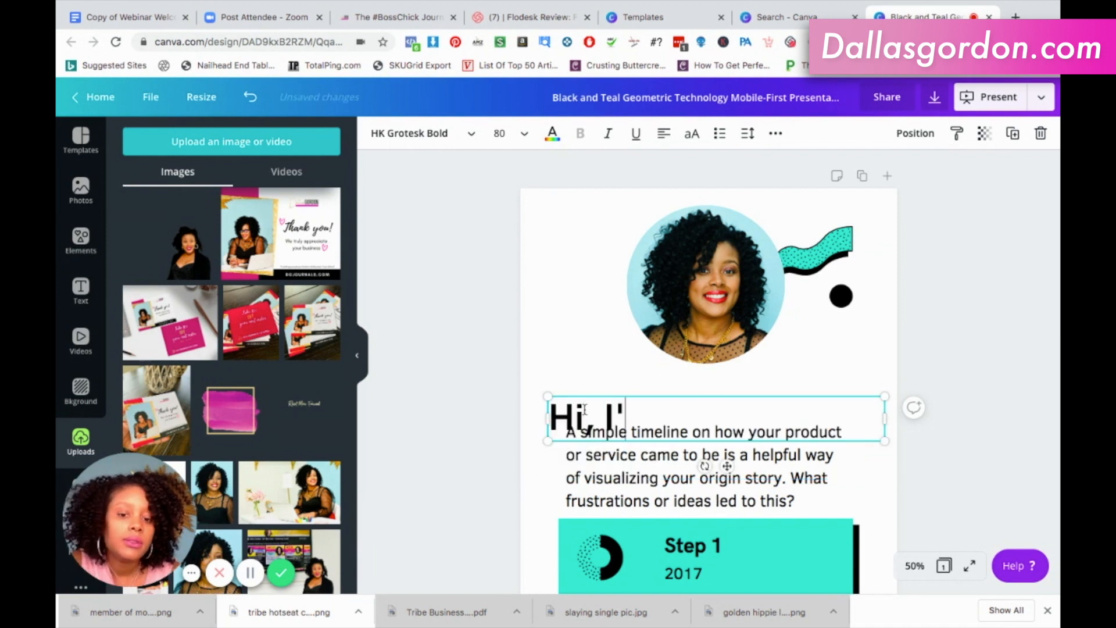
type(" Gordon")
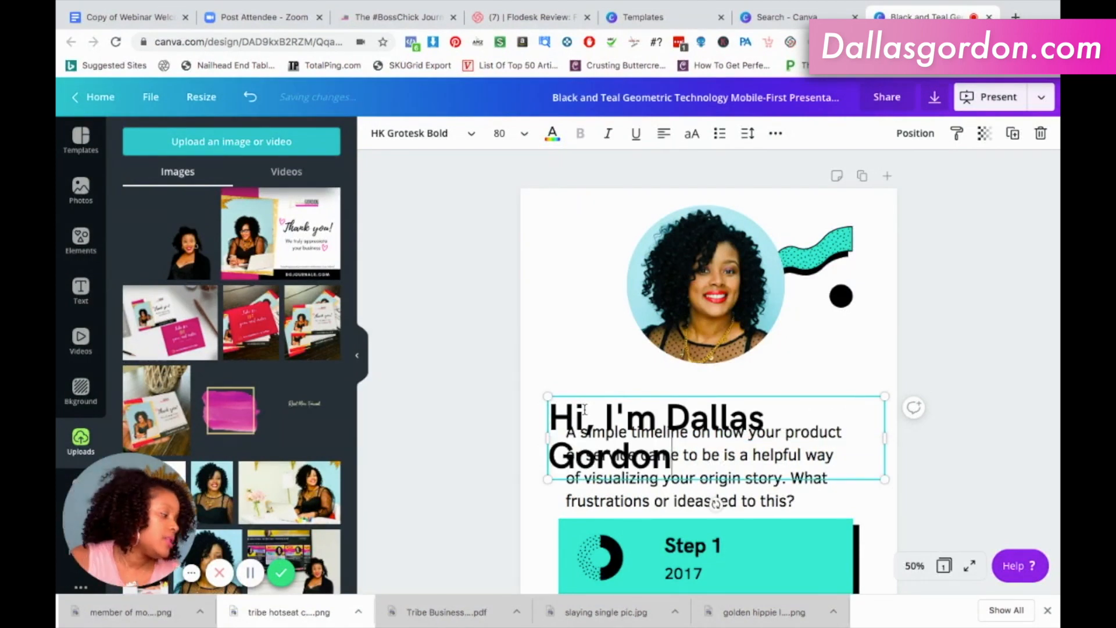
Change the font of the whole greeting heading to Playlist Script.
triple_click(639, 430)
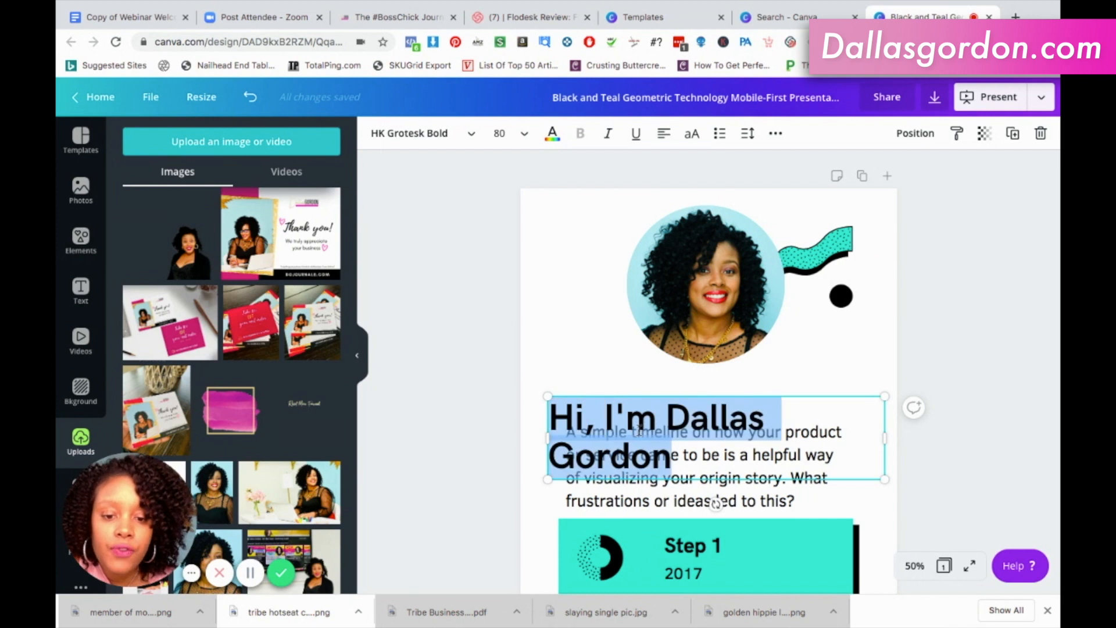
left_click(430, 137)
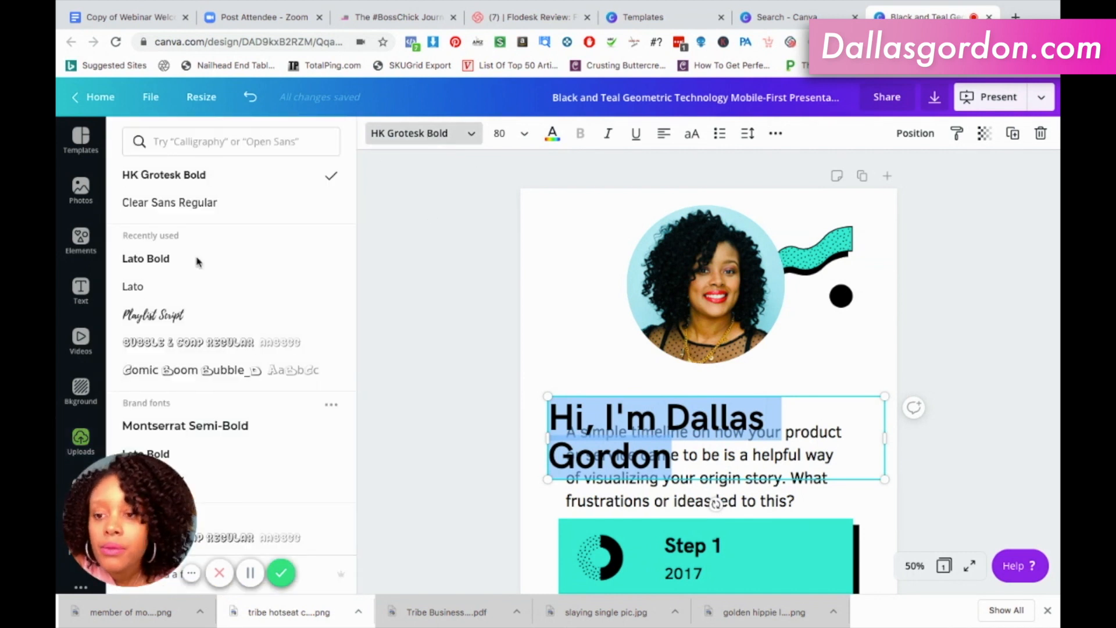
left_click(181, 316)
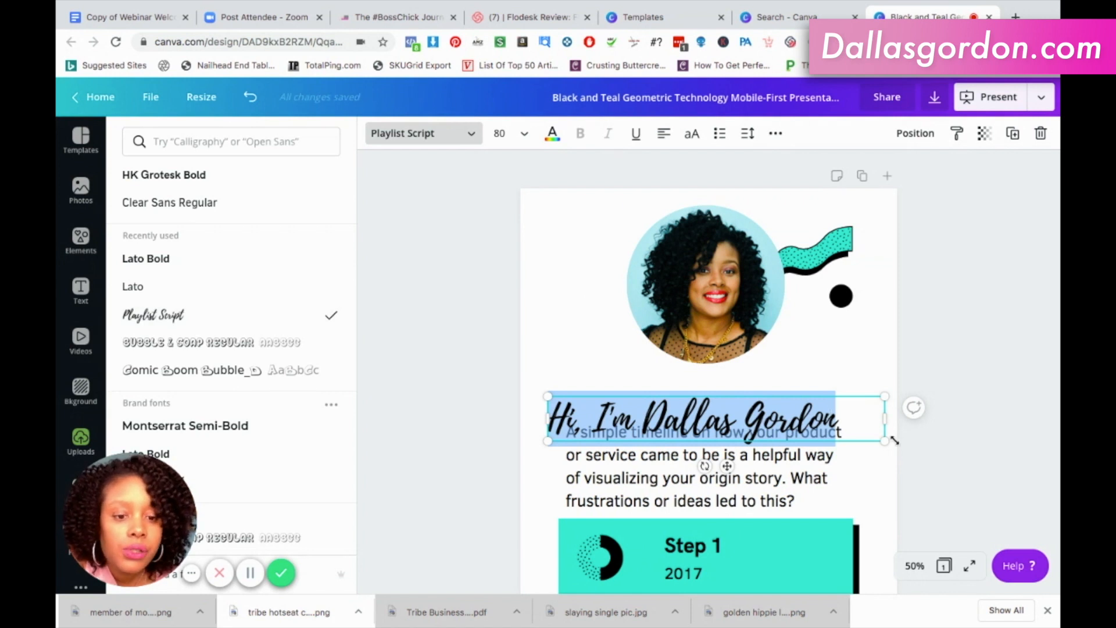
Scale the greeting heading down to size 56.3, centre-align its text and position it between the portrait and the paragraph.
left_click_drag(855, 428, 782, 405)
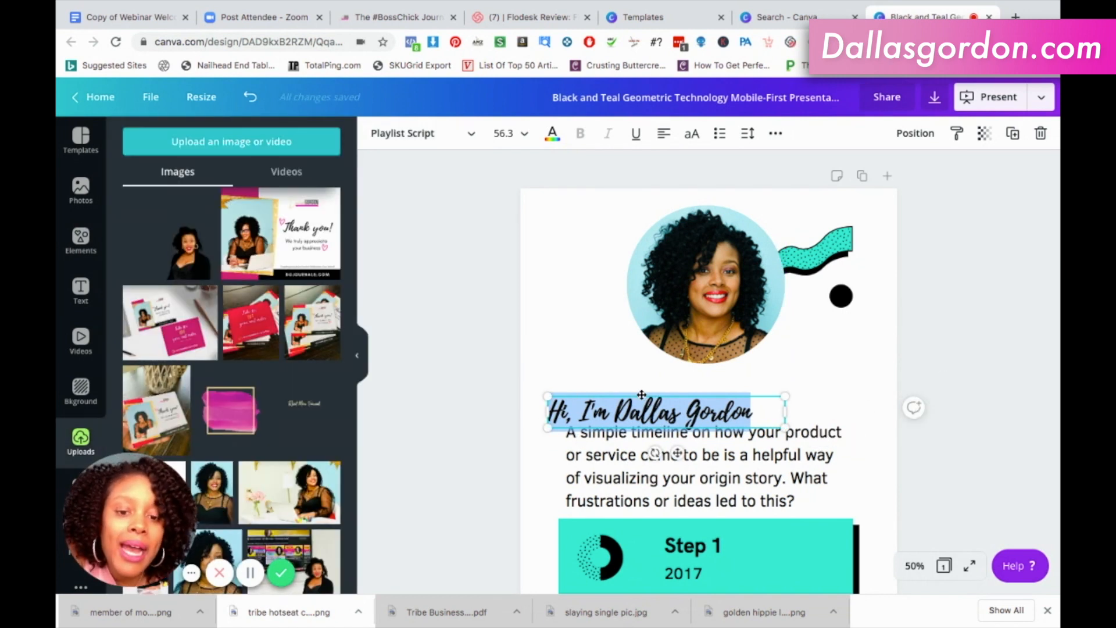
mouse_move(713, 384)
left_mouse_down()
mouse_move(716, 402)
mouse_move(682, 379)
mouse_move(695, 378)
left_mouse_up()
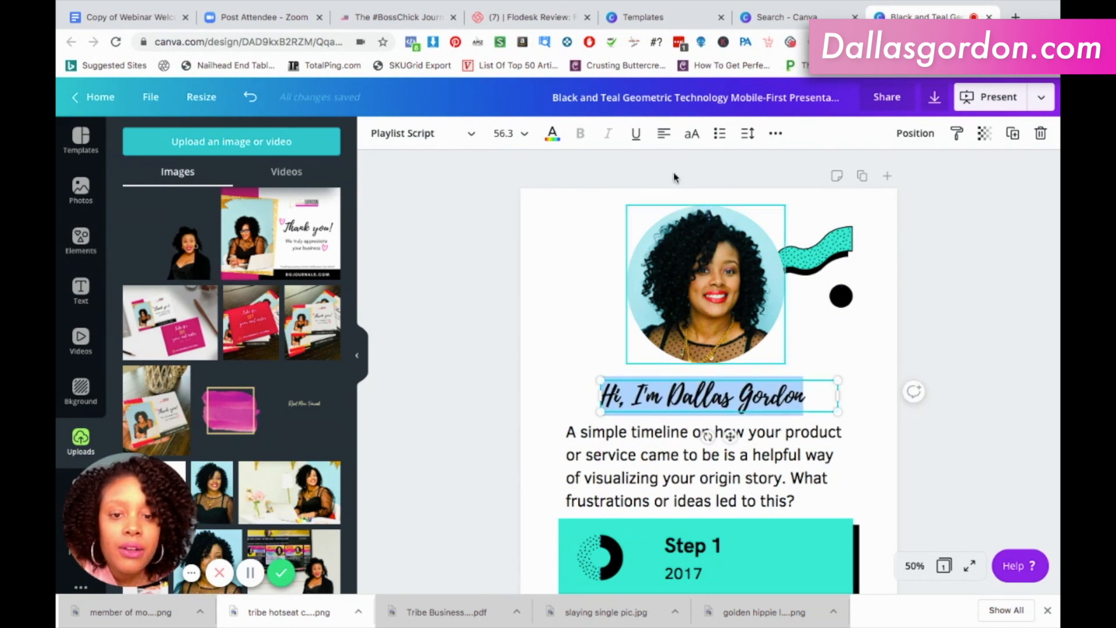
left_click(663, 133)
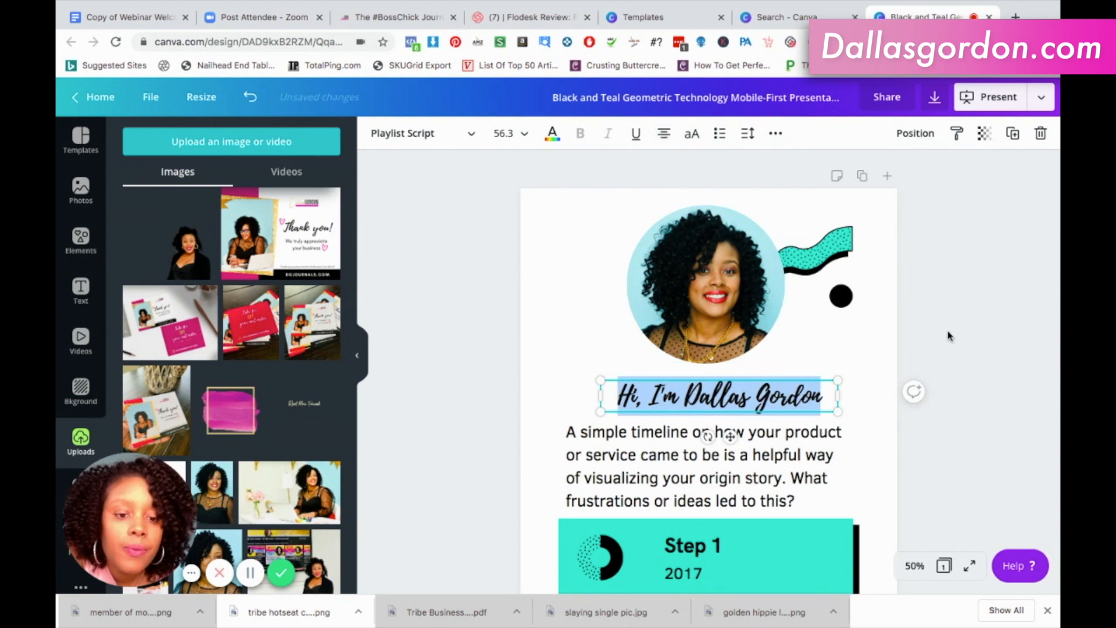
left_click_drag(728, 437, 720, 441)
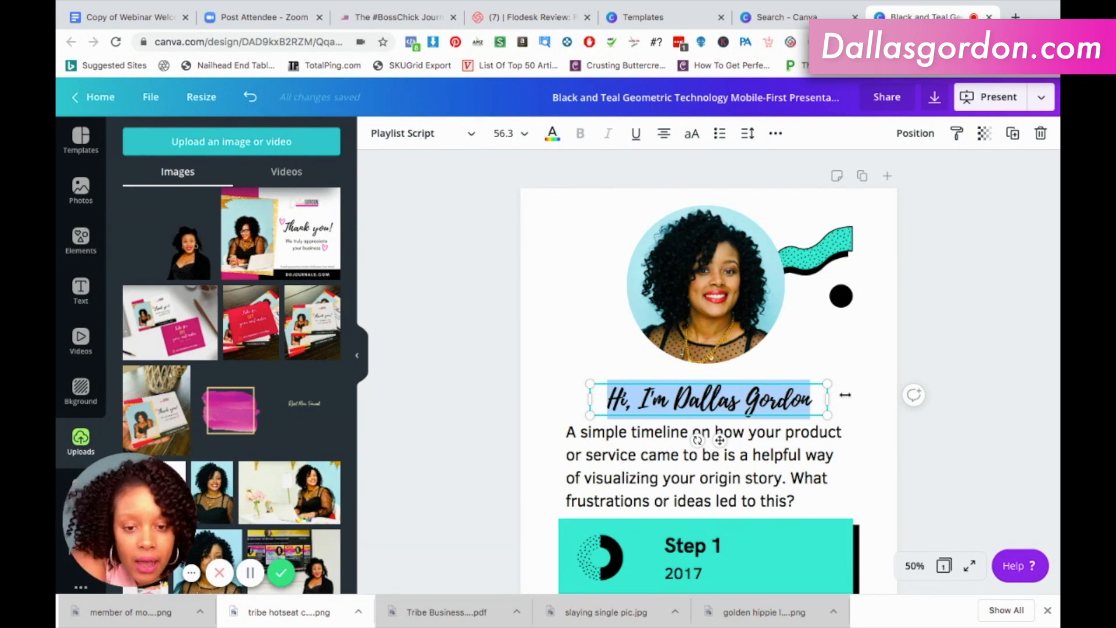
left_click(936, 354)
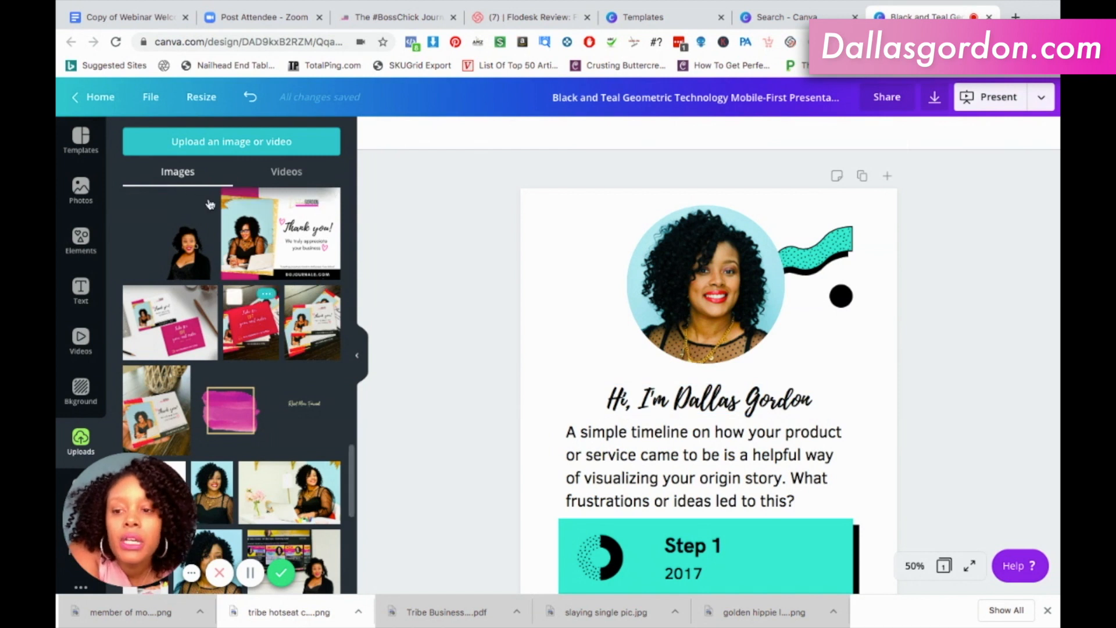
Search the elements for "square".
left_click(92, 248)
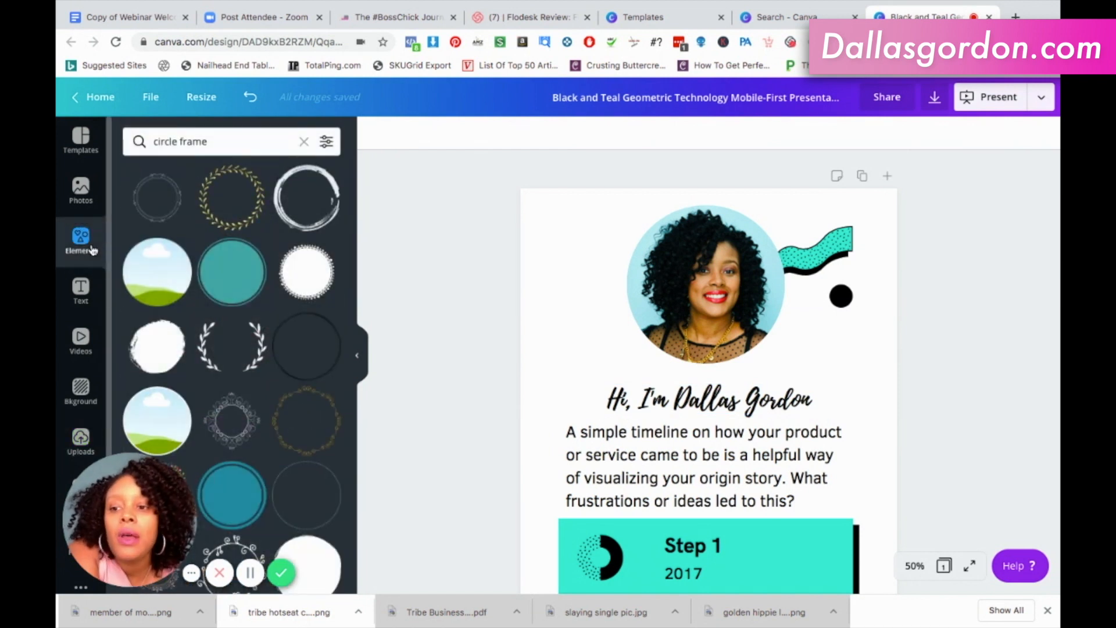
left_click(209, 146)
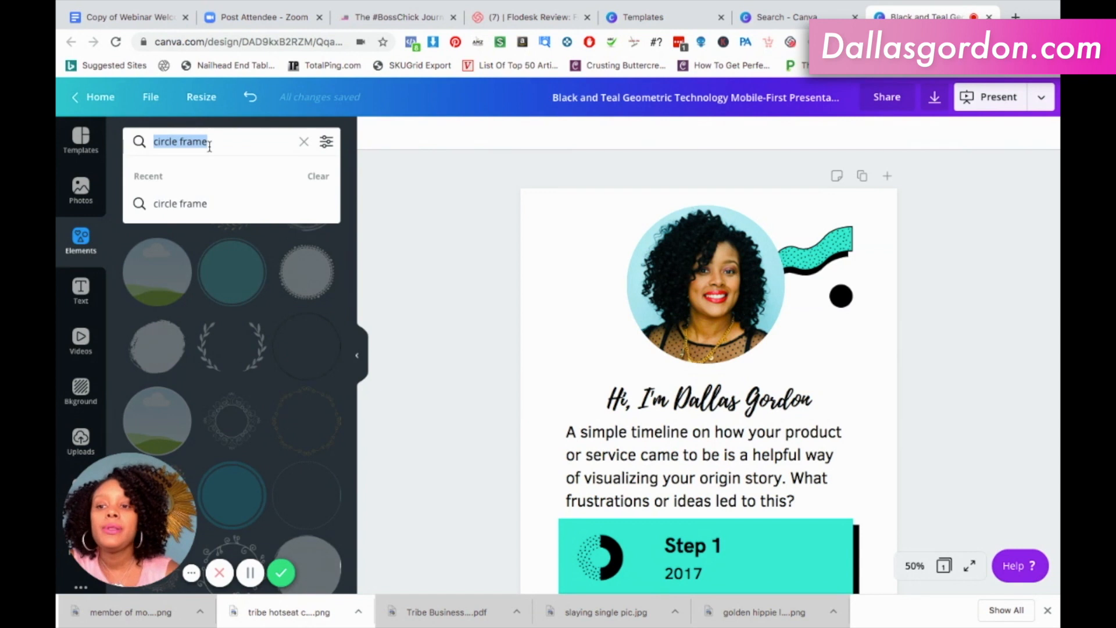
type("square")
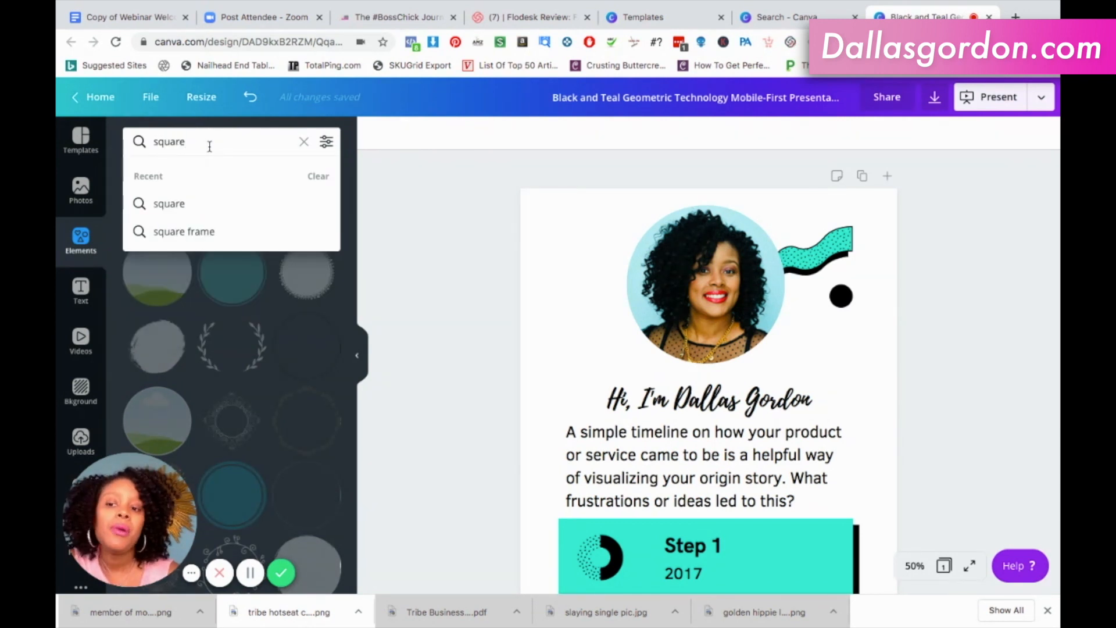
key("Return")
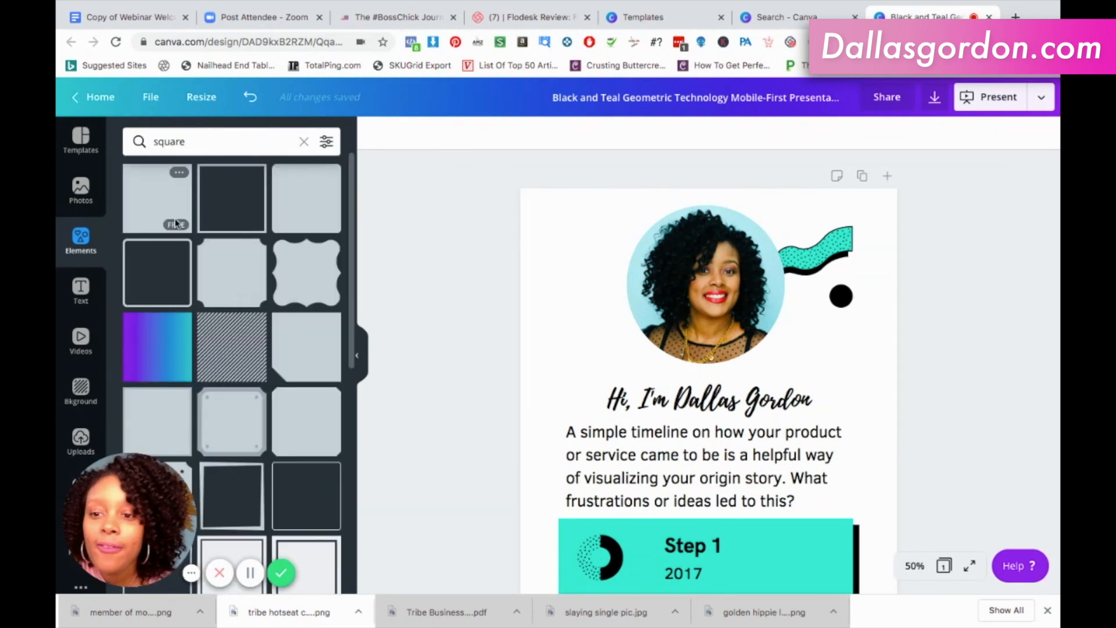
Add the purple-to-blue gradient square and place it centred just below the portrait, over the greeting heading.
scroll(201, 332, "down", 2)
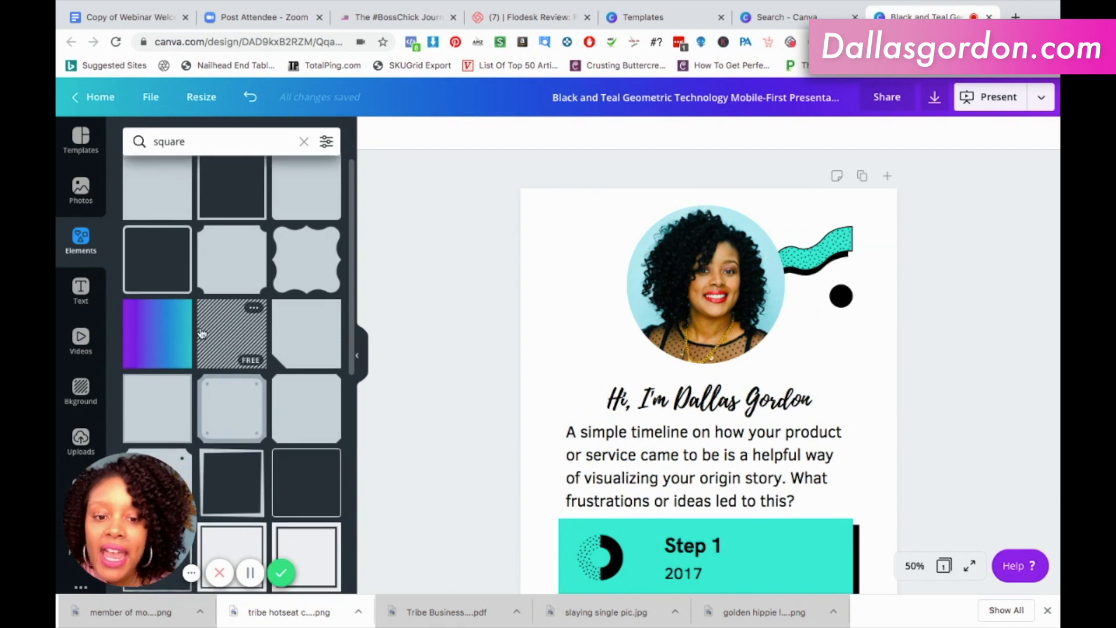
scroll(202, 332, "down", 4)
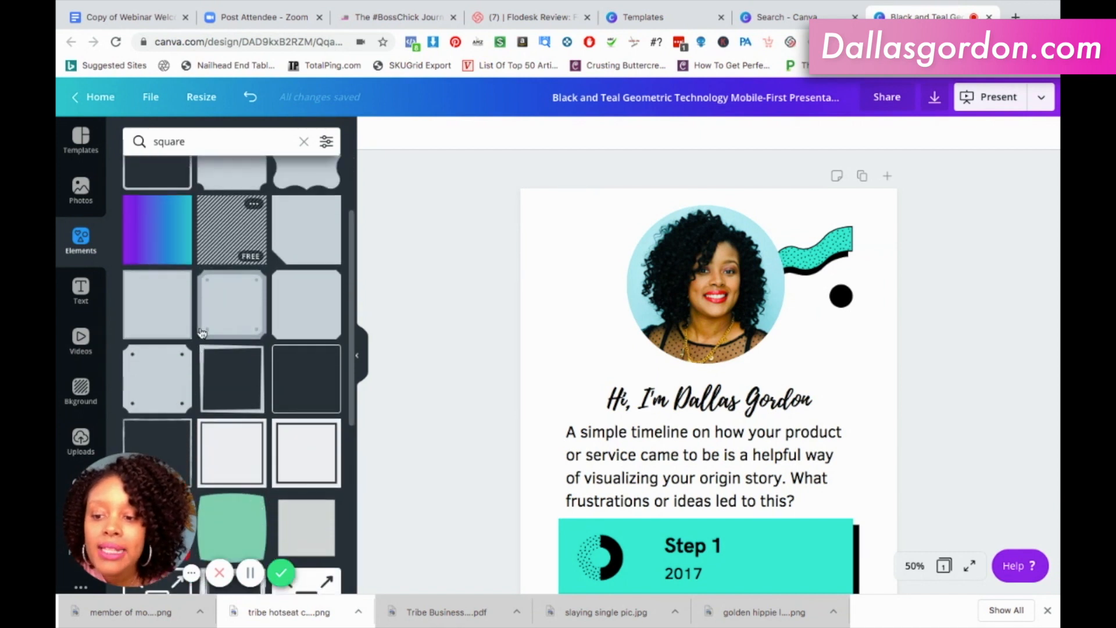
scroll(202, 333, "up", 4)
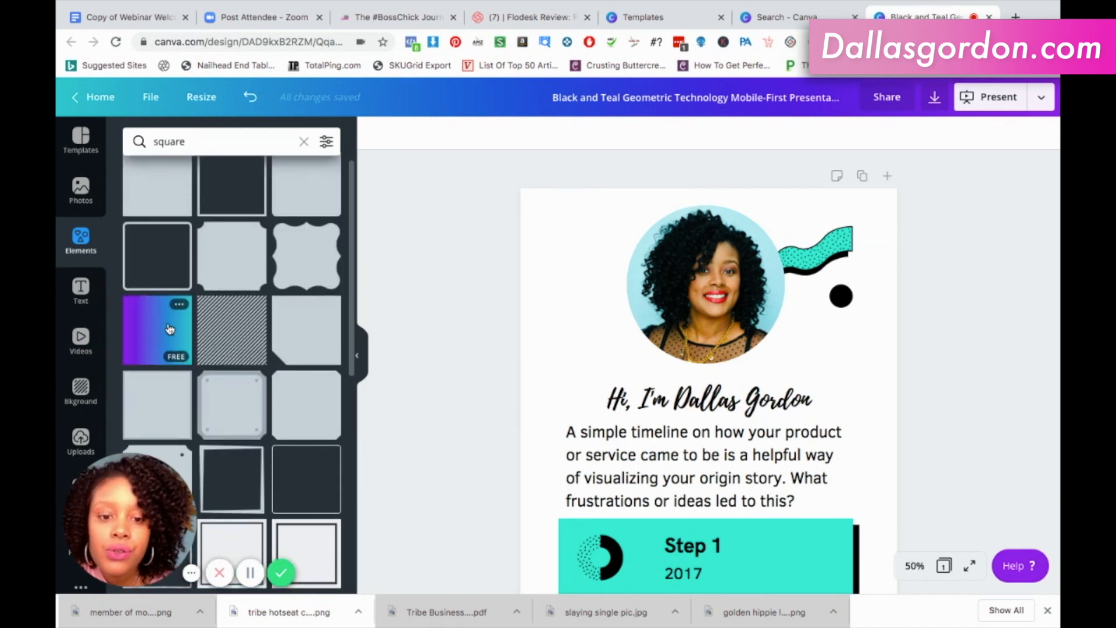
scroll(170, 329, "up", 1)
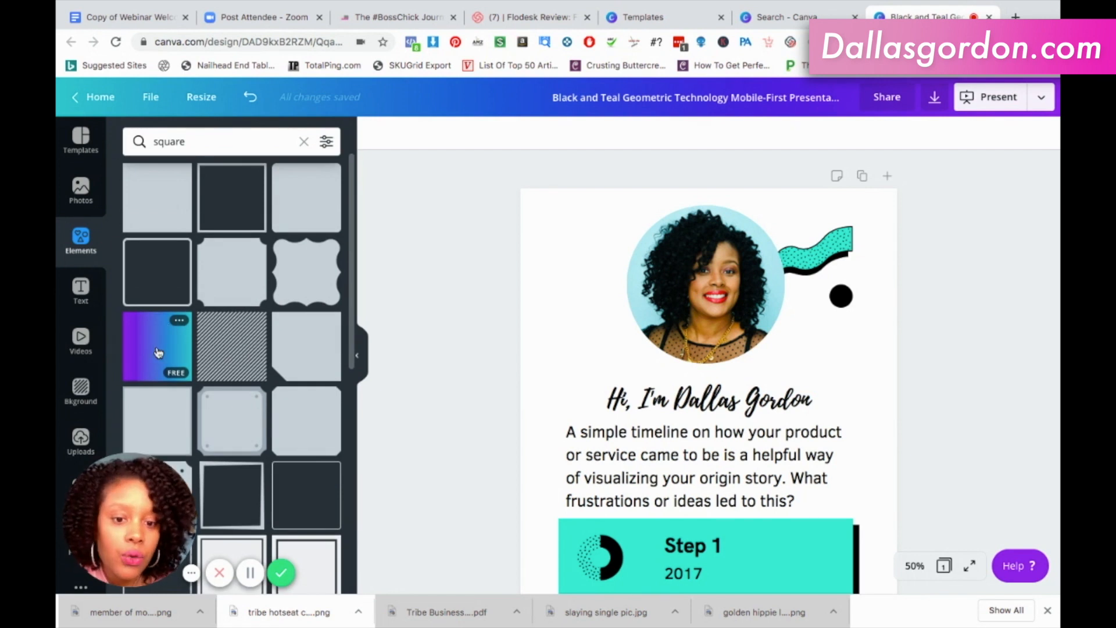
left_click(158, 352)
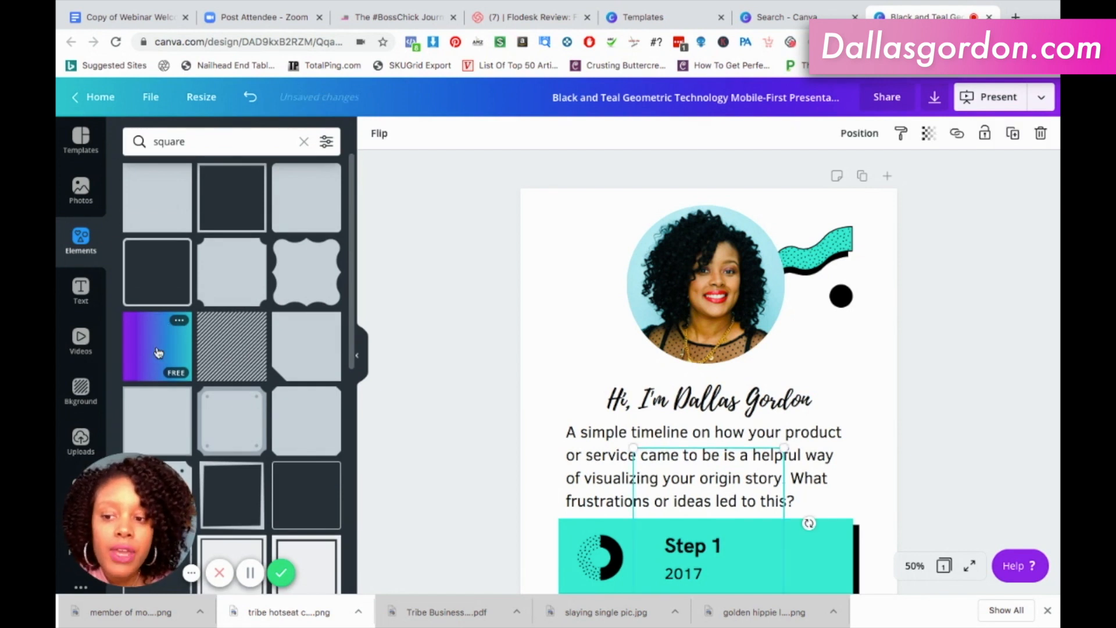
left_click_drag(726, 462, 728, 400)
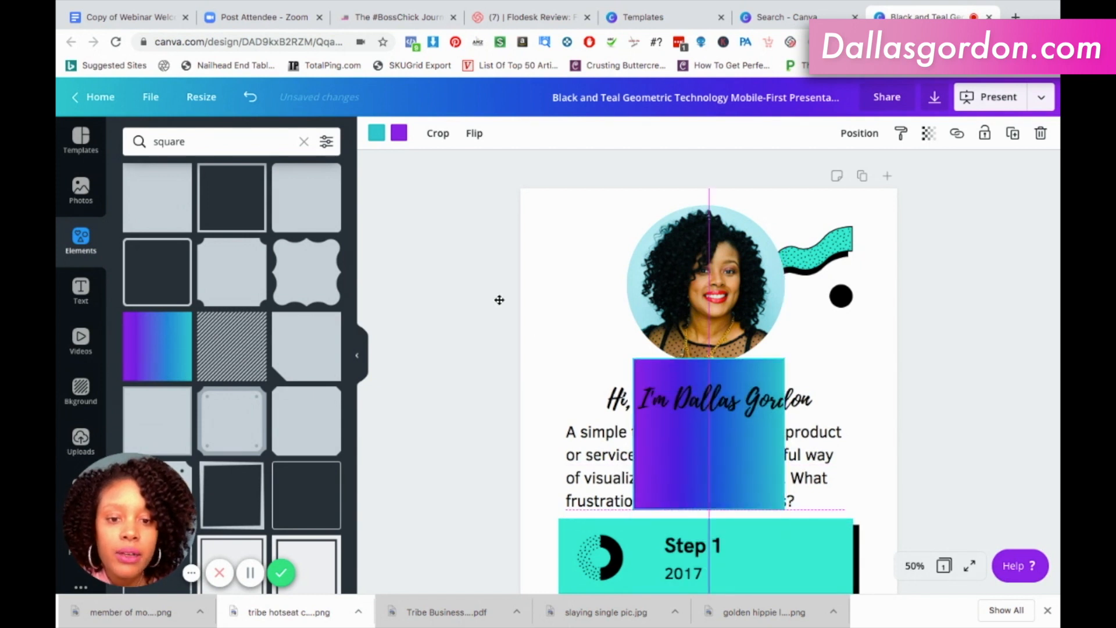
Recolour the gradient square from brand pink to brand gold, trying the dark brand colour in place of gold first.
left_click(400, 135)
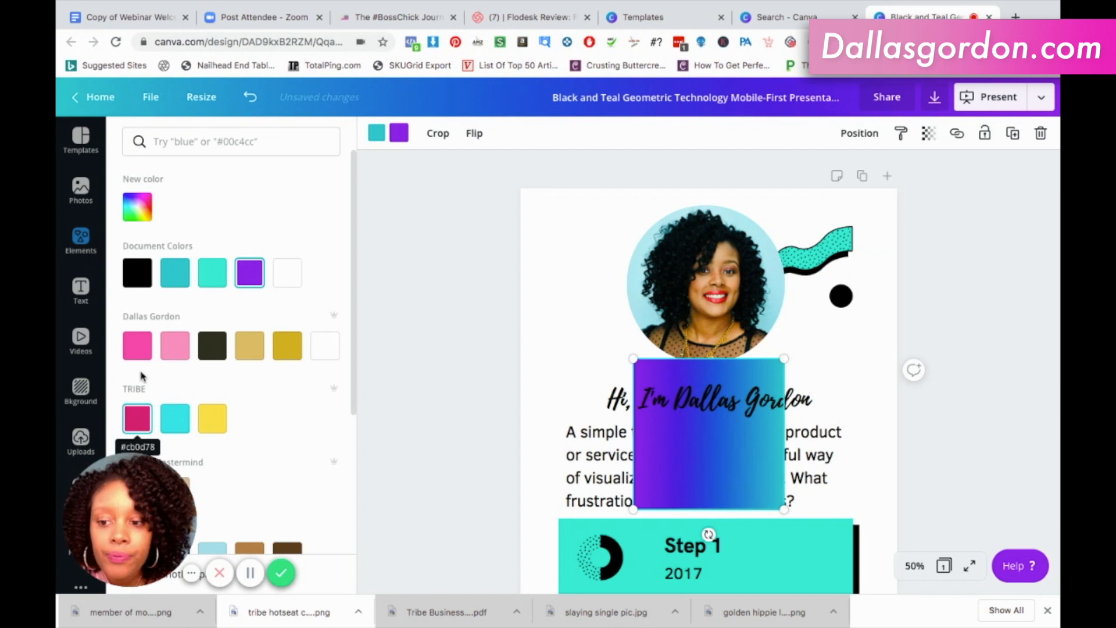
left_click(141, 356)
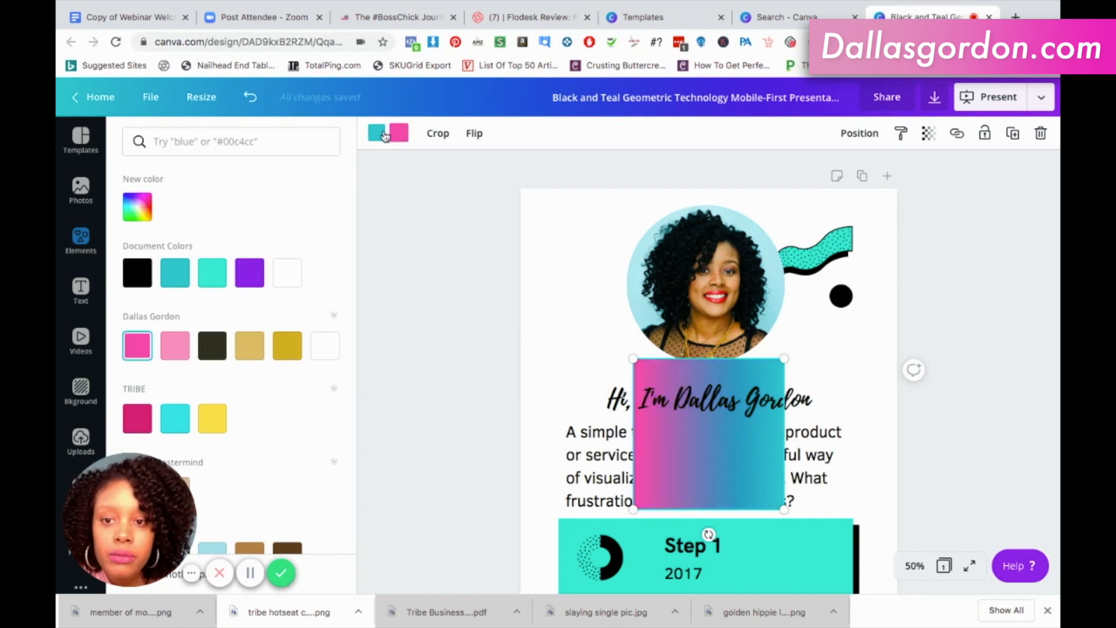
left_click(379, 135)
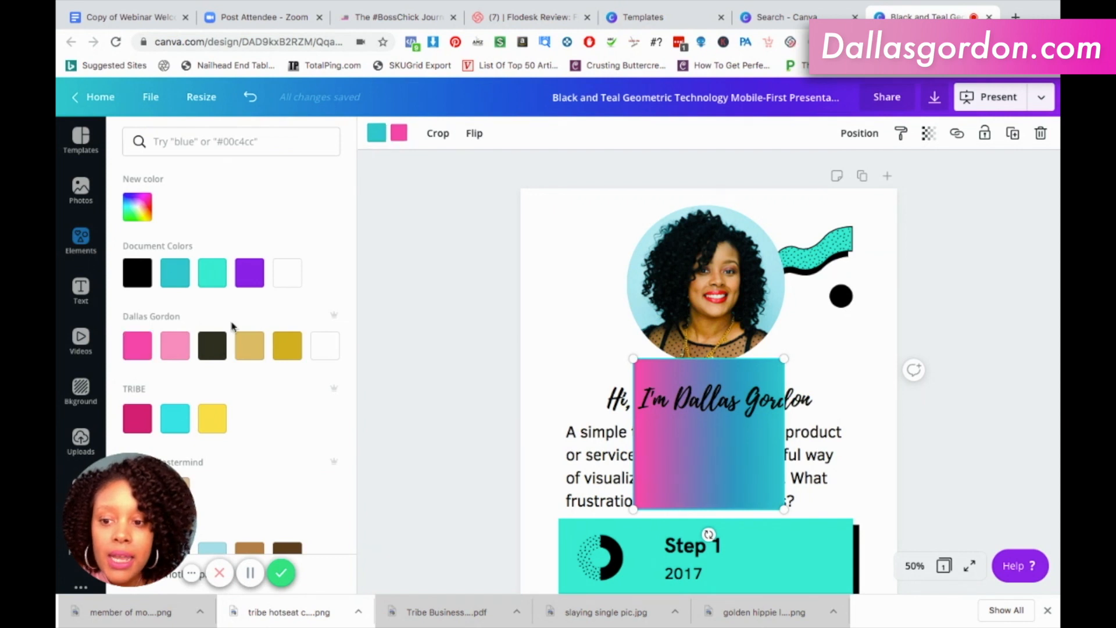
left_click(215, 349)
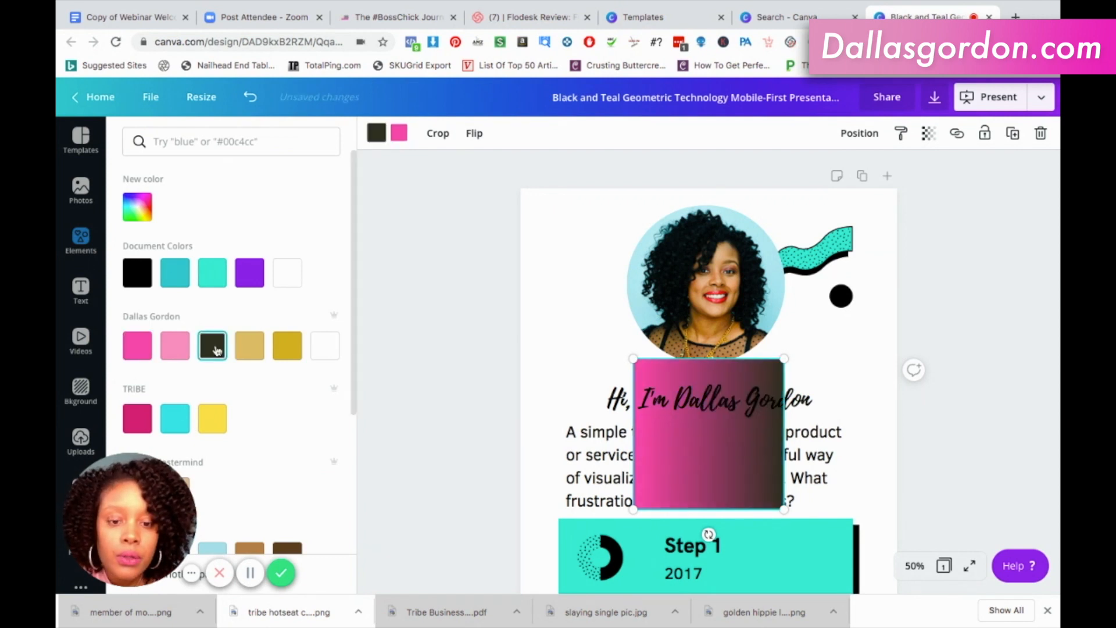
left_click(296, 356)
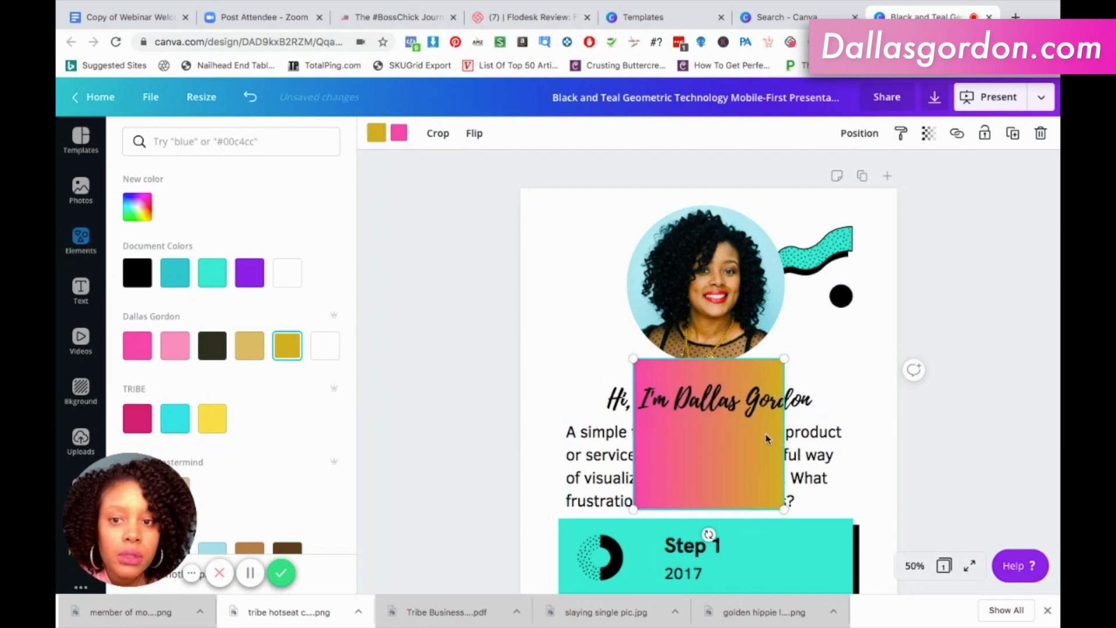
left_click(863, 381)
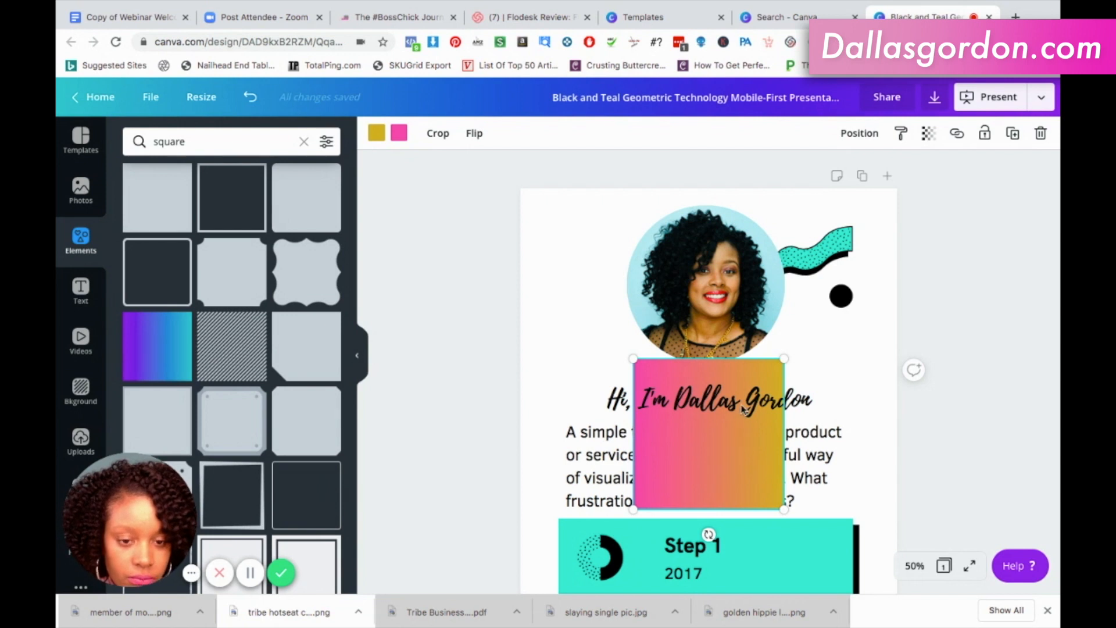
Shift the pink-to-gold square up beside the portrait and add the coral-to-purple gradient square from the search results.
left_click_drag(744, 401, 793, 393)
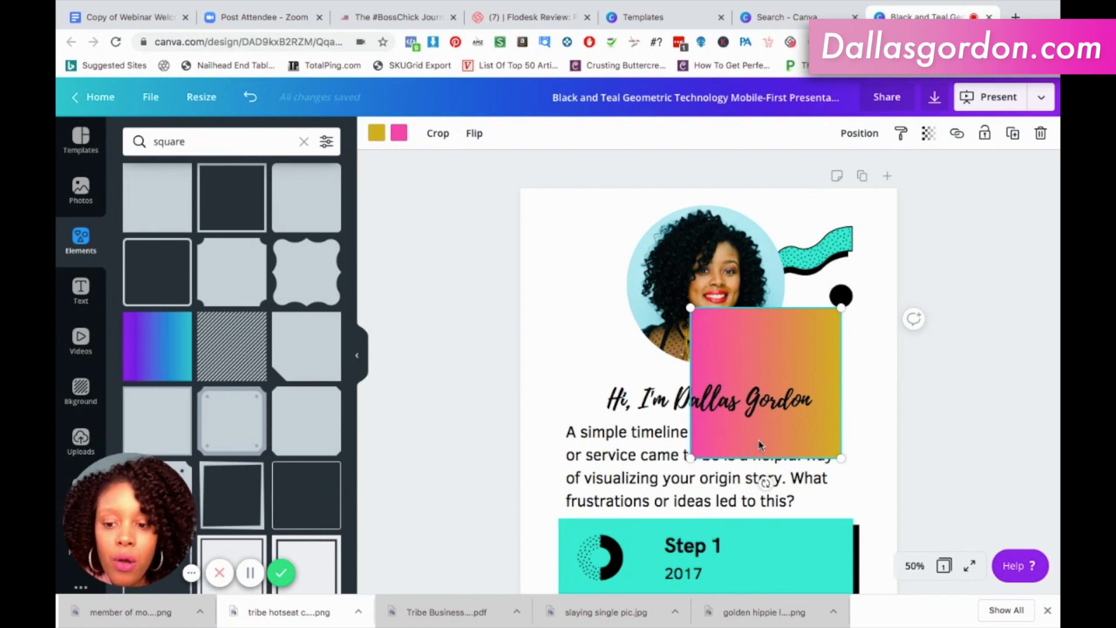
scroll(333, 449, "down", 5)
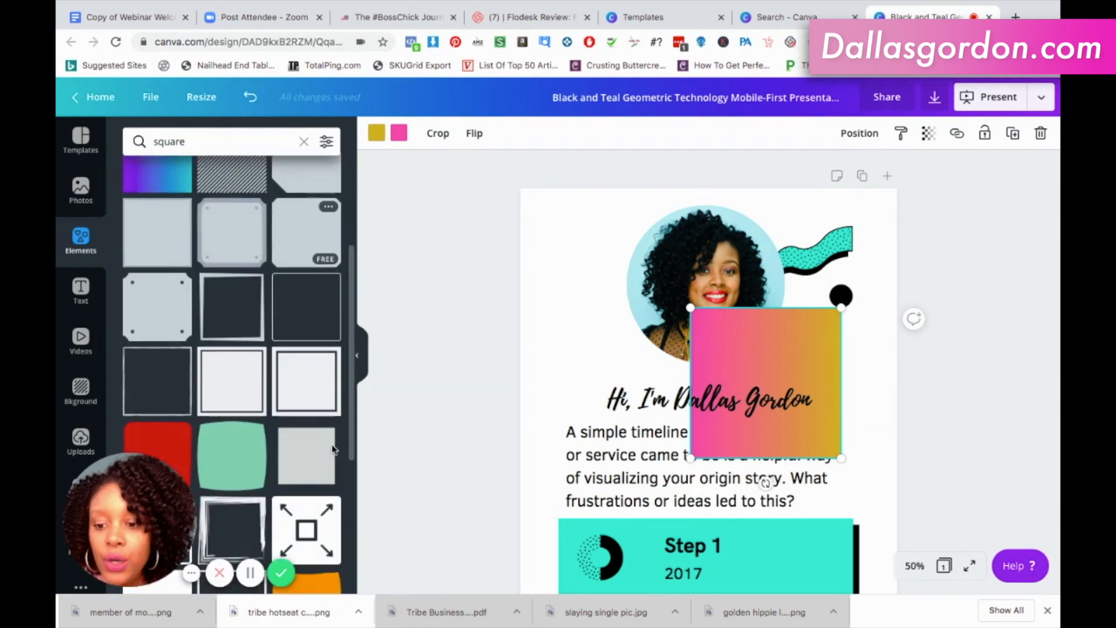
scroll(332, 449, "down", 4)
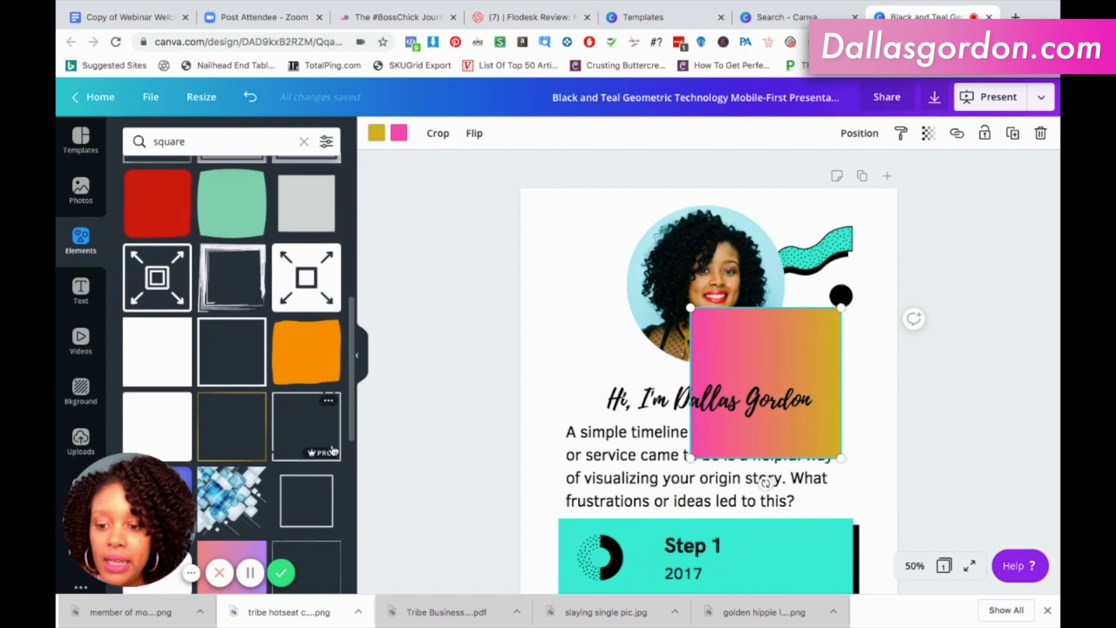
scroll(236, 415, "down", 3)
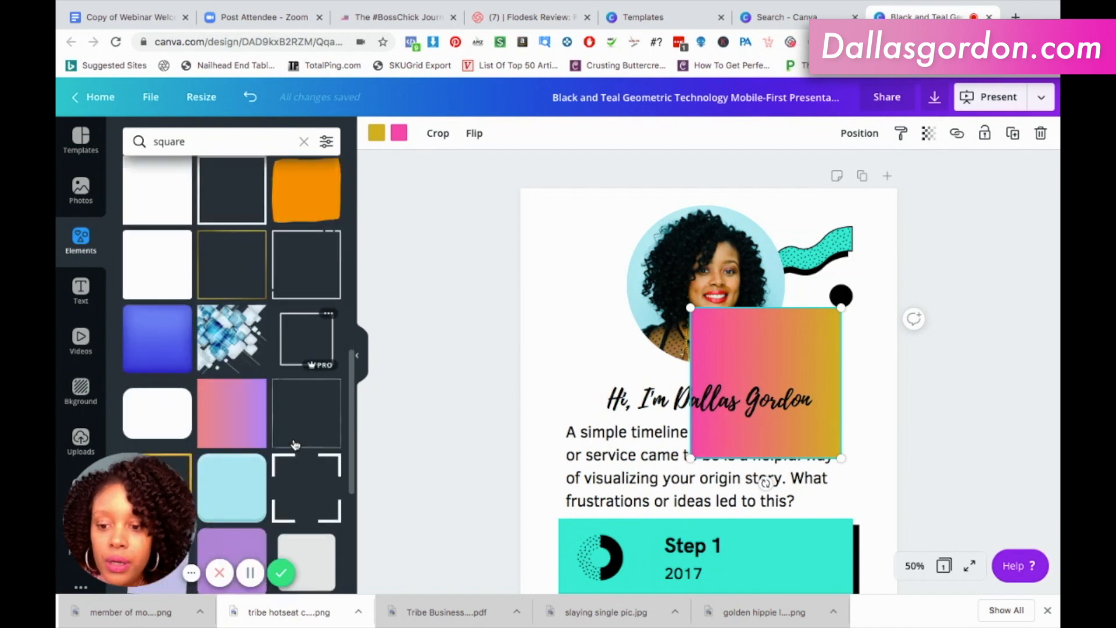
left_click(236, 415)
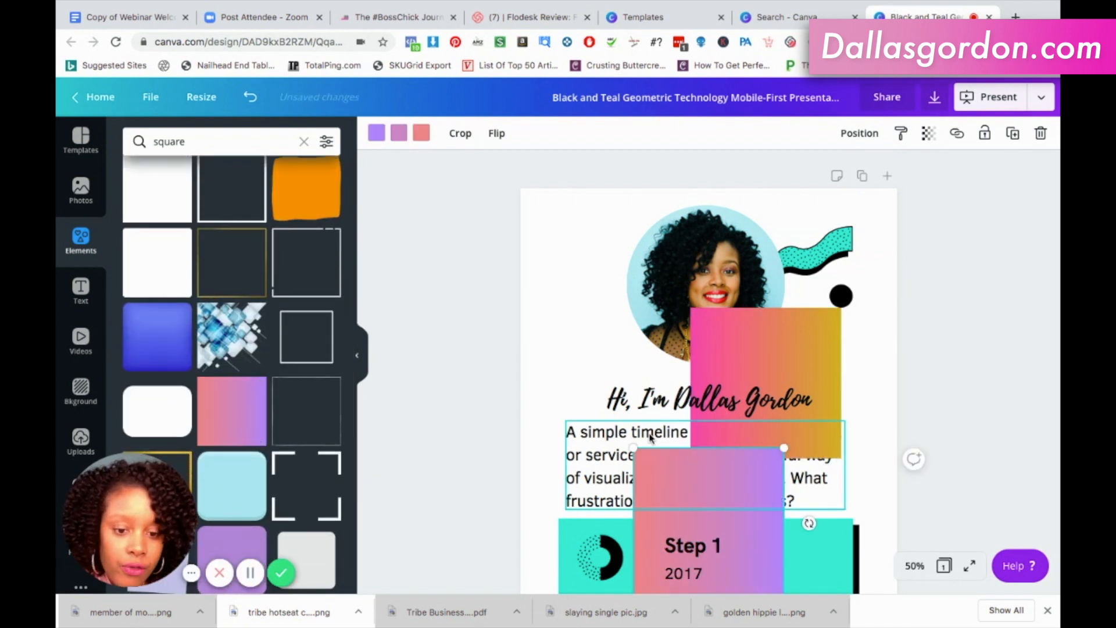
scroll(650, 434, "down", 2)
scroll(650, 437, "down", 1)
Delete both the coral-to-purple and the pink-to-gold gradient squares from the page.
left_click(752, 448)
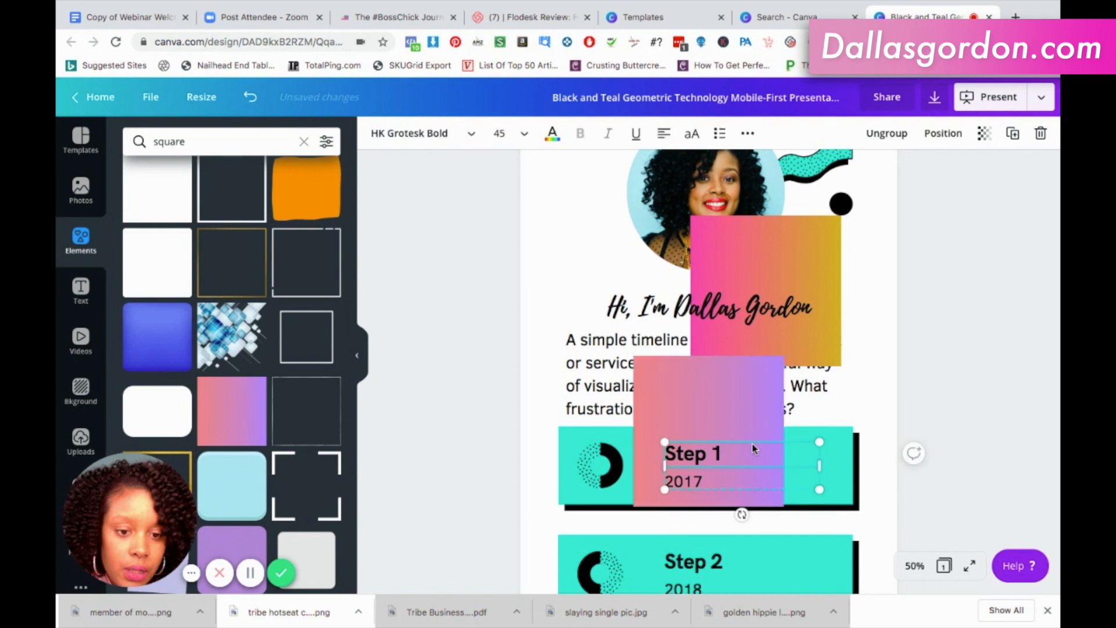
left_click(749, 402)
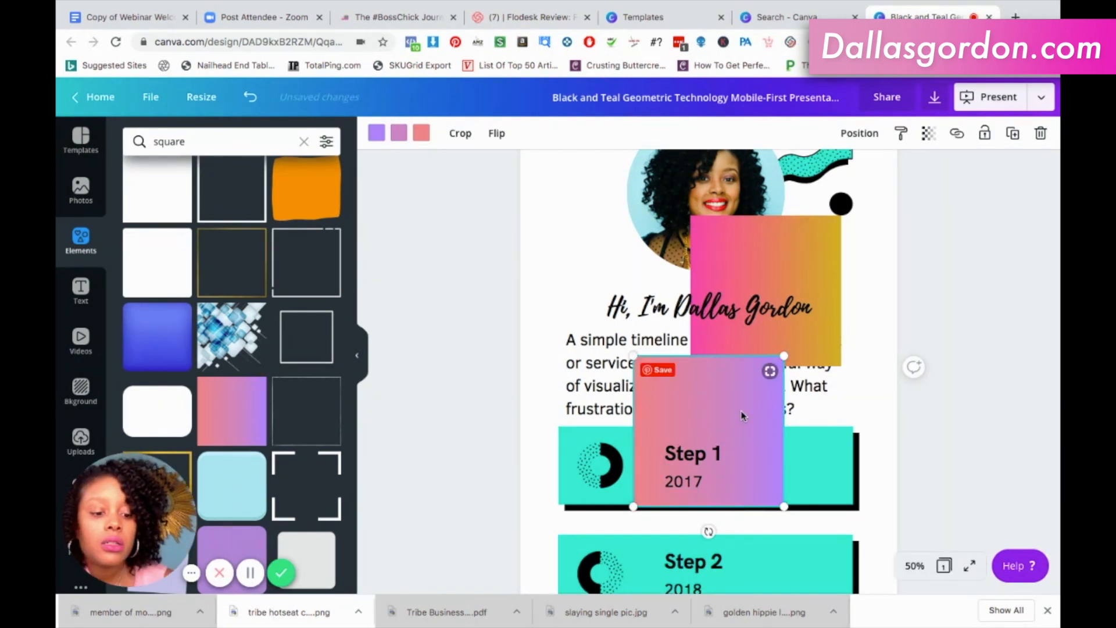
key("Delete")
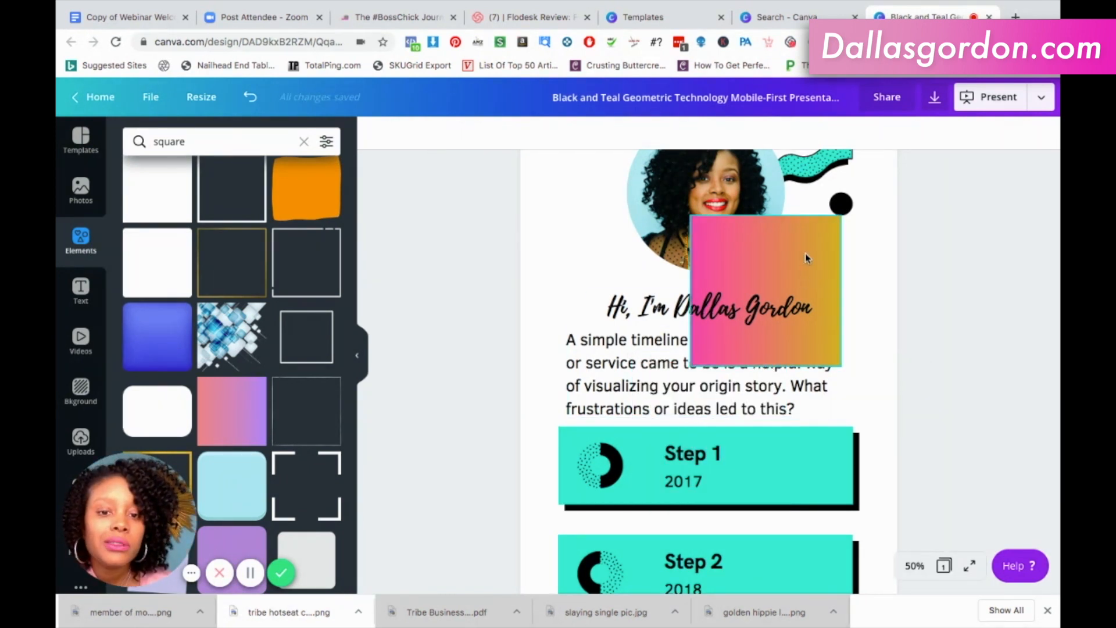
left_click(805, 255)
key("Delete")
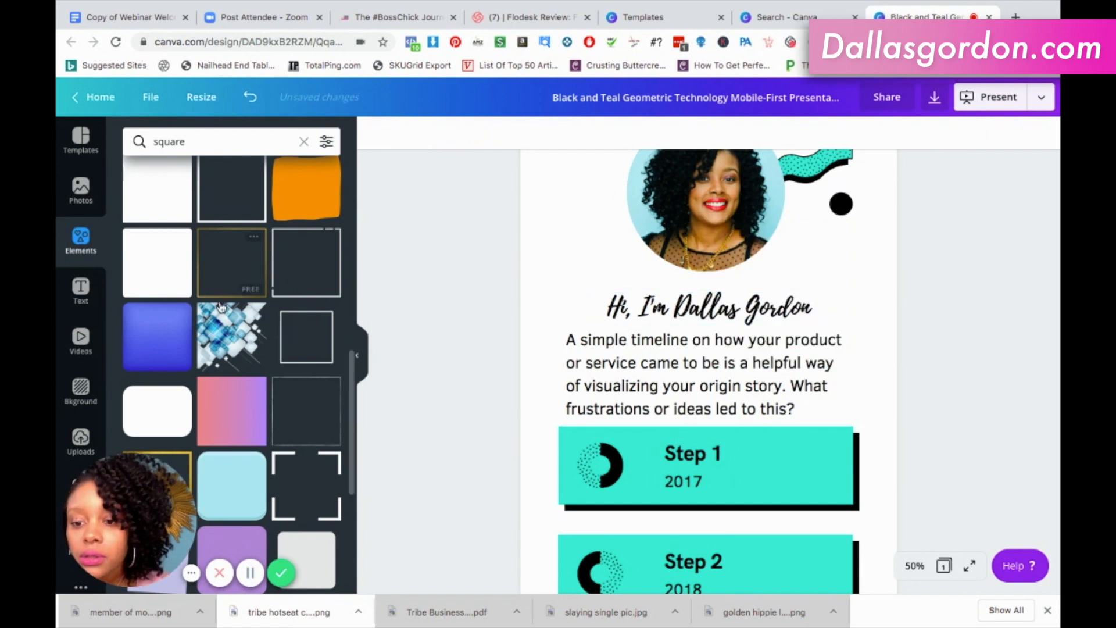
Add the plain solid square from the search results and reduce its height to a thin pink bar below the heading.
scroll(220, 307, "down", 5)
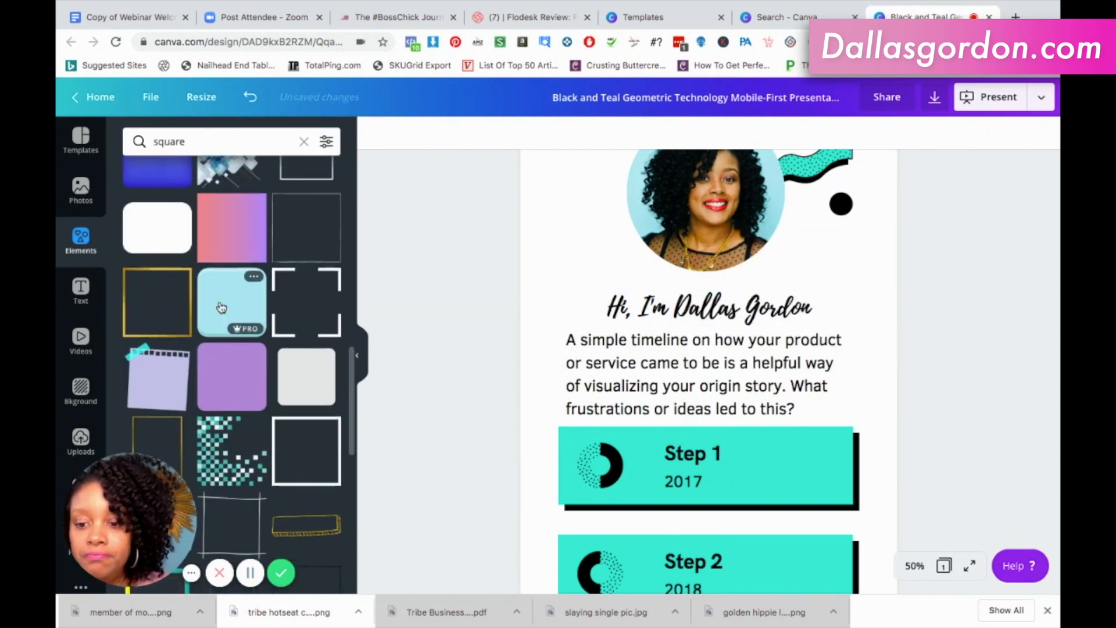
scroll(222, 307, "down", 10)
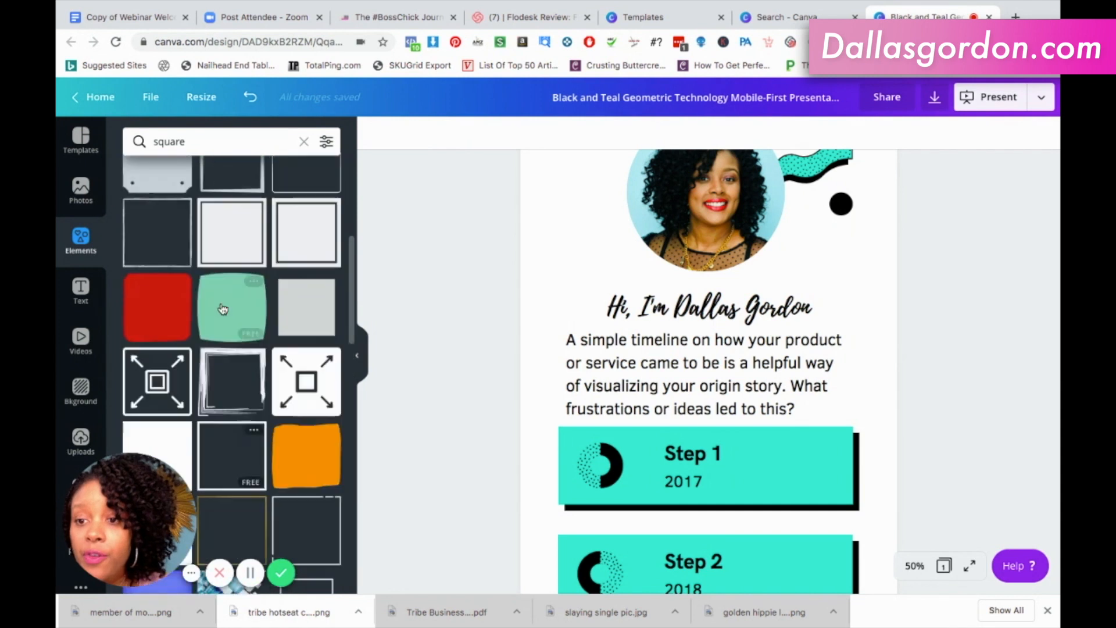
scroll(223, 309, "up", 8)
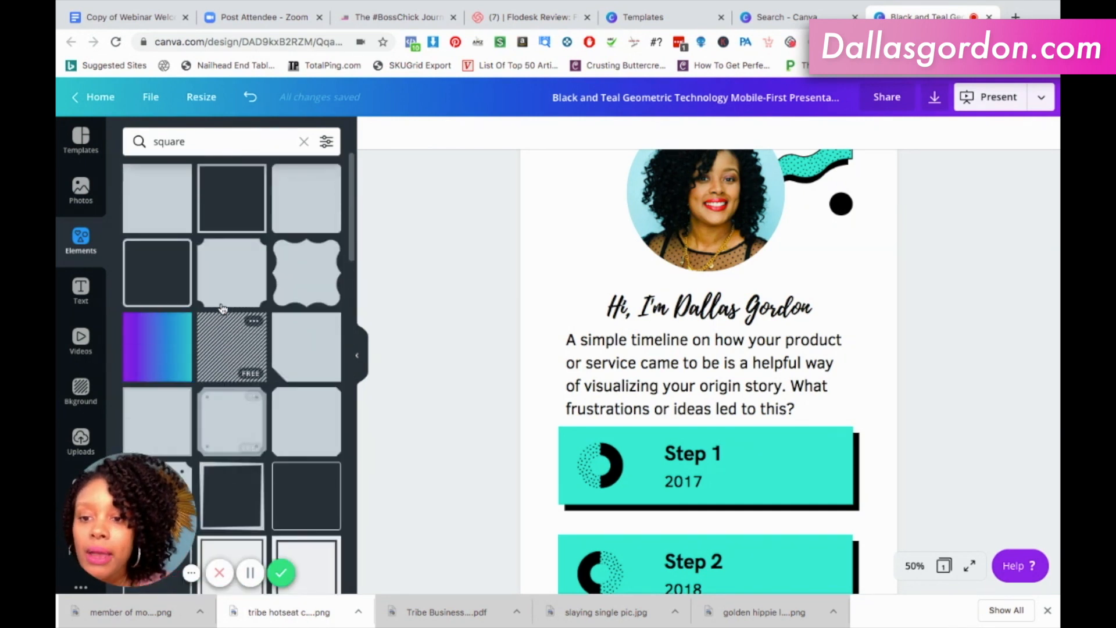
left_click(169, 212)
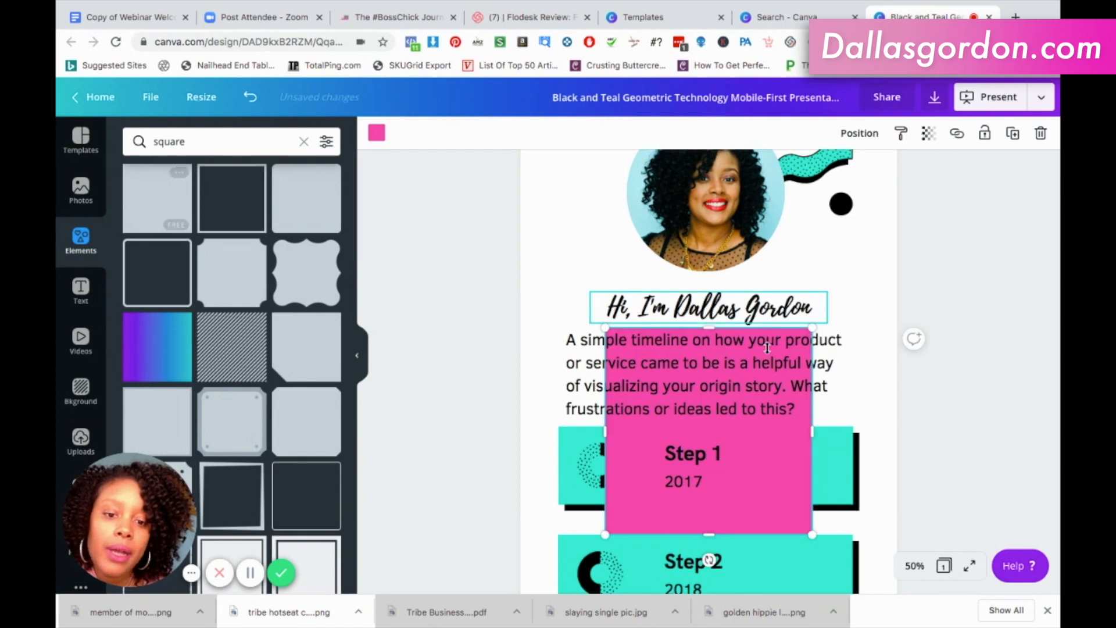
left_click_drag(727, 430, 731, 360)
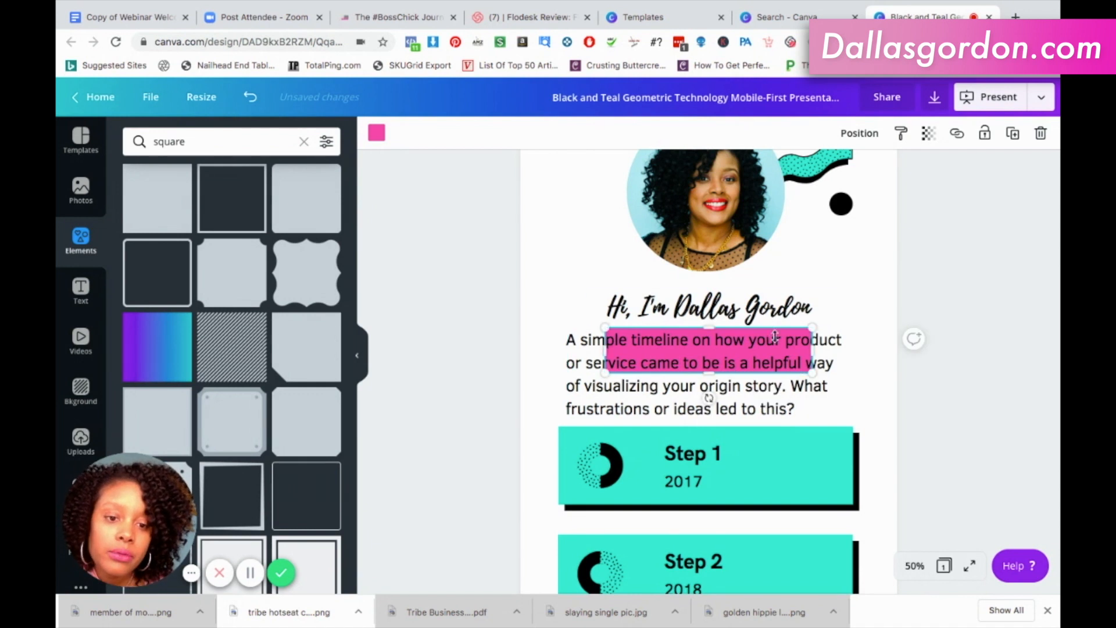
left_click(876, 280)
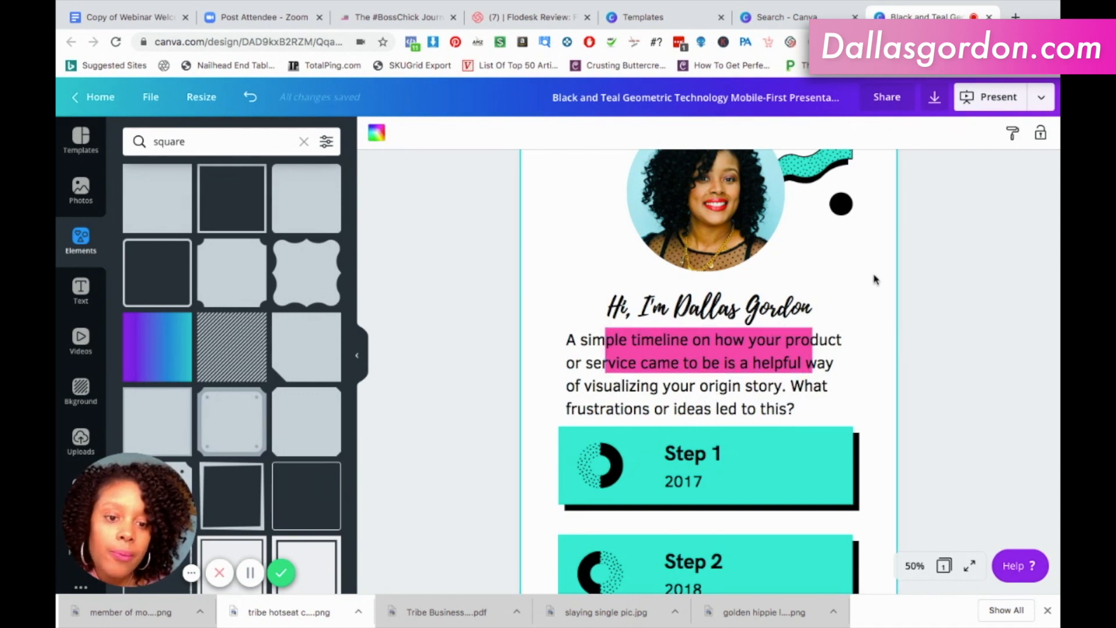
Move the introductory paragraph down clear of the pink bar.
left_click(779, 348)
left_click_drag(780, 348, 786, 407)
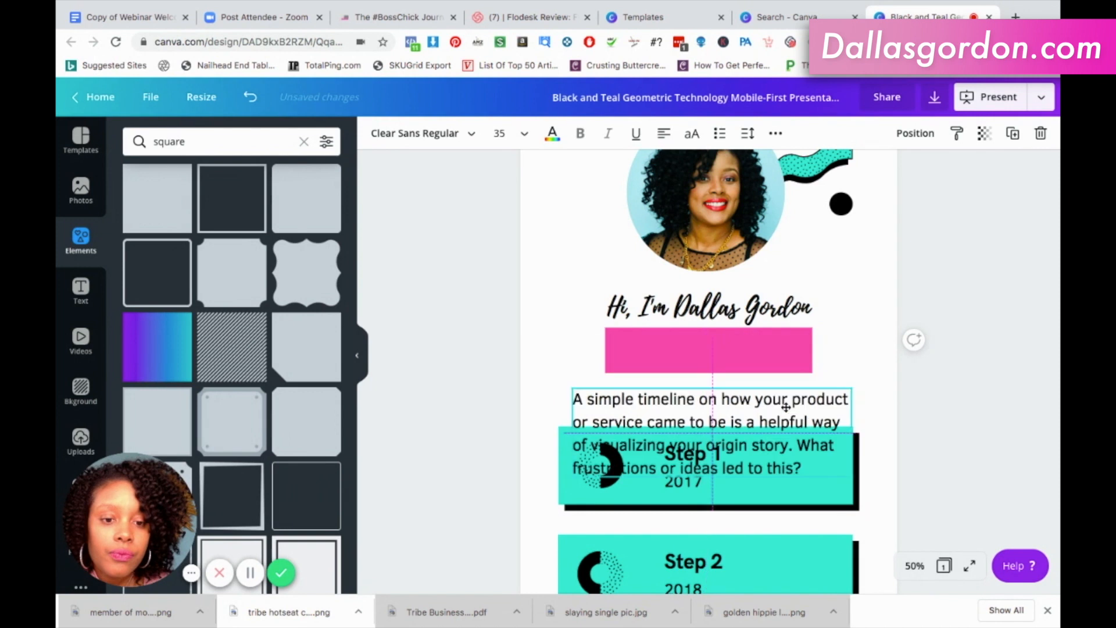
Move the pink bar behind the greeting heading and trim both its ends slightly narrower than the text, keeping it centred.
left_click(766, 356)
left_click_drag(770, 324, 754, 310)
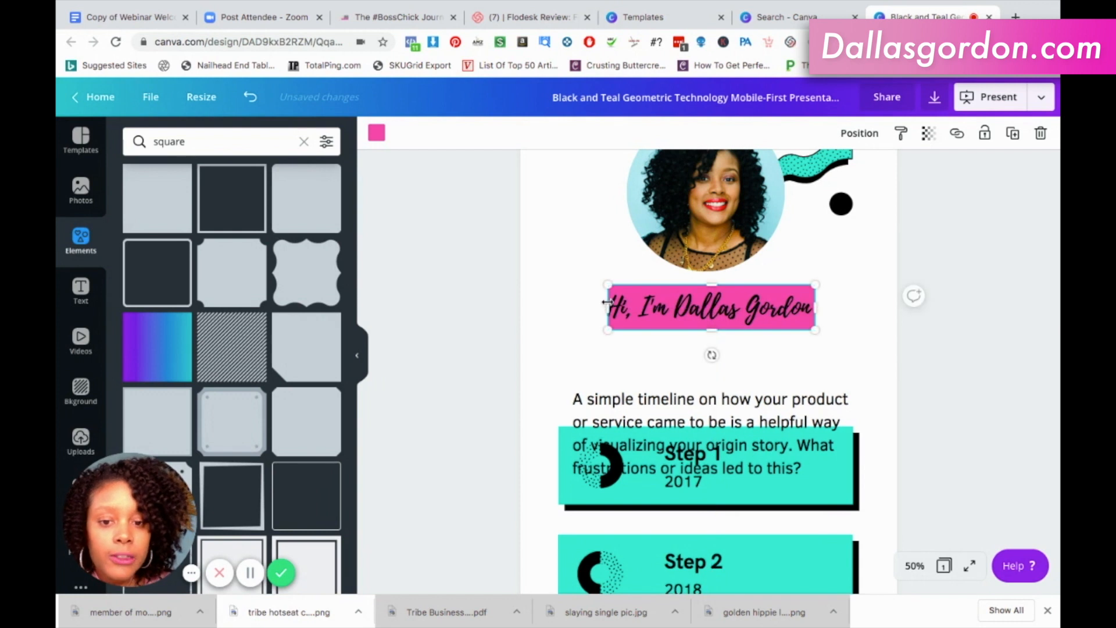
mouse_move(629, 301)
left_mouse_down()
mouse_move(640, 302)
mouse_move(624, 302)
left_mouse_up()
left_click_drag(783, 302, 800, 300)
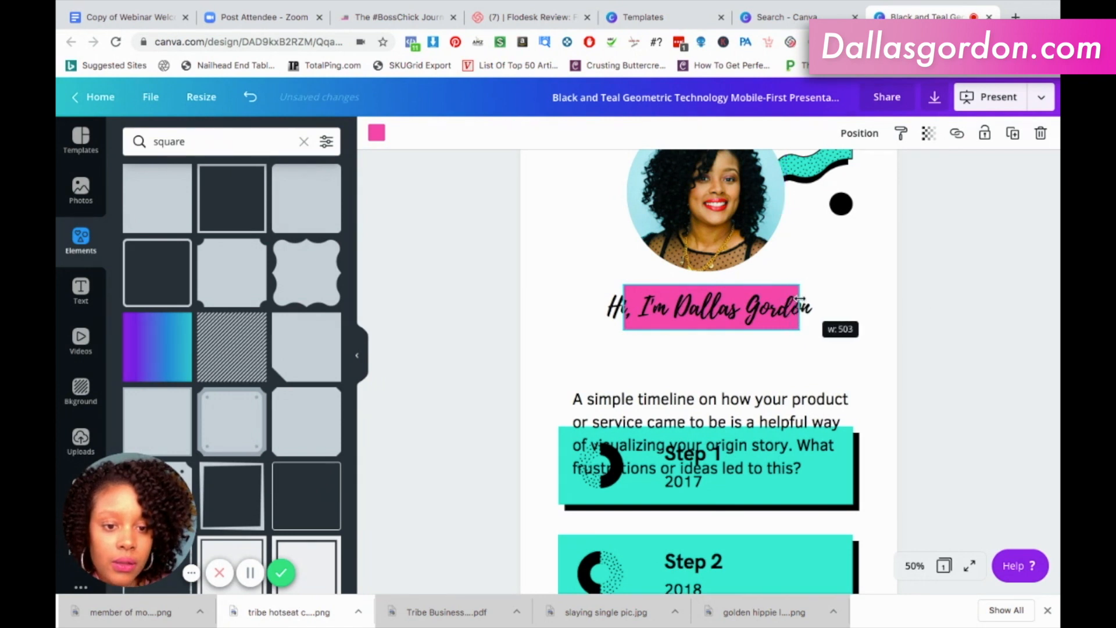
left_click_drag(623, 306, 618, 306)
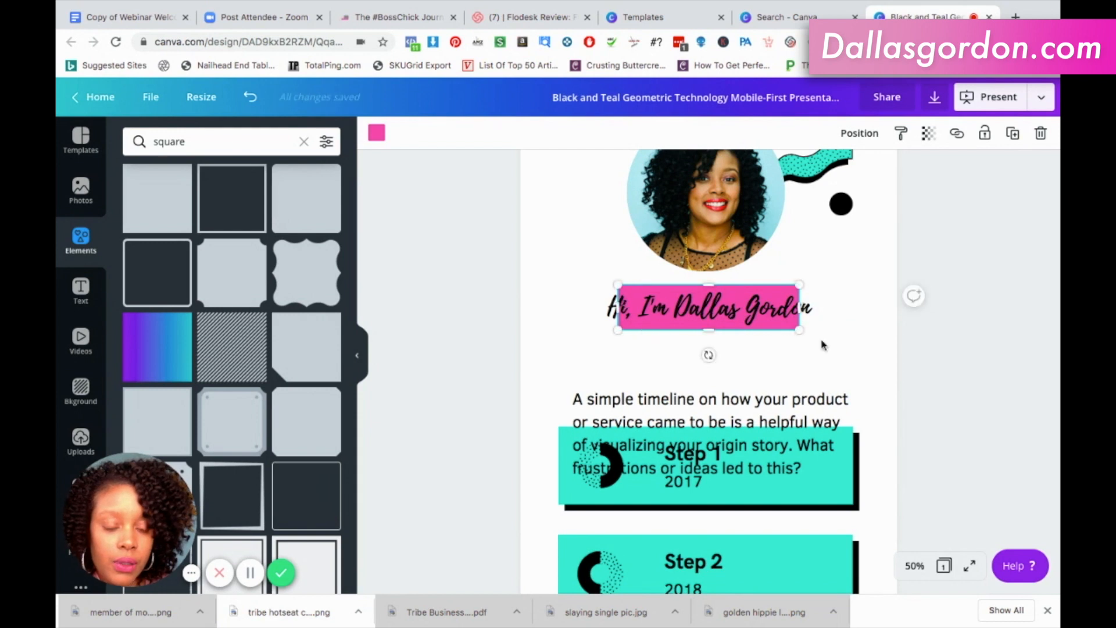
left_click(822, 345)
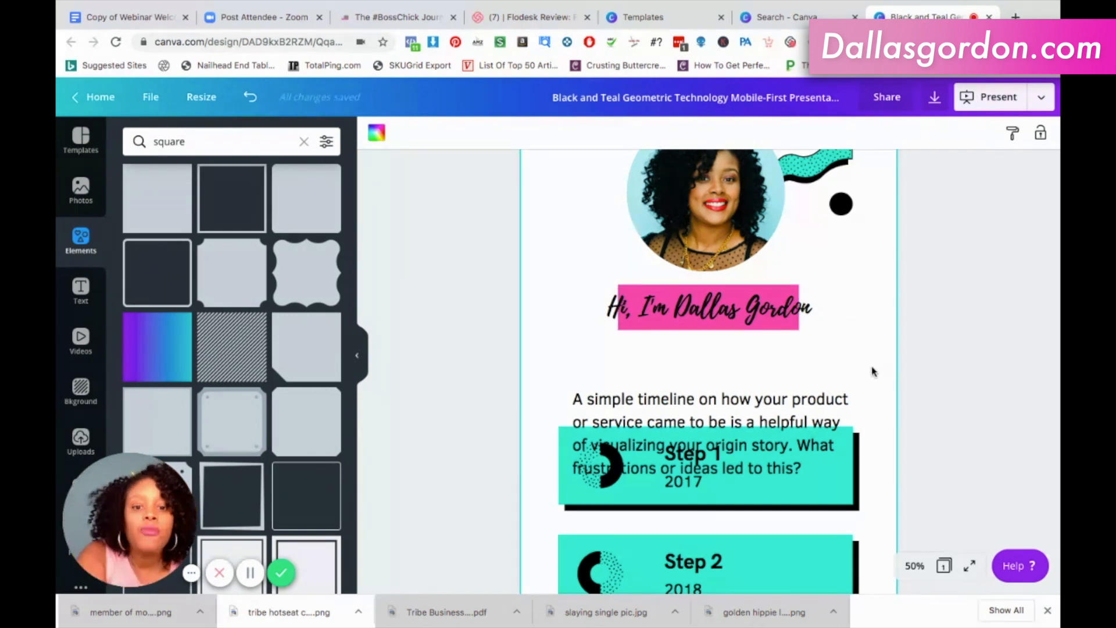
Replace the introductory paragraph with "Business Coach & Marketing Strategiest" and widen its text box so the text fits on one line.
scroll(872, 371, "up", 2)
scroll(872, 371, "down", 2)
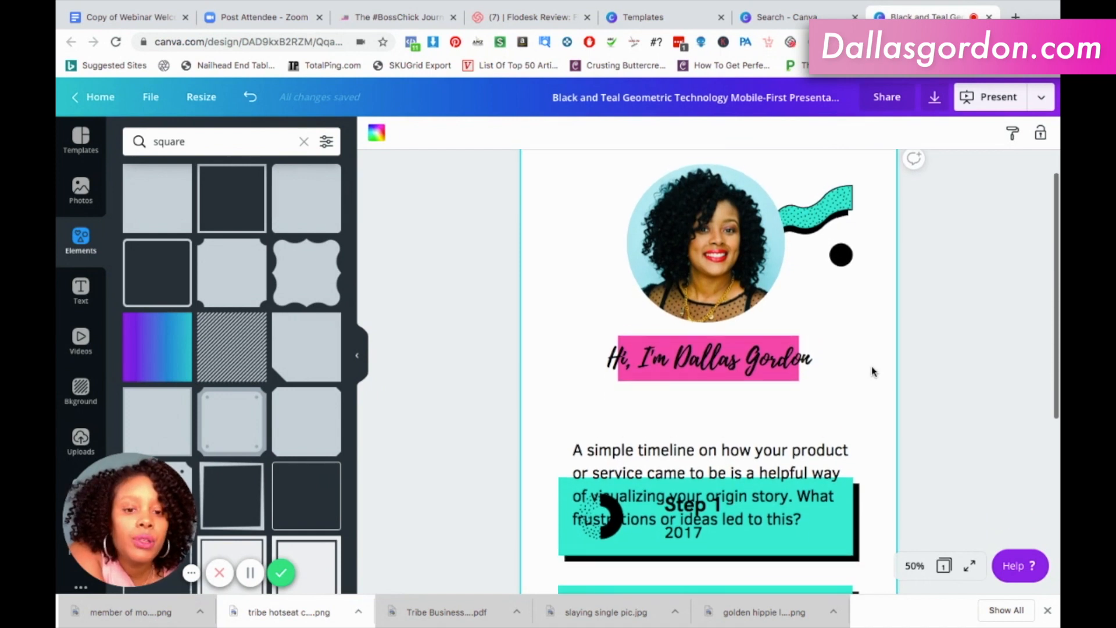
scroll(872, 371, "down", 2)
left_click(779, 377)
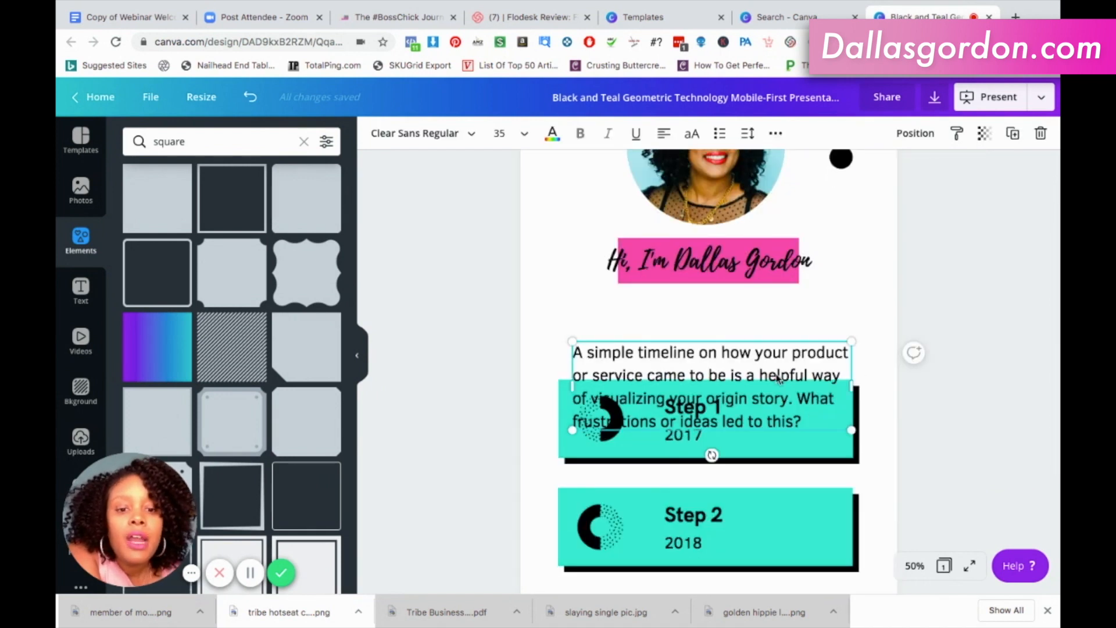
left_click(777, 376)
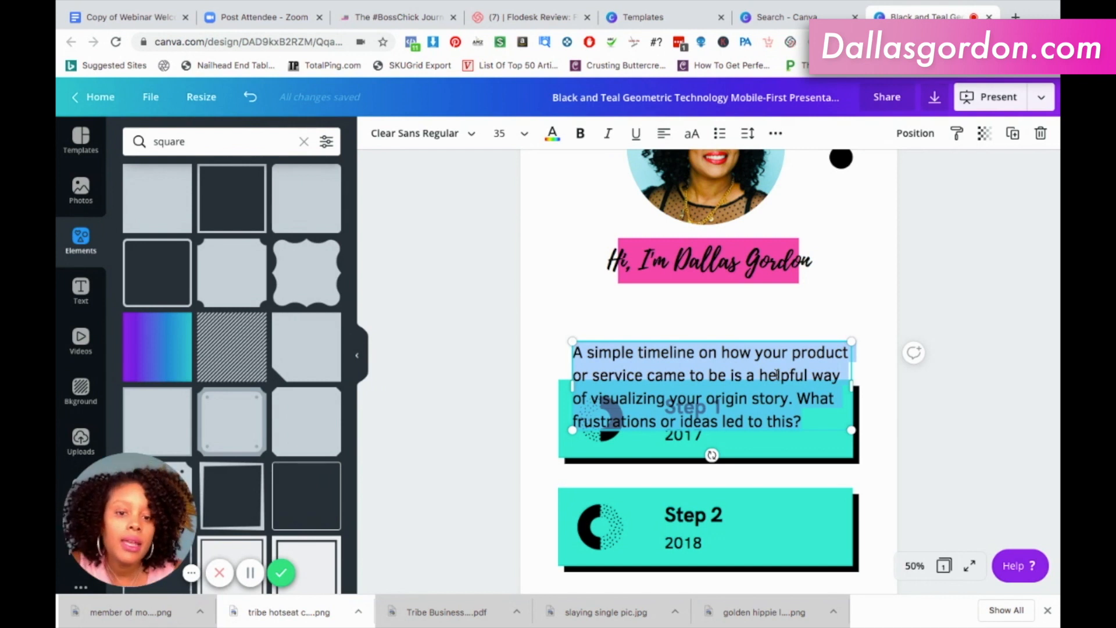
key("BackSpace")
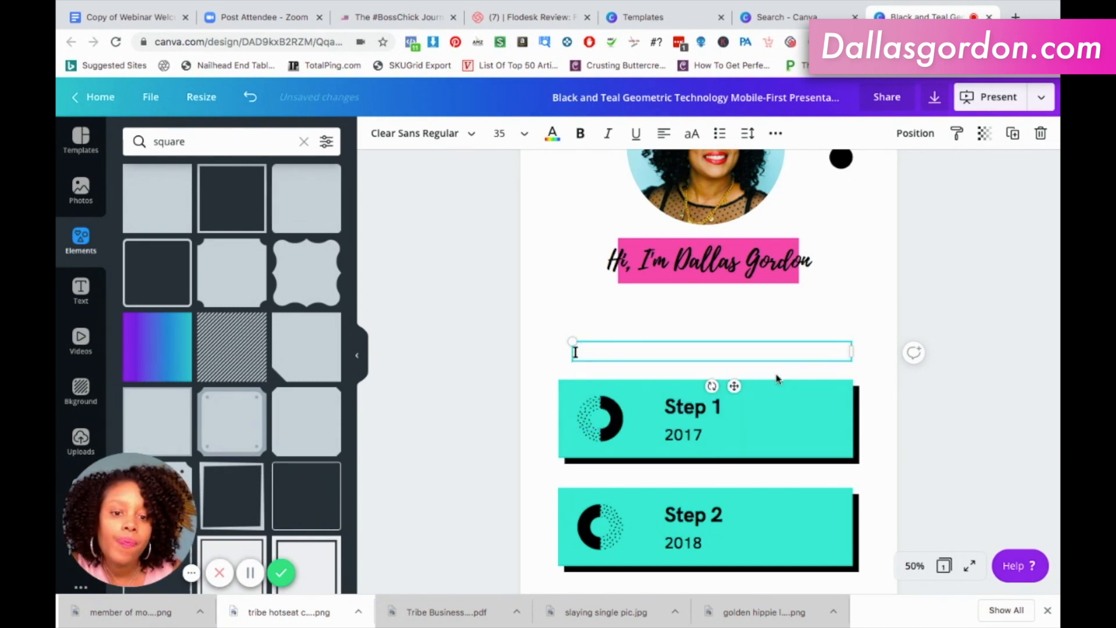
type("Business Coach & Marketing Strategiest")
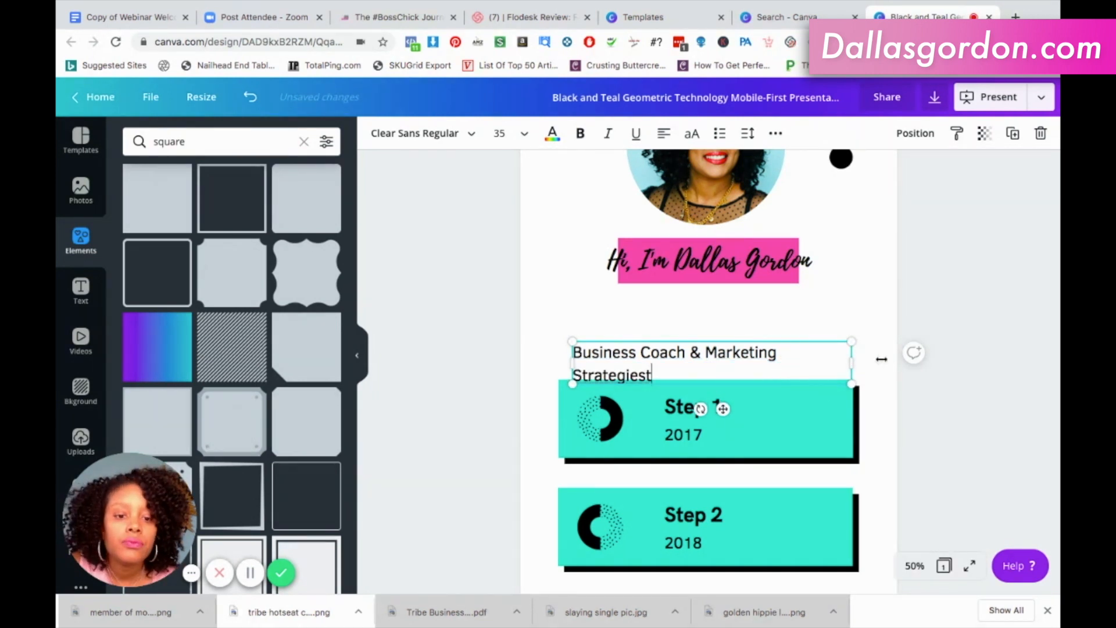
left_click_drag(891, 358, 904, 350)
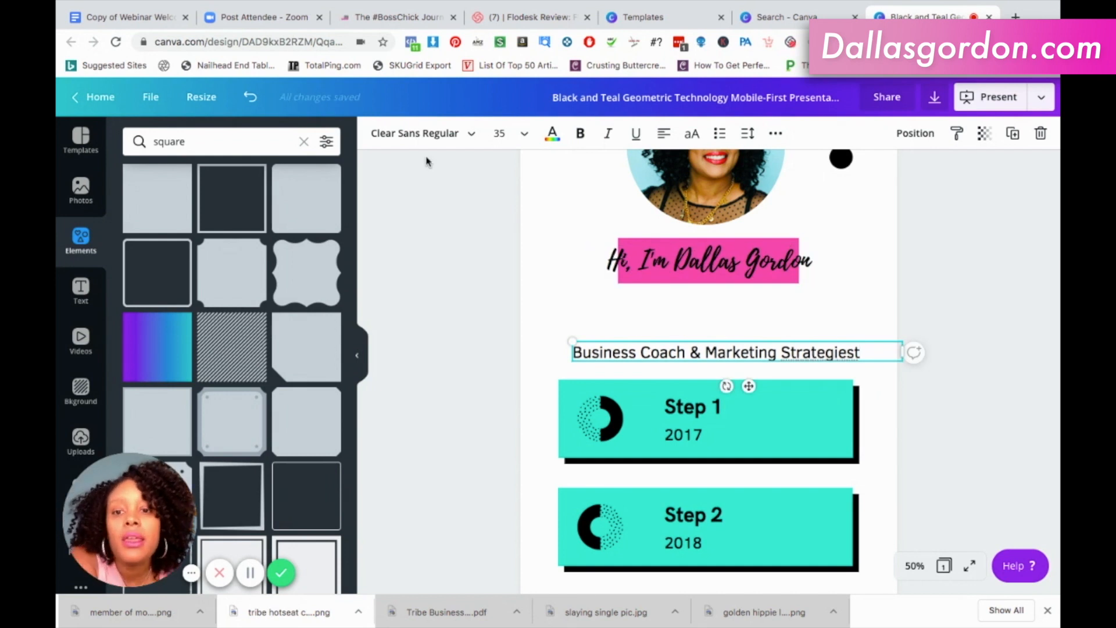
Set the job title line's font to Lato and correct its last word to "Strategist".
left_click(426, 134)
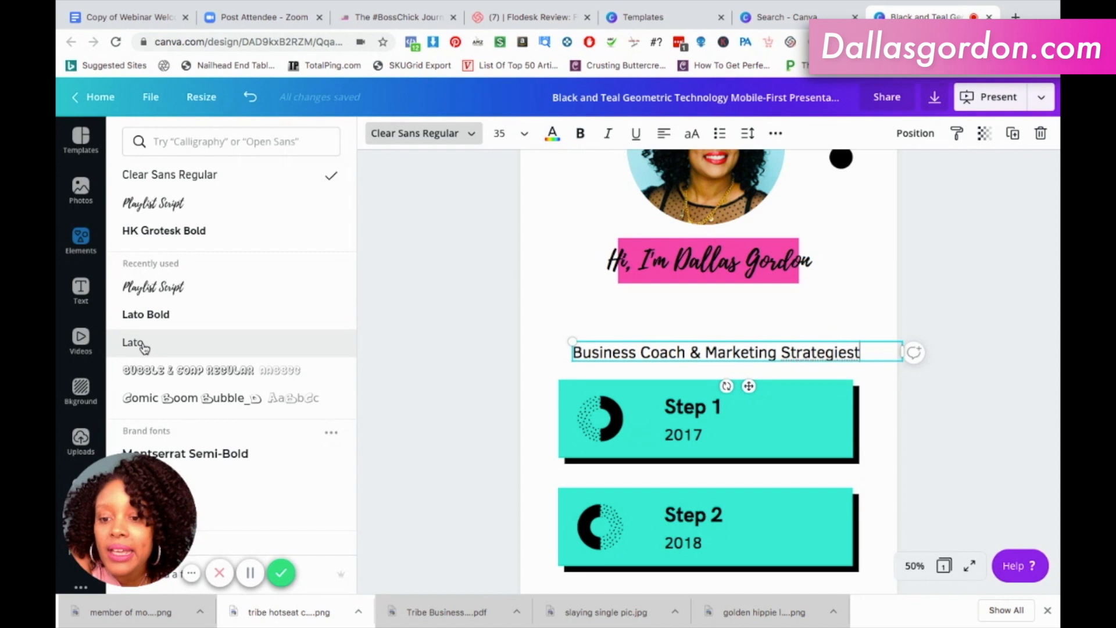
left_click(143, 348)
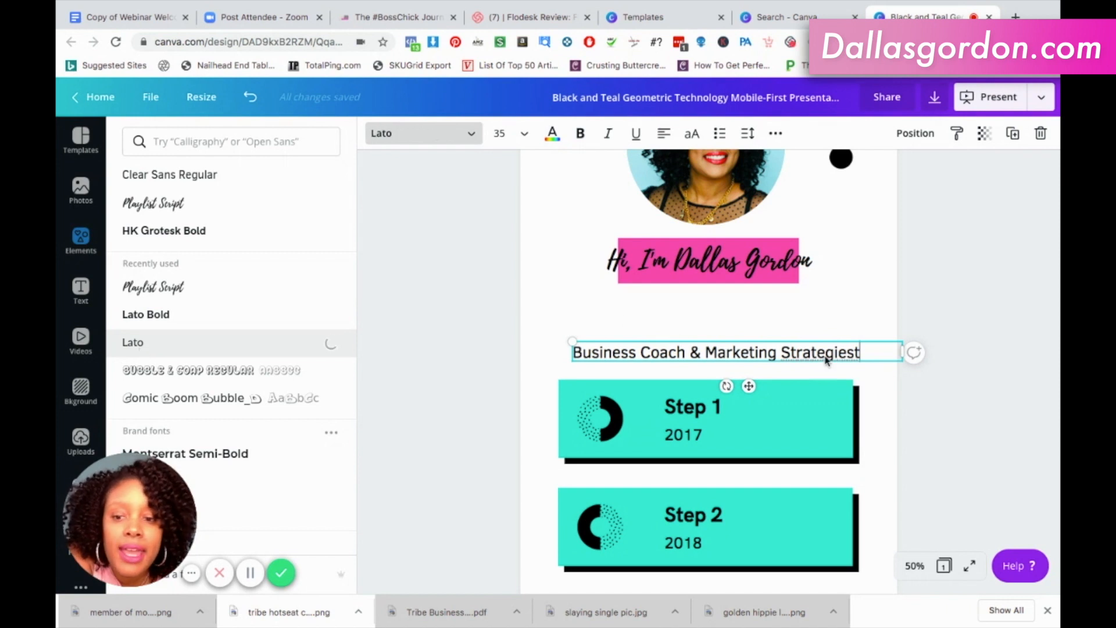
triple_click(746, 349)
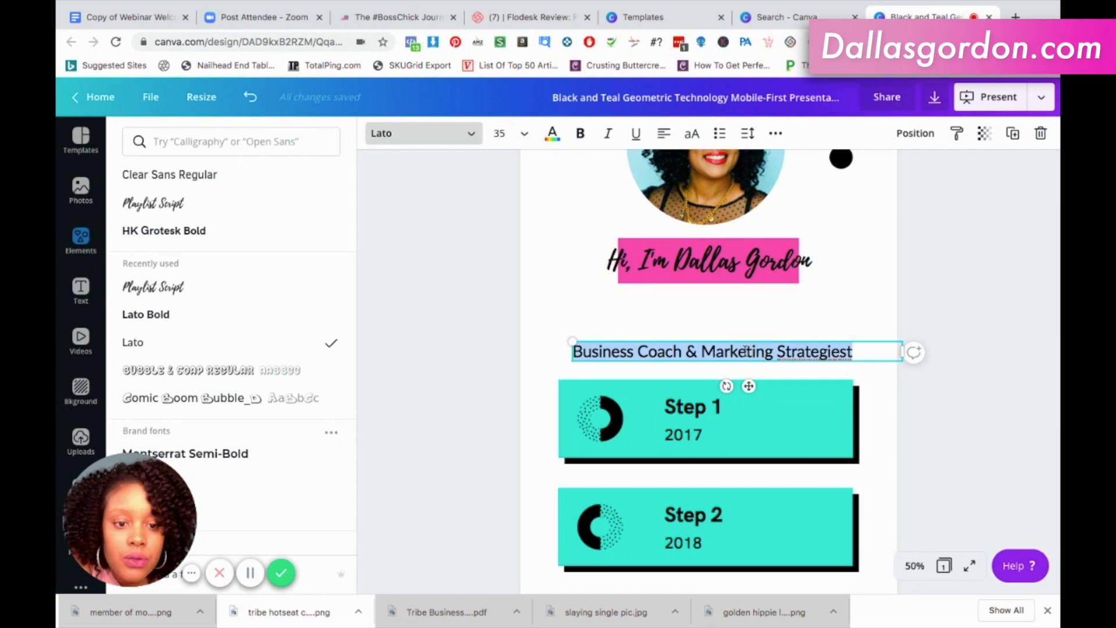
left_click(833, 352)
key("BackSpace")
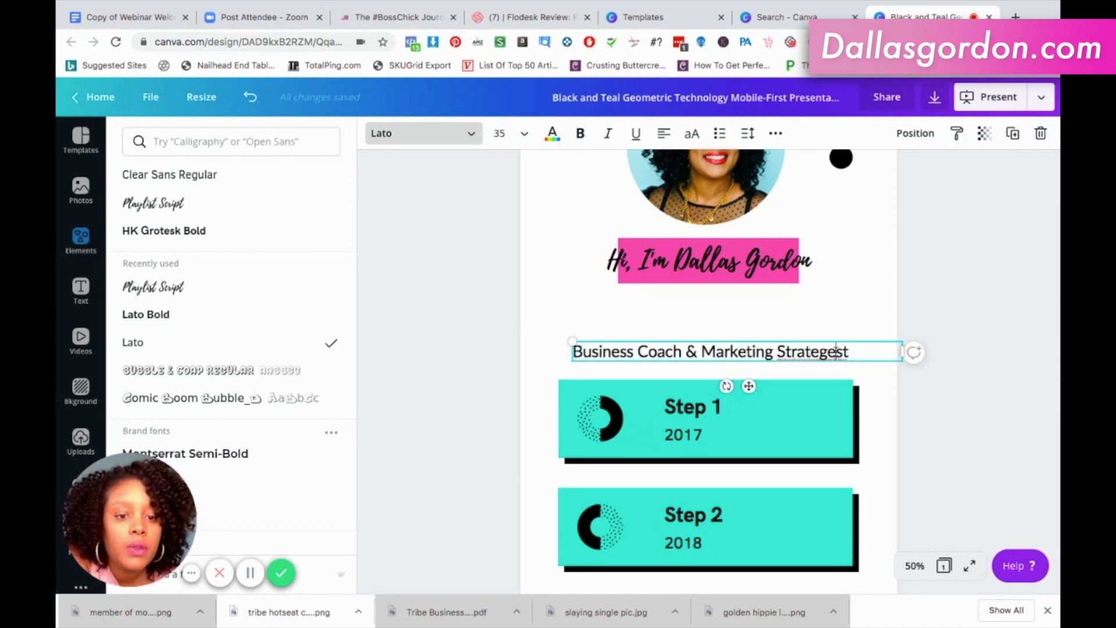
key("Delete")
Select the whole job title line, look through the other fonts, and set its text size to 32.
left_click_drag(830, 352, 572, 352)
scroll(195, 318, "down", 5)
scroll(195, 318, "down", 5)
scroll(196, 318, "down", 5)
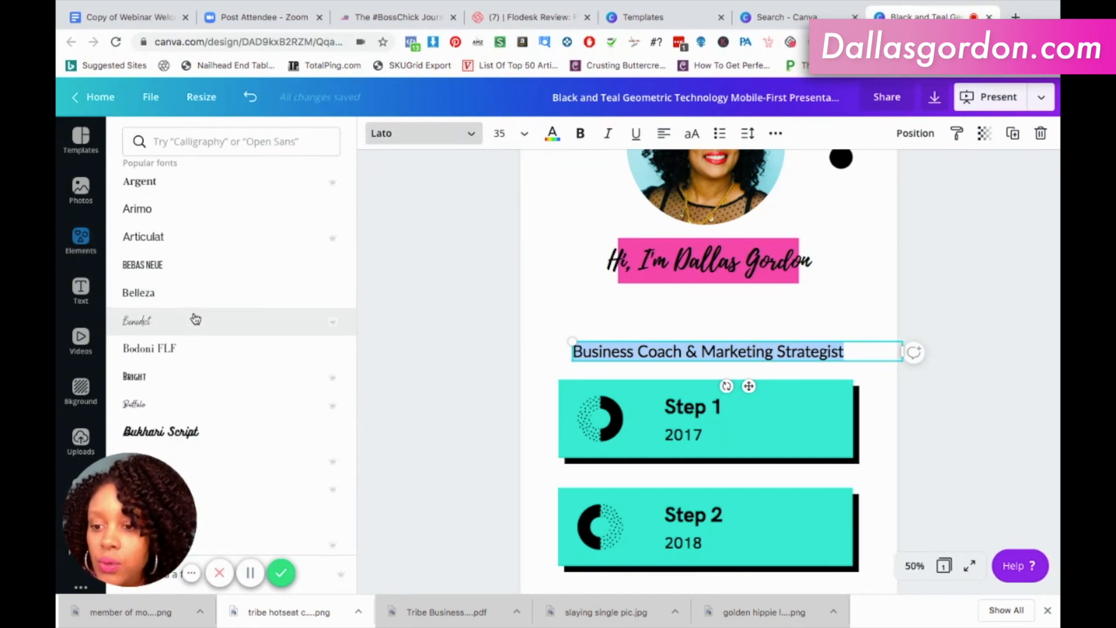
scroll(195, 318, "down", 1)
scroll(195, 317, "up", 10)
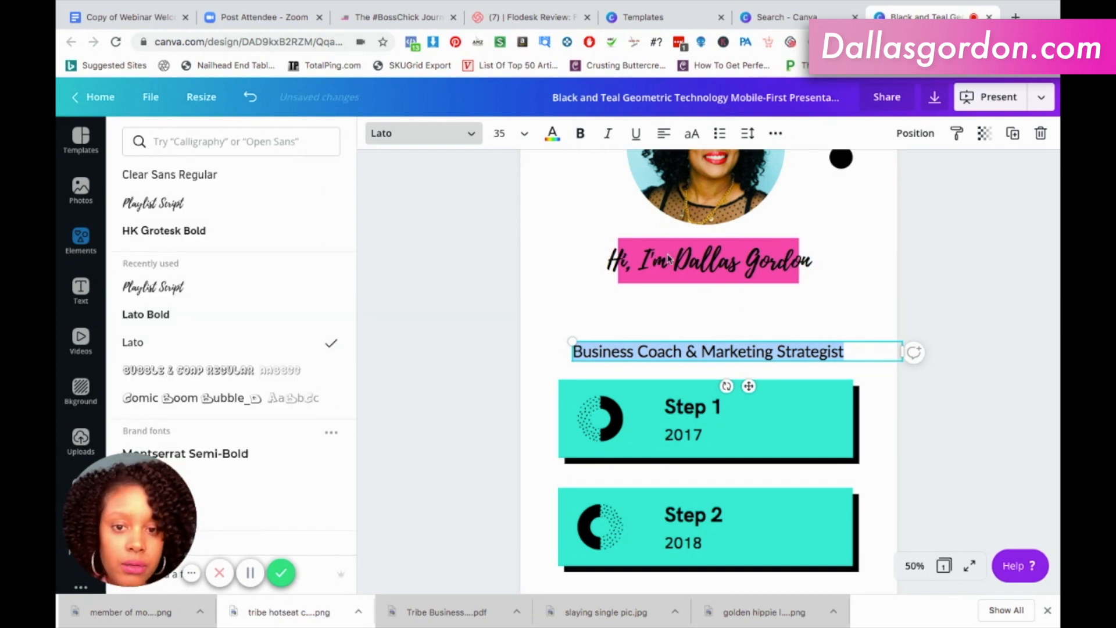
left_click(519, 137)
scroll(543, 347, "down", 1)
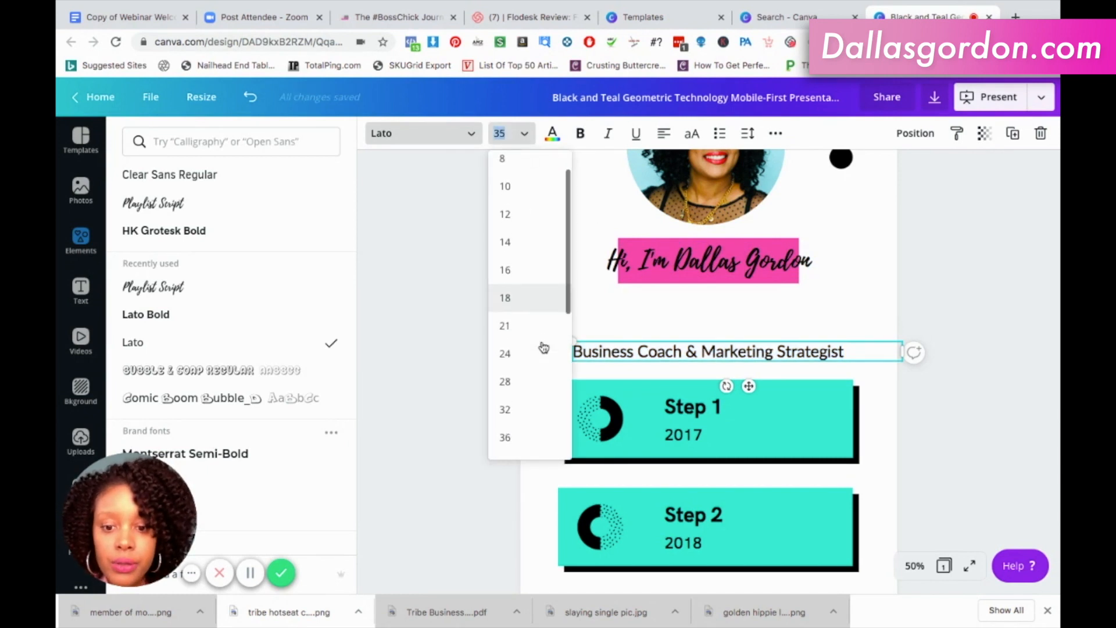
left_click(508, 383)
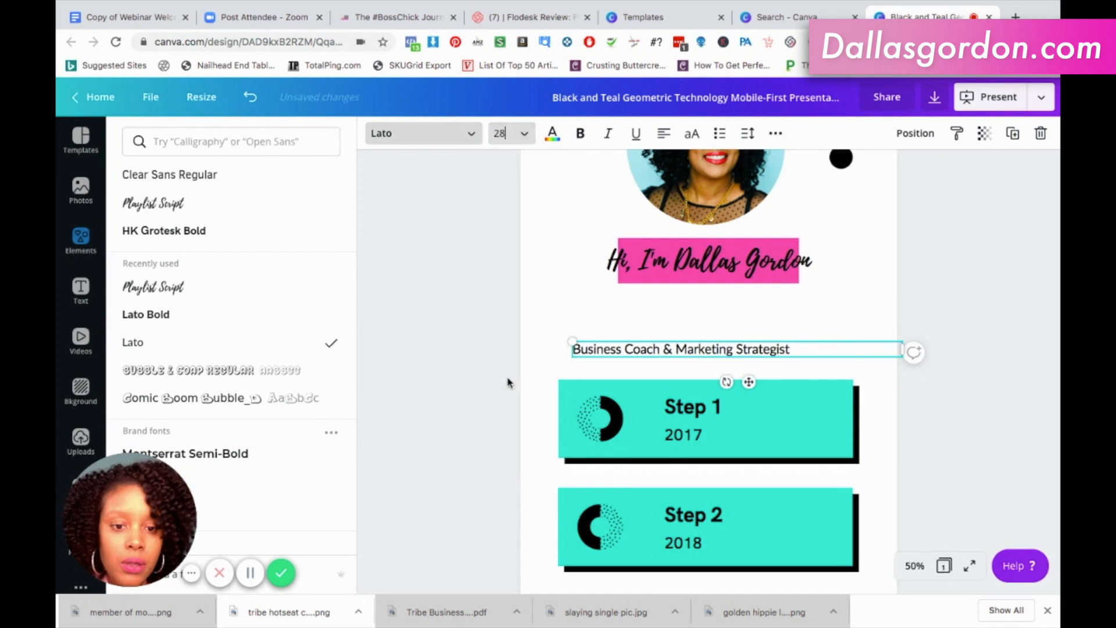
left_click(520, 133)
left_click(520, 335)
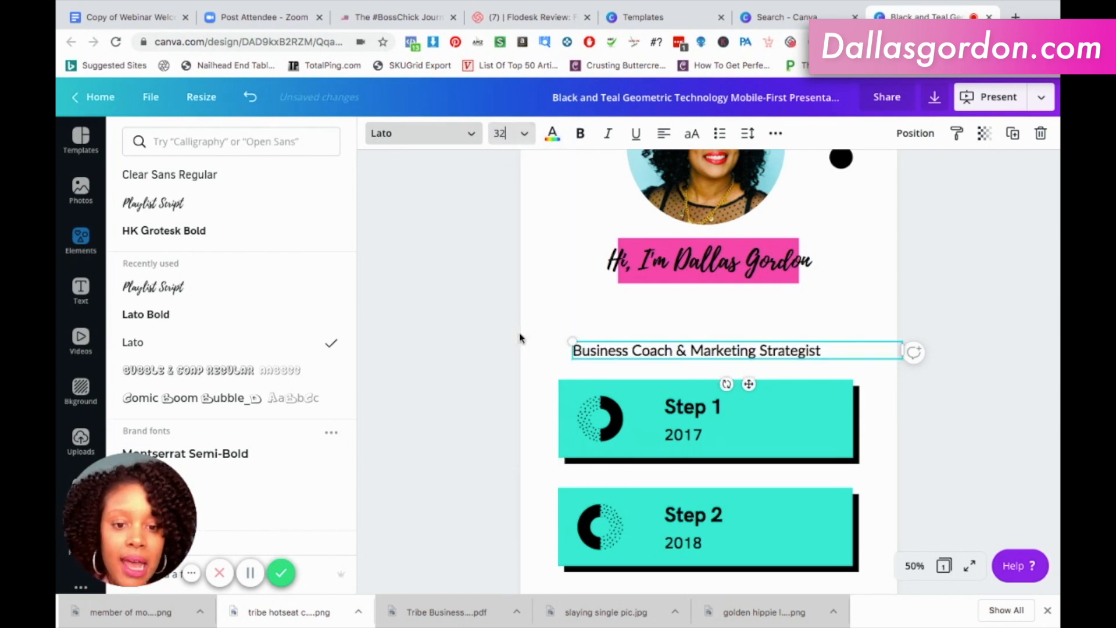
Centre-align the job title line and move it up directly below the pink greeting bar, centred on the page.
left_click(665, 135)
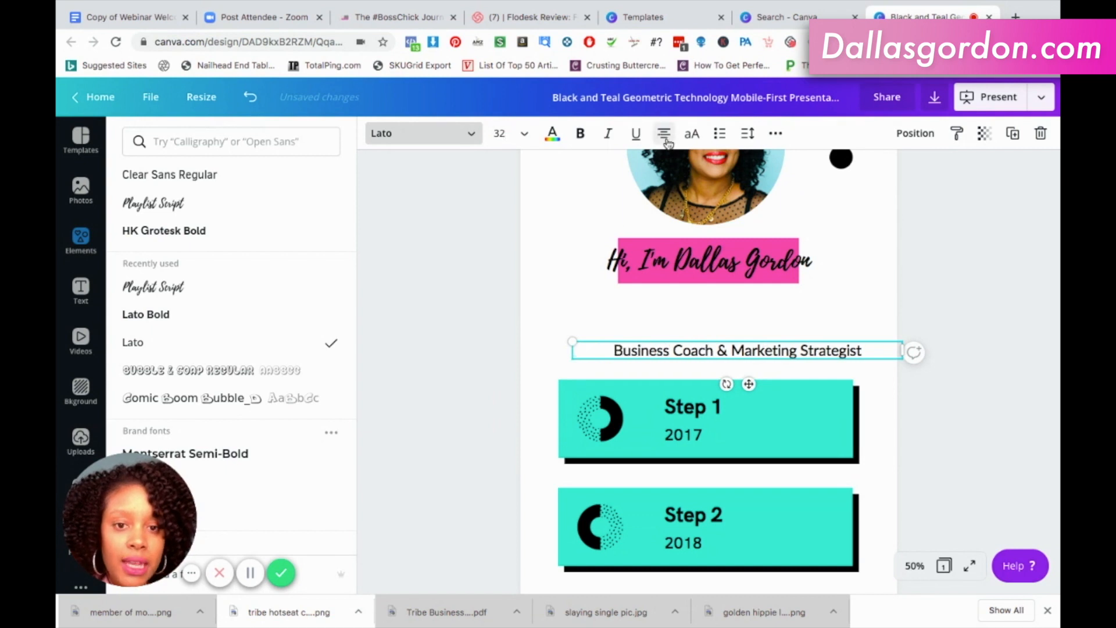
left_click(877, 295)
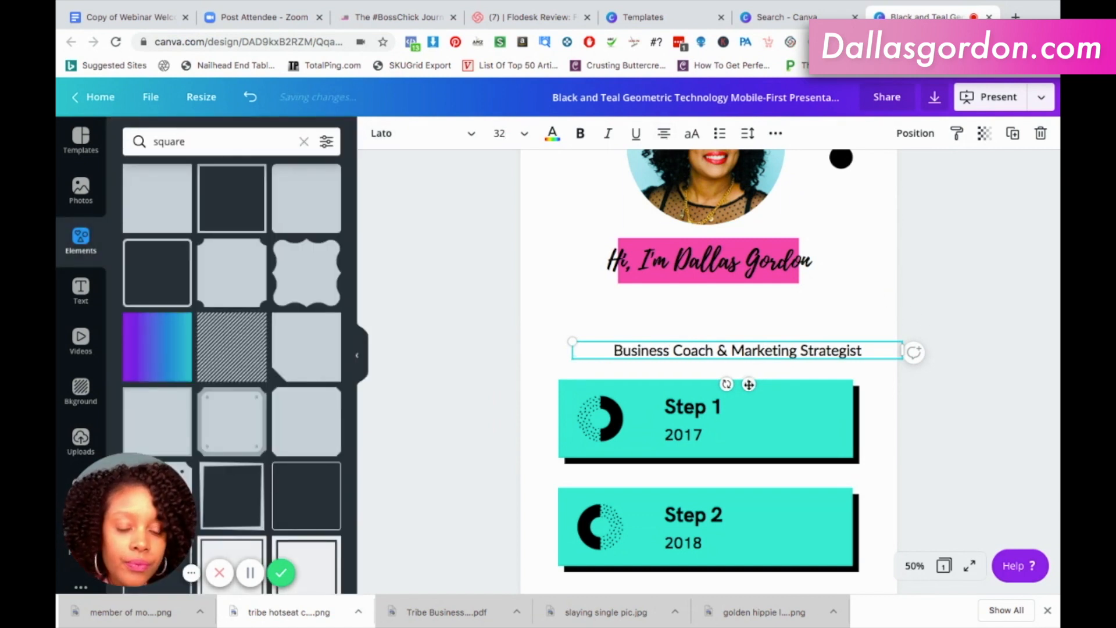
left_click_drag(729, 361, 720, 332)
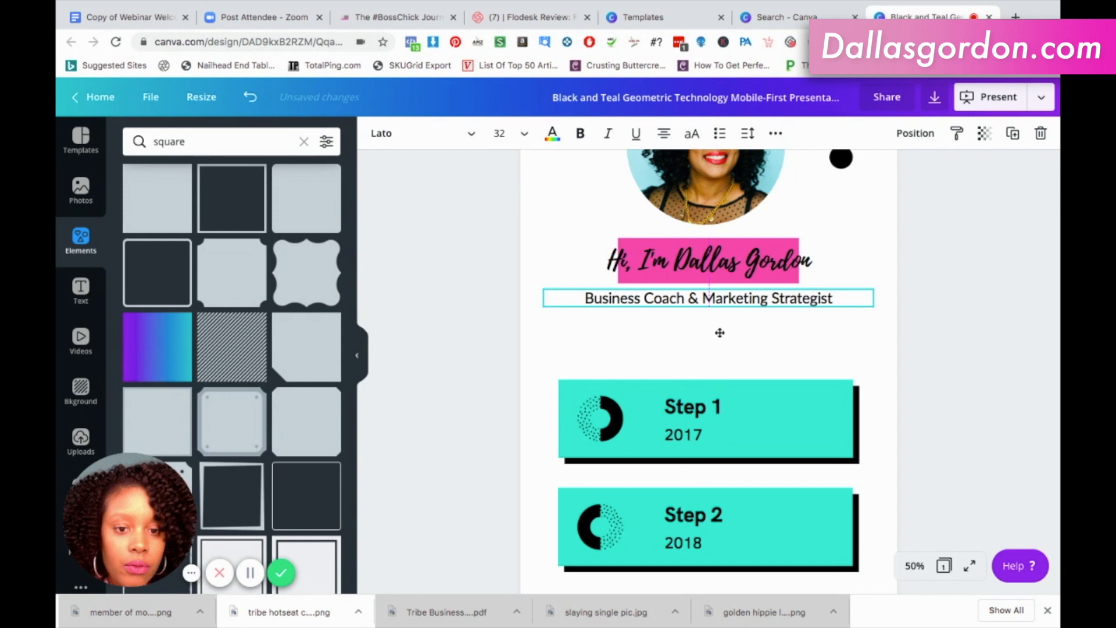
left_click(956, 297)
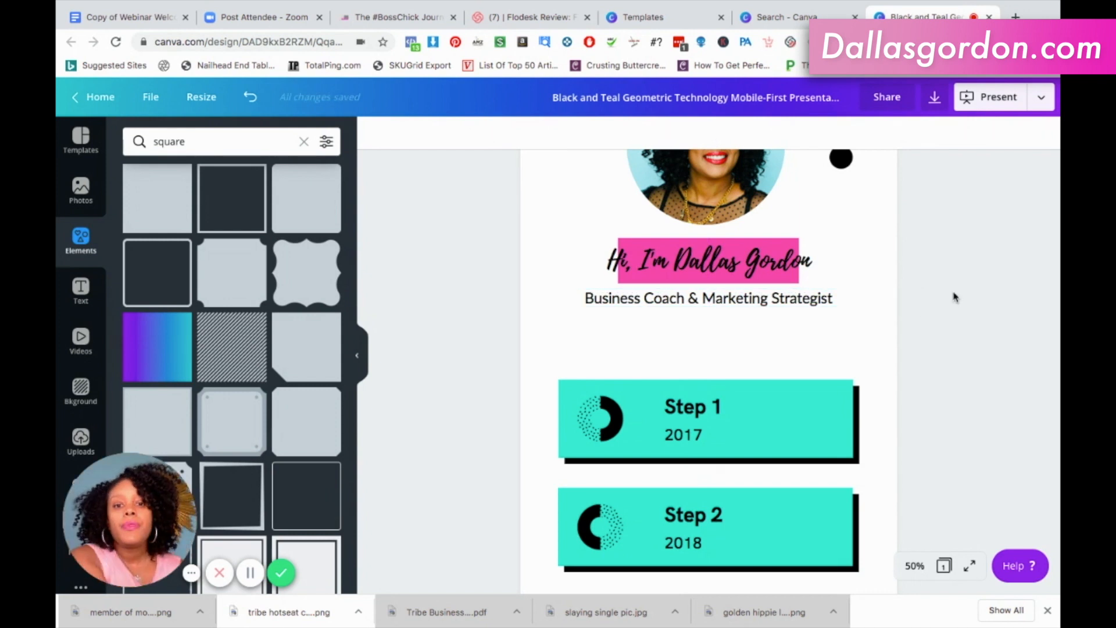
Duplicate the job title line and place the copy just above the Step 1 card.
scroll(955, 297, "up", 3)
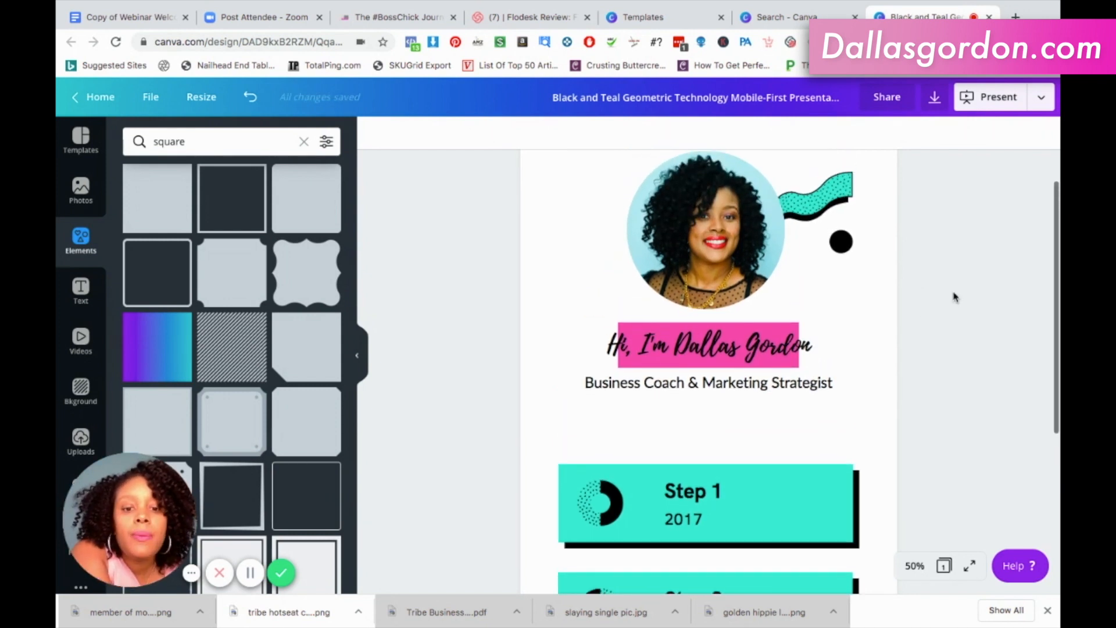
left_click(780, 378)
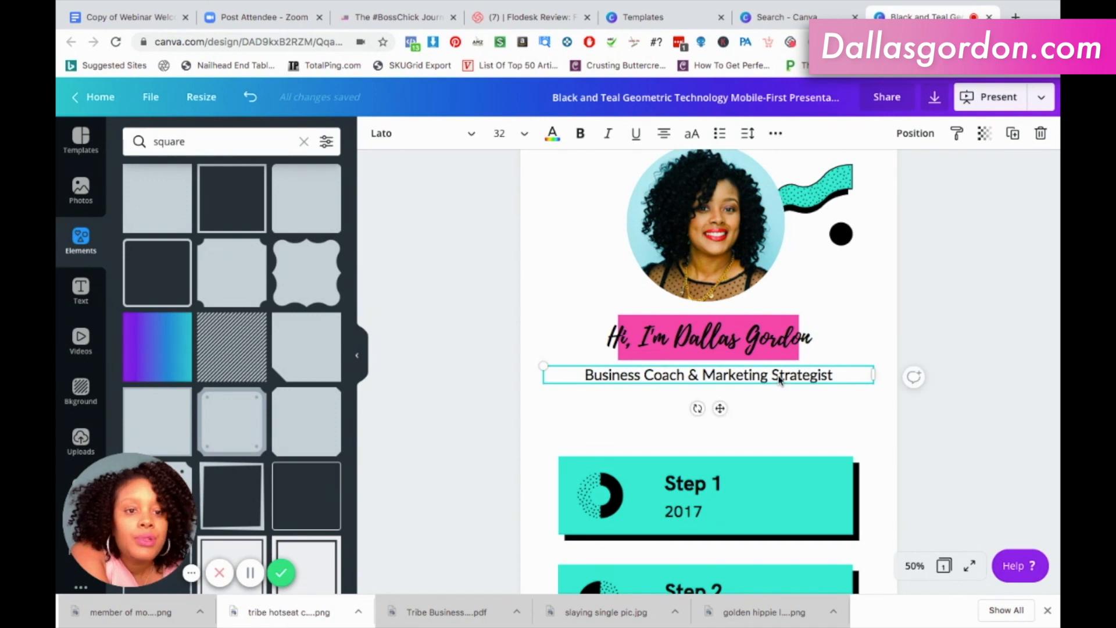
left_click(1013, 133)
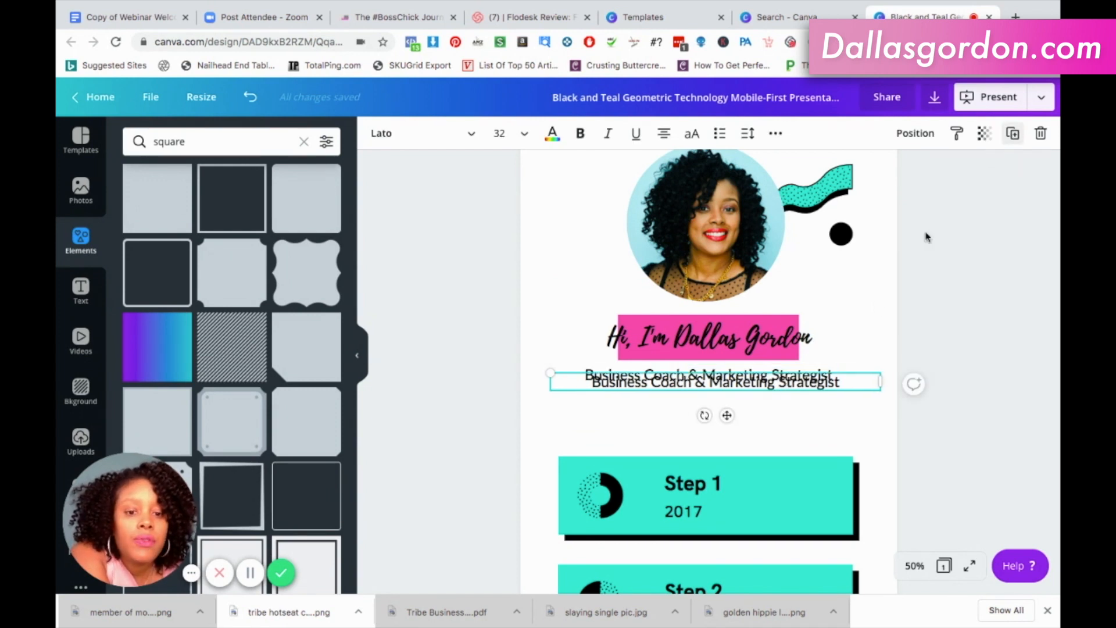
left_click_drag(862, 416, 863, 416)
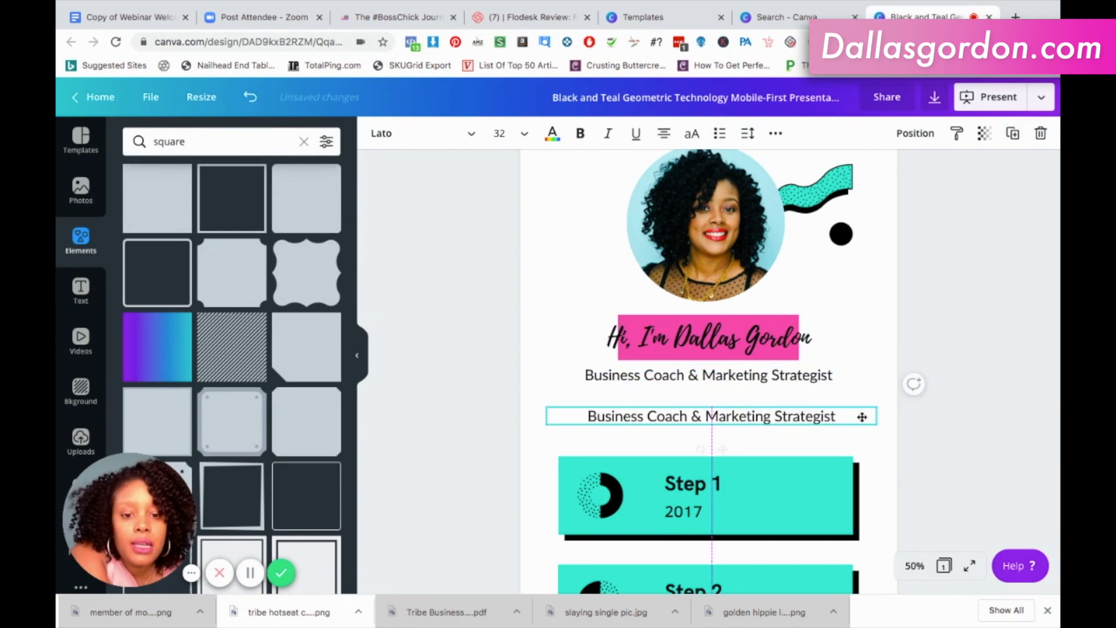
Replace the duplicated line's text with "Choose the best option below:" and make it bold.
double_click(827, 411)
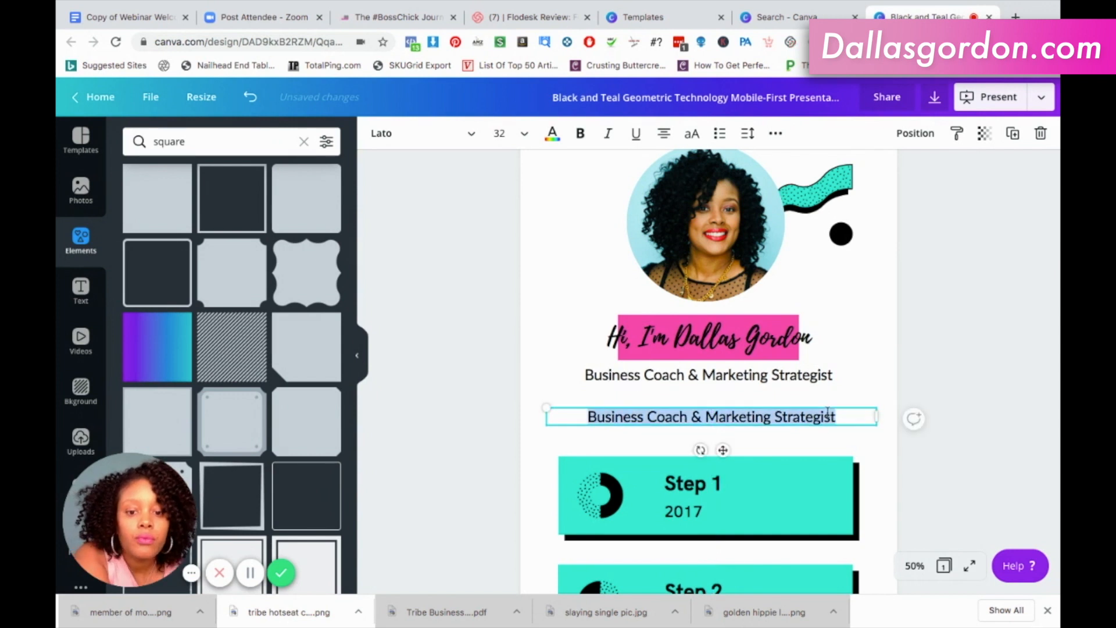
type("Choose the best option below:")
key("ctrl+a")
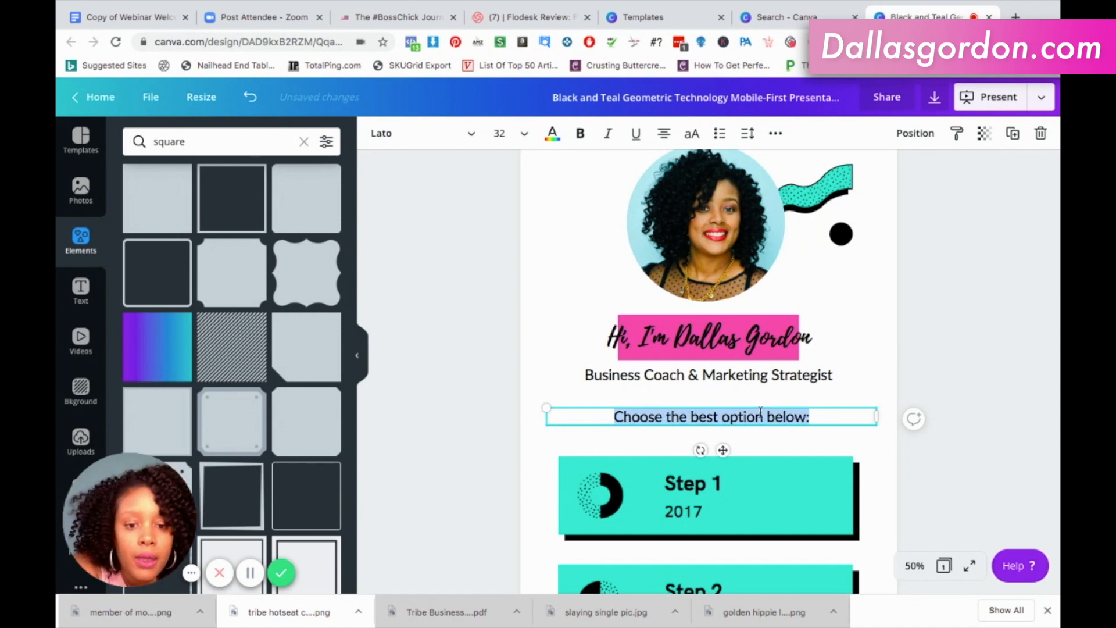
left_click(580, 133)
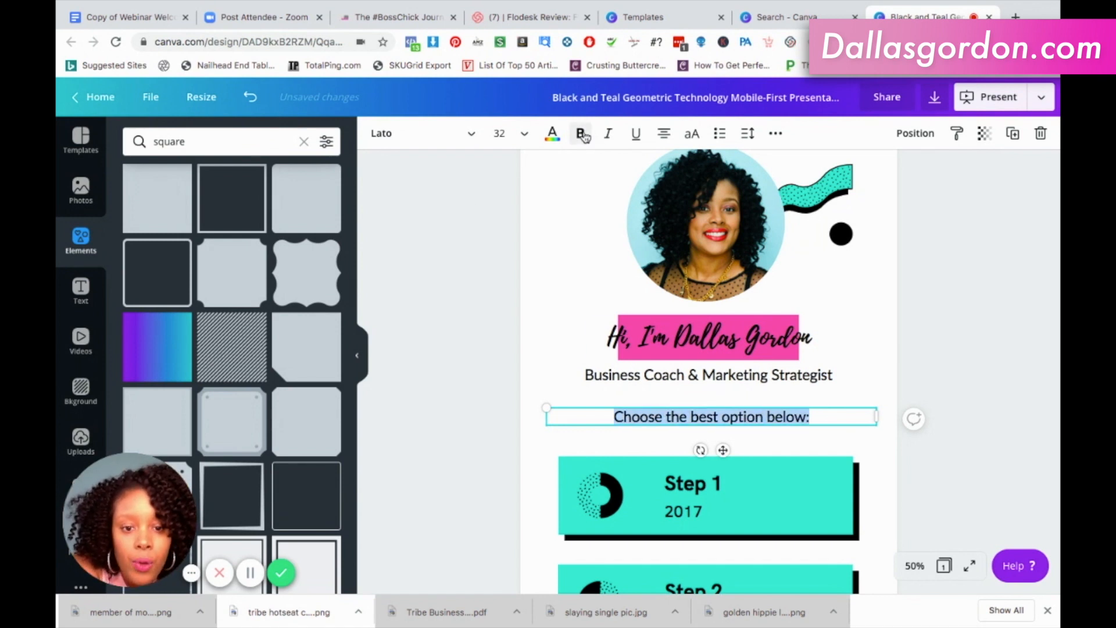
left_click(980, 357)
Shift the "Choose the best option below:" line sideways until it is centred under the job title.
left_click(809, 418)
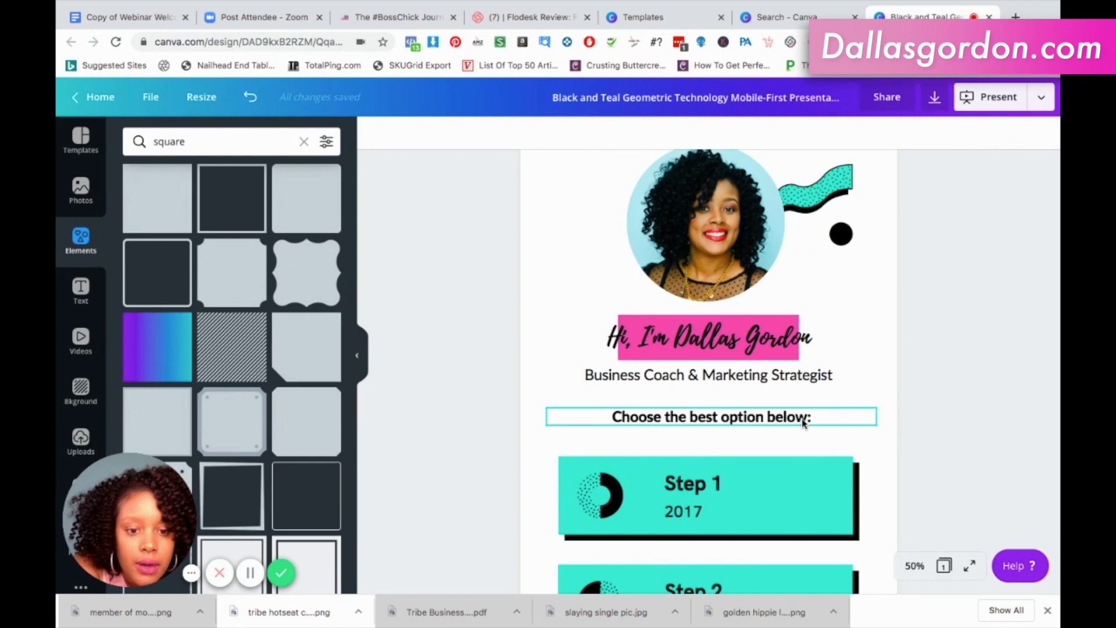
left_click_drag(796, 422, 795, 419)
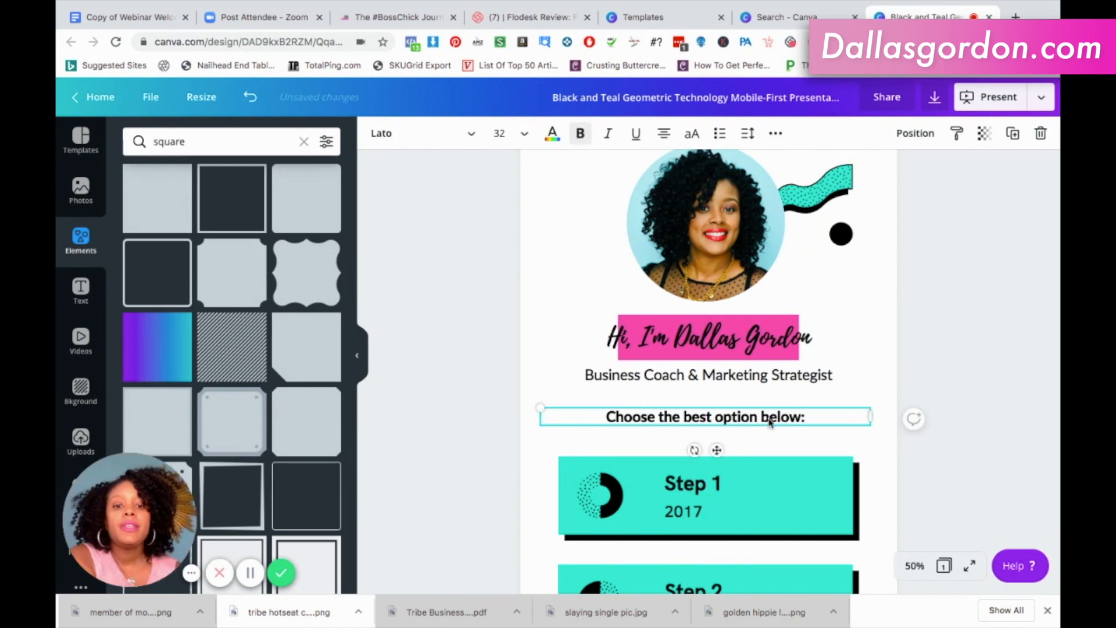
left_click_drag(778, 418, 763, 418)
Set the font of the "Choose the best option below:" line to the Montserrat Semi-Bold brand font.
left_click(762, 417)
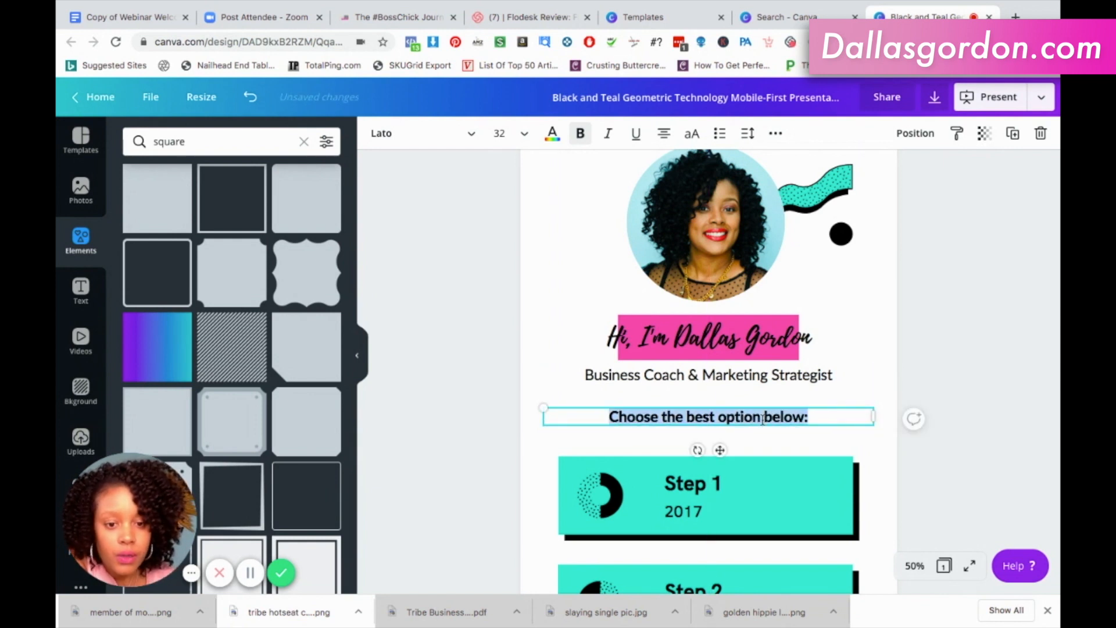
left_click(423, 134)
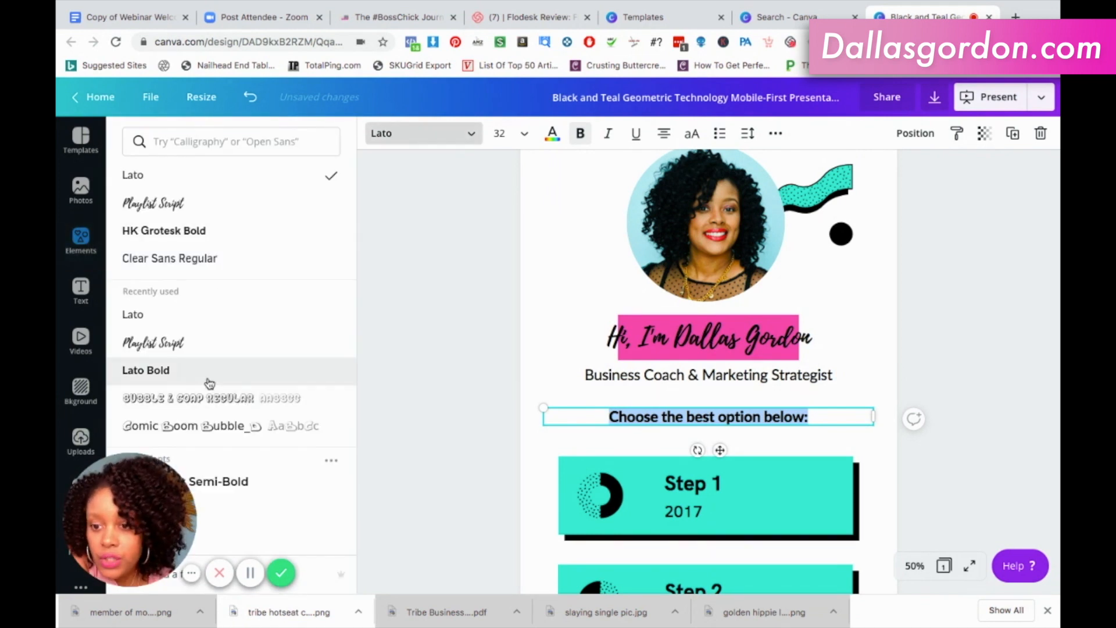
scroll(221, 381, "down", 3)
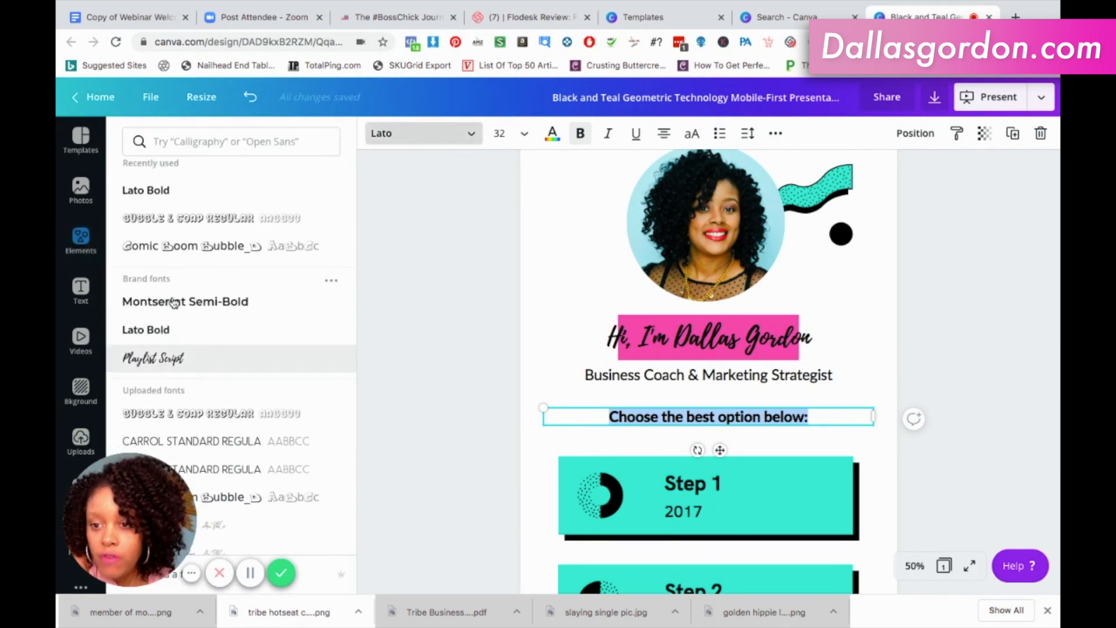
left_click(181, 302)
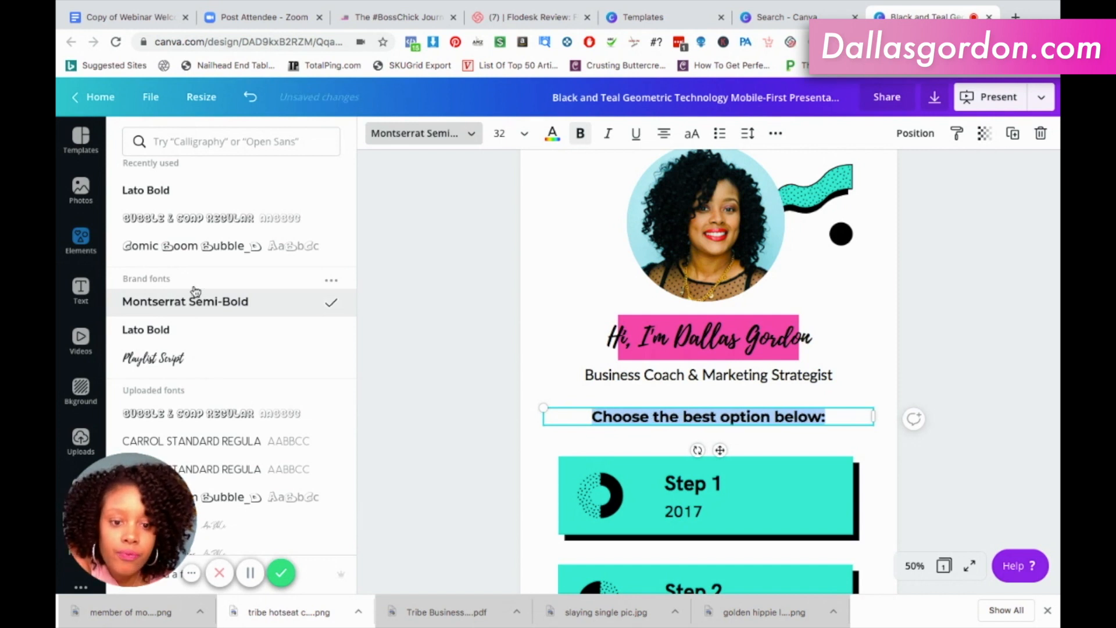
left_click(933, 360)
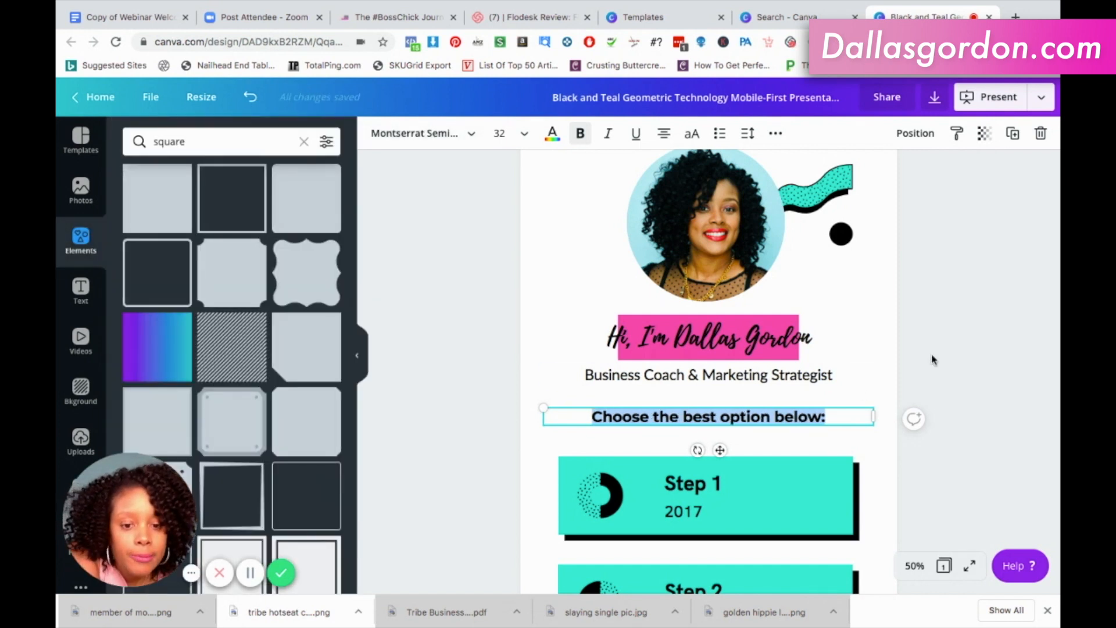
left_click(933, 359)
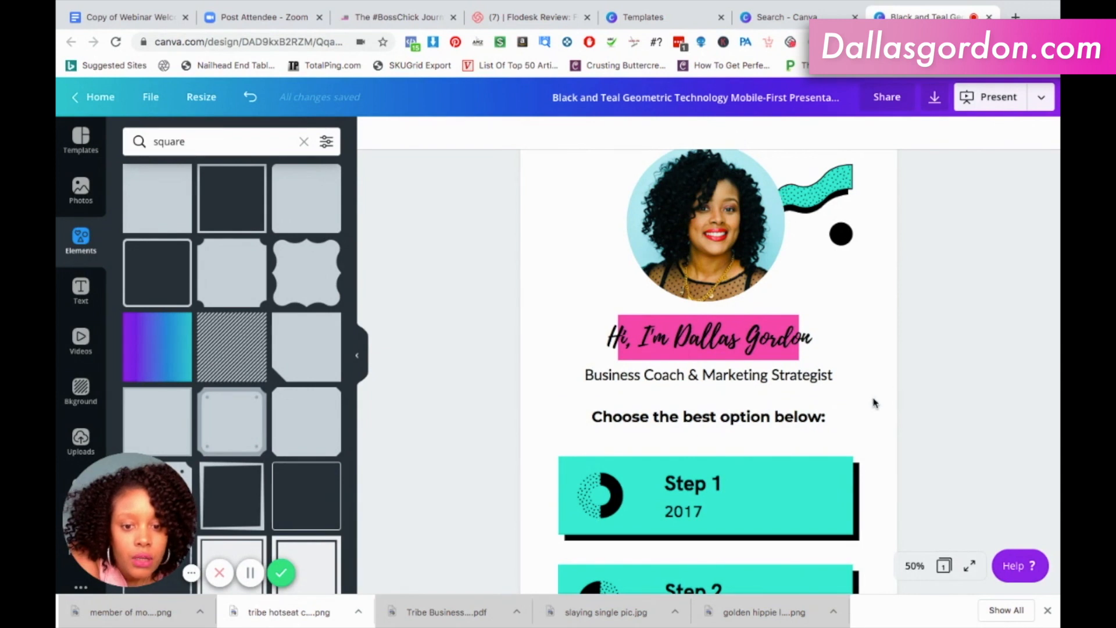
scroll(878, 423, "down", 5)
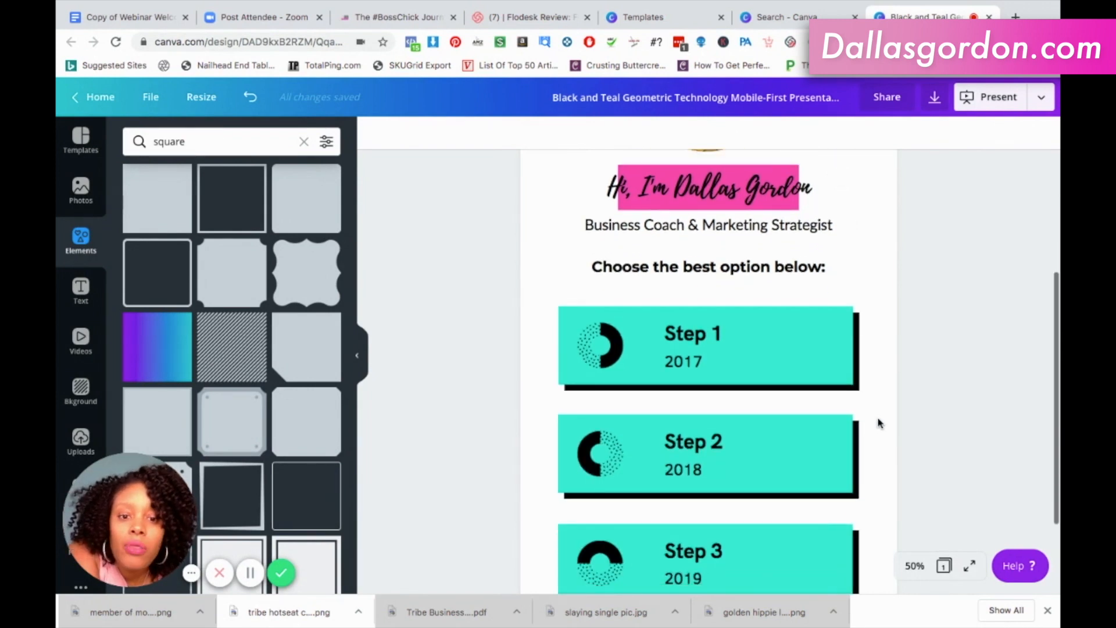
Ungroup the "Step 1" title and the "2017" line on the first card so each can be edited separately.
scroll(878, 422, "up", 4)
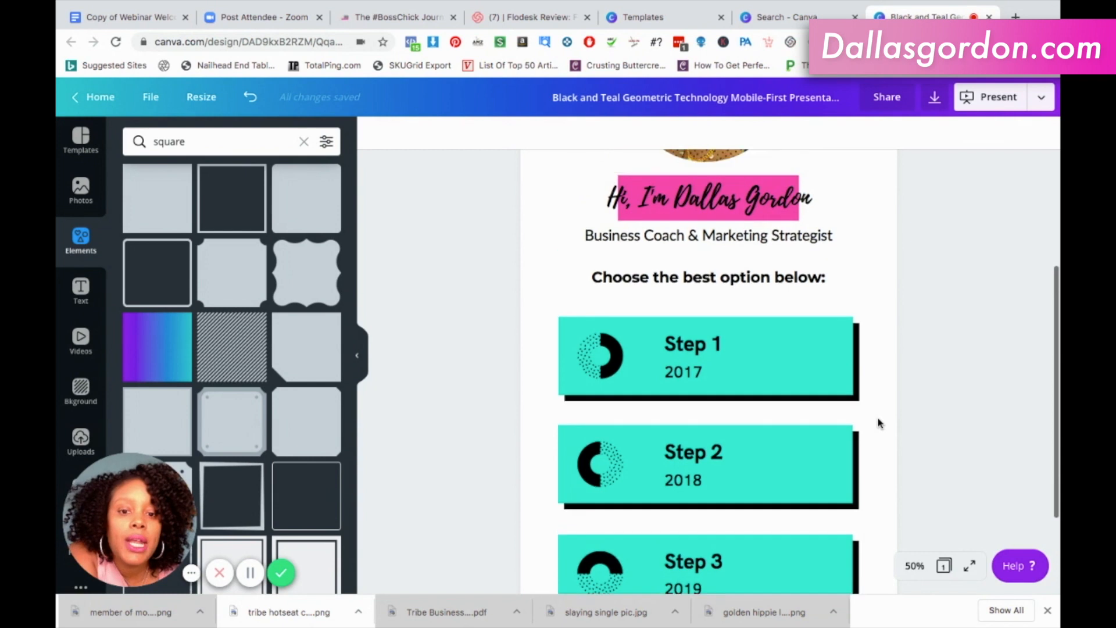
scroll(879, 422, "up", 3)
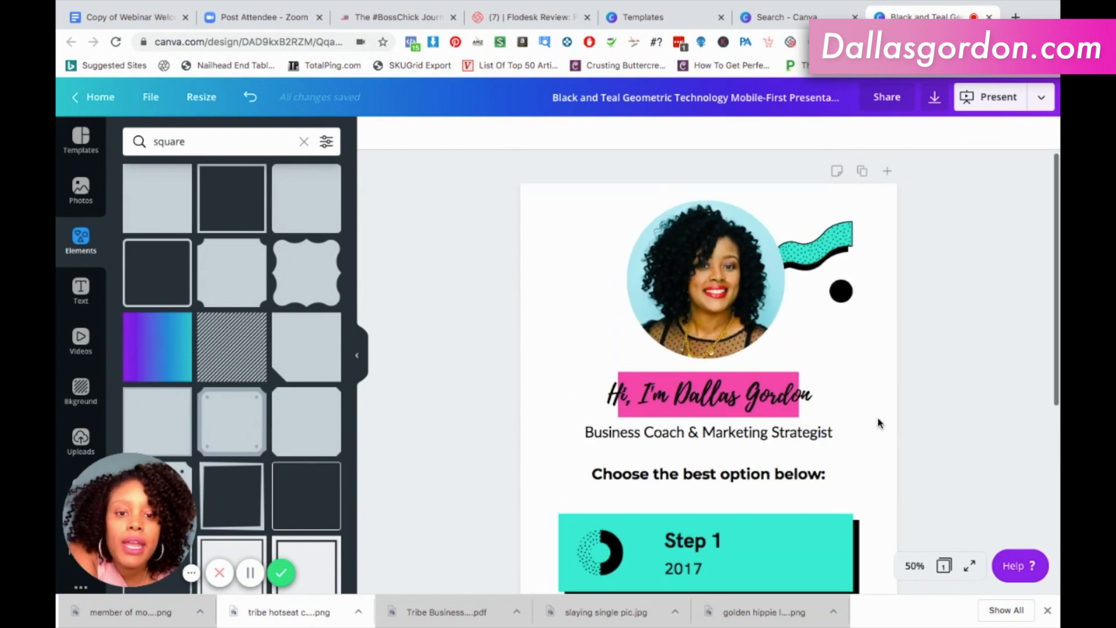
scroll(878, 422, "down", 1)
scroll(879, 422, "down", 2)
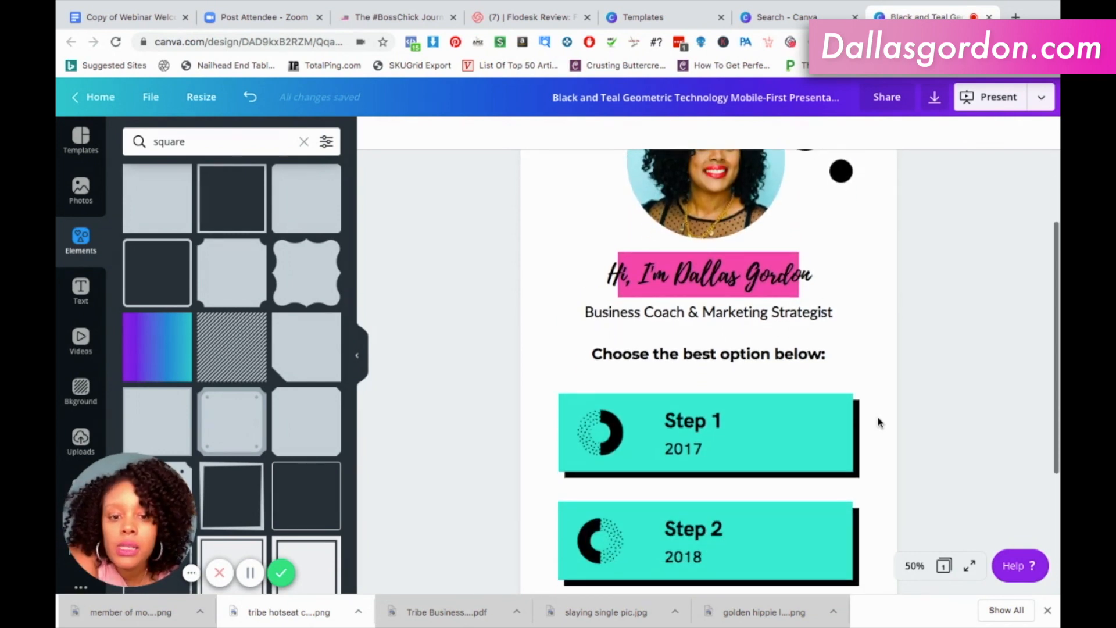
scroll(878, 423, "down", 3)
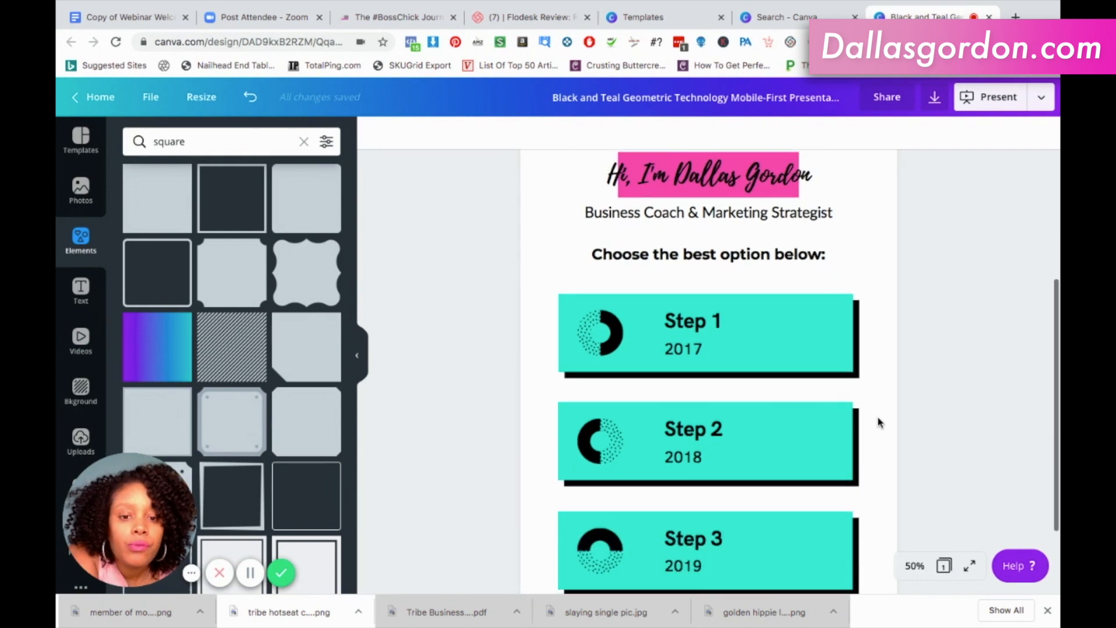
scroll(878, 423, "down", 2)
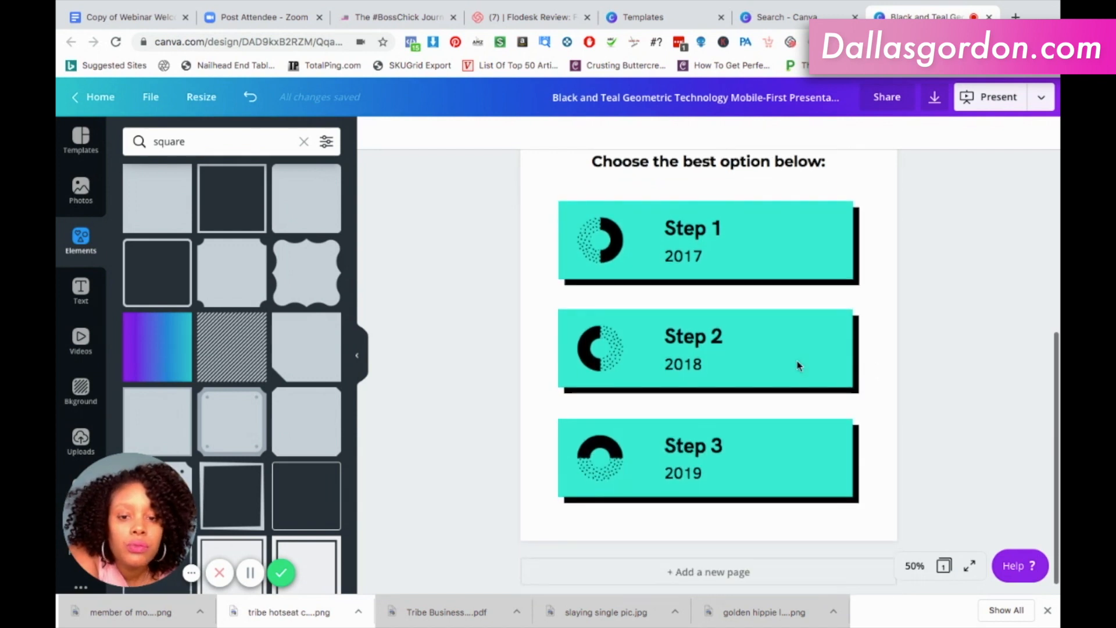
left_click(687, 240)
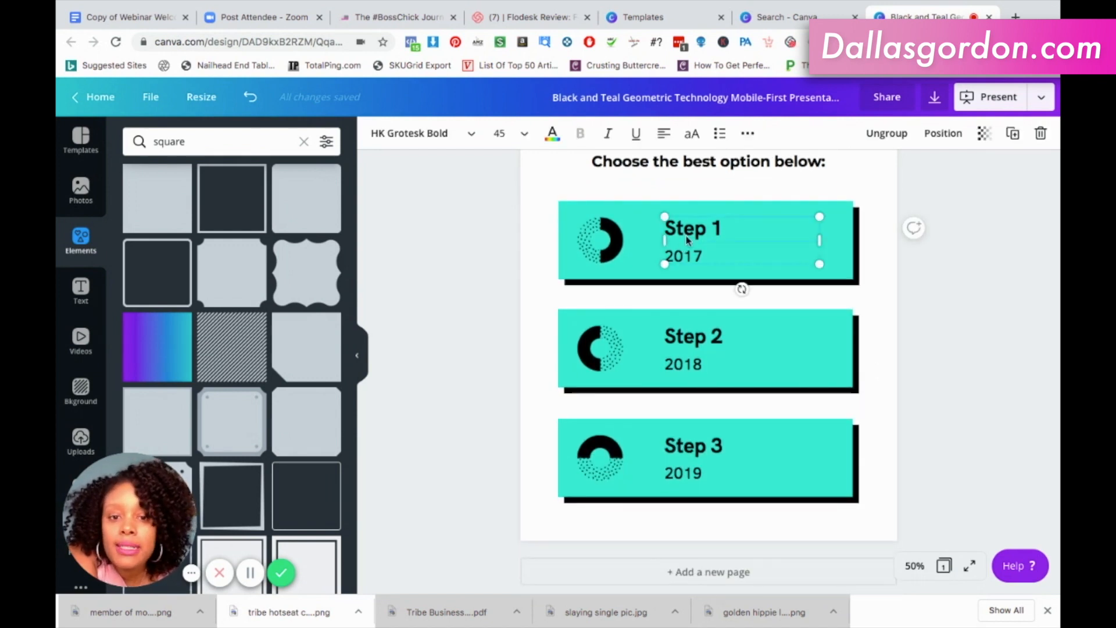
double_click(687, 238)
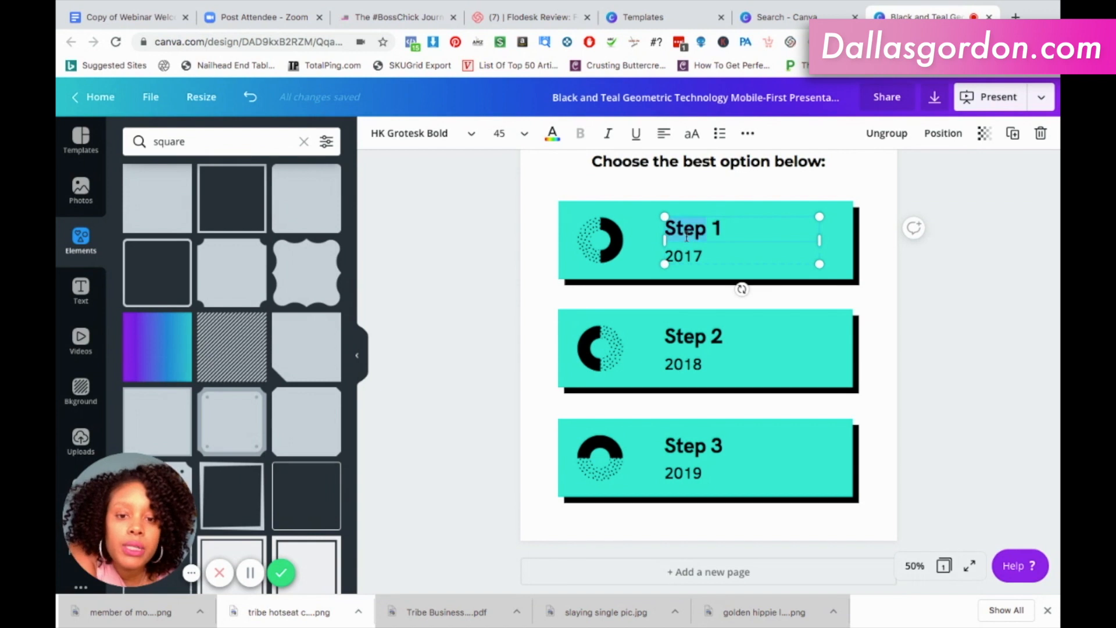
left_click(886, 133)
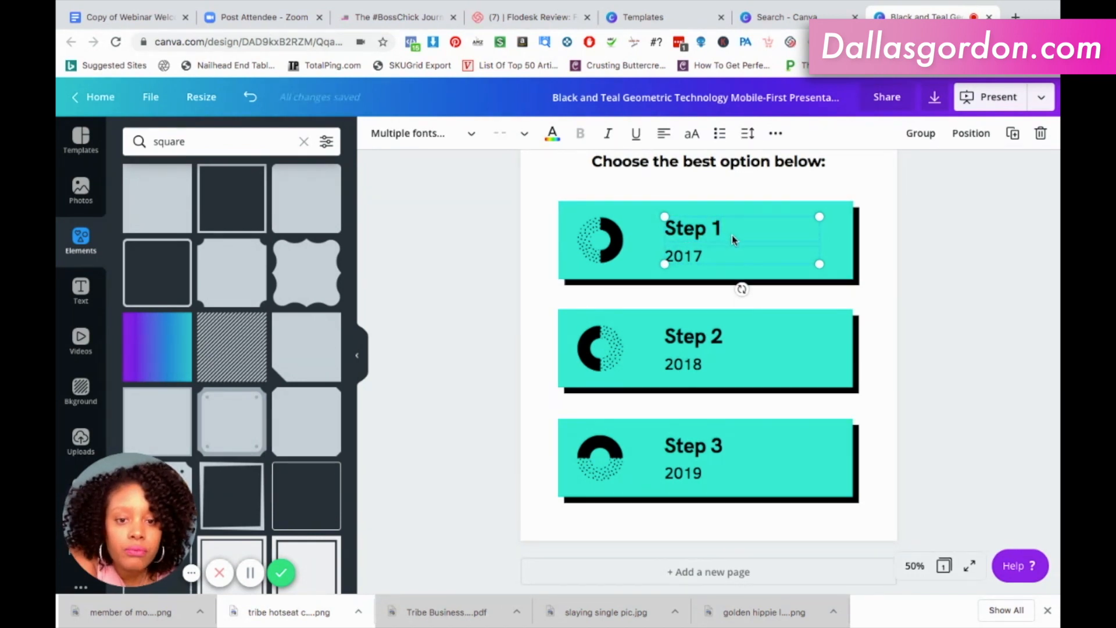
left_click(922, 234)
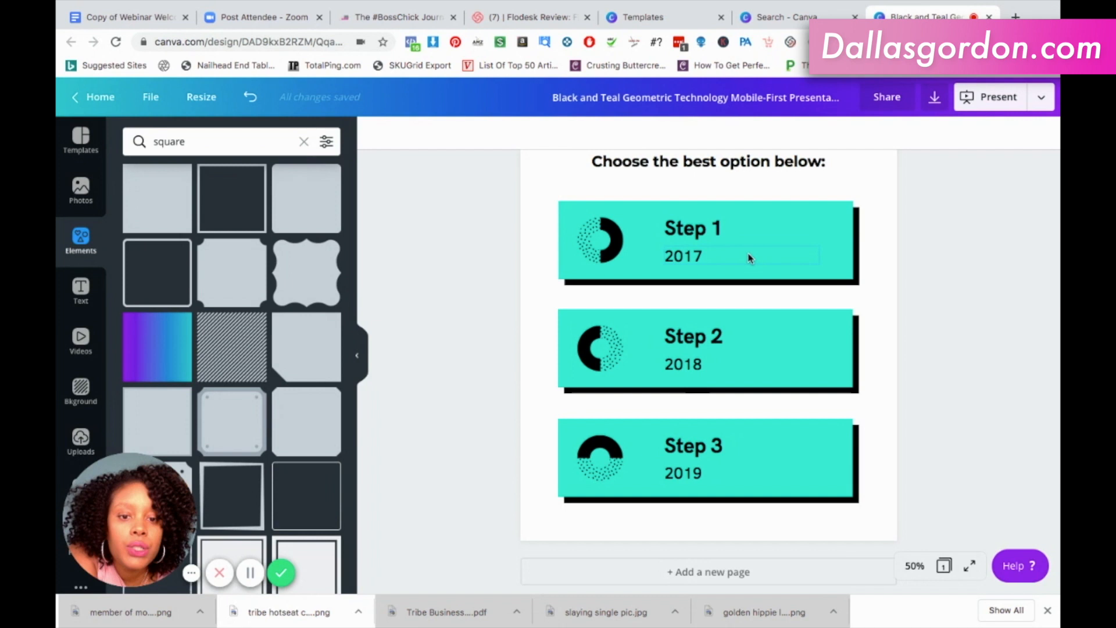
Replace the "Step 1" title on the first card with "Book Discovery Call".
left_click(712, 231)
left_click(712, 230)
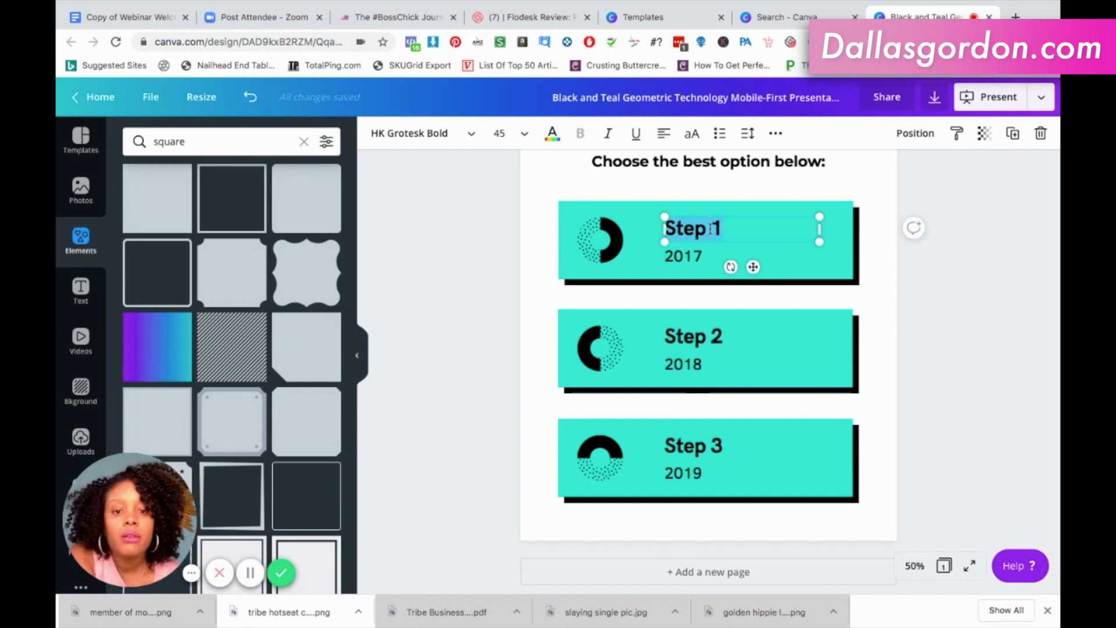
type("B")
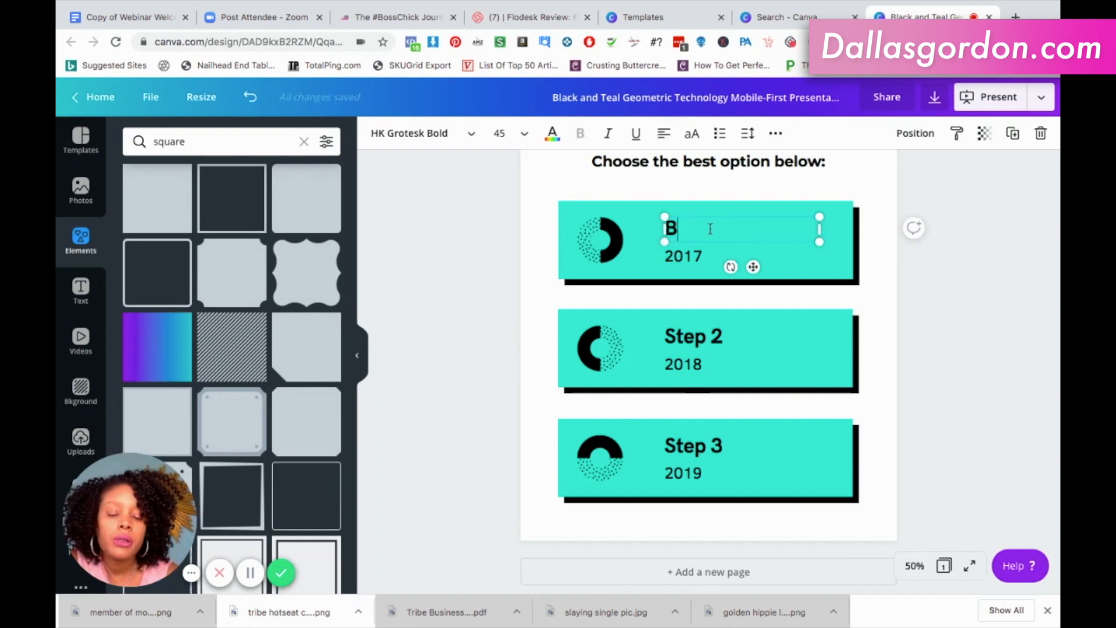
type("ook")
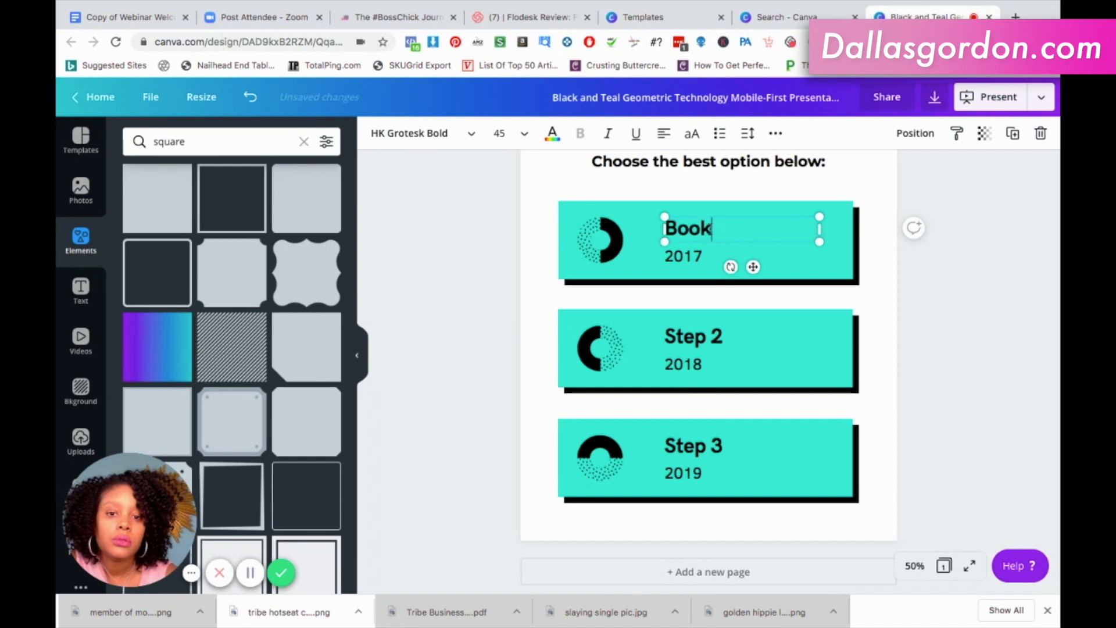
type(" Discovery Call")
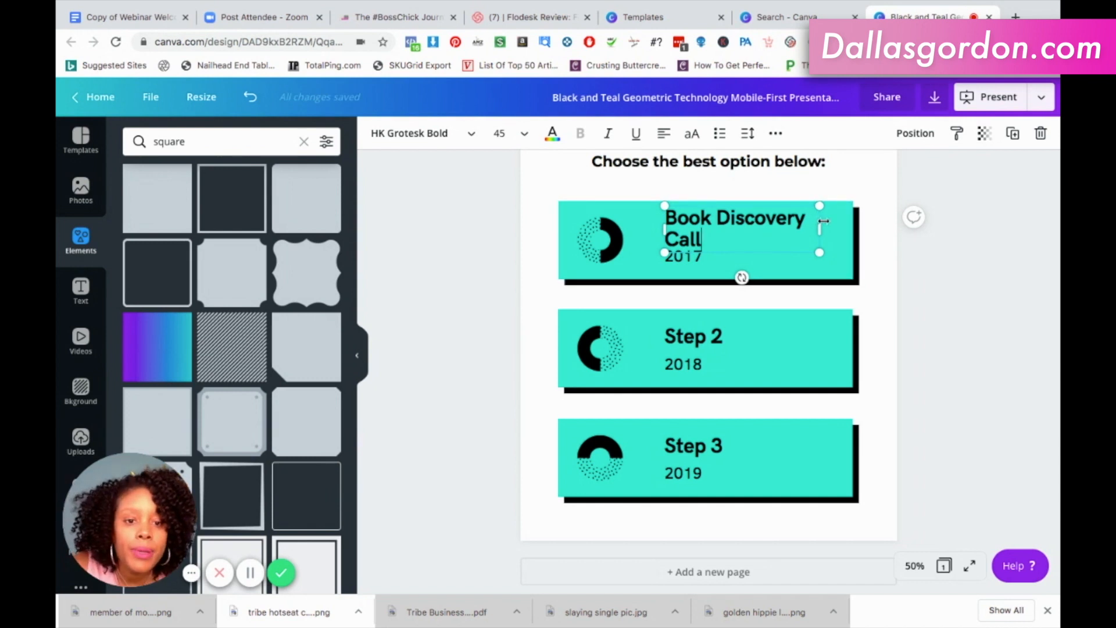
Widen the "Book Discovery Call" text box so the title fits on one line, and shift it towards the ring graphic.
left_click_drag(856, 225, 859, 223)
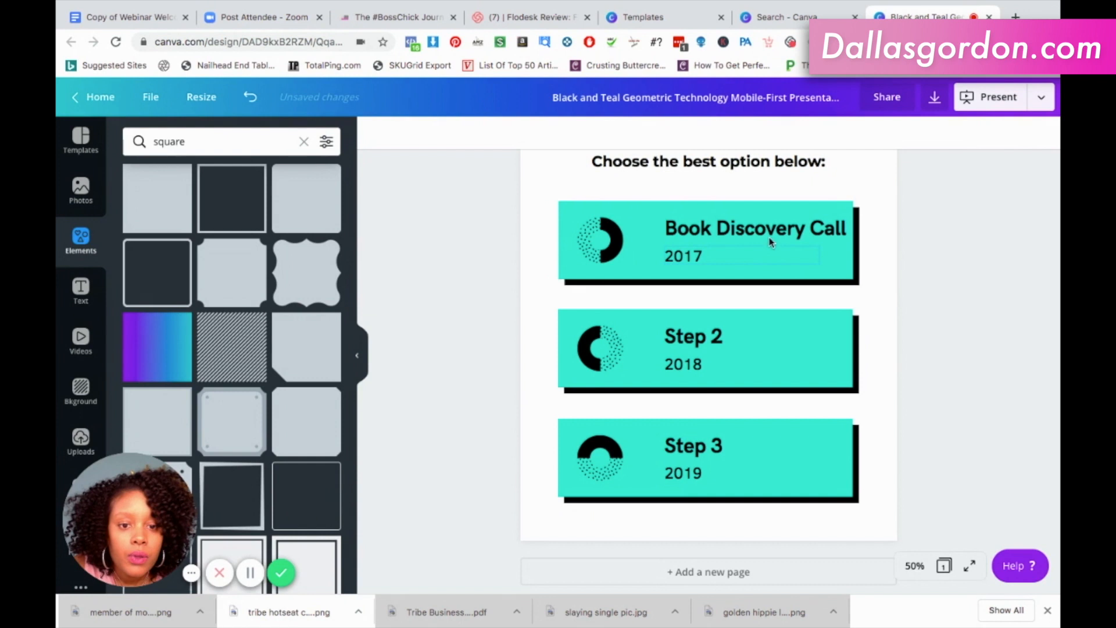
mouse_move(750, 235)
left_mouse_down()
mouse_move(732, 235)
mouse_move(741, 236)
left_mouse_up()
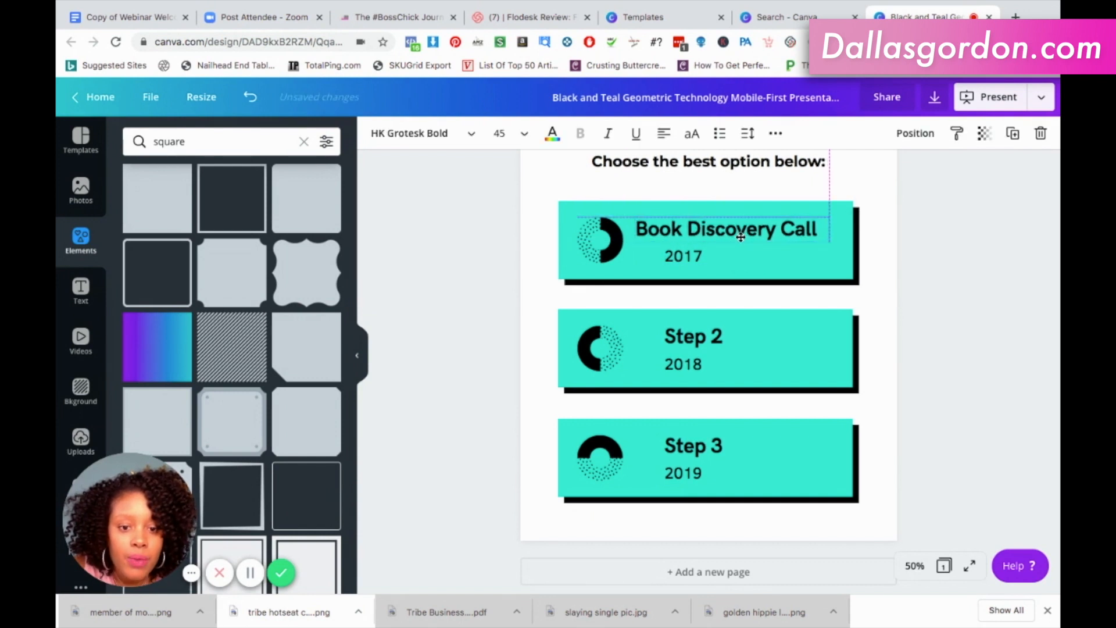
left_click_drag(734, 240, 734, 240)
Replace the "2017" line on the first card with "Click here" and set it in the Playlist Script brand font.
left_click(693, 258)
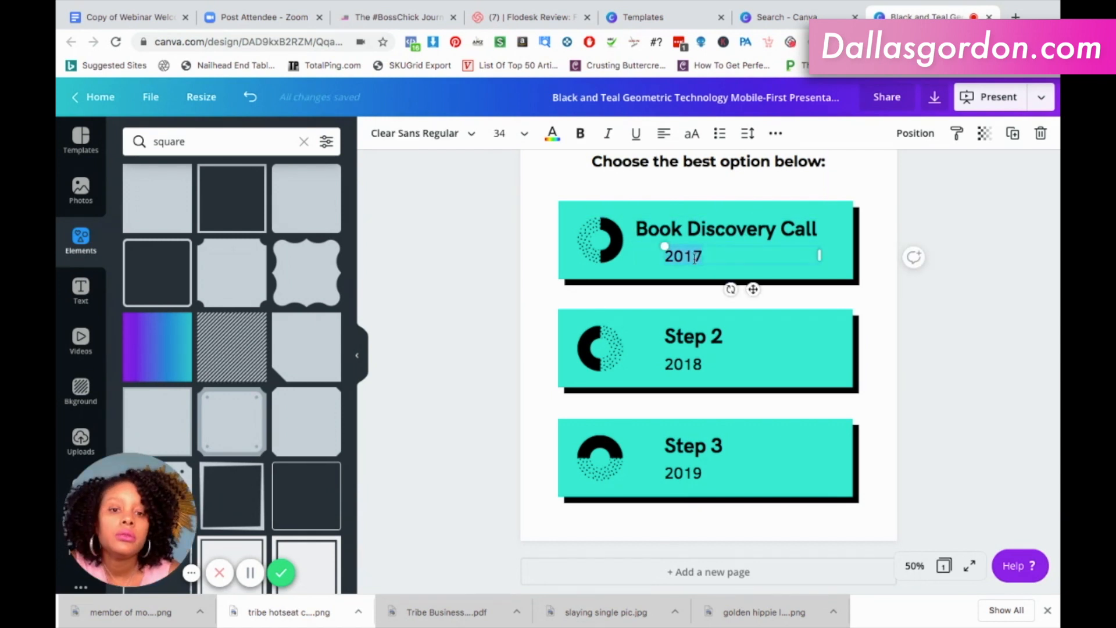
type("Click here")
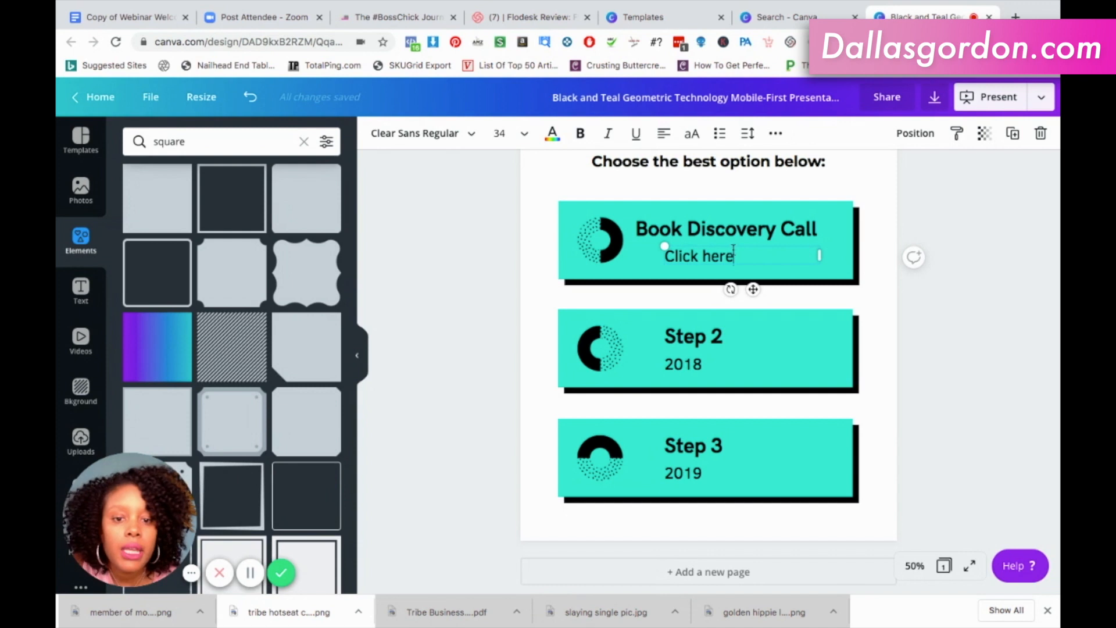
triple_click(705, 256)
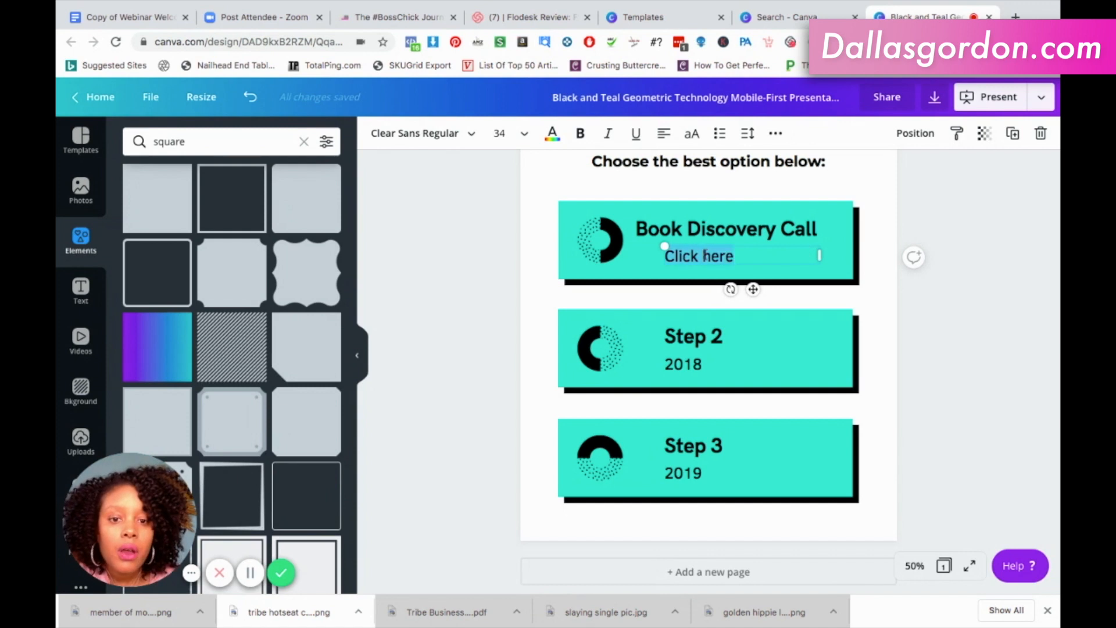
left_click(469, 144)
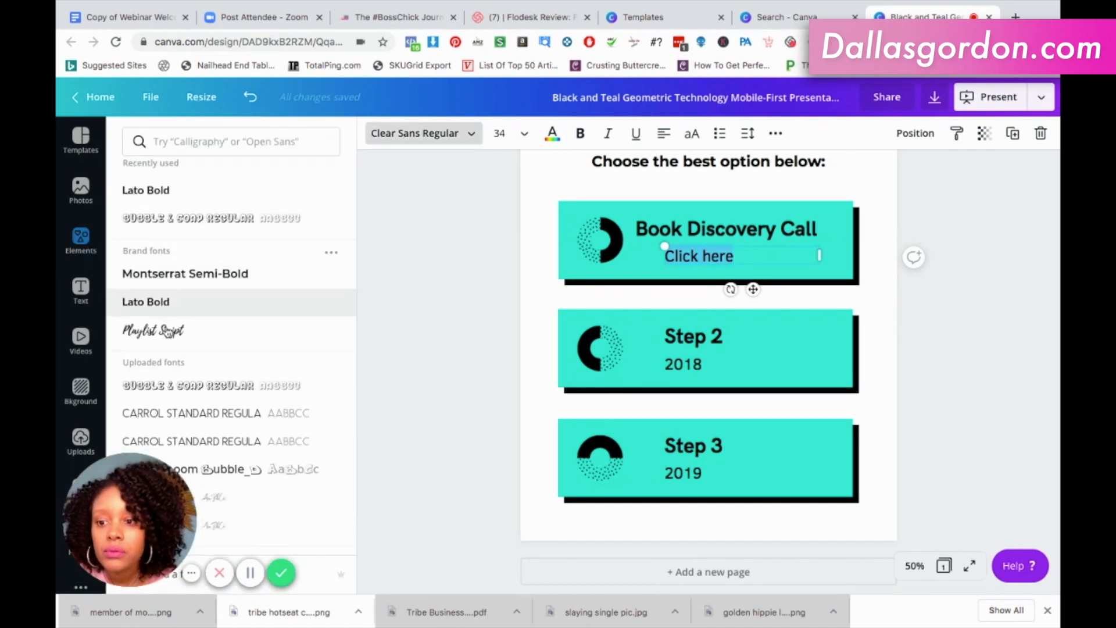
left_click(167, 338)
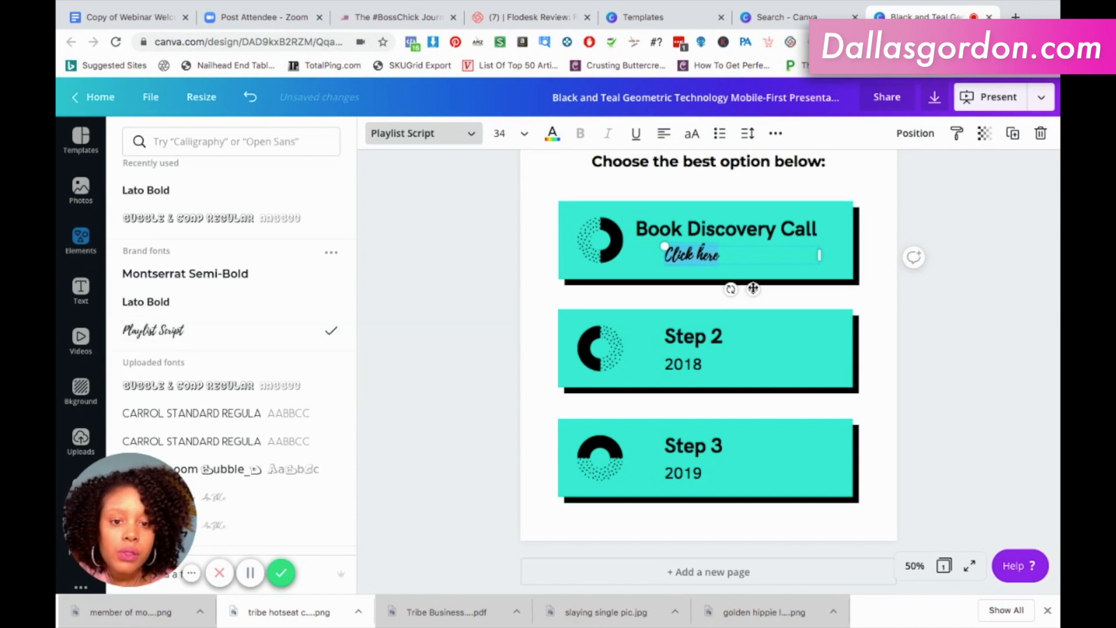
Centre-align the "Click here" text and reposition it in the middle of the first card under the title.
left_click_drag(754, 288, 772, 285)
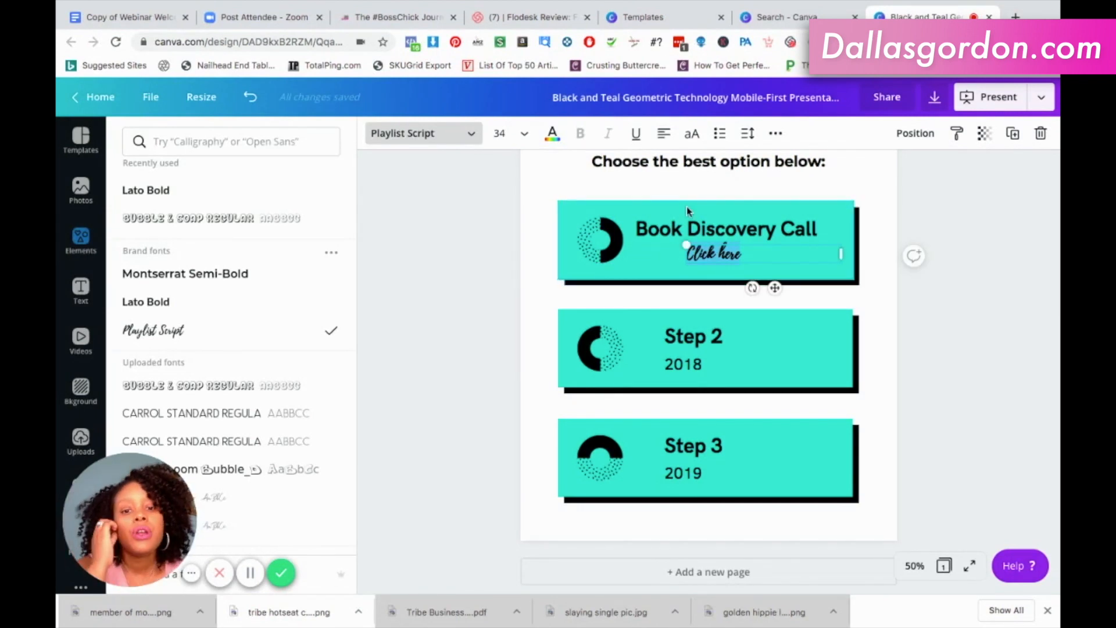
left_click(664, 134)
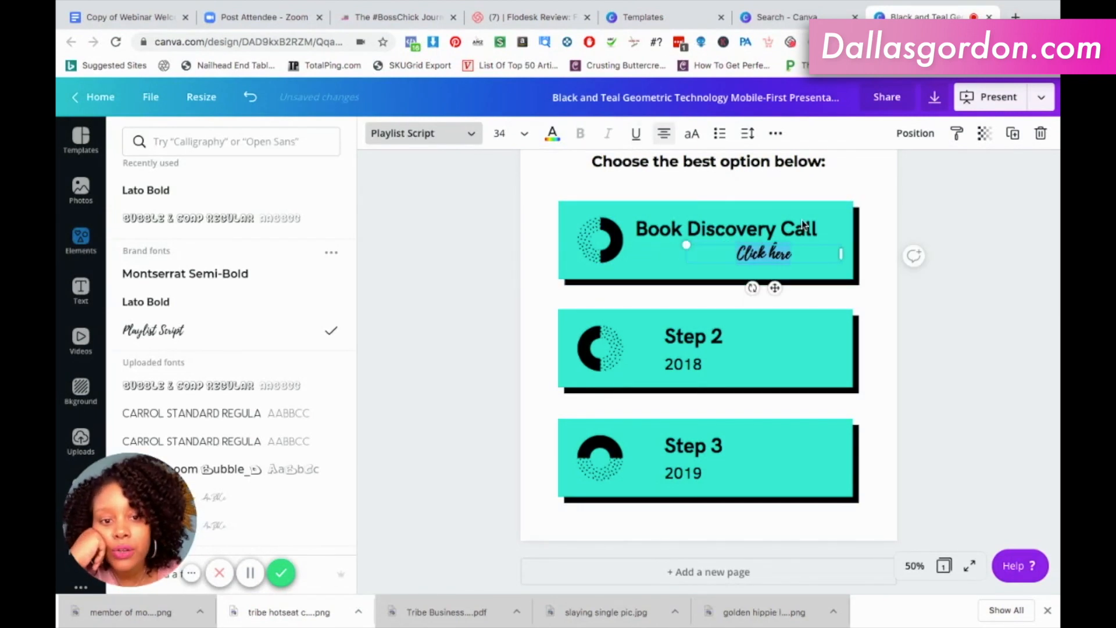
left_click_drag(774, 287, 723, 289)
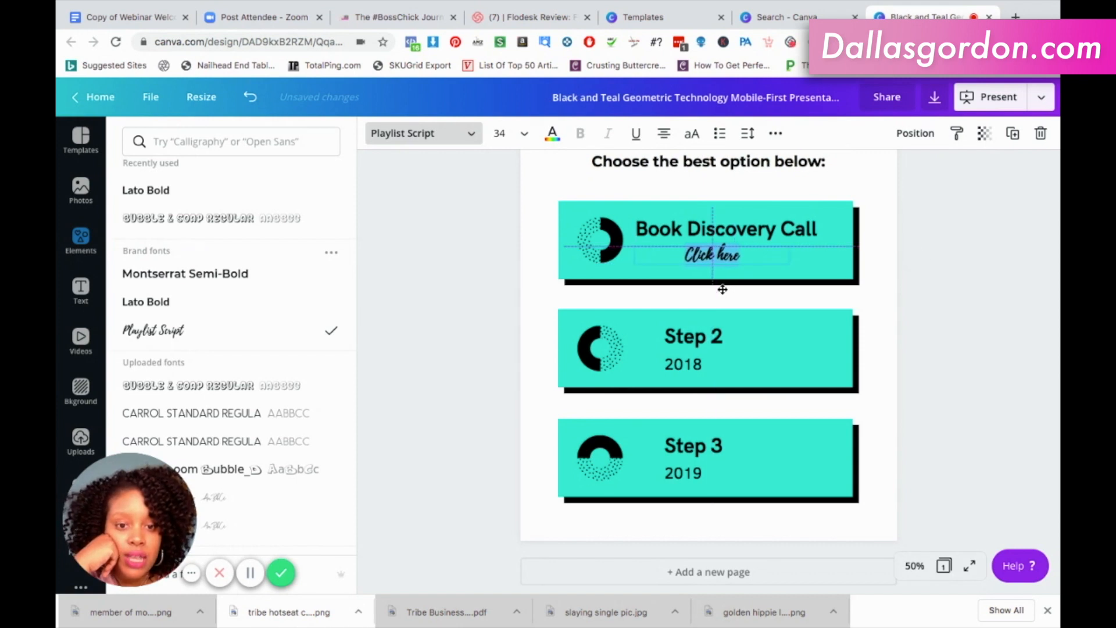
Centre-align the "Book Discovery Call" title and shift it sideways until it is centred above "Click here".
left_click(762, 233)
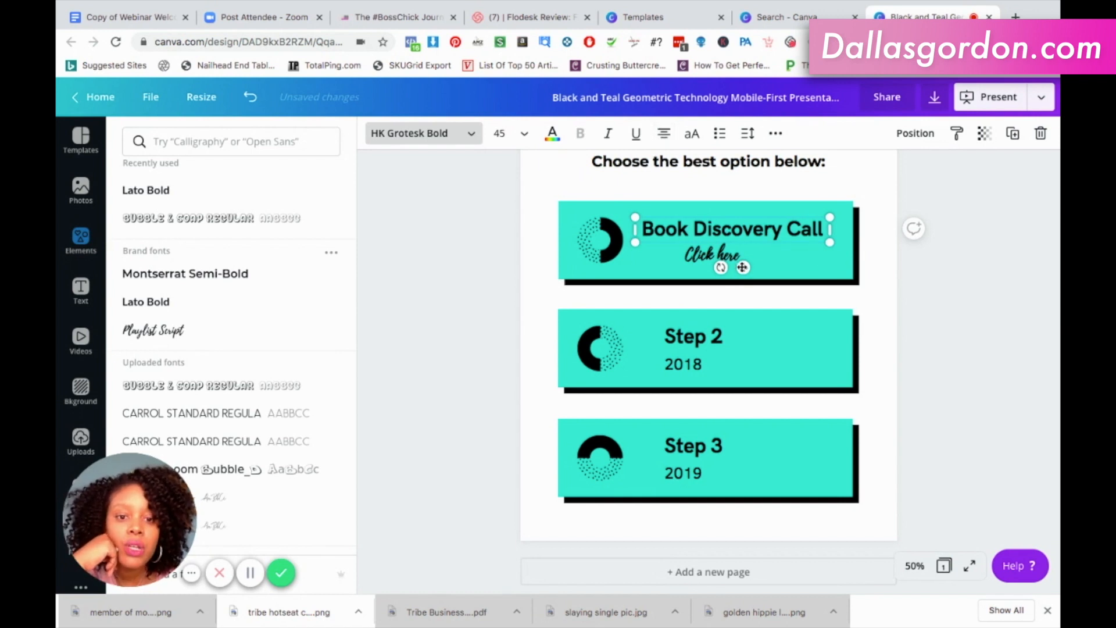
left_click_drag(740, 267, 723, 268)
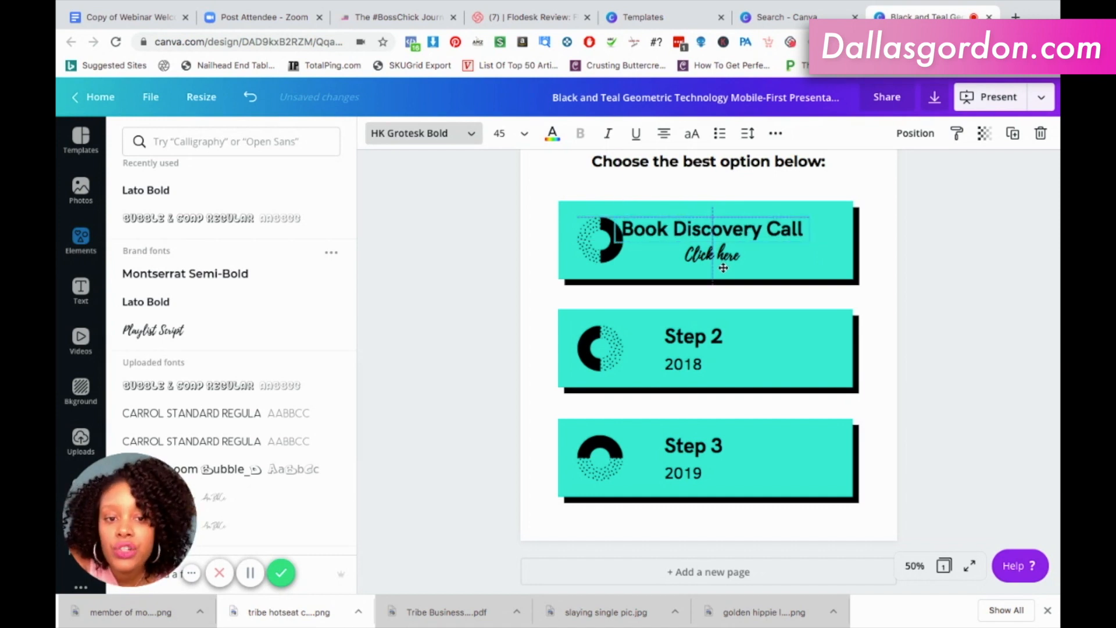
left_click_drag(767, 252, 768, 253)
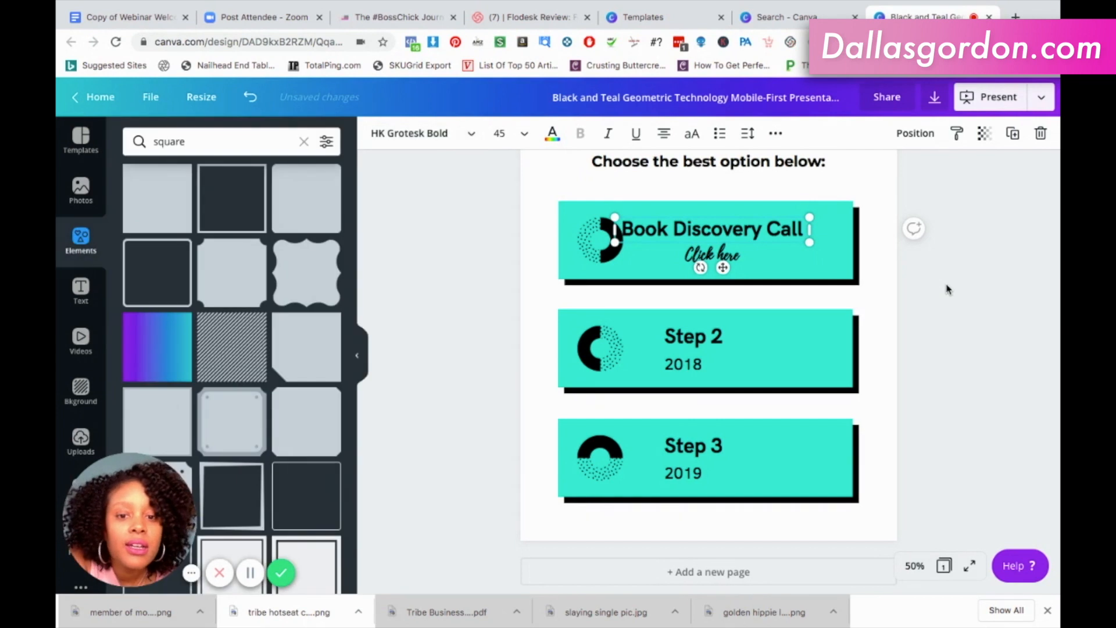
left_click(948, 289)
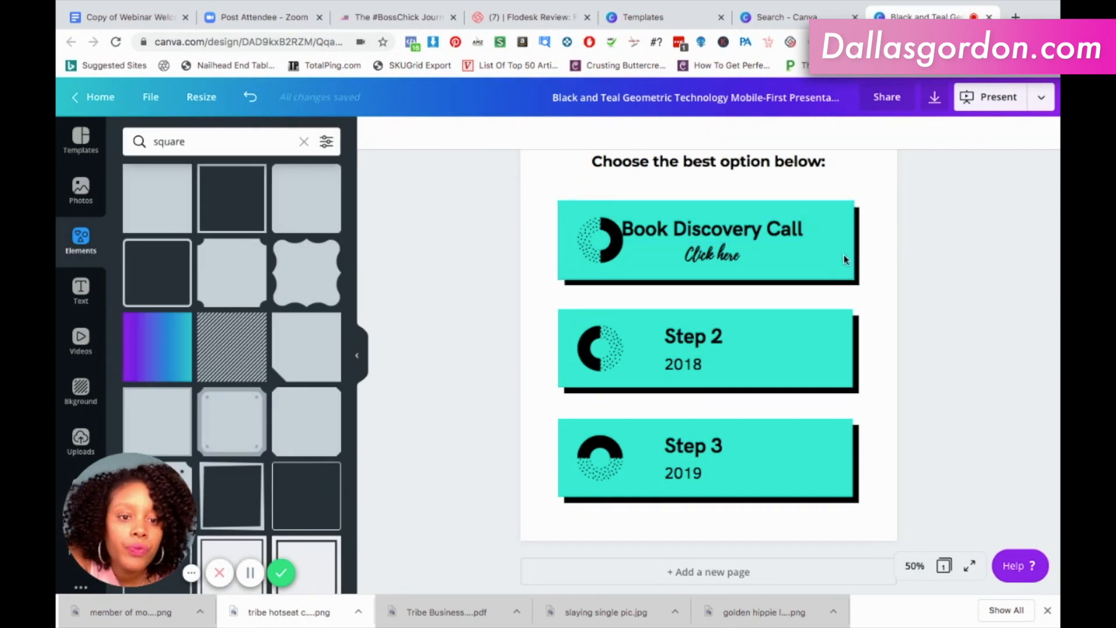
Recolour the "Book Discovery Call" card's teal rectangle with the same bright brand pink as the greeting bar.
scroll(930, 238, "up", 5)
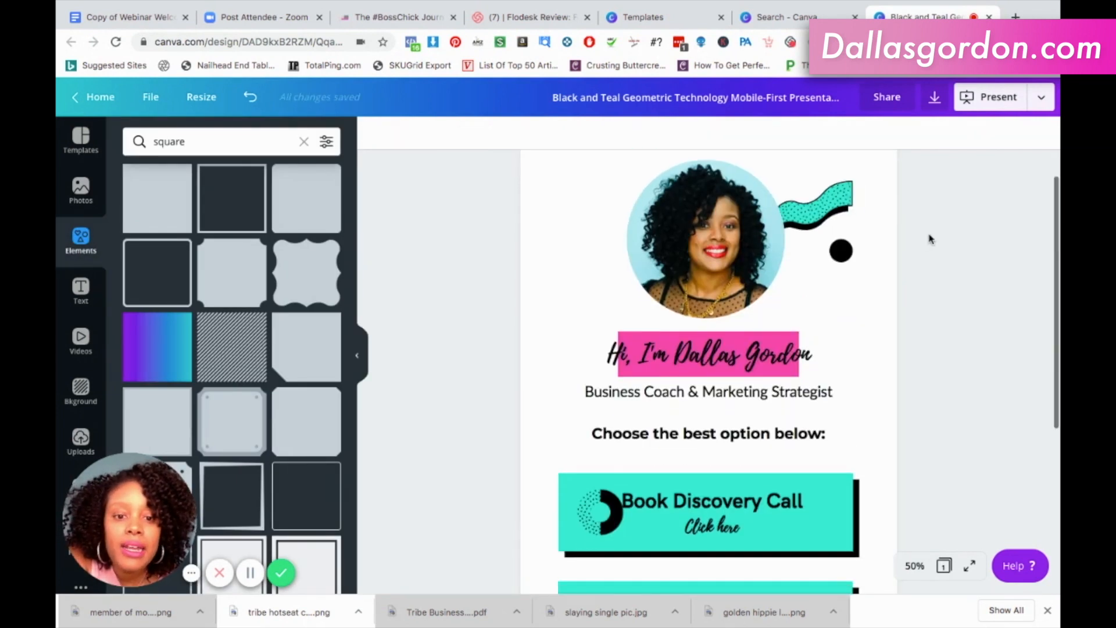
scroll(930, 238, "down", 4)
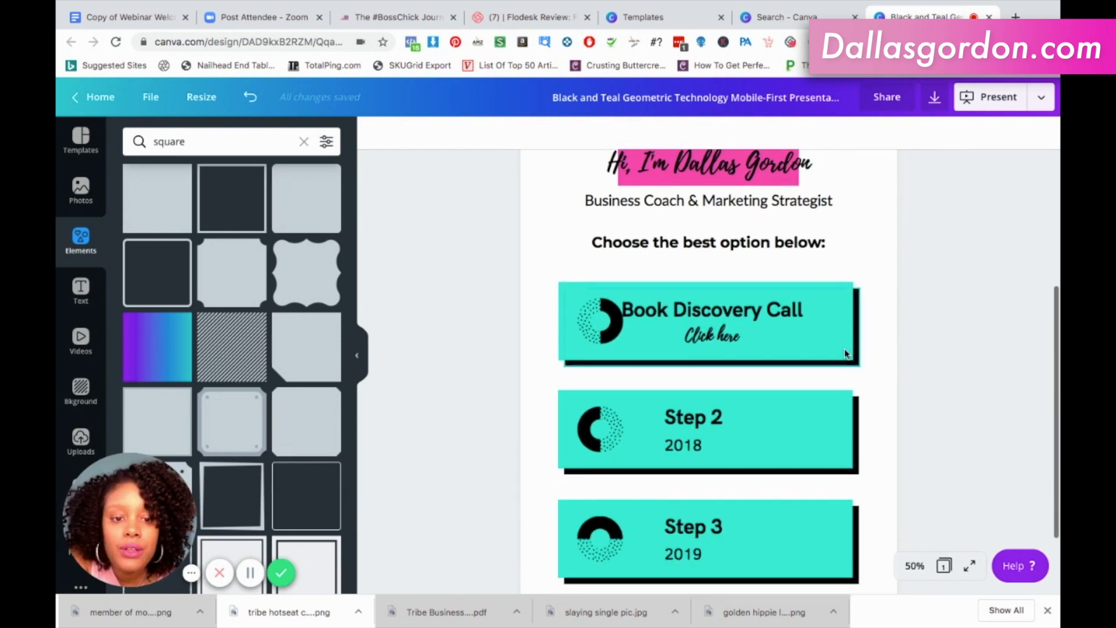
left_click(846, 354)
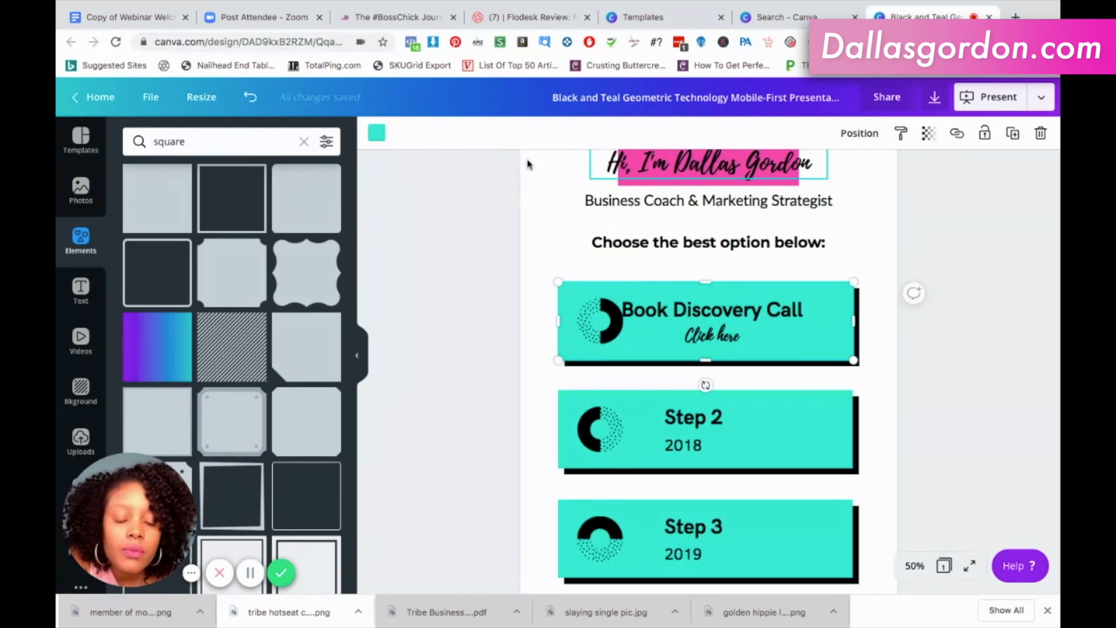
left_click(377, 137)
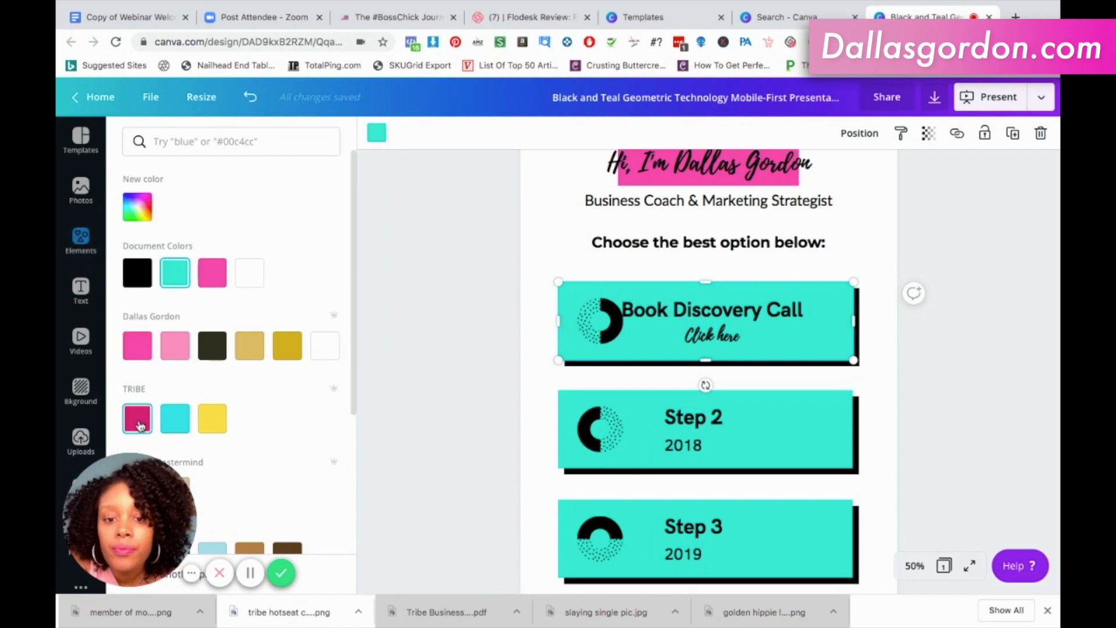
left_click(139, 423)
left_click(137, 345)
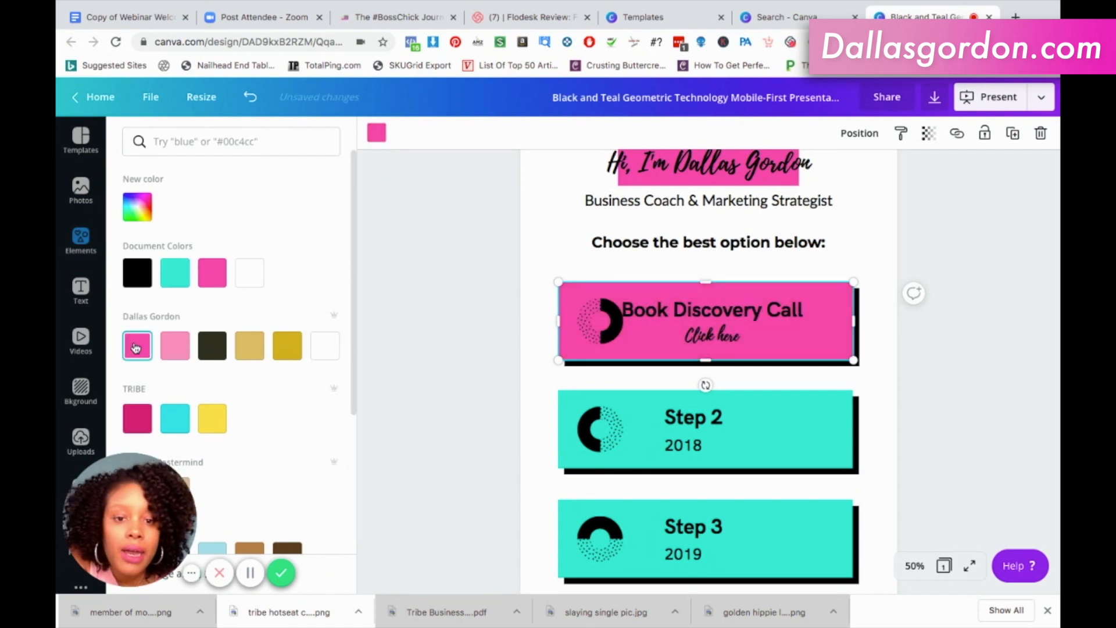
left_click(894, 247)
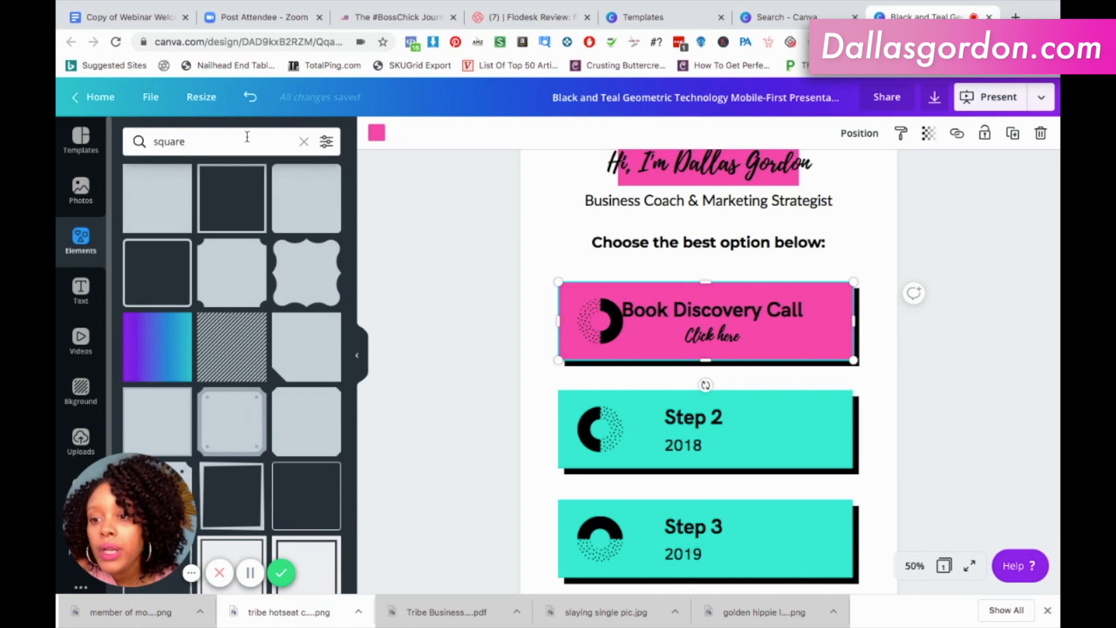
Search the elements library for "gold arrow" and find the round gold glitter arrow graphic.
left_click(229, 142)
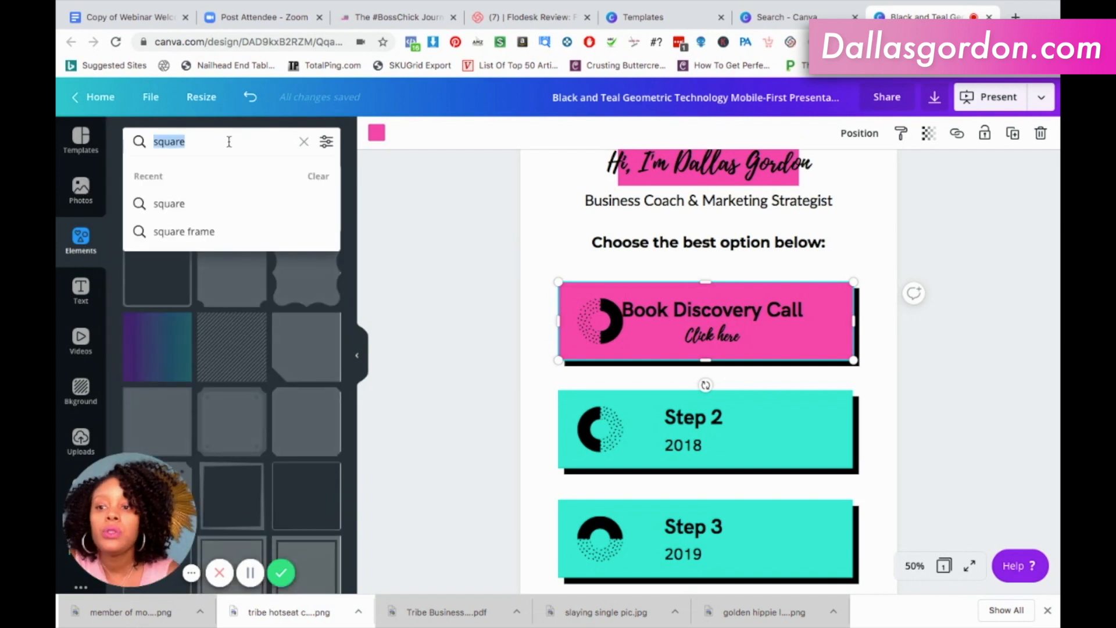
type("gold abs")
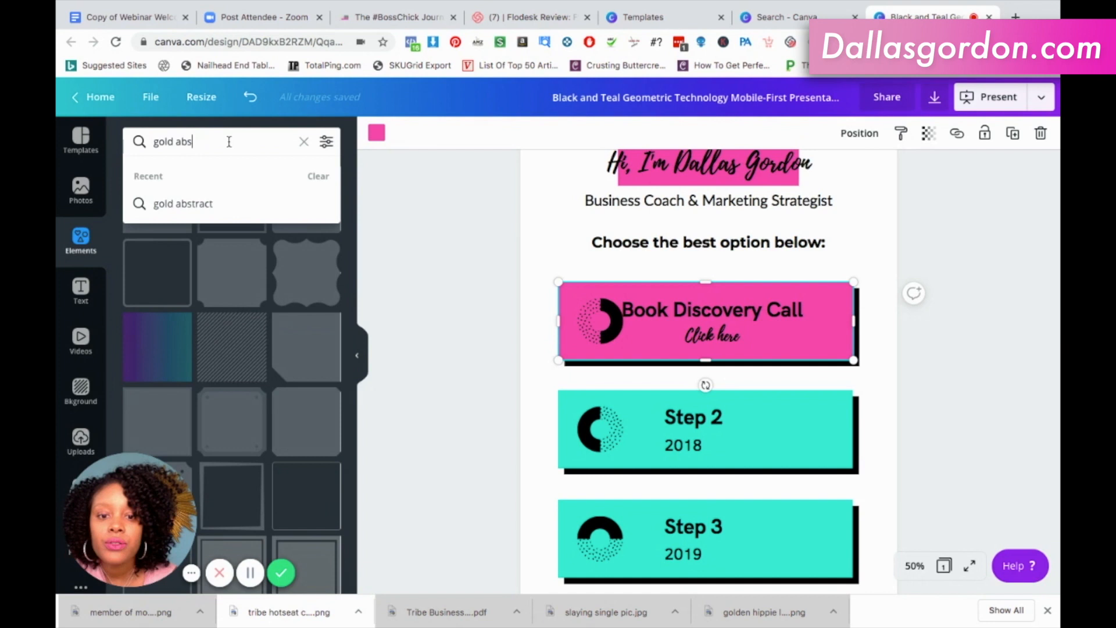
type("cr")
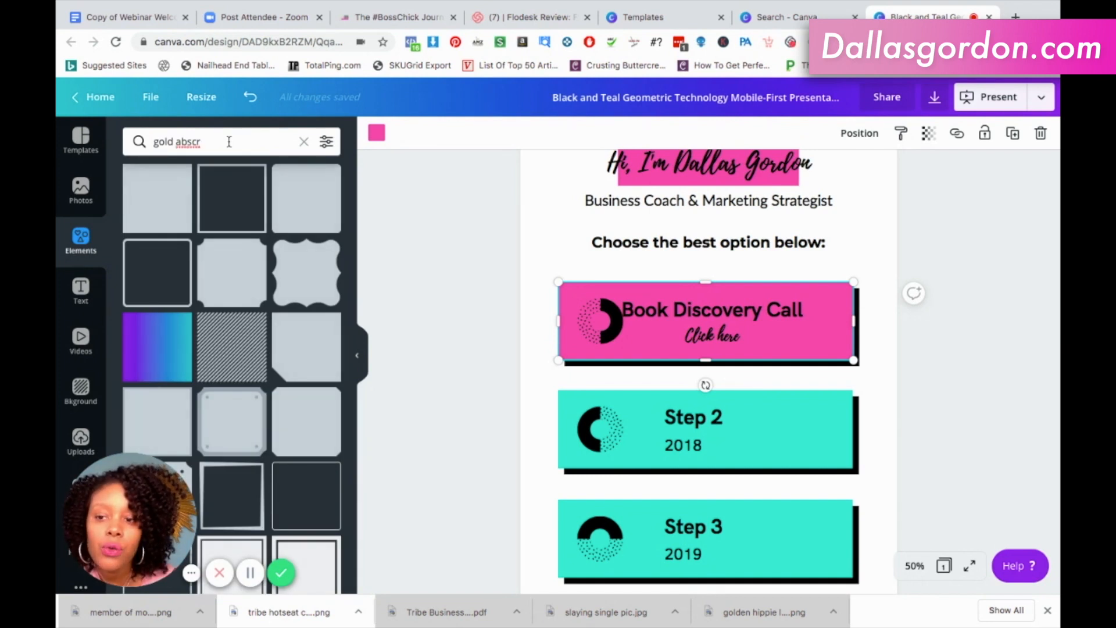
key("BackSpace")
key("BackSpace")
key("BackSpace")
key("BackSpace")
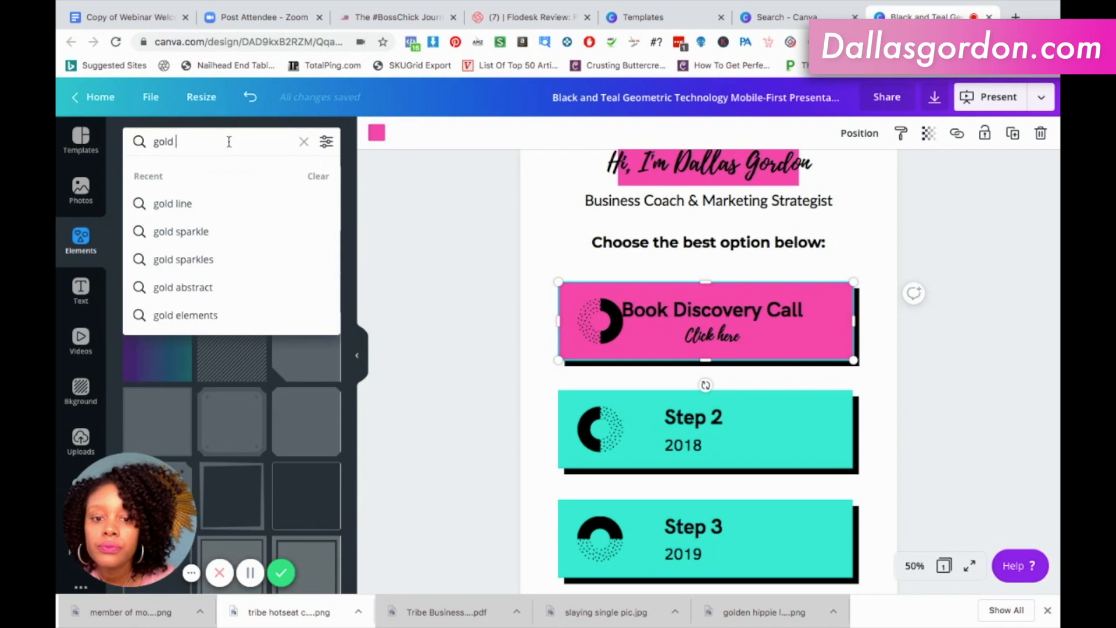
type("arrow")
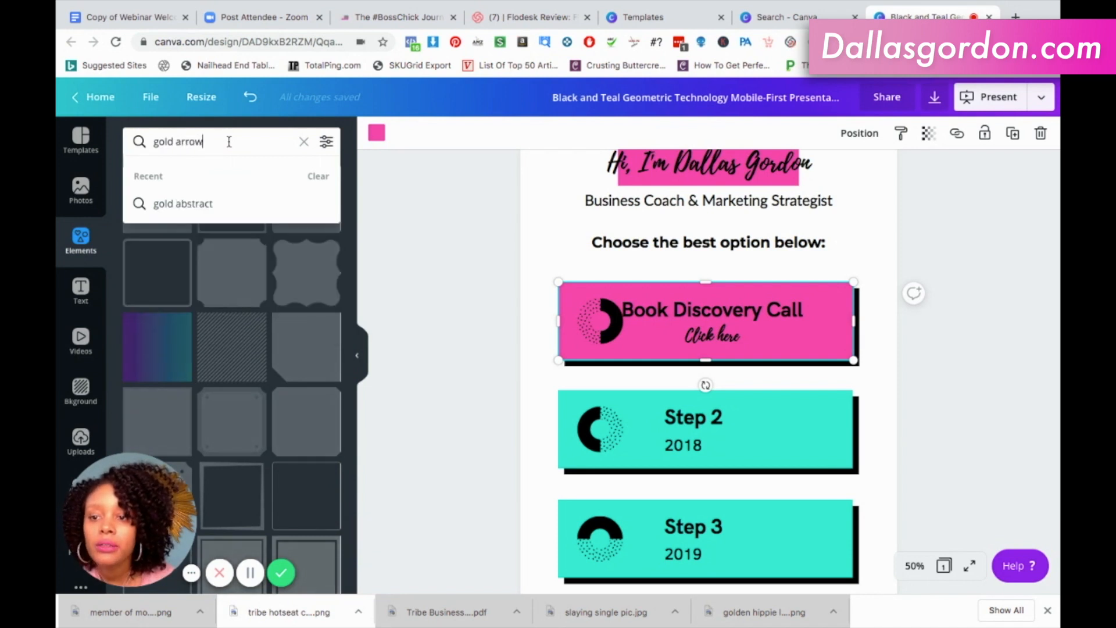
key("Return")
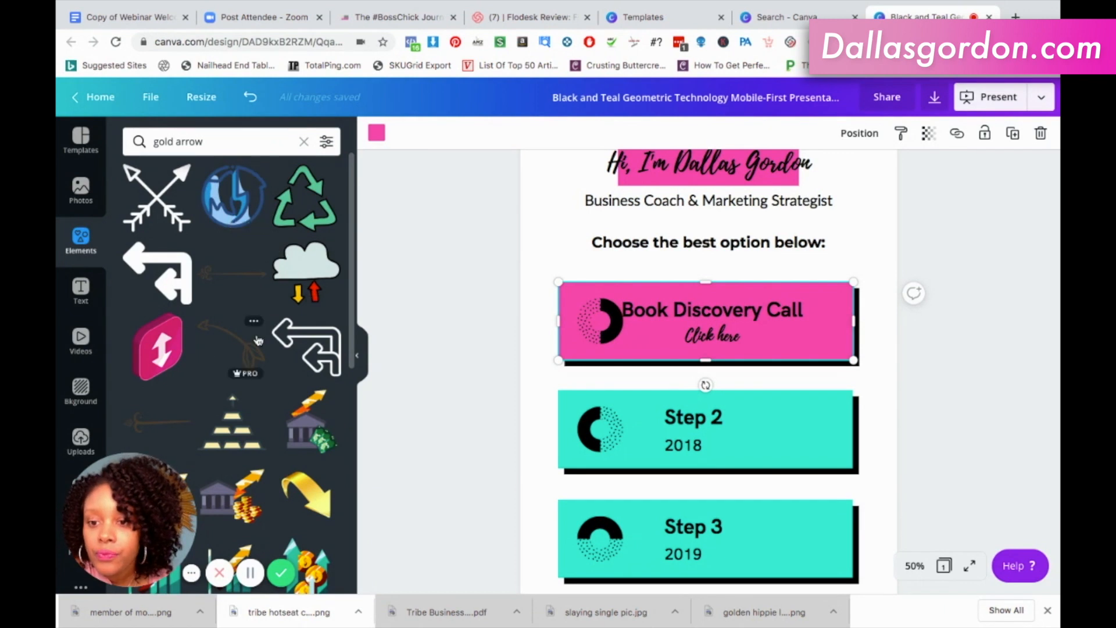
scroll(259, 340, "down", 3)
scroll(259, 340, "down", 2)
scroll(258, 340, "down", 3)
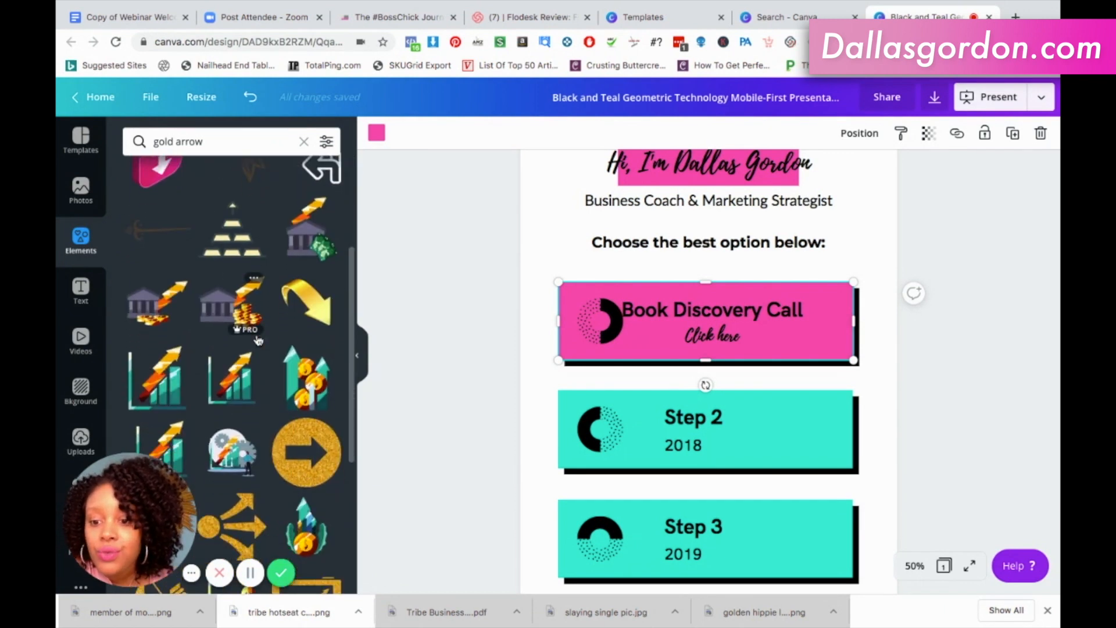
scroll(259, 340, "down", 2)
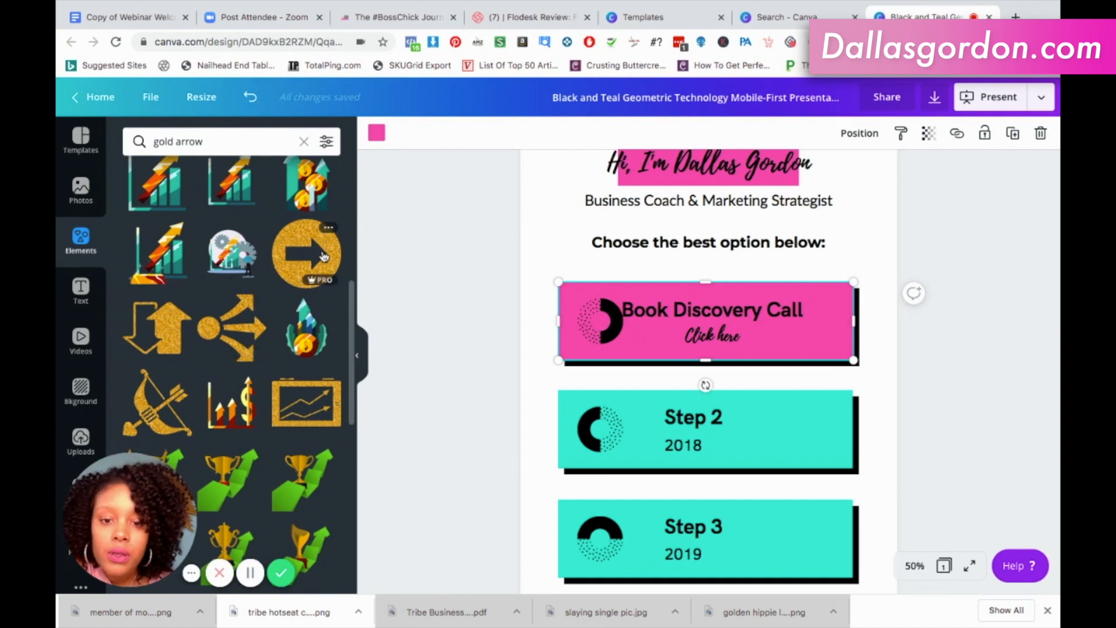
Replace the dotted half-ring icon on the "Book Discovery Call" card with the round gold glitter arrow, shrunk to fit beside the title.
left_click(602, 323)
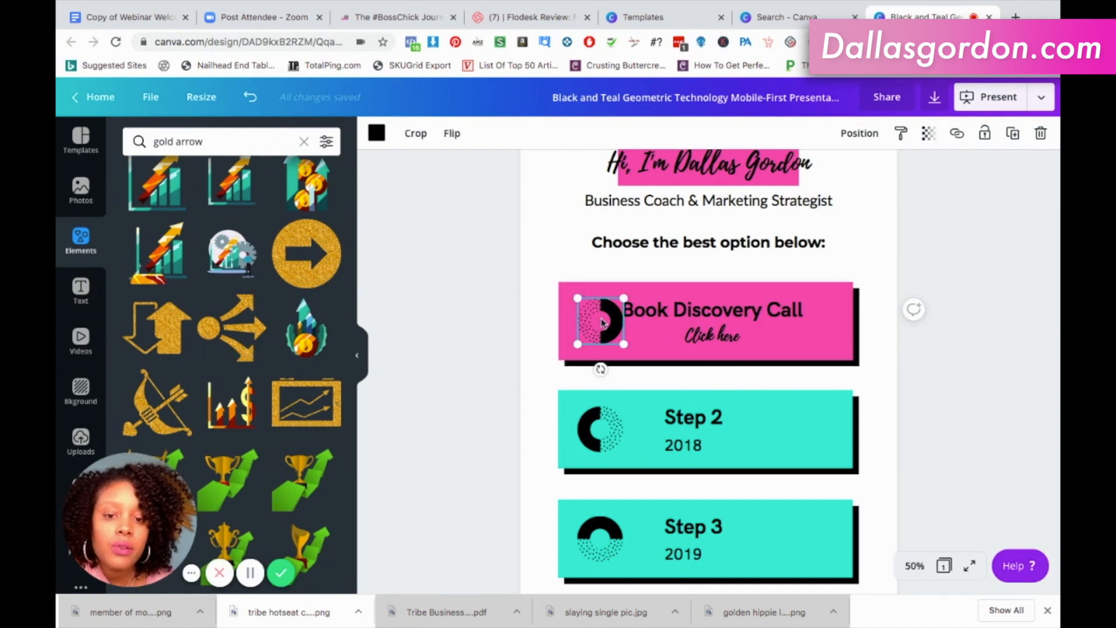
key("Delete")
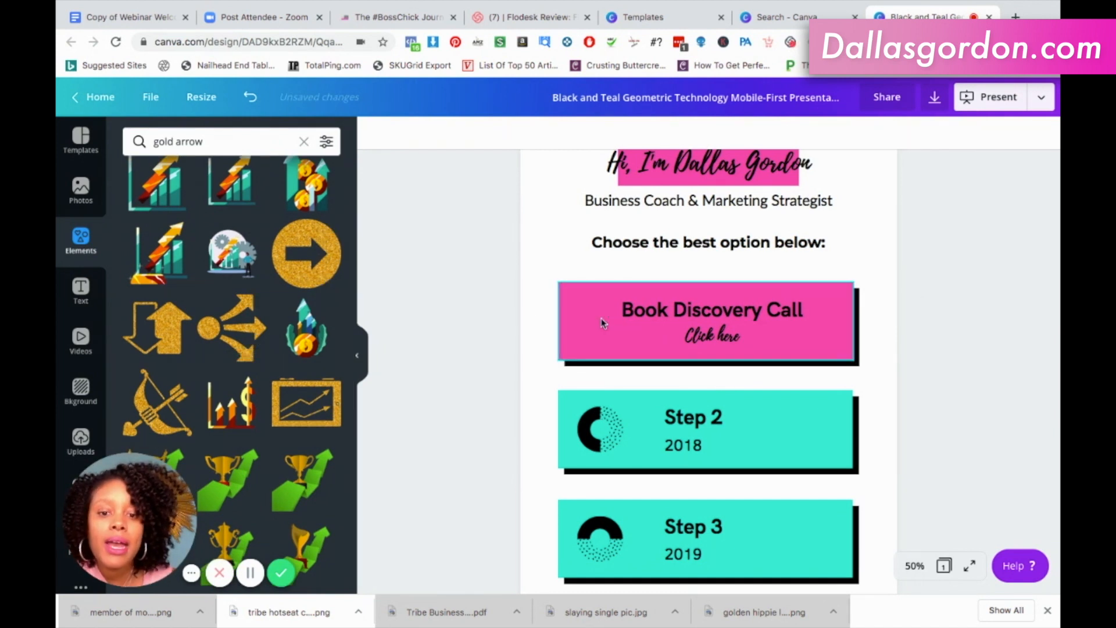
left_click(305, 256)
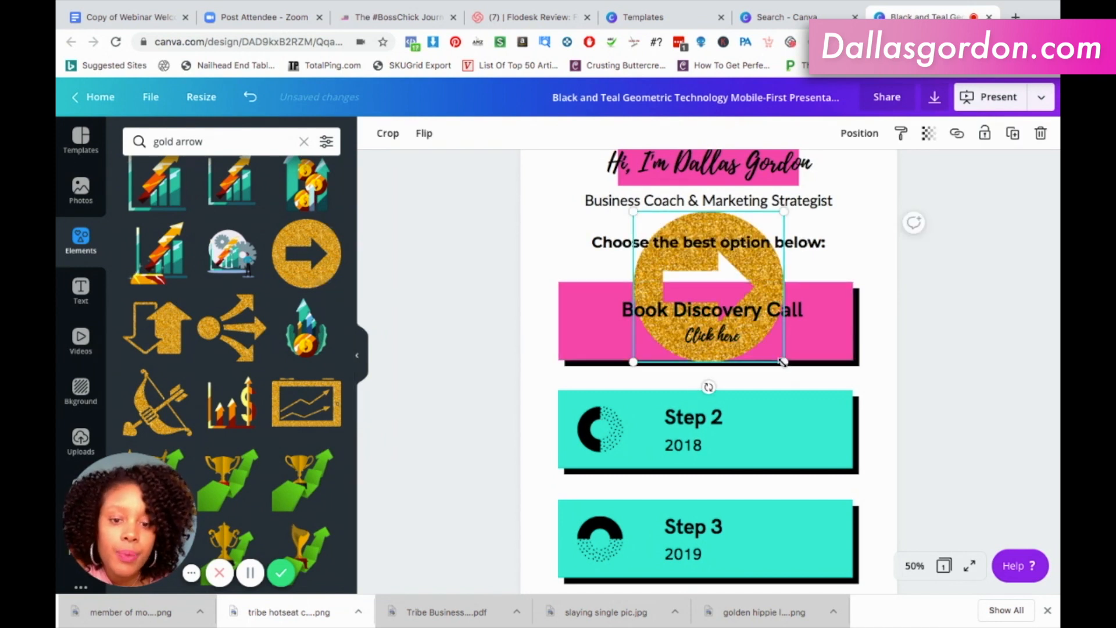
left_click_drag(736, 322, 603, 319)
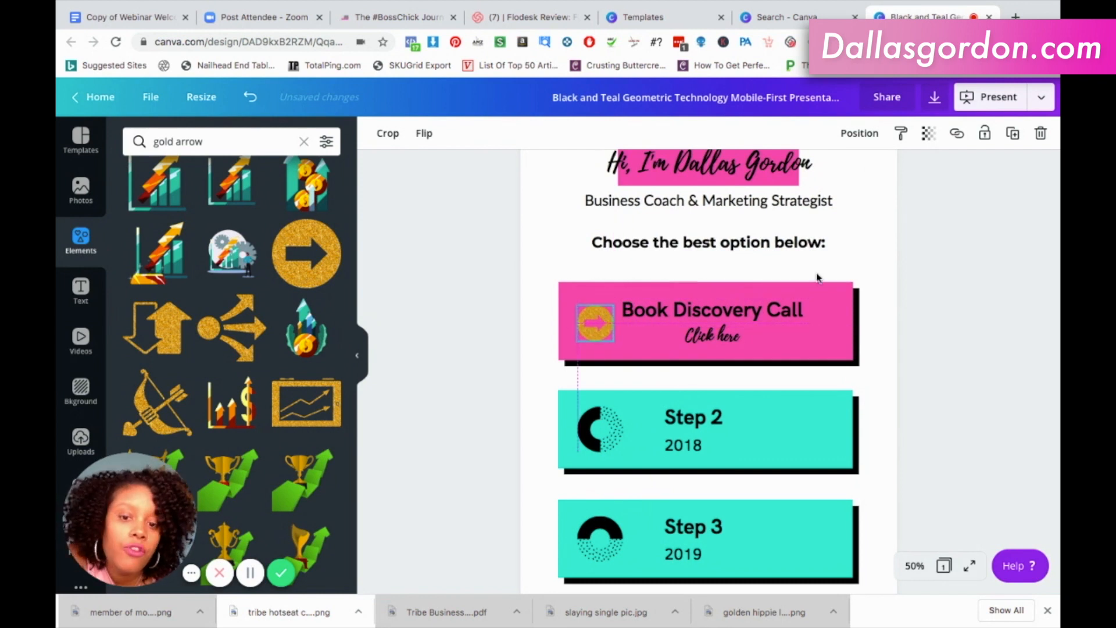
left_click(868, 248)
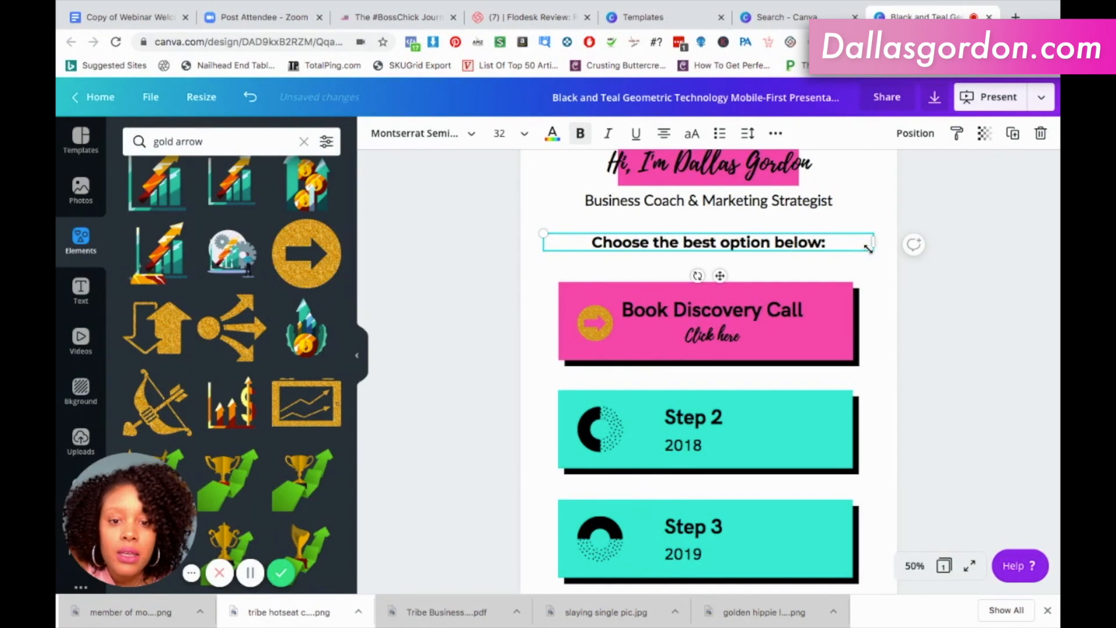
Nudge the gold arrow slightly closer to the pink card's outer edge, away from the title.
left_click(582, 326)
left_click_drag(581, 326, 607, 320)
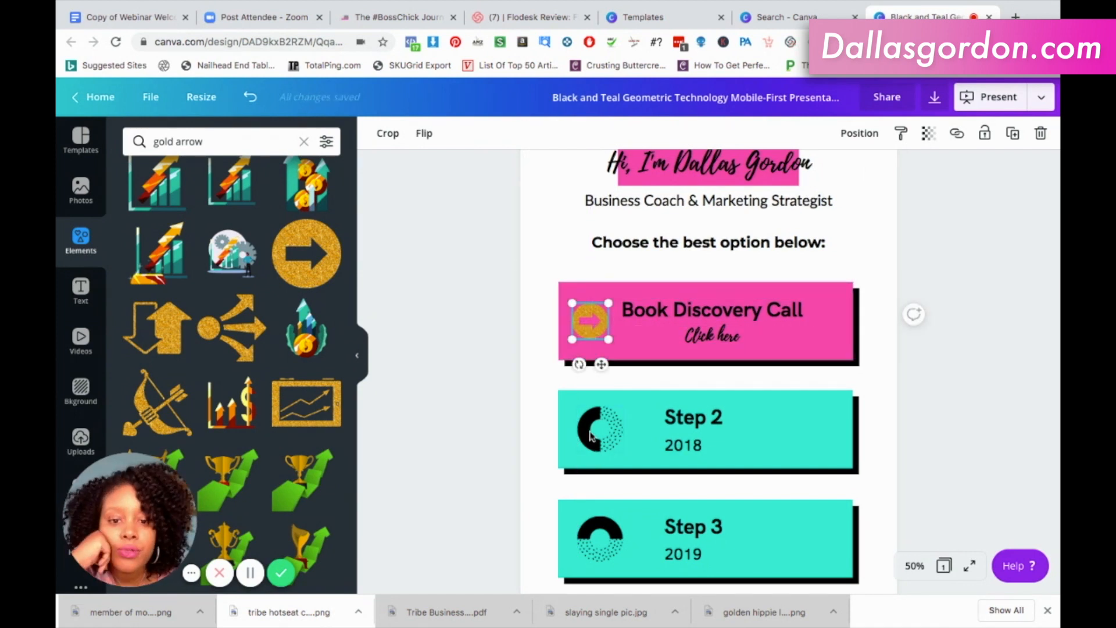
left_click(569, 257)
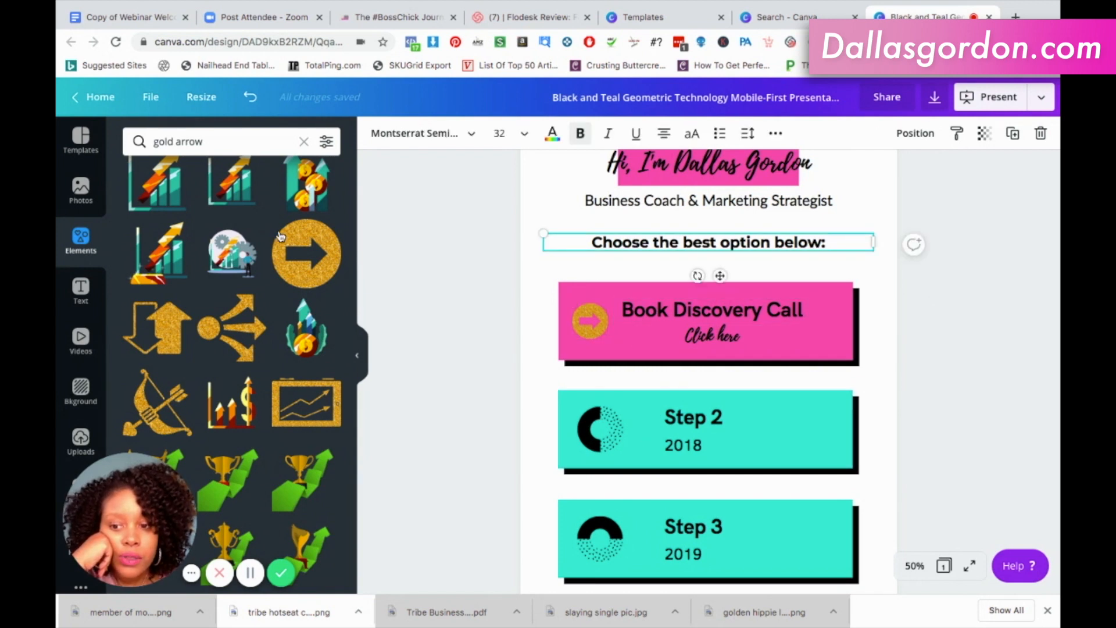
Search the elements library for "circle" and add the solid red brush-stroke circle to the page.
triple_click(211, 142)
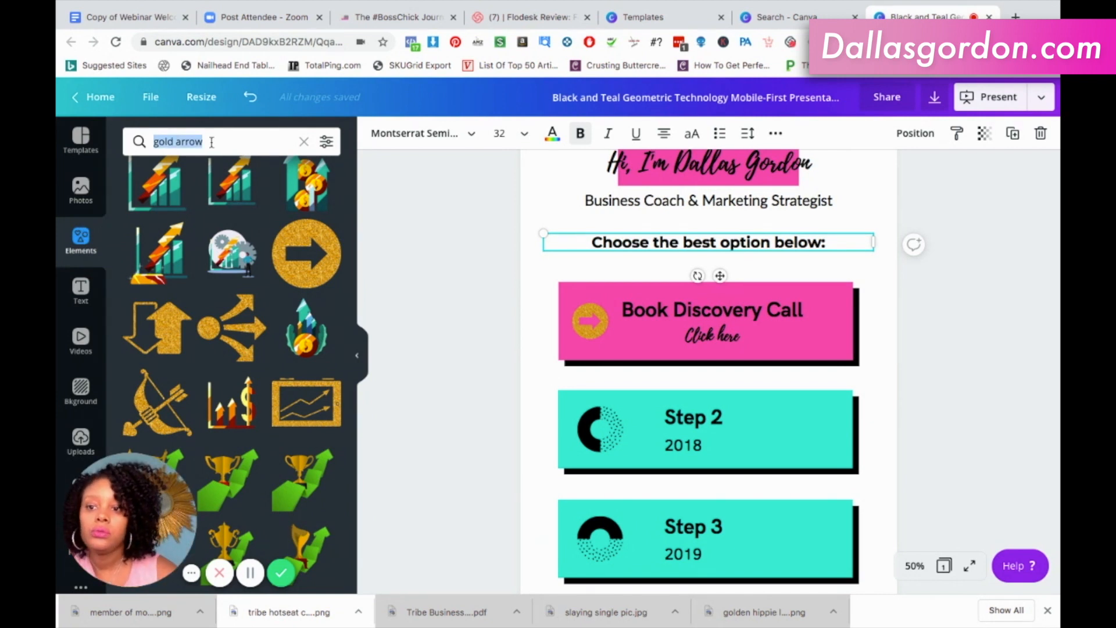
type("circle")
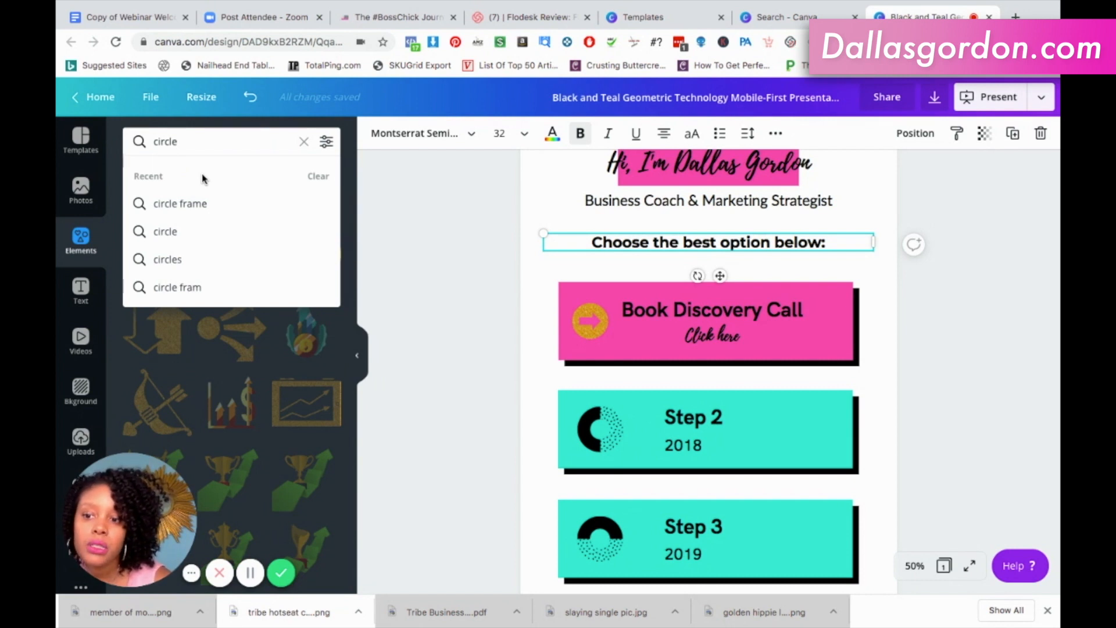
key("Return")
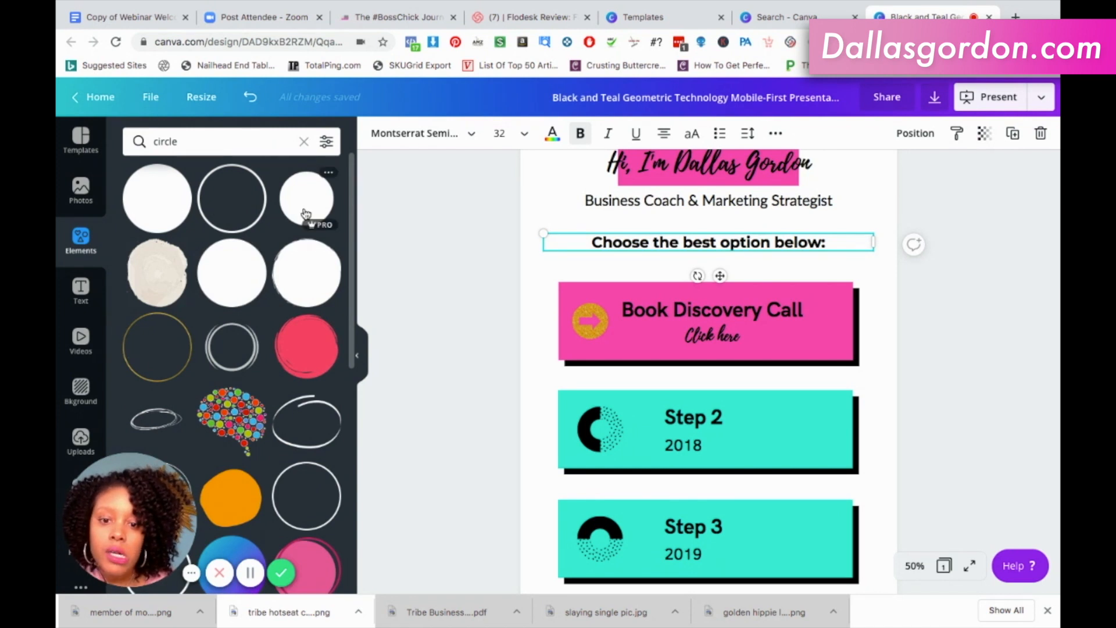
left_click(304, 341)
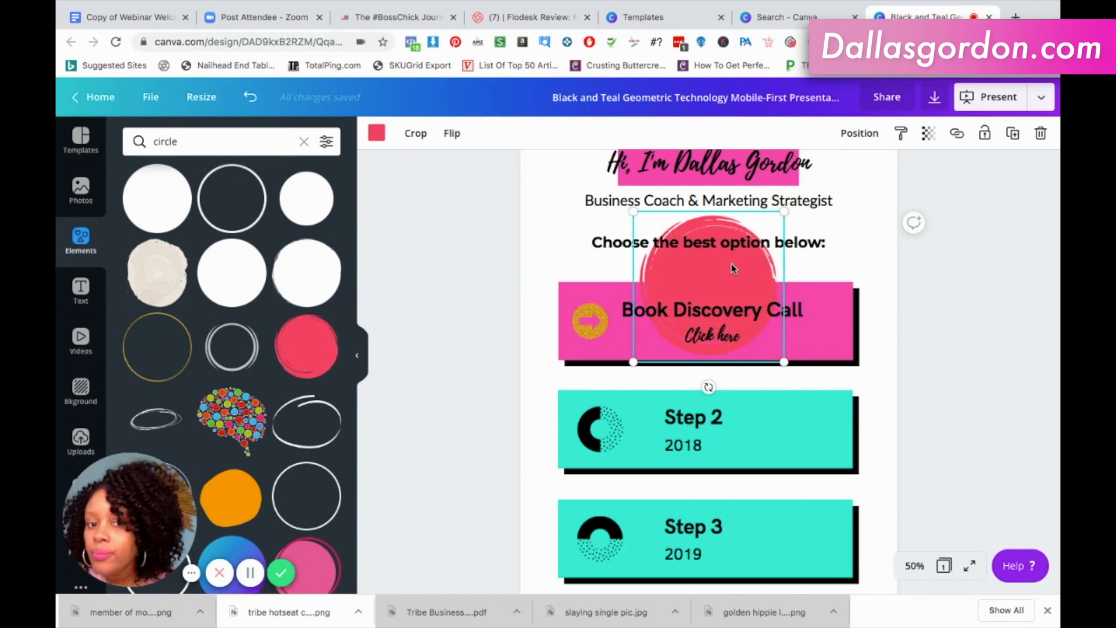
Recolour the brush-stroke circle black and shrink it onto the gold arrow on the first card.
left_click(378, 137)
left_click(143, 279)
left_click_drag(782, 358, 600, 362)
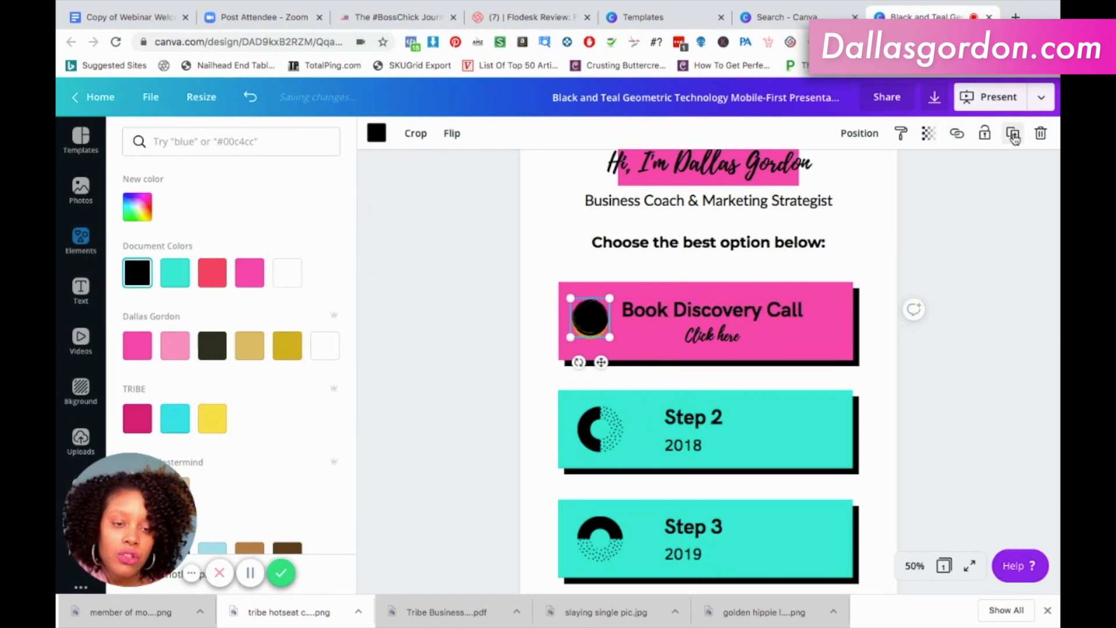
Send the black circle one layer backward behind the gold arrow and shift it slightly left and down as a shadow.
left_click(860, 134)
left_click(807, 175)
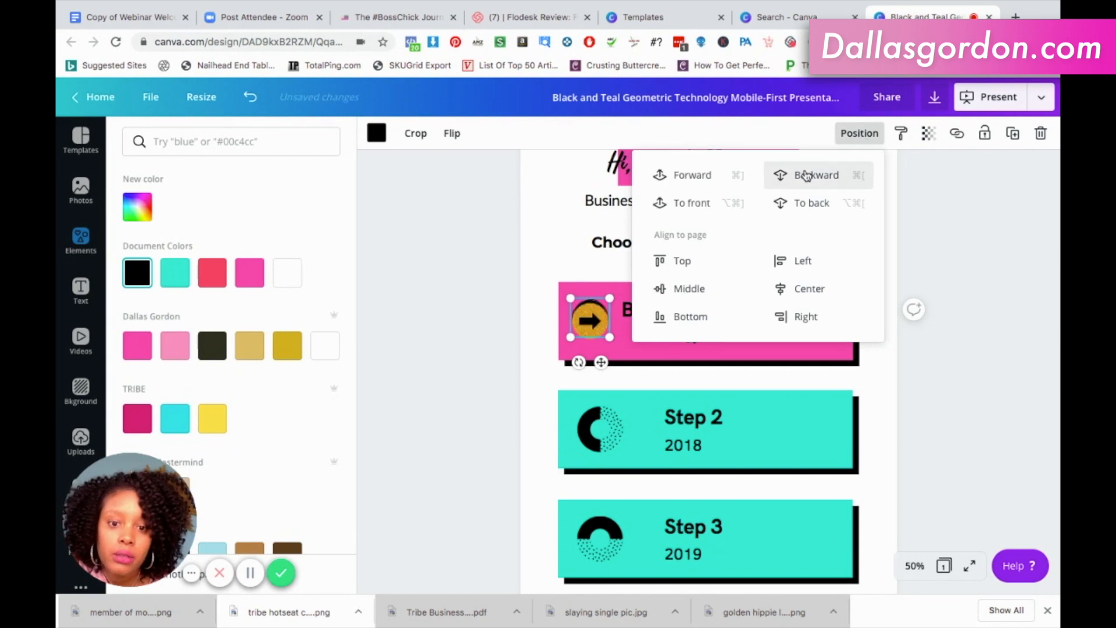
left_click(939, 258)
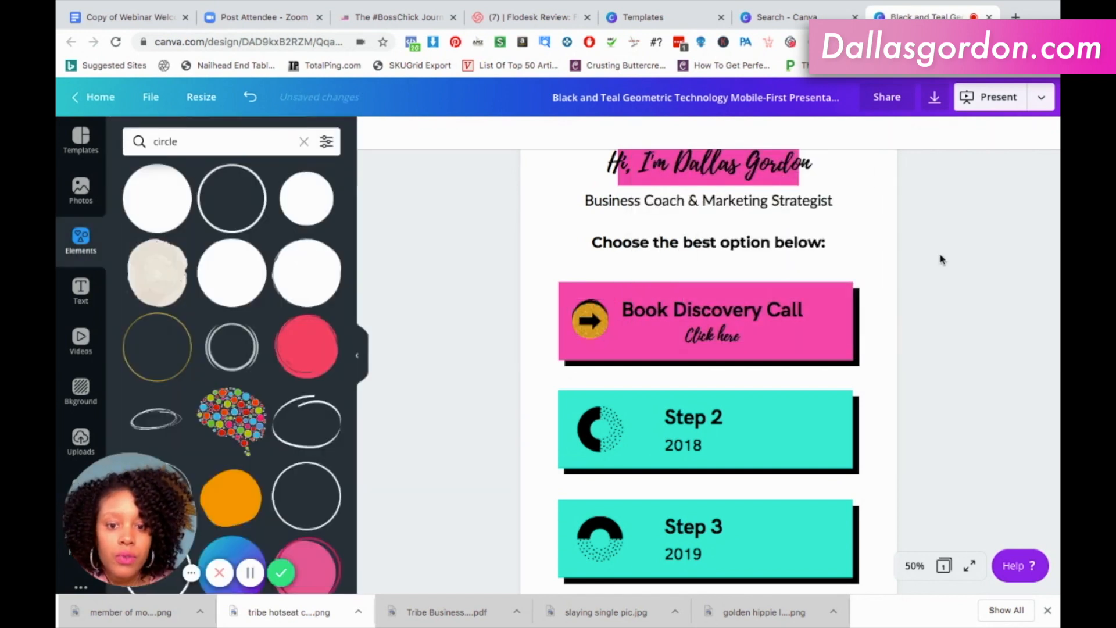
left_click(590, 301)
left_click_drag(590, 303, 589, 307)
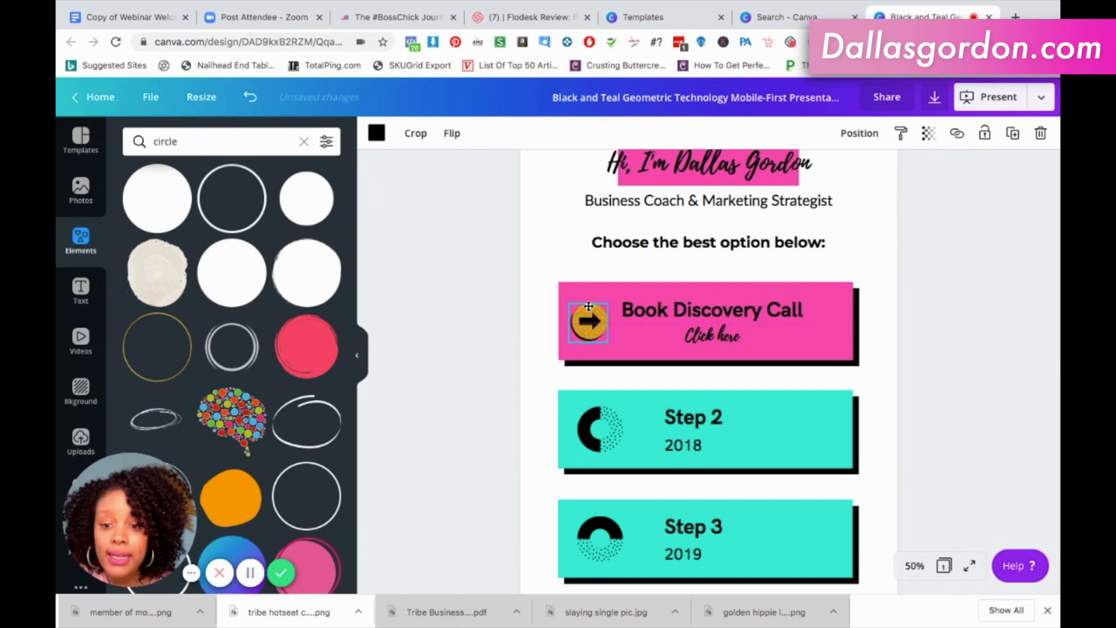
left_click_drag(589, 306, 588, 307)
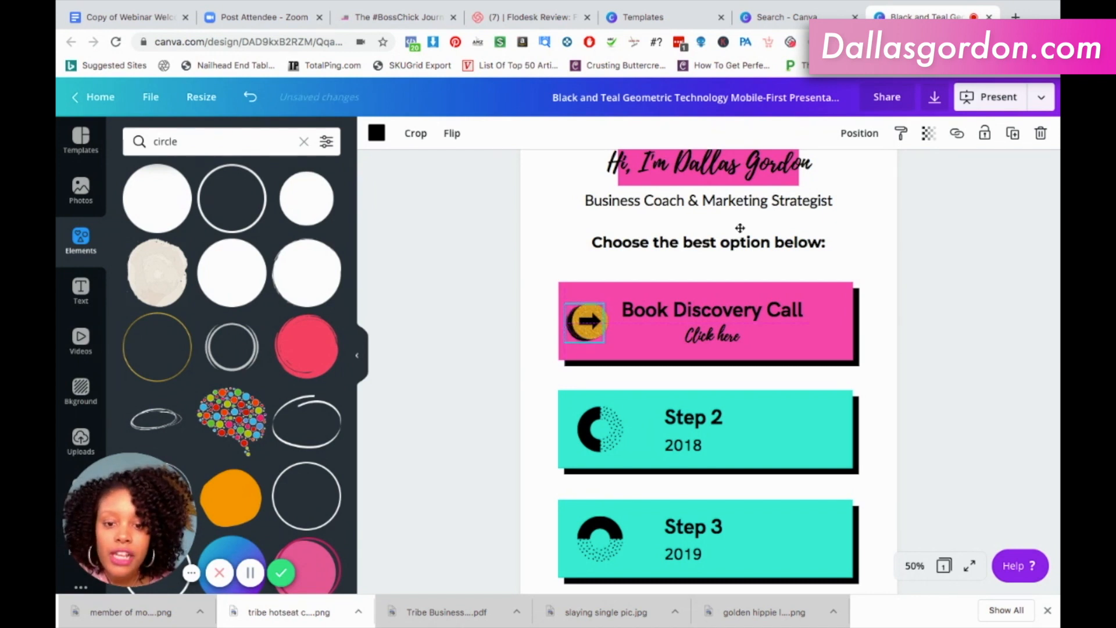
left_click(959, 256)
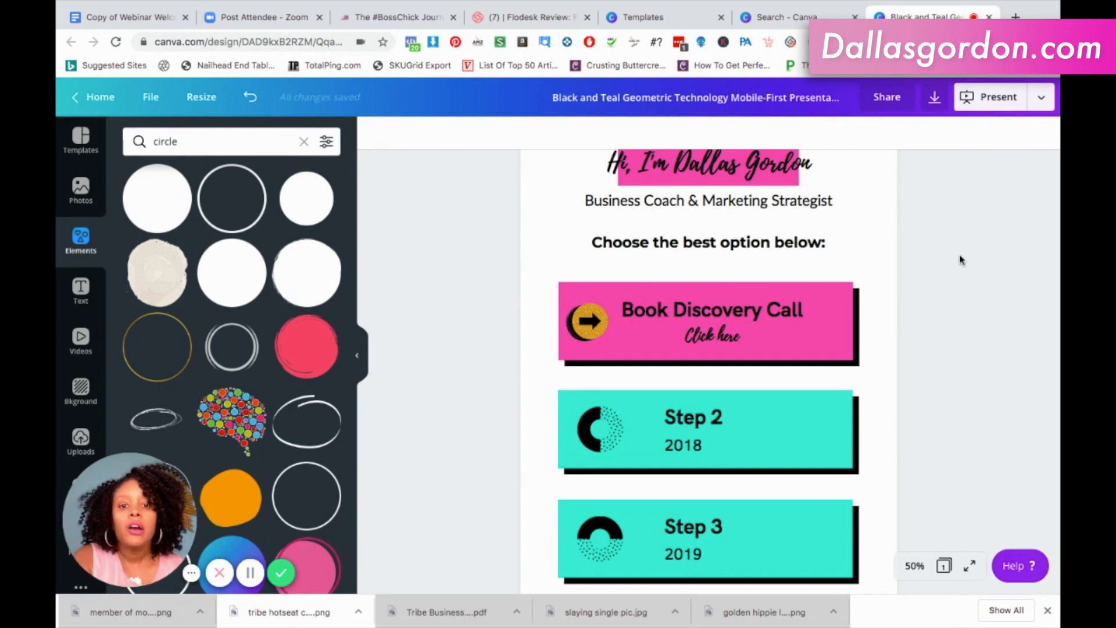
Try white as the text colour of "Click here" on the first card.
scroll(959, 256, "up", 3)
scroll(959, 257, "down", 1)
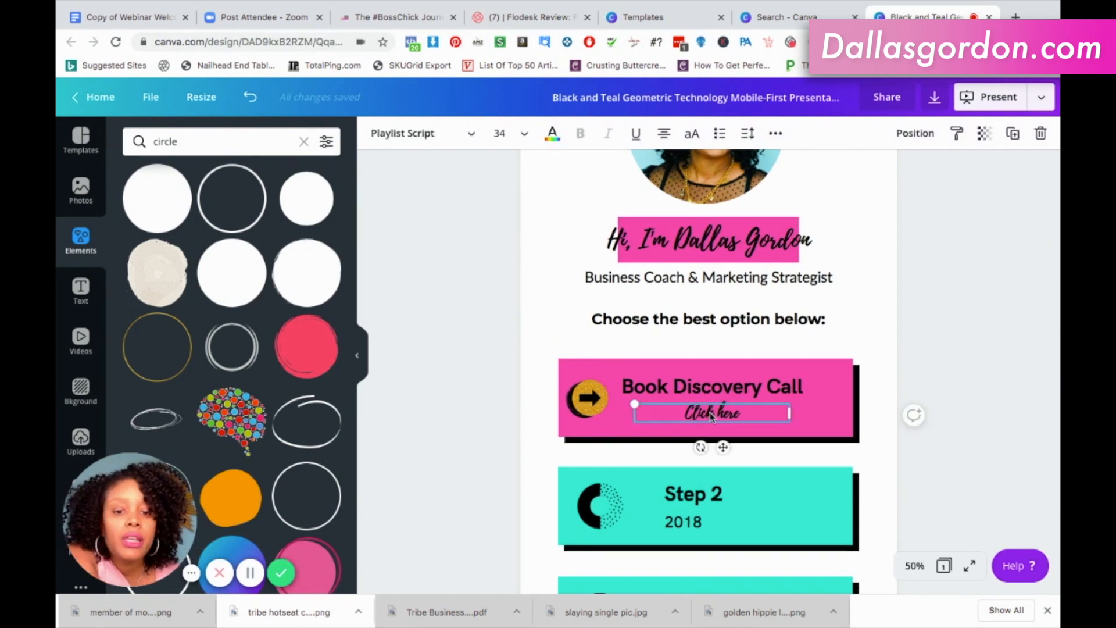
triple_click(709, 414)
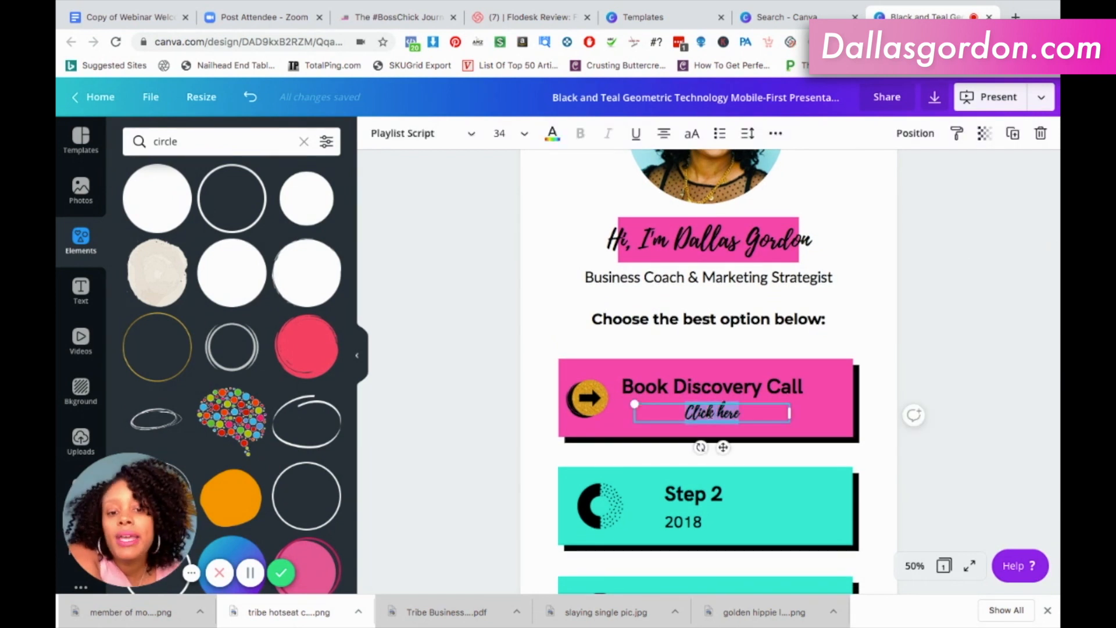
left_click(552, 140)
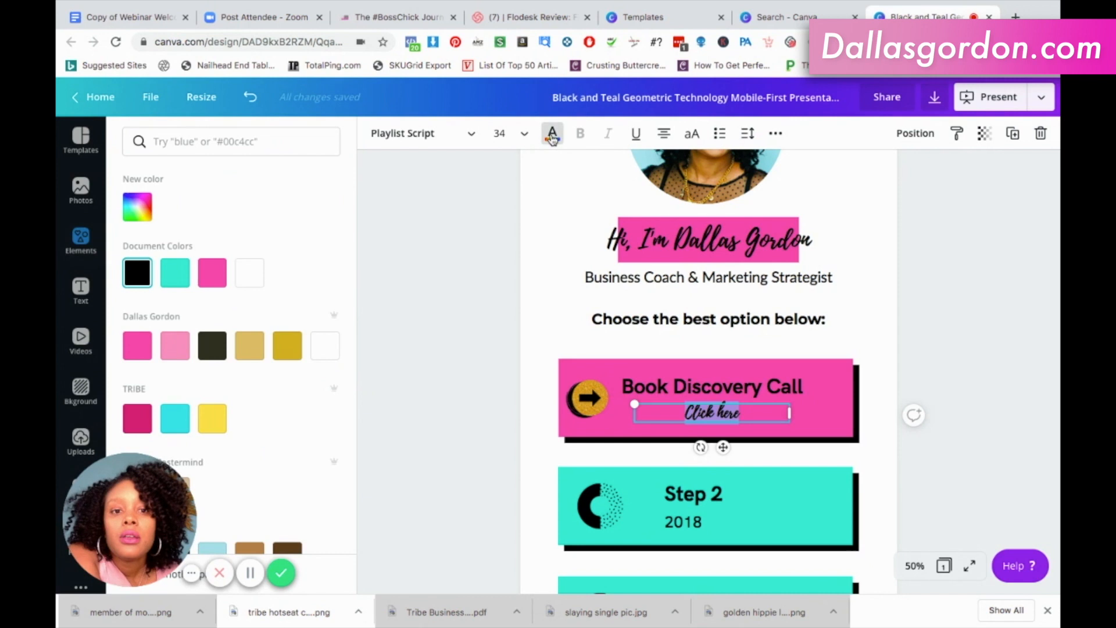
left_click(258, 274)
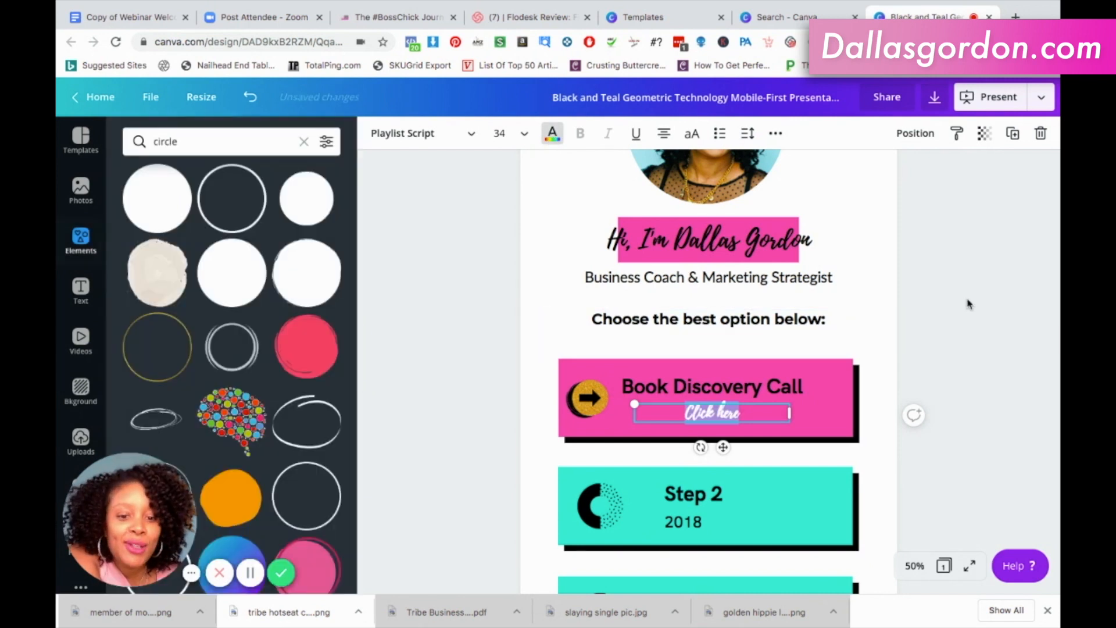
left_click(968, 303)
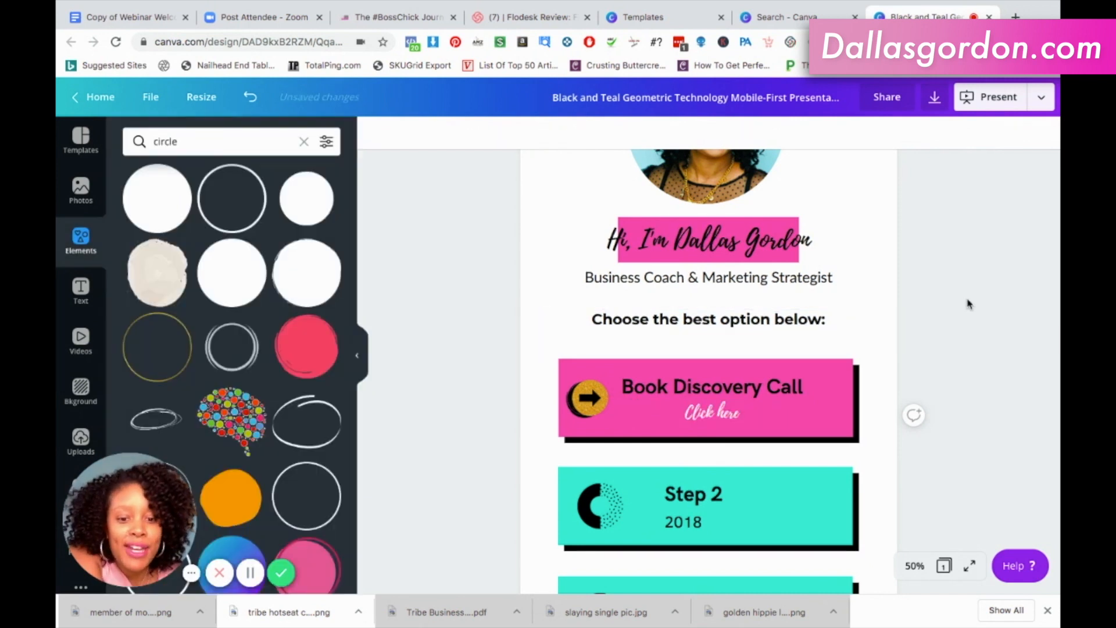
Set the "Click here" text colour back to black.
left_click(721, 420)
triple_click(722, 415)
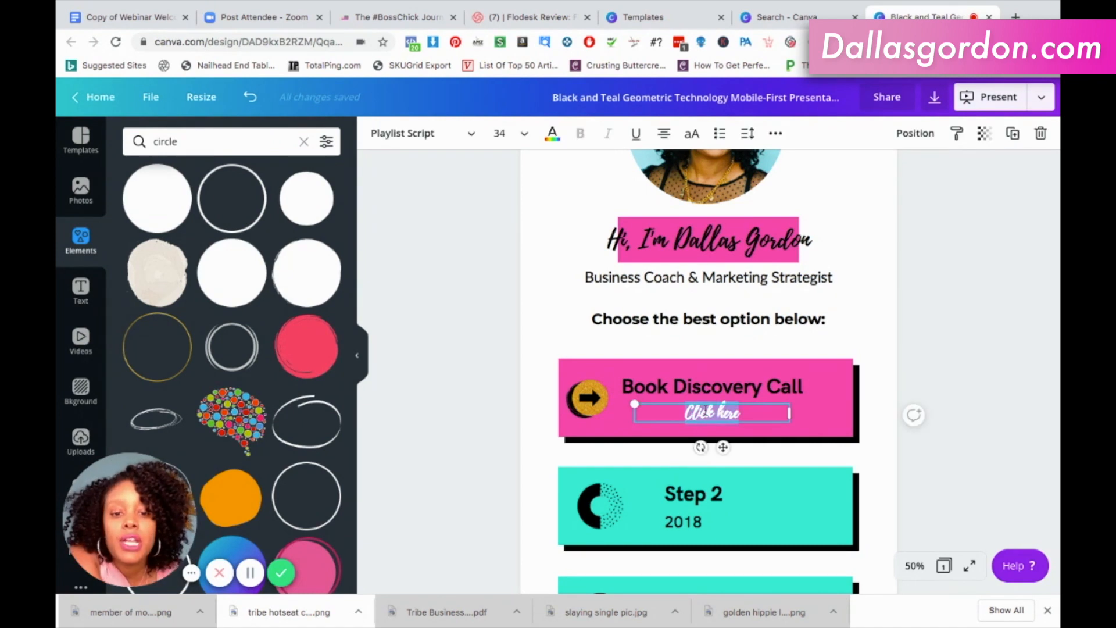
left_click(551, 137)
left_click(129, 282)
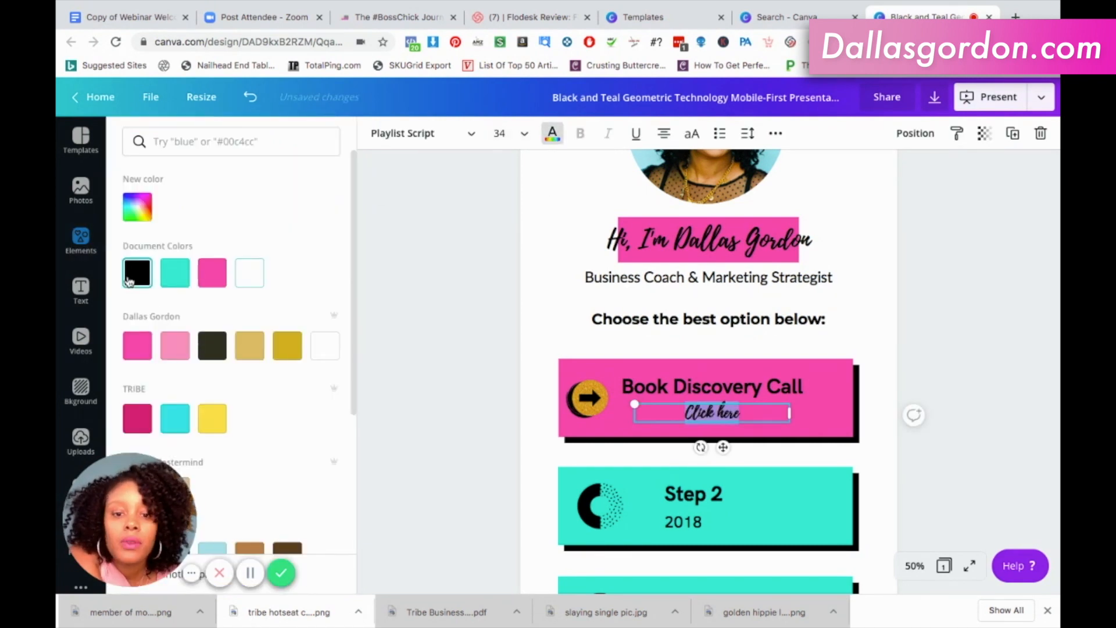
left_click(971, 301)
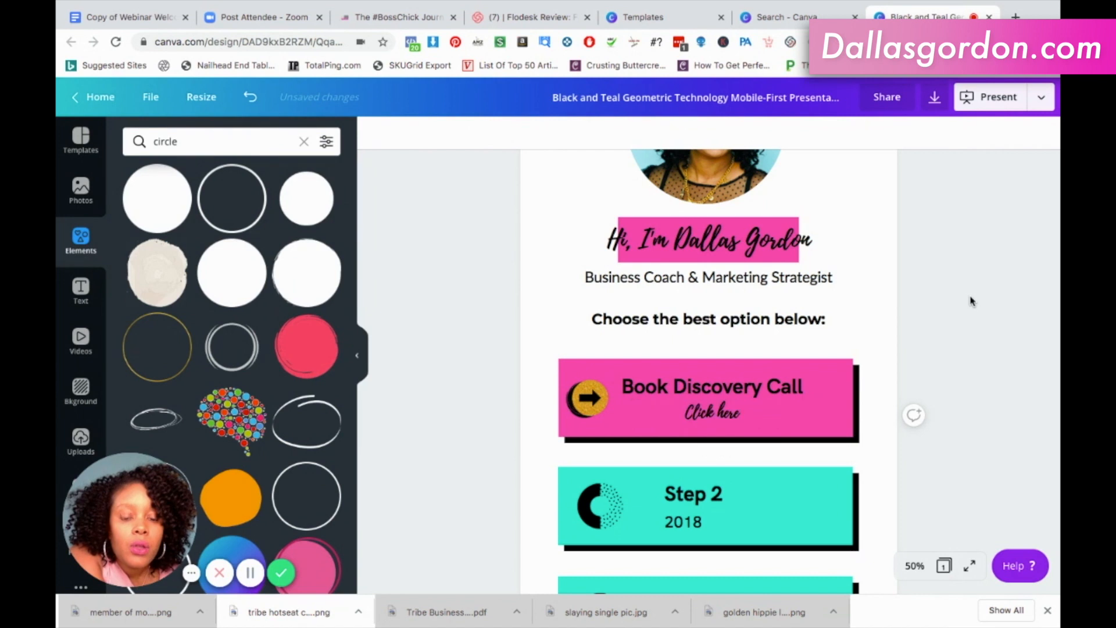
scroll(901, 289, "up", 3)
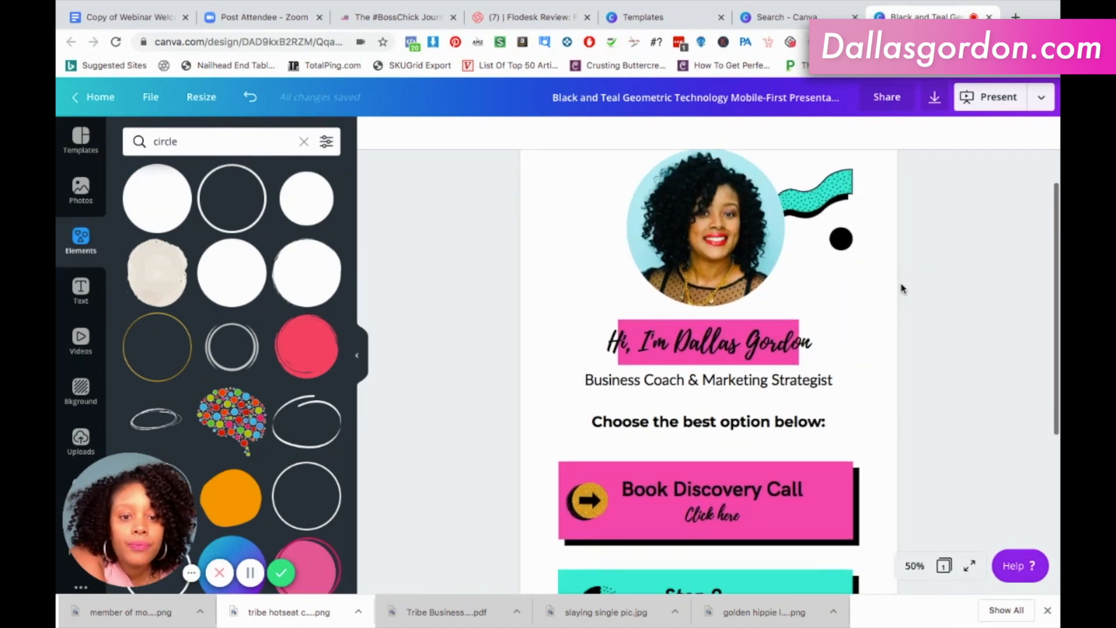
scroll(901, 289, "down", 3)
scroll(901, 289, "down", 3)
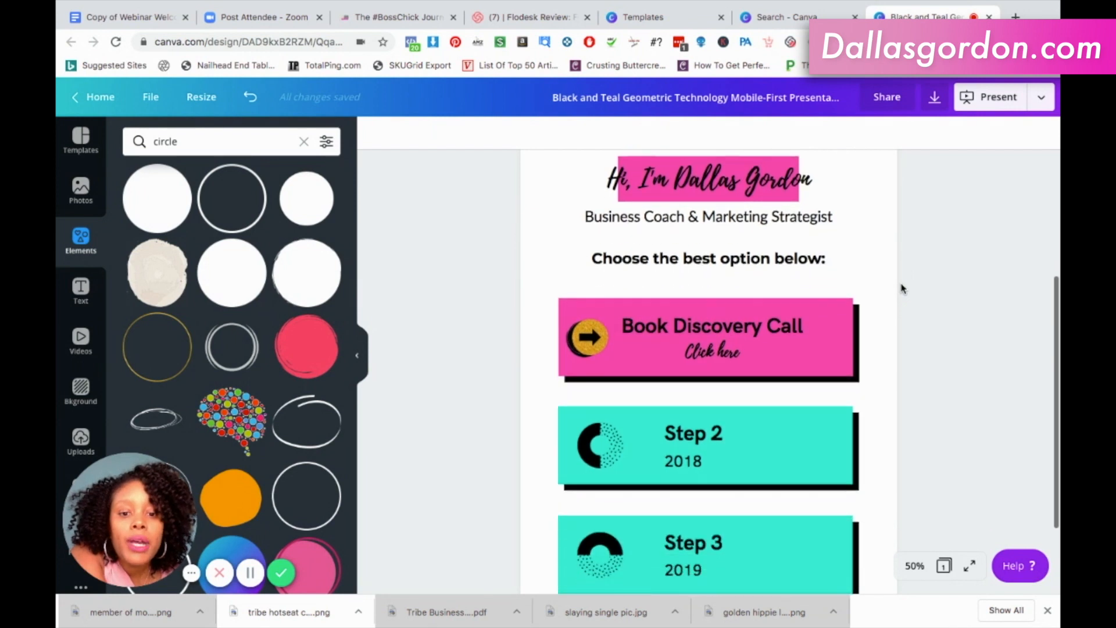
Review the page layout from the portrait and teal wave down to the Step 2 and Step 3 cards.
scroll(901, 289, "down", 3)
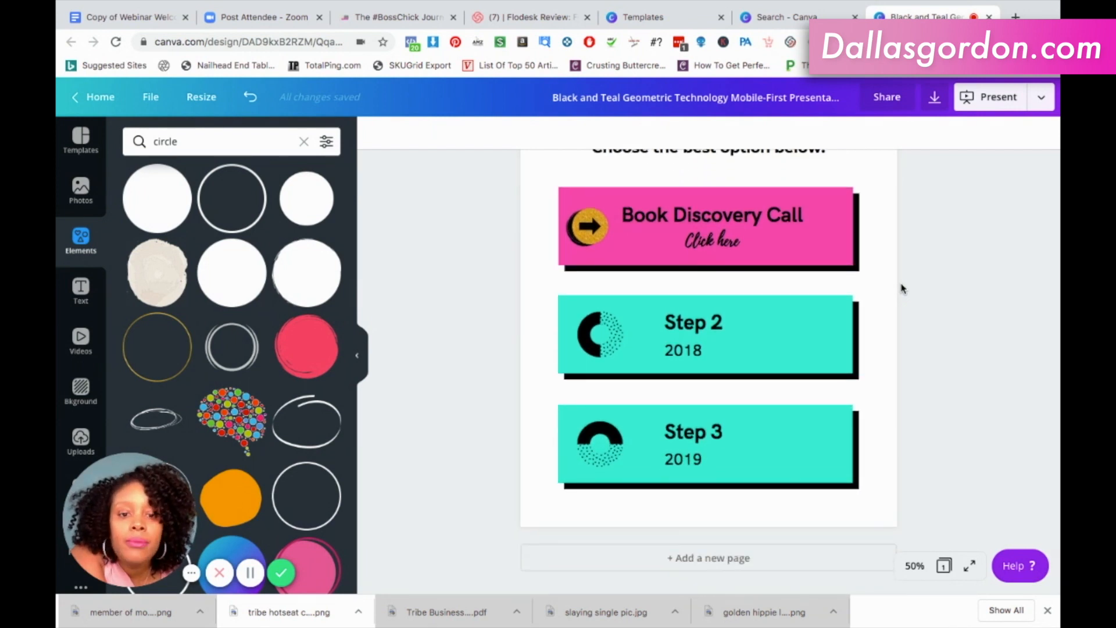
scroll(902, 289, "up", 3)
scroll(901, 289, "up", 3)
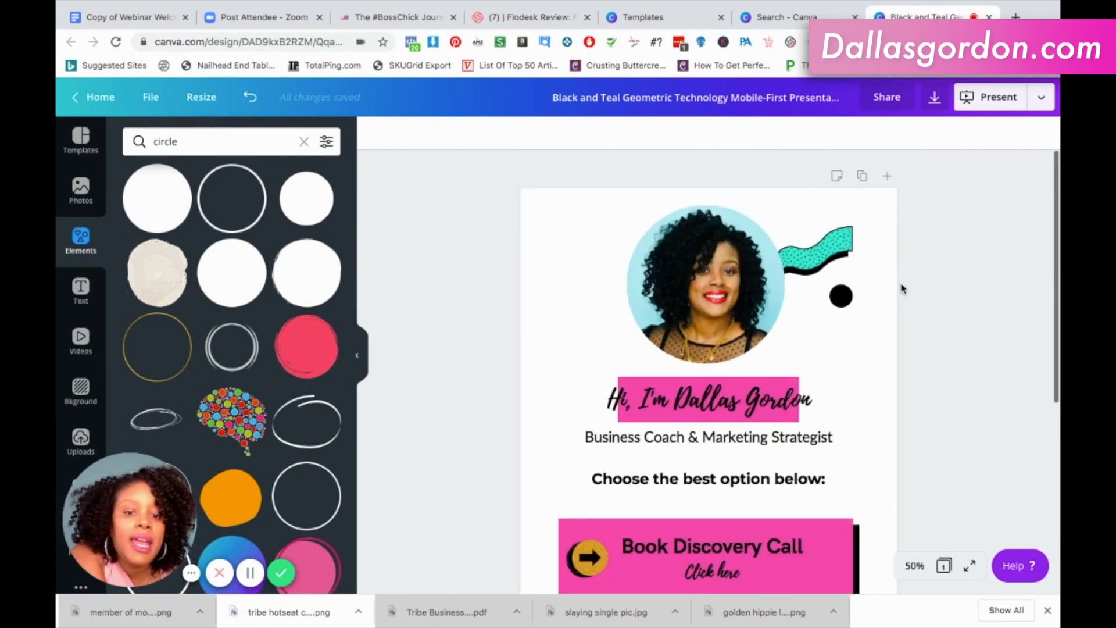
scroll(901, 289, "down", 2)
scroll(902, 289, "down", 4)
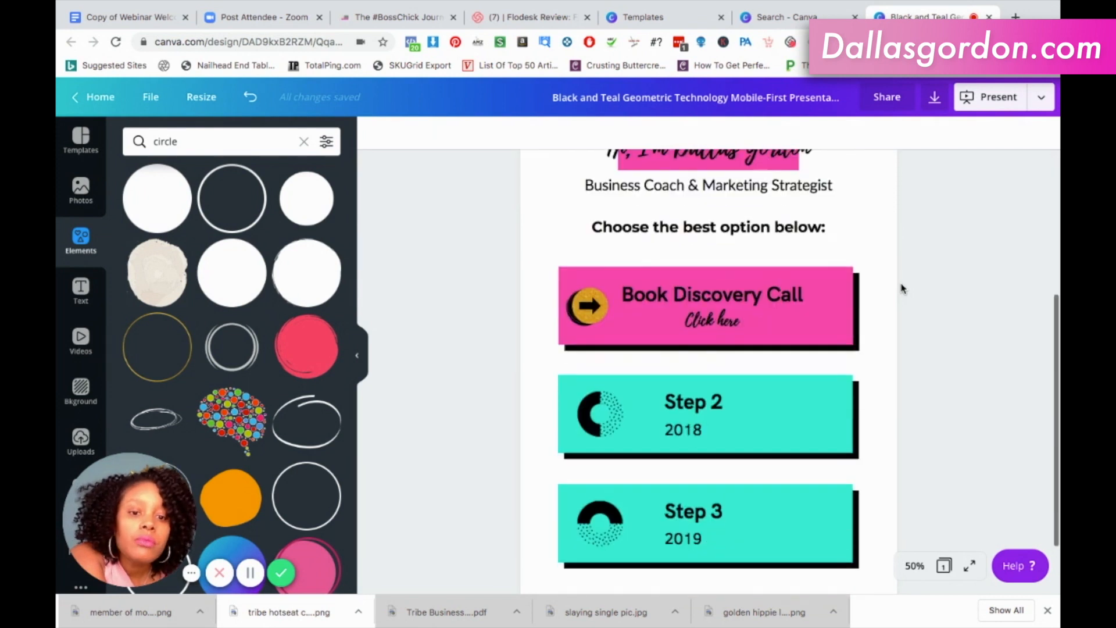
scroll(901, 289, "up", 6)
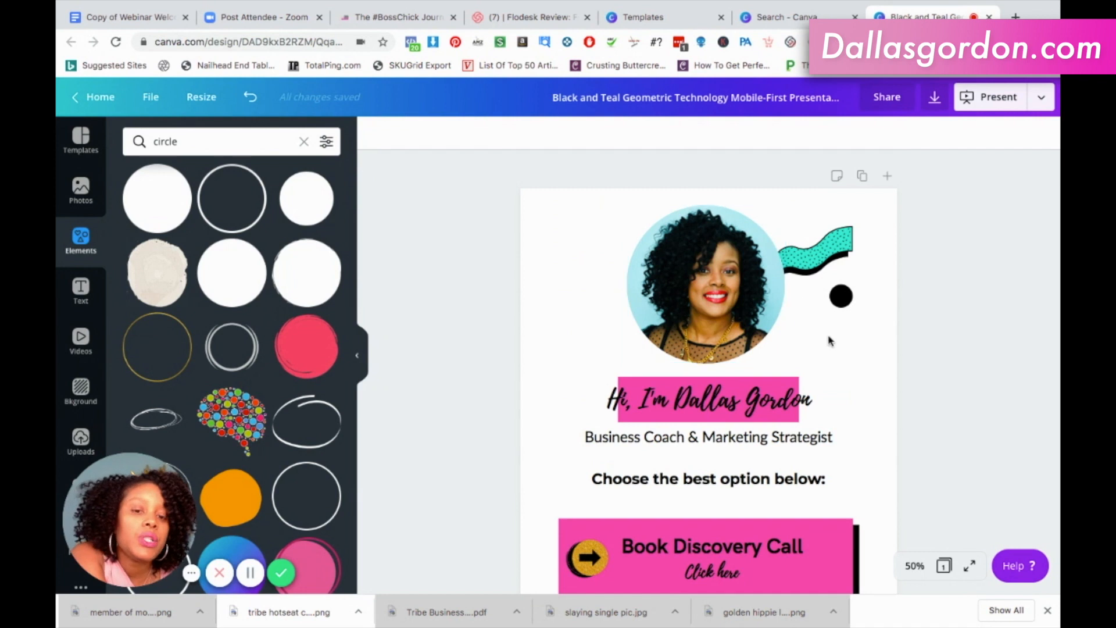
scroll(923, 262, "down", 1)
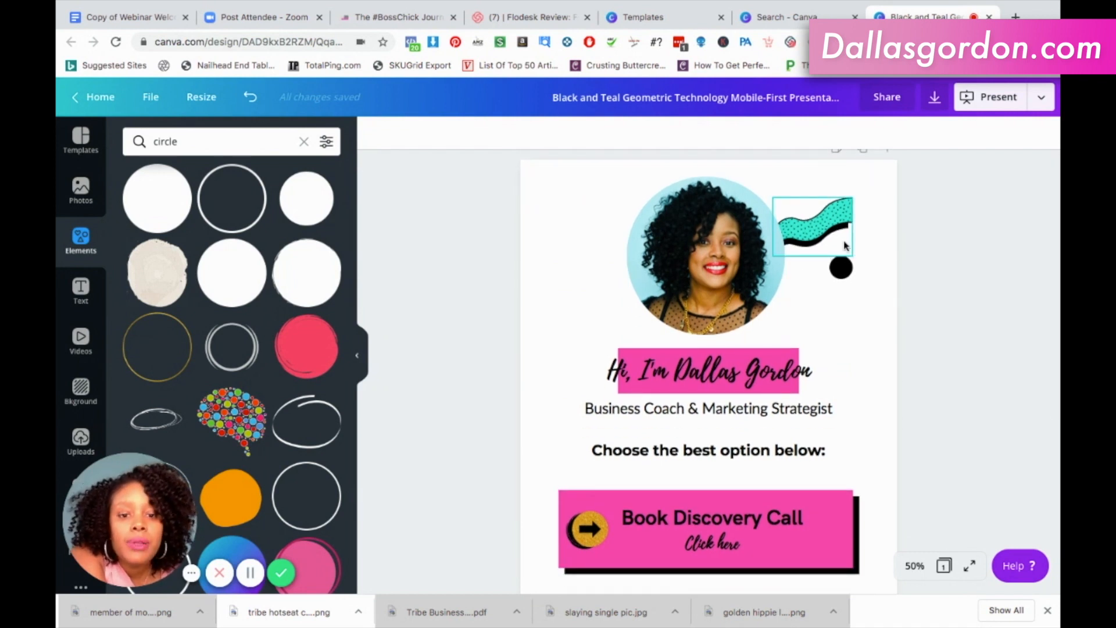
scroll(920, 268, "down", 5)
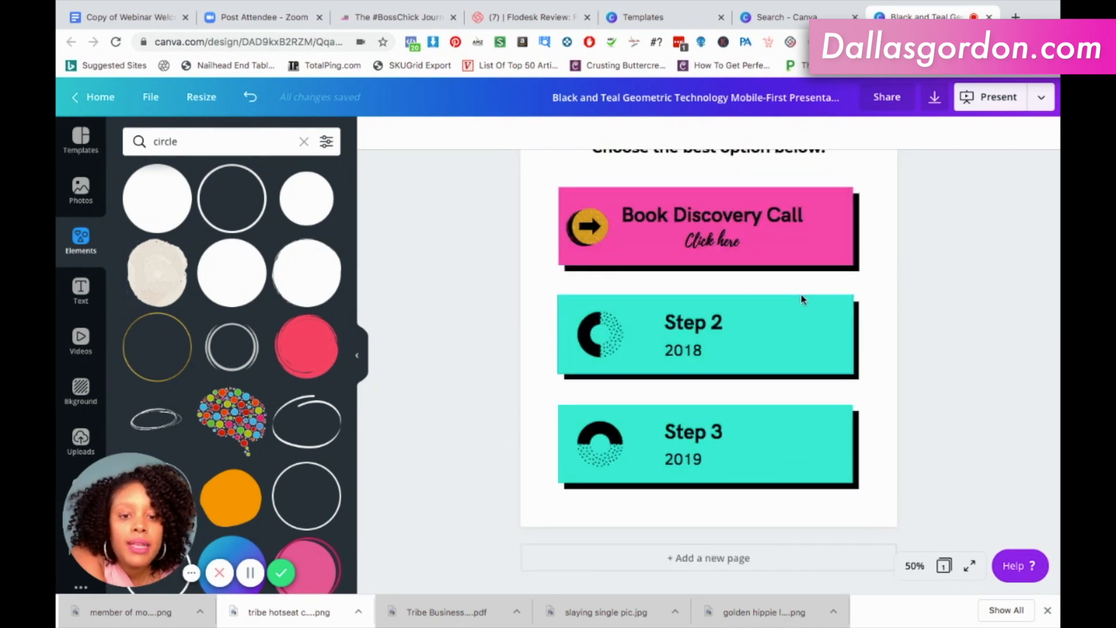
Delete the whole Step 2 card: teal rectangle, black shadow, heading, year text and half-dotted ring icon.
left_click(800, 340)
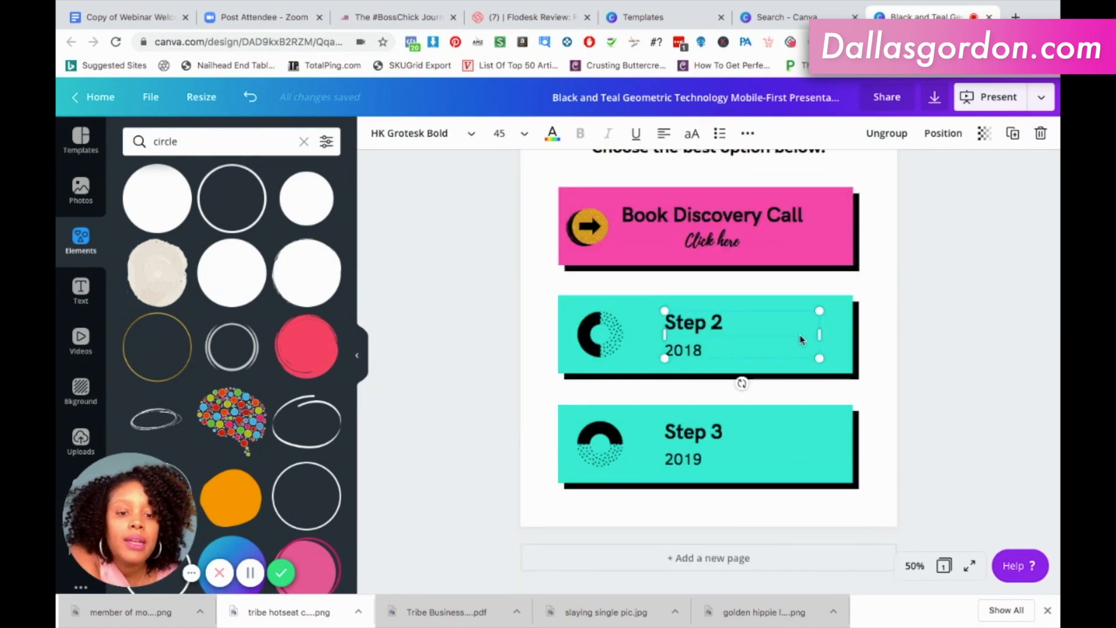
left_click(847, 341)
key("Delete")
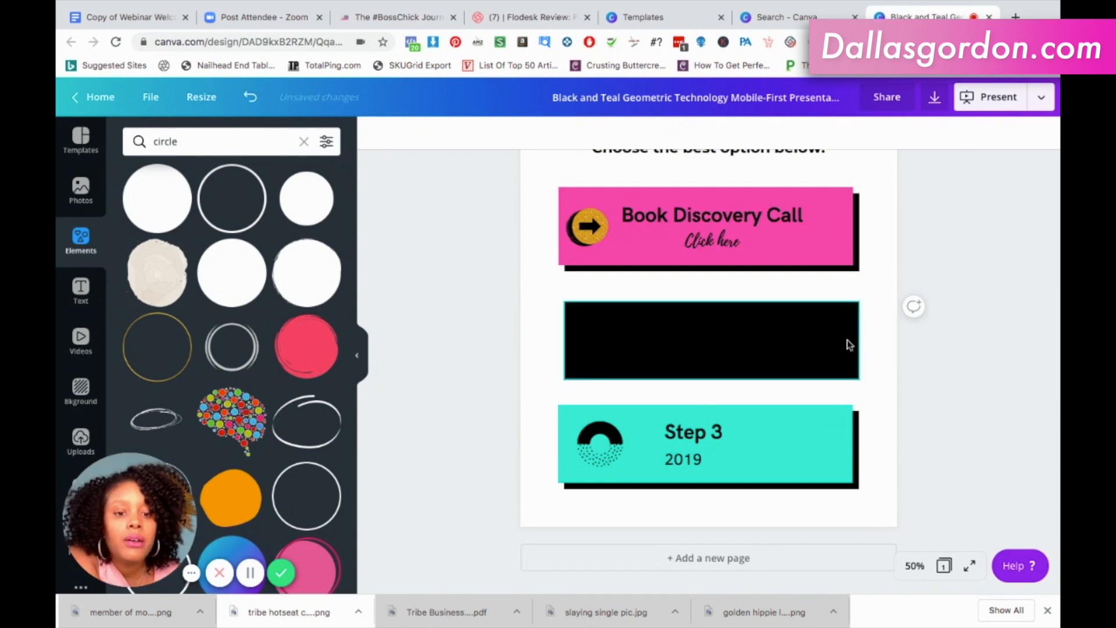
left_click(832, 334)
key("Delete")
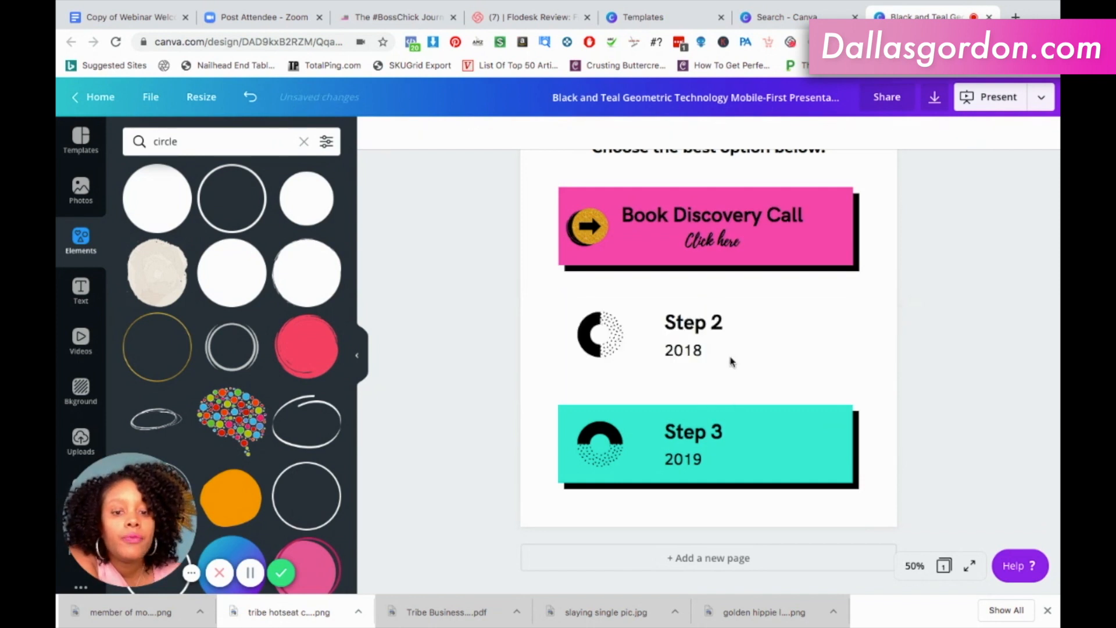
left_click(682, 356)
key("Delete")
left_click(669, 324)
key("BackSpace")
left_click_drag(718, 334, 662, 322)
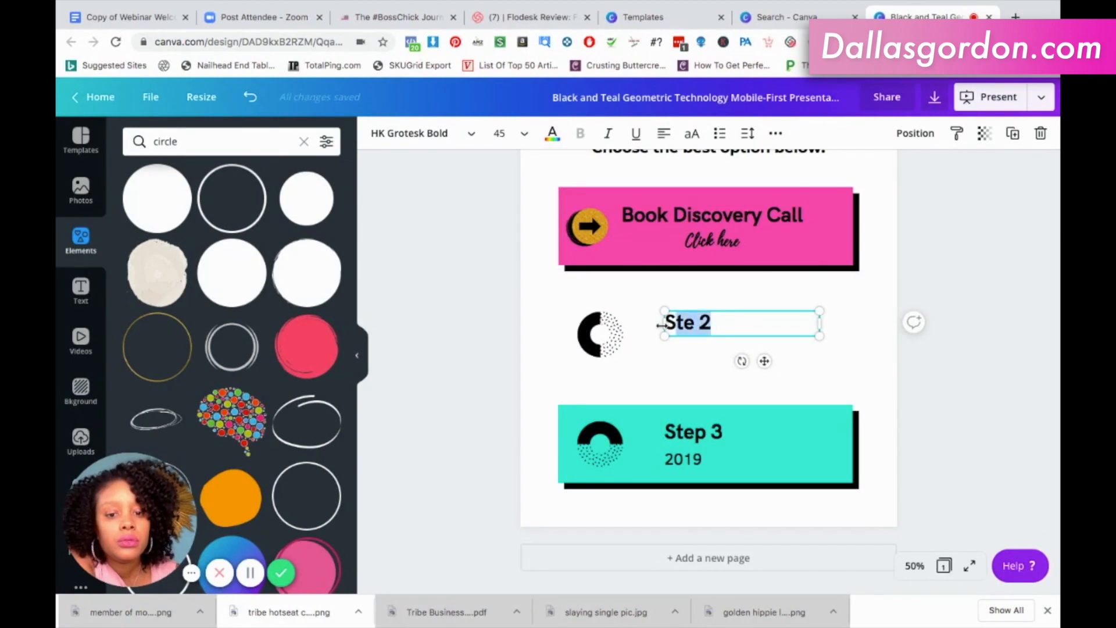
type("S")
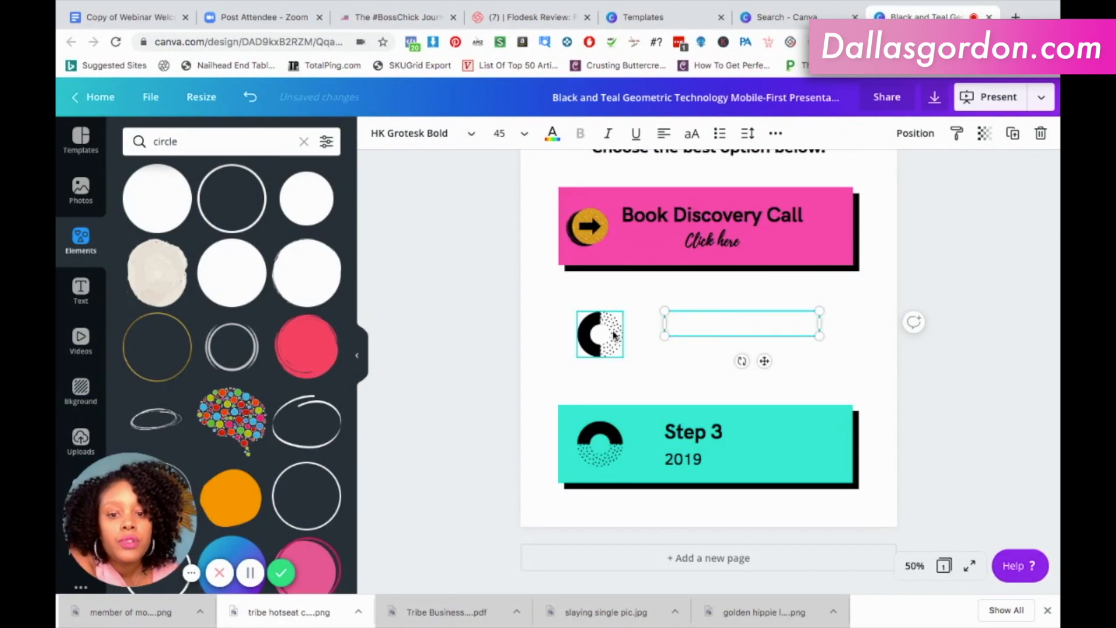
left_click(615, 335)
key("Delete")
Delete the whole Step 3 card, including its teal and black rectangles, texts and ring icon.
left_click(819, 436)
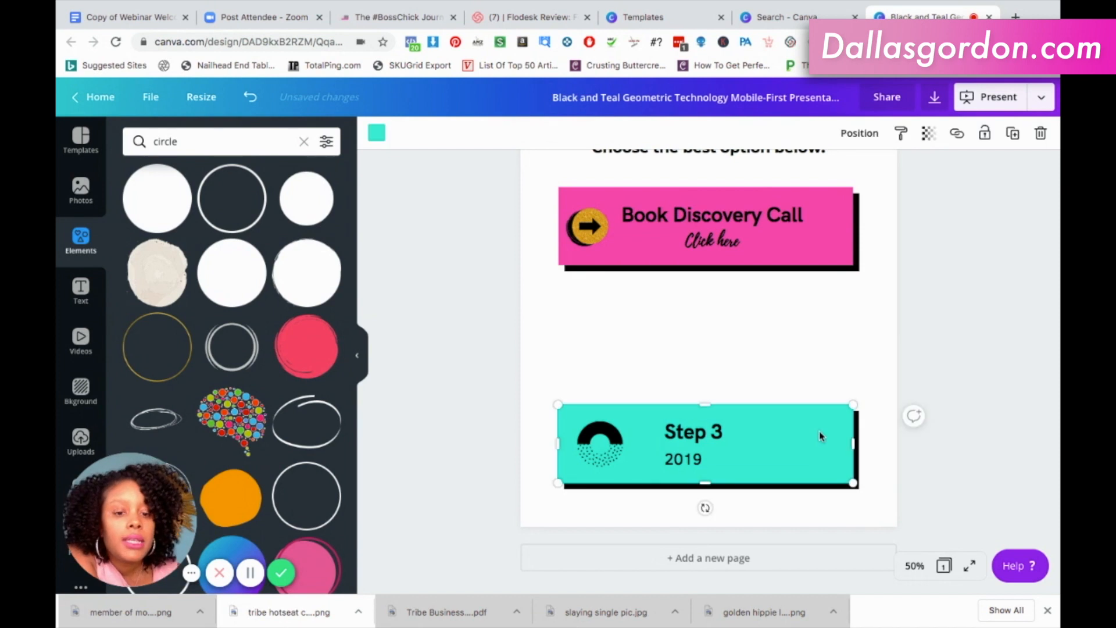
key("Delete")
left_click(773, 440)
left_click(773, 439)
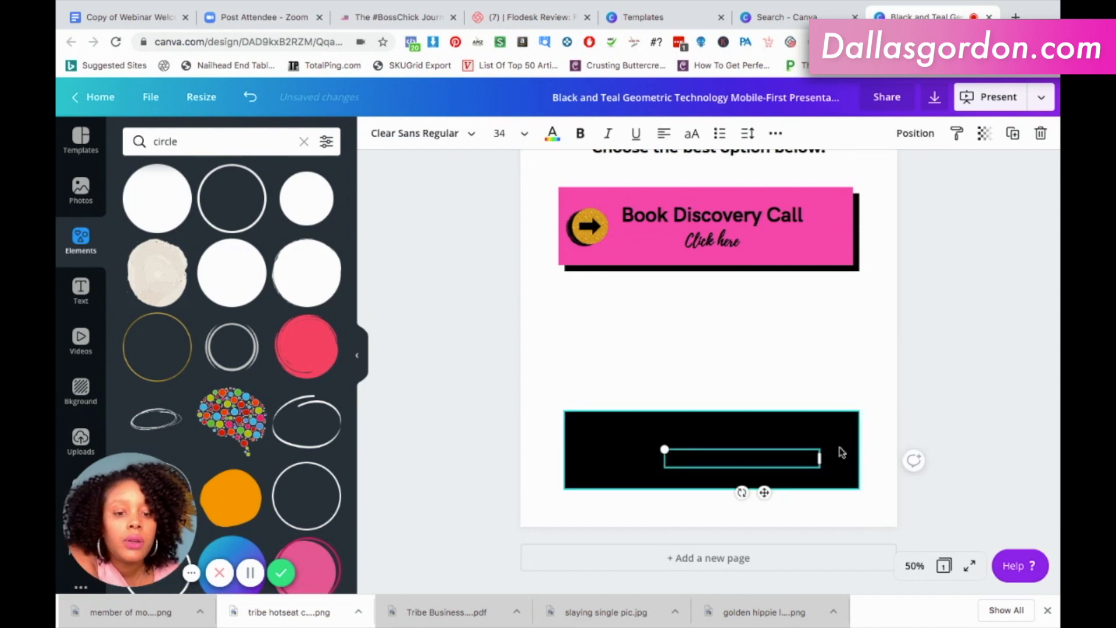
key("Delete")
key("Delete")
left_click(725, 454)
key("Delete")
left_click(609, 449)
key("Delete")
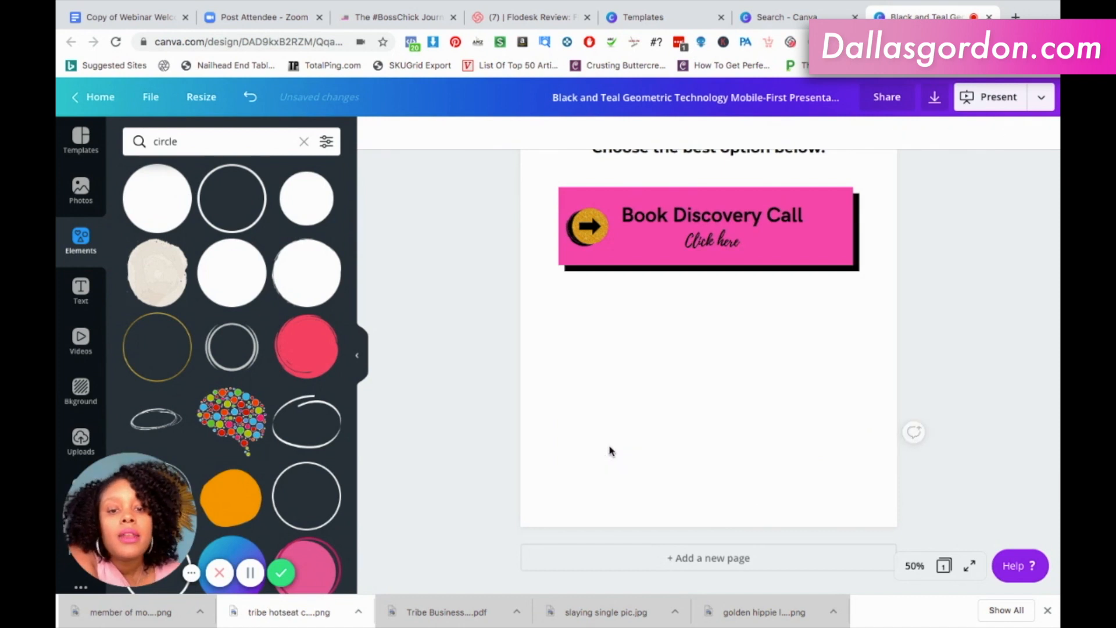
Group all parts of the Book Discovery Call card: pink rectangle, black shadow, both texts, gold arrow and black circle.
scroll(870, 382, "up", 3)
scroll(870, 383, "up", 1)
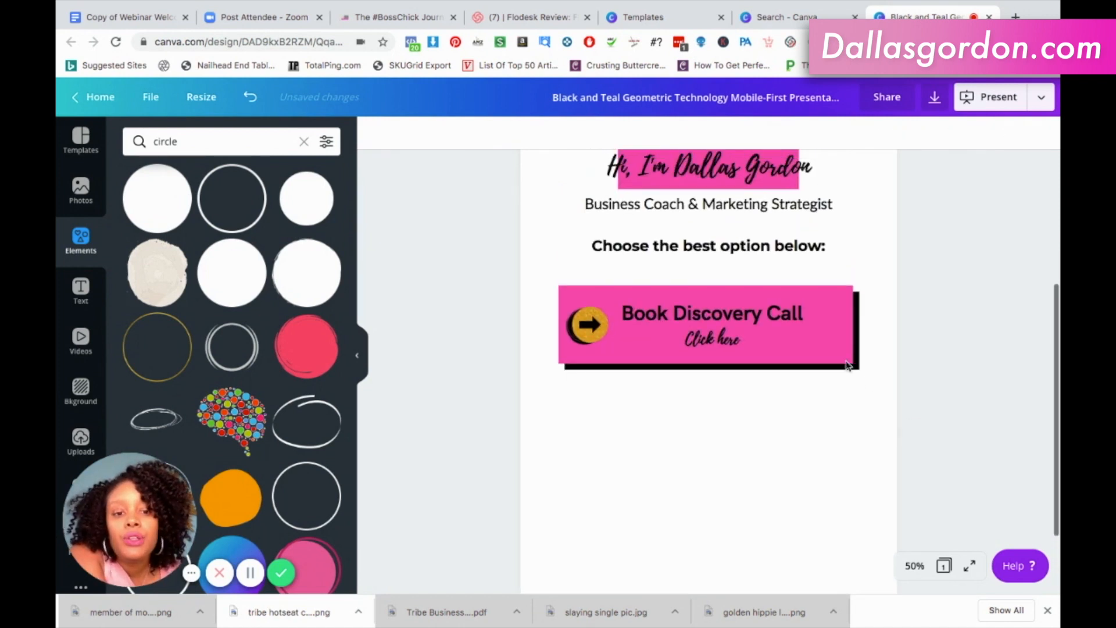
left_click(841, 351)
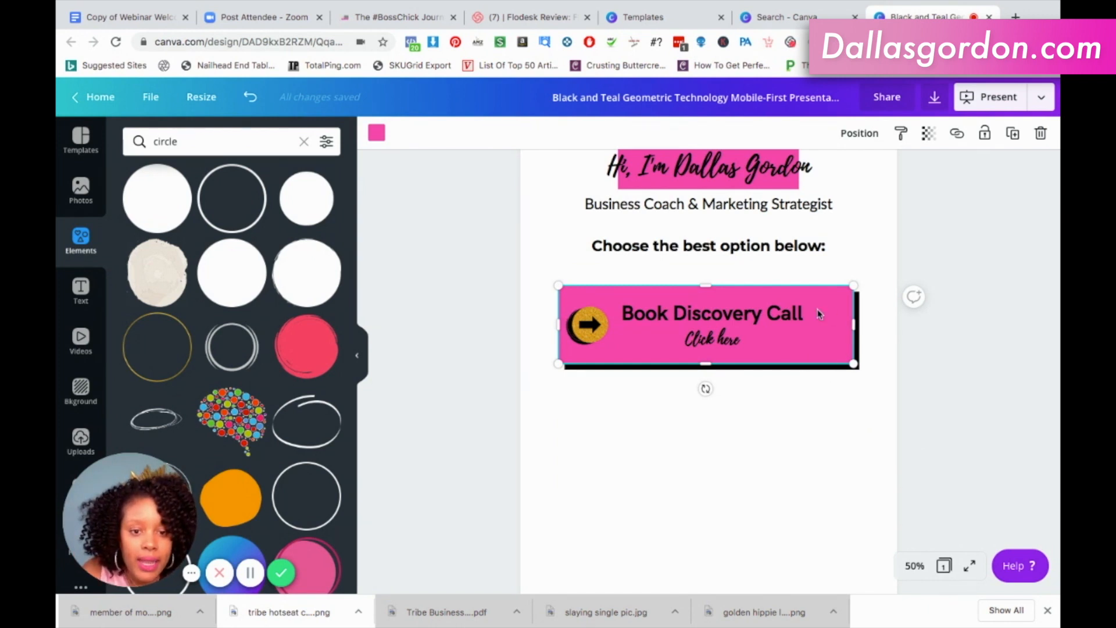
left_click(878, 335)
left_click(859, 329)
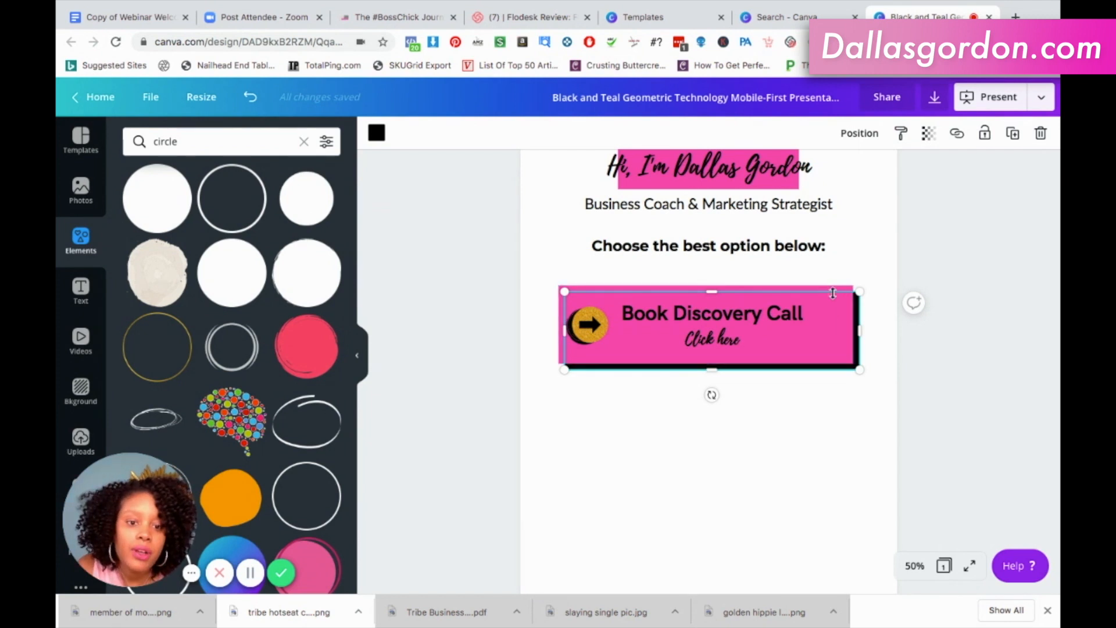
left_click(839, 312)
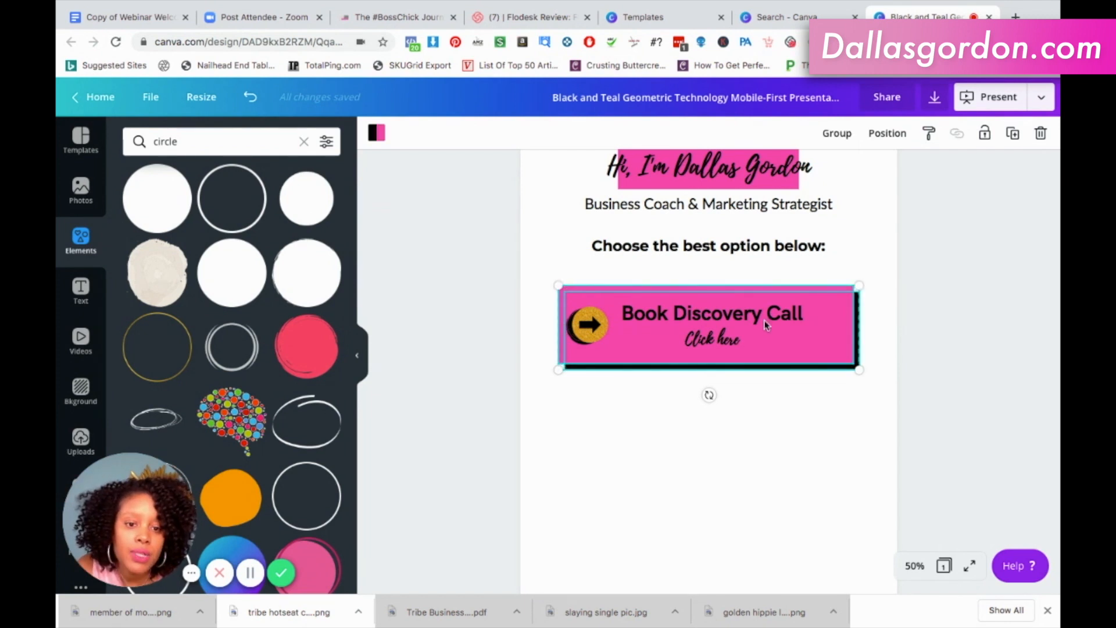
left_click(721, 338, "shift")
left_click(590, 326, "shift")
left_click(568, 335, "shift")
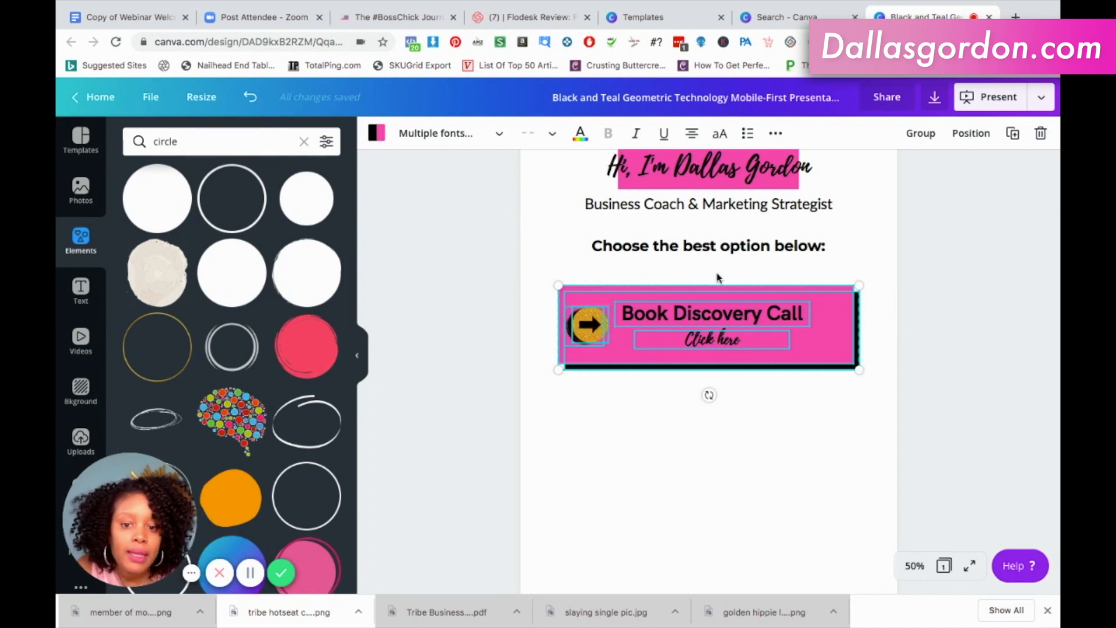
left_click(928, 141)
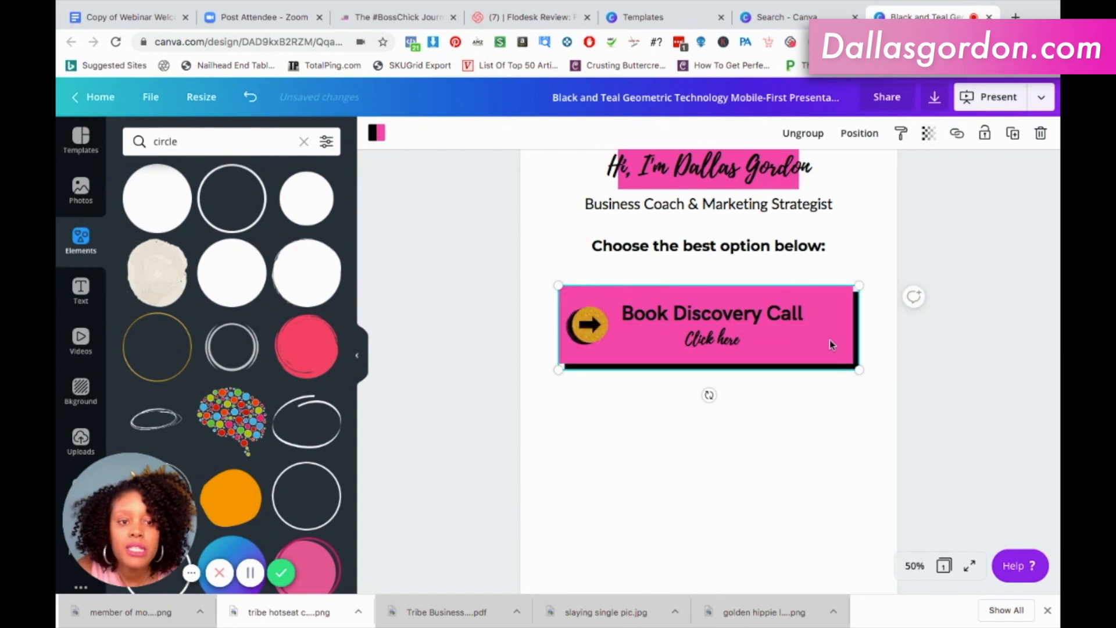
Duplicate the grouped Book Discovery Call card twice and stack the two copies below the original.
left_click(1011, 134)
left_click(1012, 134)
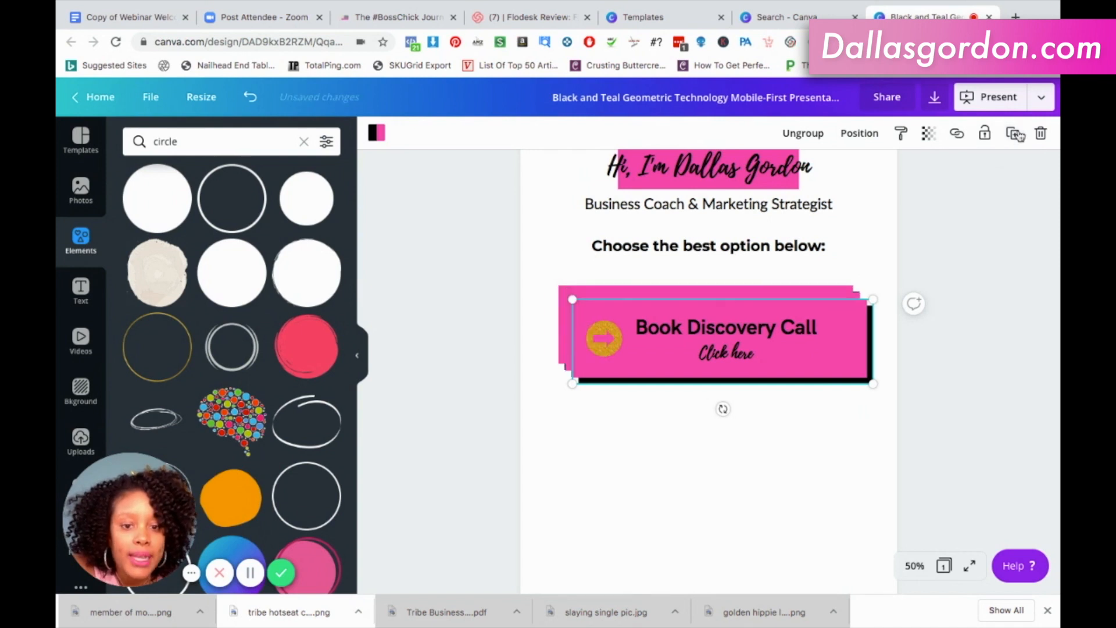
left_click_drag(821, 378, 811, 550)
left_click_drag(814, 361, 809, 449)
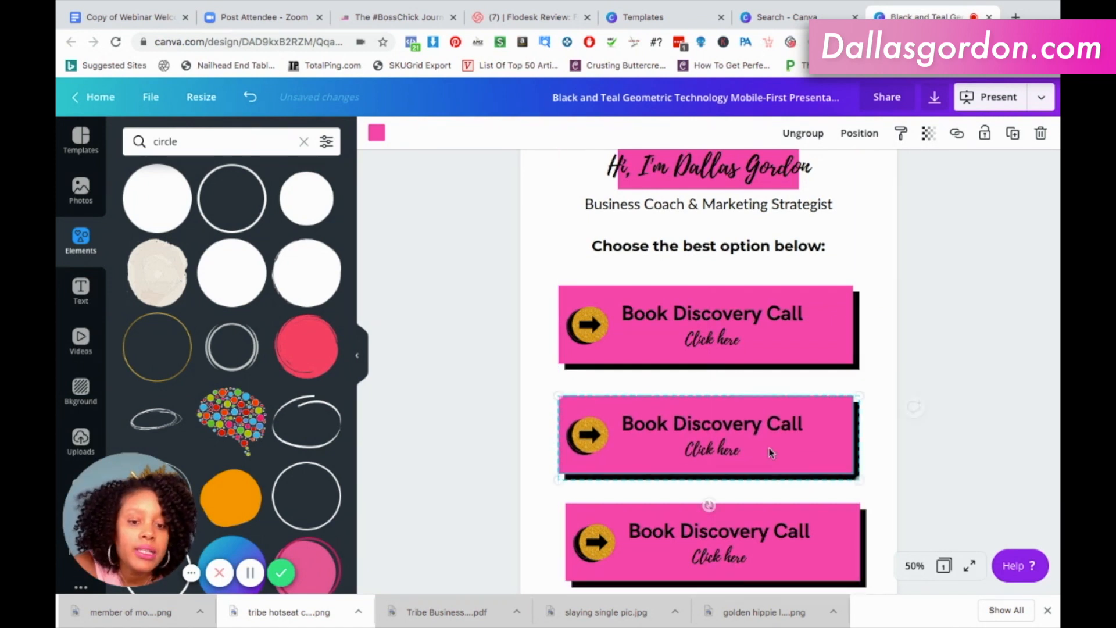
left_click(887, 365)
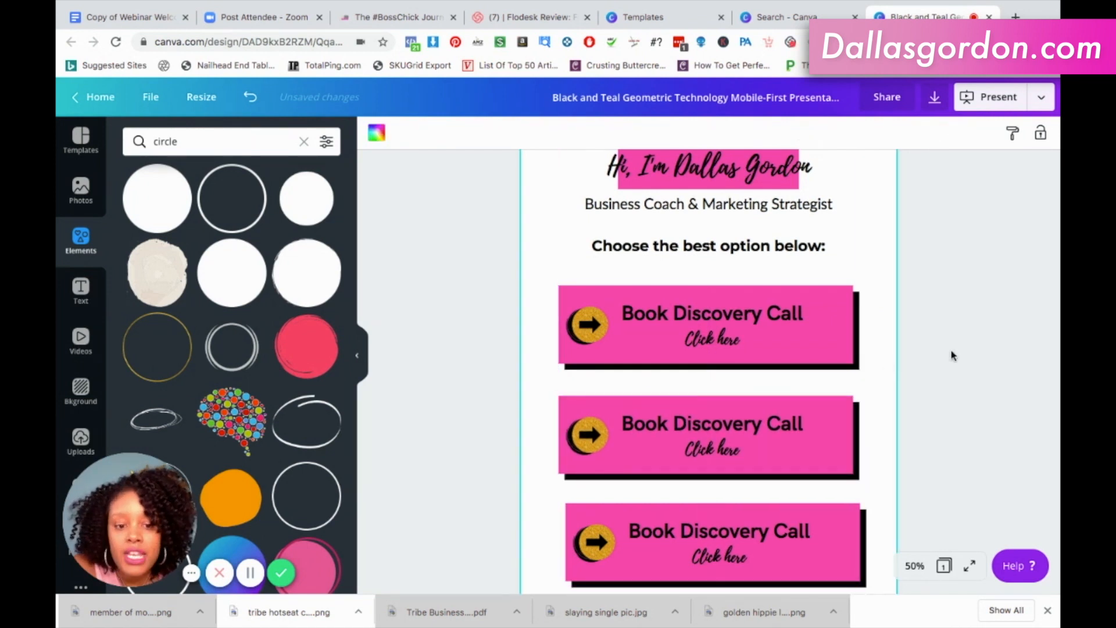
Align the third card with the cards above and move the lower two cards up for tighter, even spacing.
scroll(952, 353, "down", 3)
mouse_move(839, 438)
left_mouse_down()
mouse_move(829, 435)
mouse_move(835, 428)
left_mouse_up()
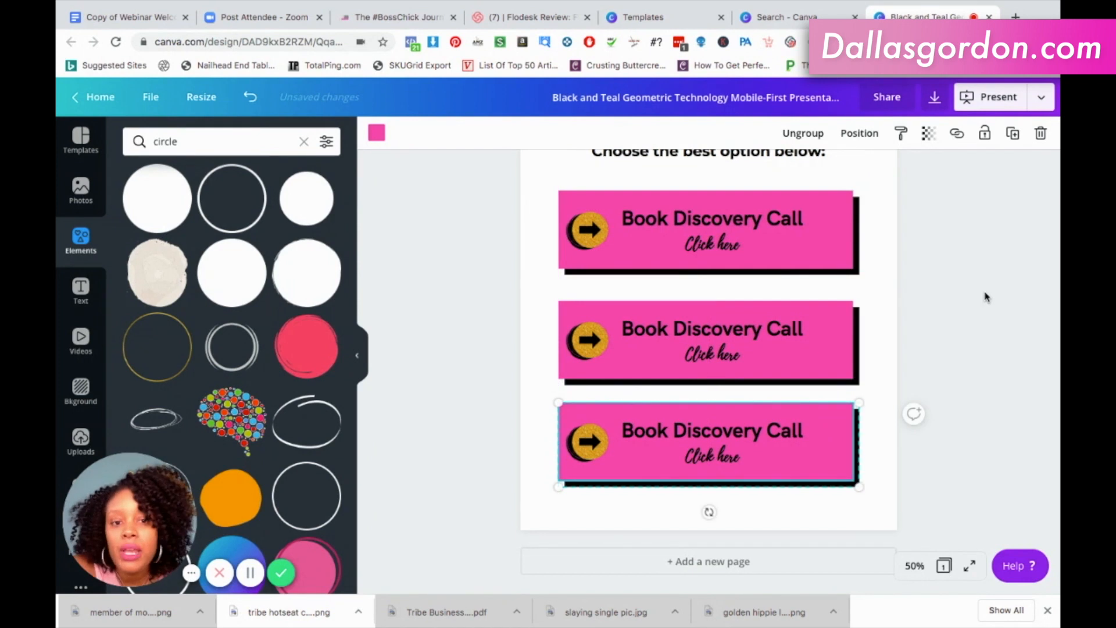
scroll(985, 297, "up", 4)
scroll(984, 297, "up", 5)
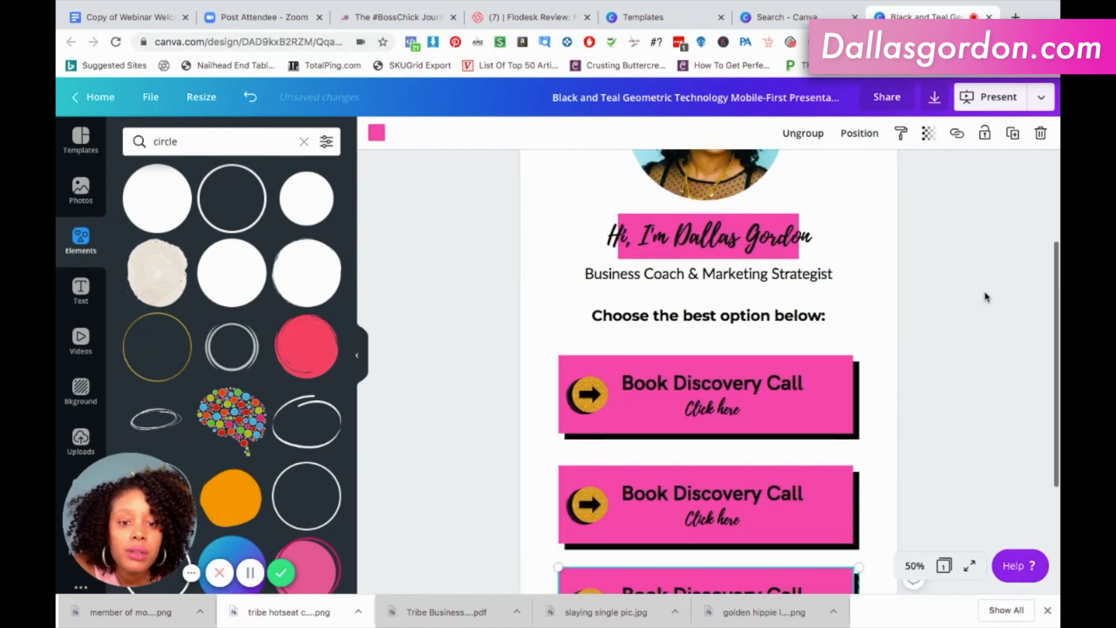
scroll(985, 297, "down", 7)
scroll(985, 297, "down", 2)
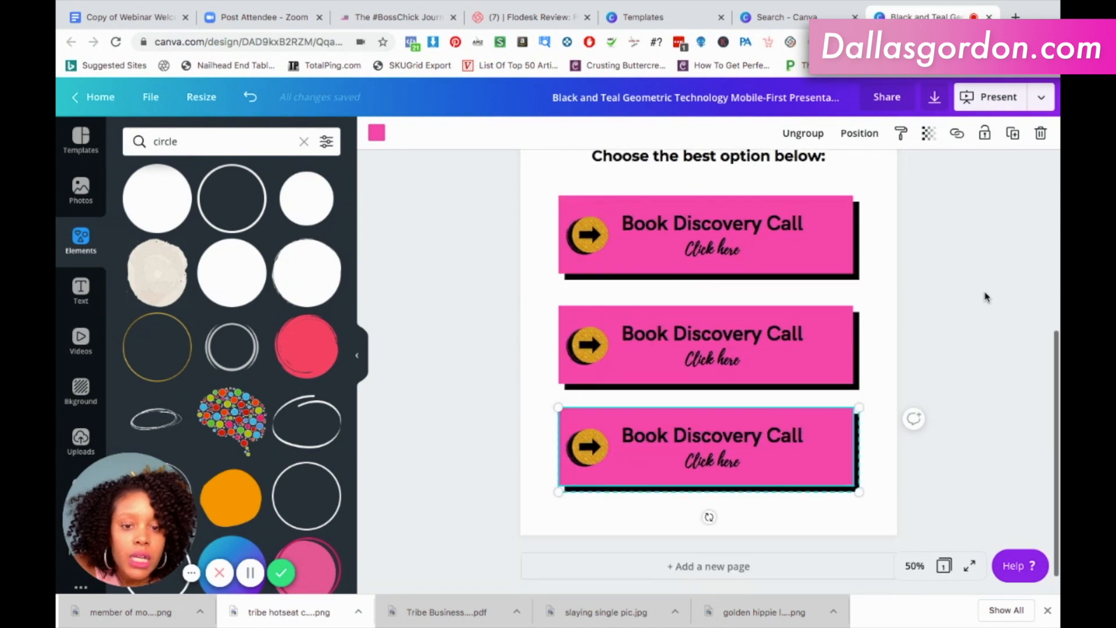
left_click(822, 327)
left_click_drag(822, 323, 824, 322)
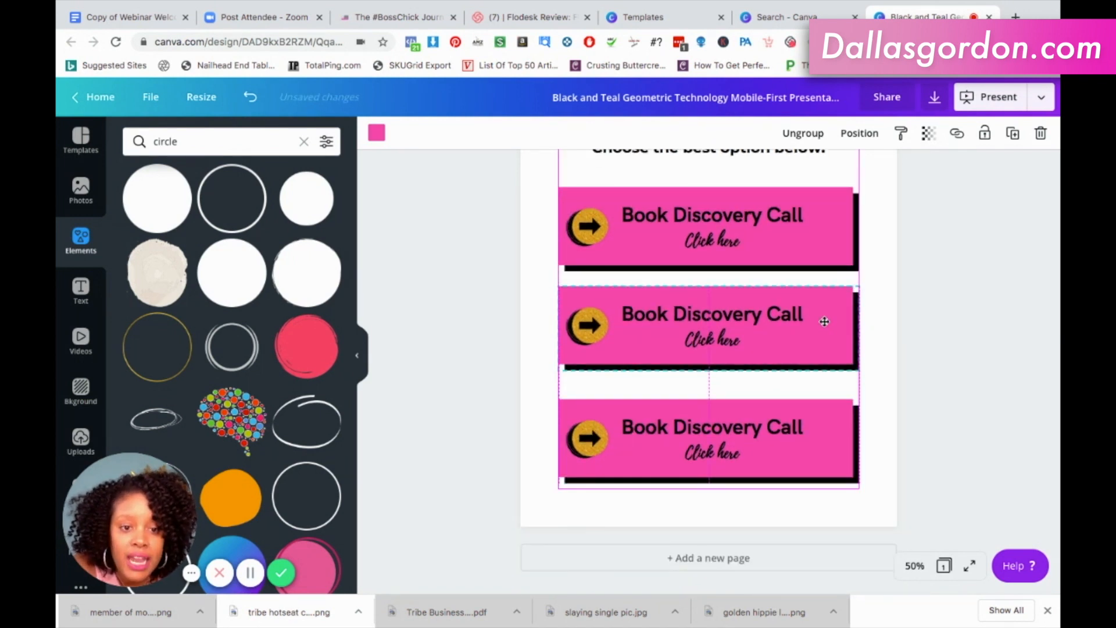
left_click_drag(833, 423, 836, 411)
left_click(977, 388)
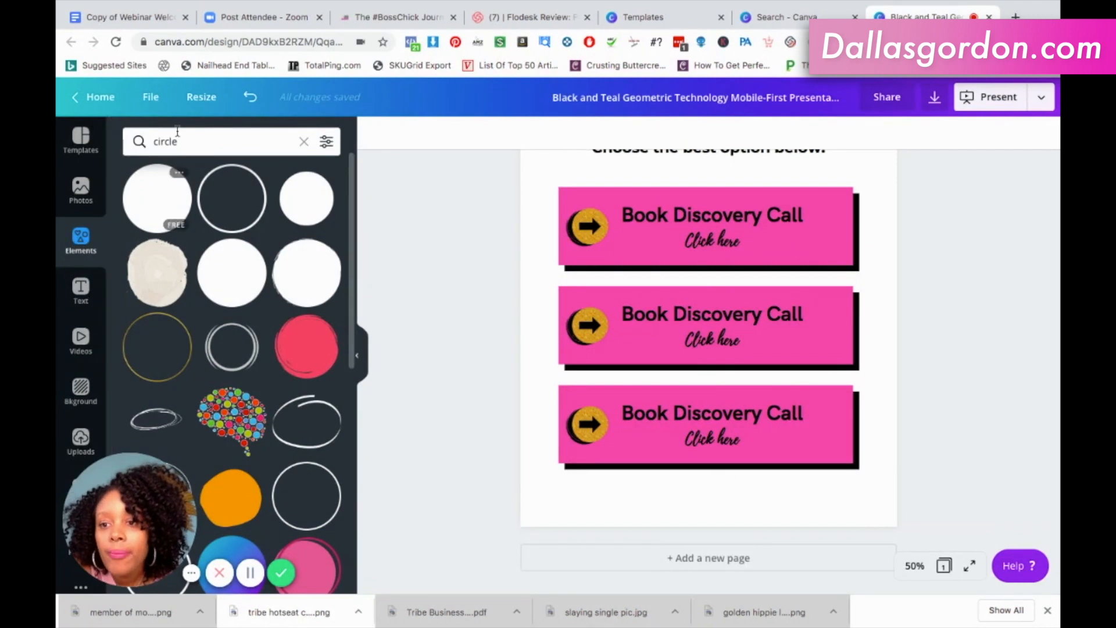
Search the elements for "square" and add a solid pink square to the page.
left_click(199, 149)
key("BackSpace")
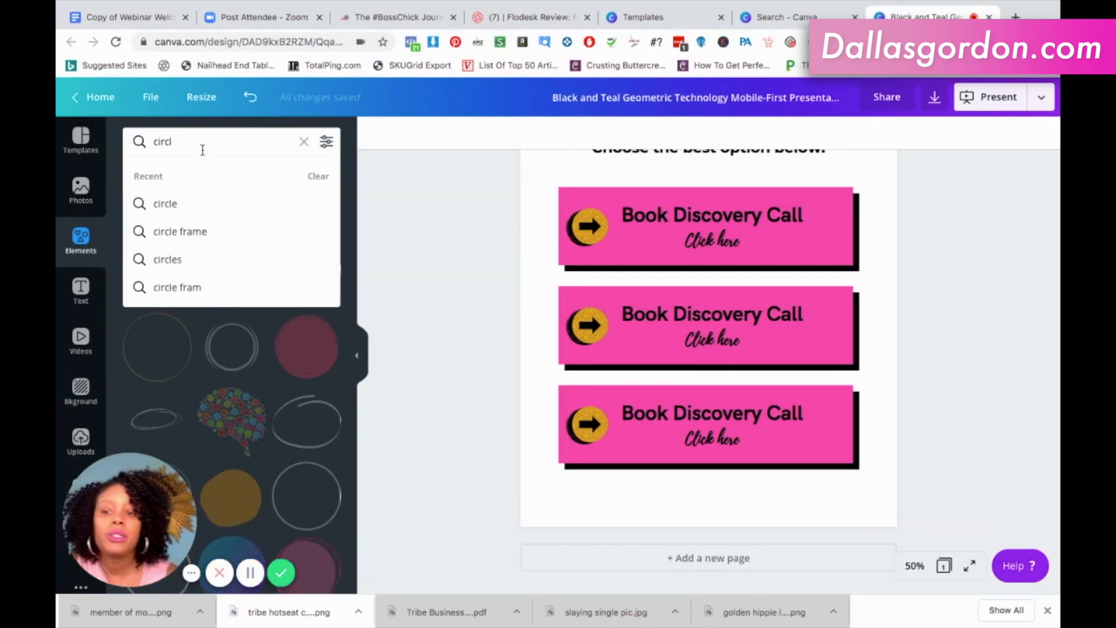
key("BackSpace")
key("BackSpace")
key("BackSpace")
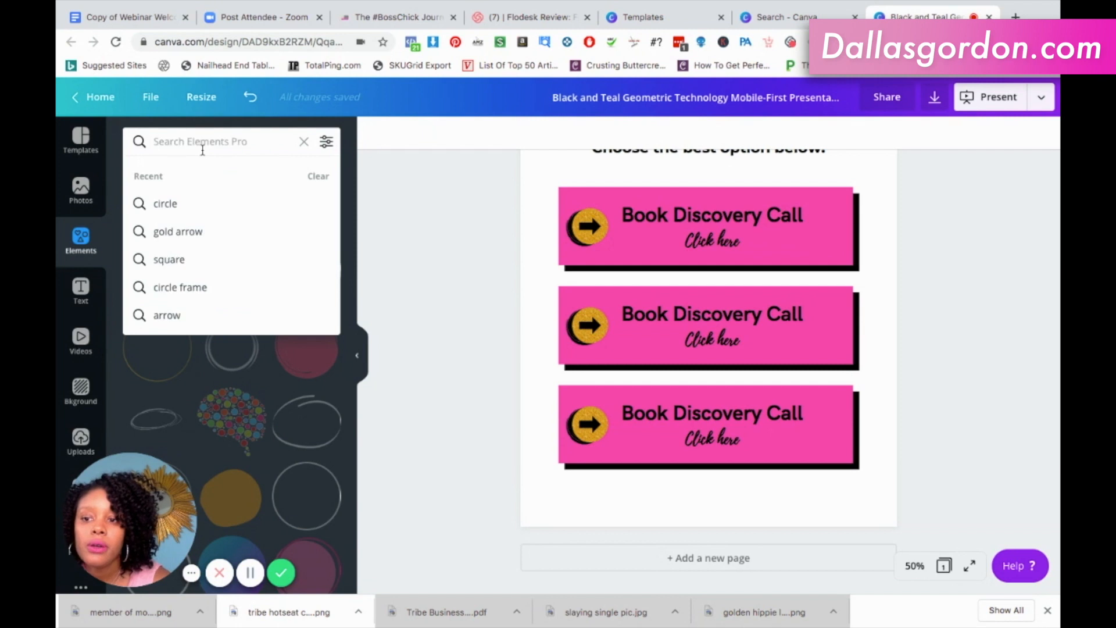
type("square")
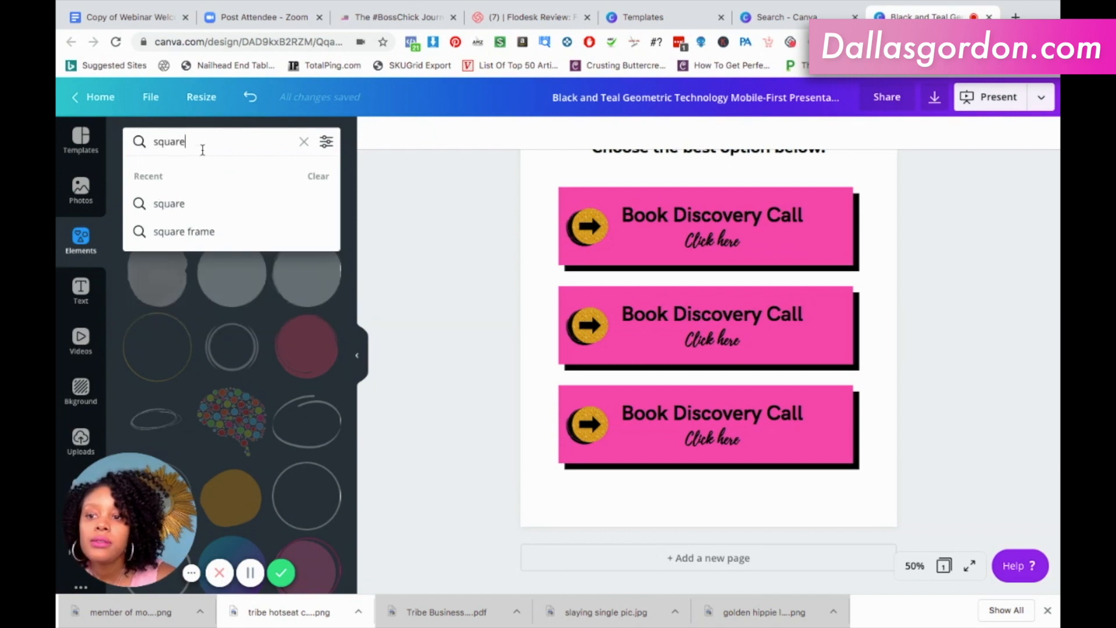
key("Return")
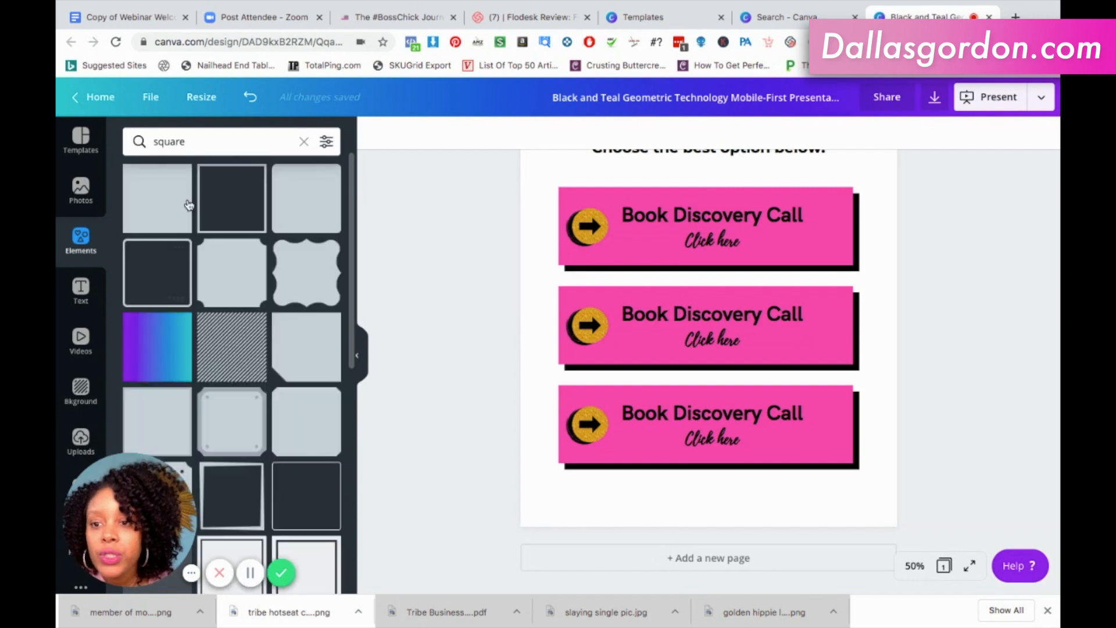
left_click(210, 204)
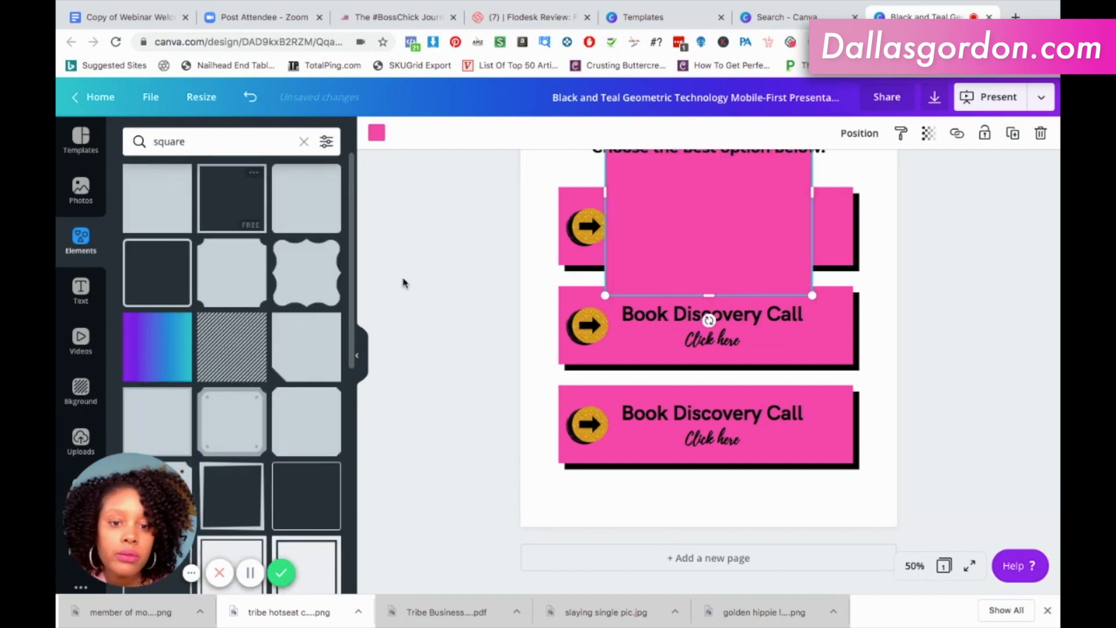
Enlarge the pink square beyond the page width and place it as a thin strip along the page's bottom edge.
left_click_drag(780, 339, 879, 626)
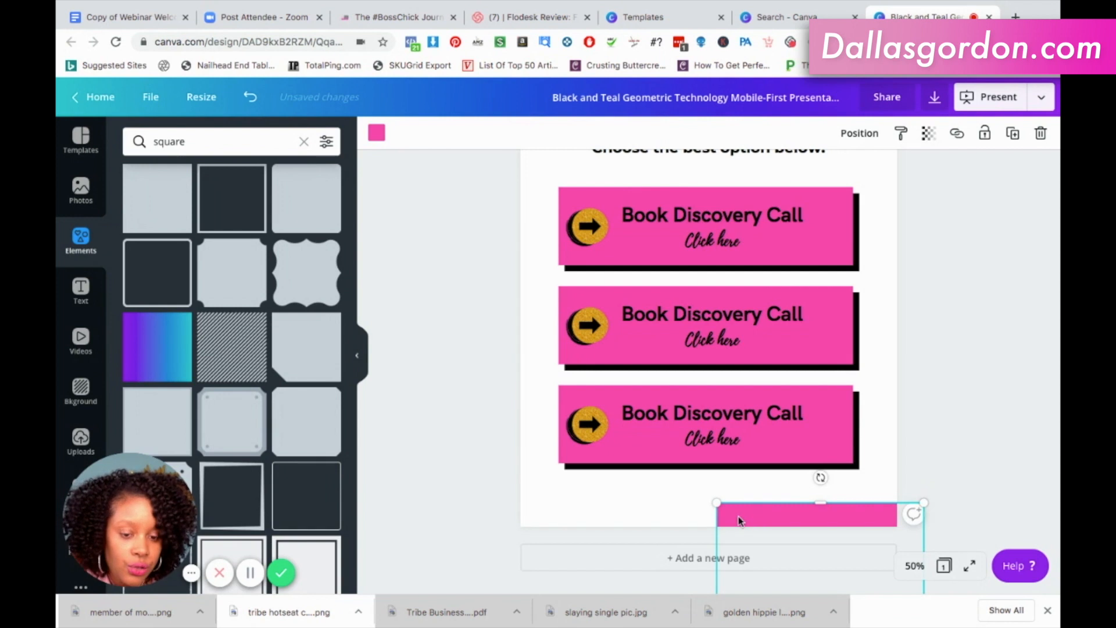
left_click_drag(738, 521, 732, 460)
left_click_drag(713, 539, 508, 529)
left_click_drag(707, 479, 705, 535)
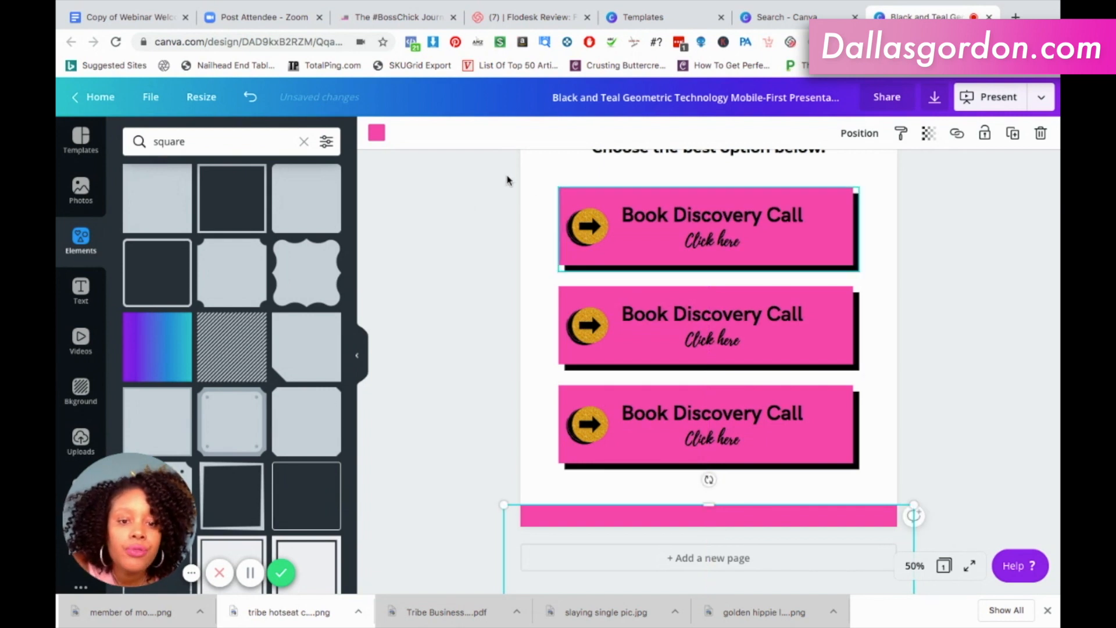
Recolour the pink strip along the page's bottom edge to black from the document colours.
left_click(378, 133)
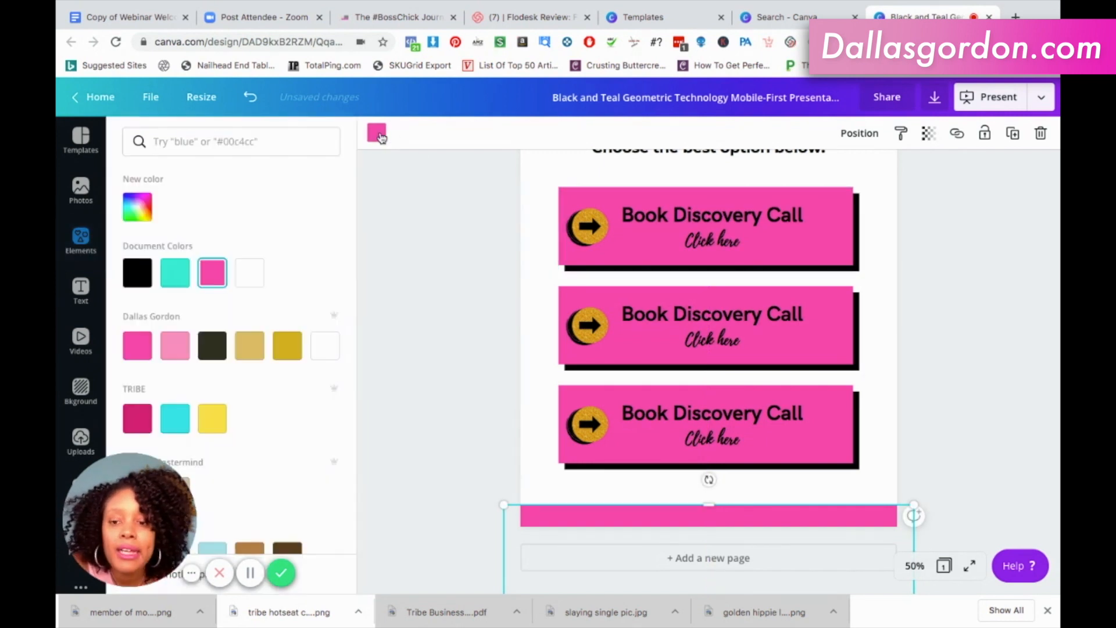
left_click(137, 273)
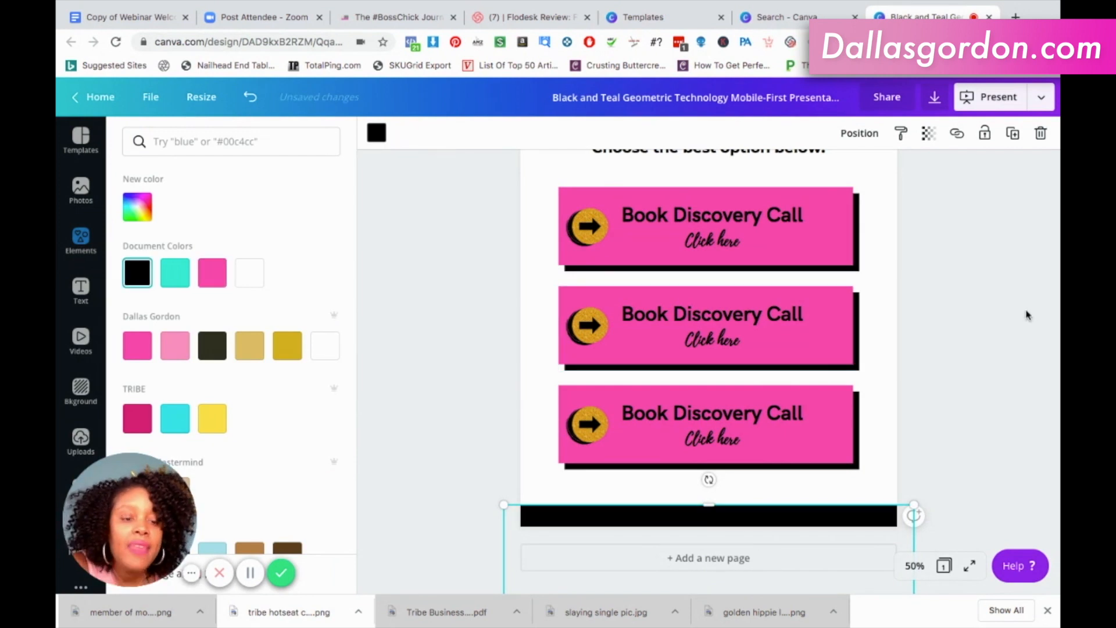
key("Escape")
key("Escape")
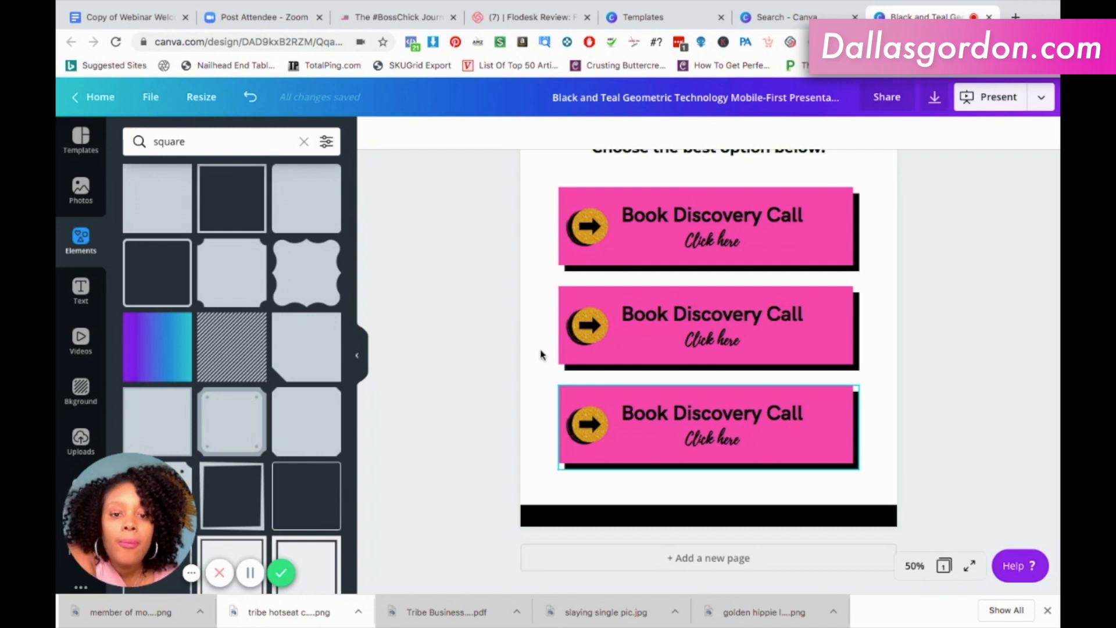
Add a subheading text, centre it on the black footer strip and colour it white.
left_click(81, 288)
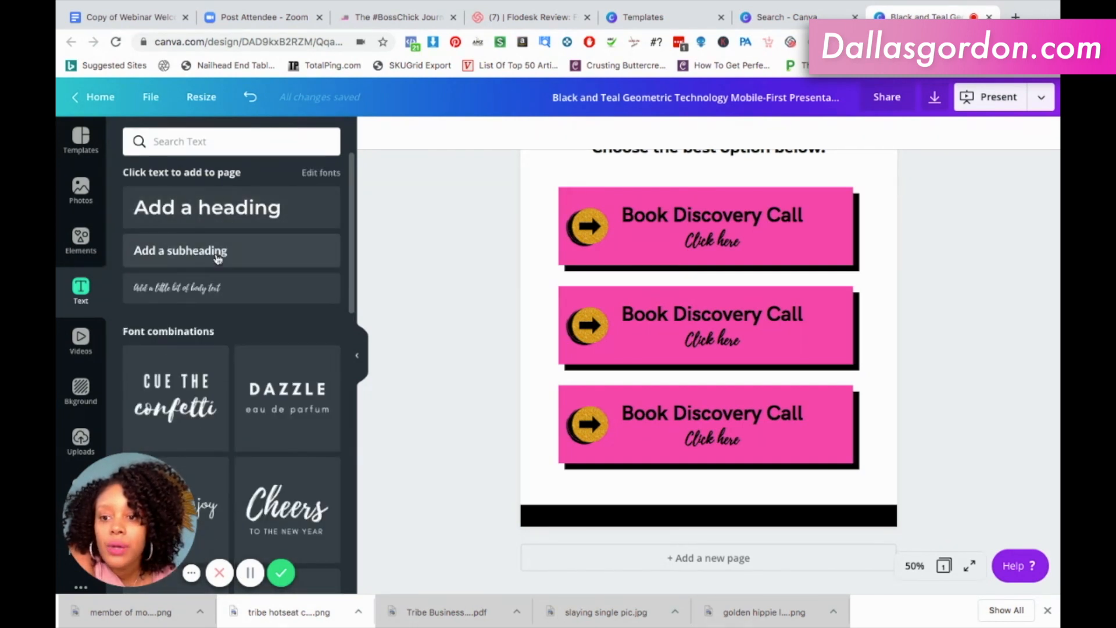
left_click(218, 258)
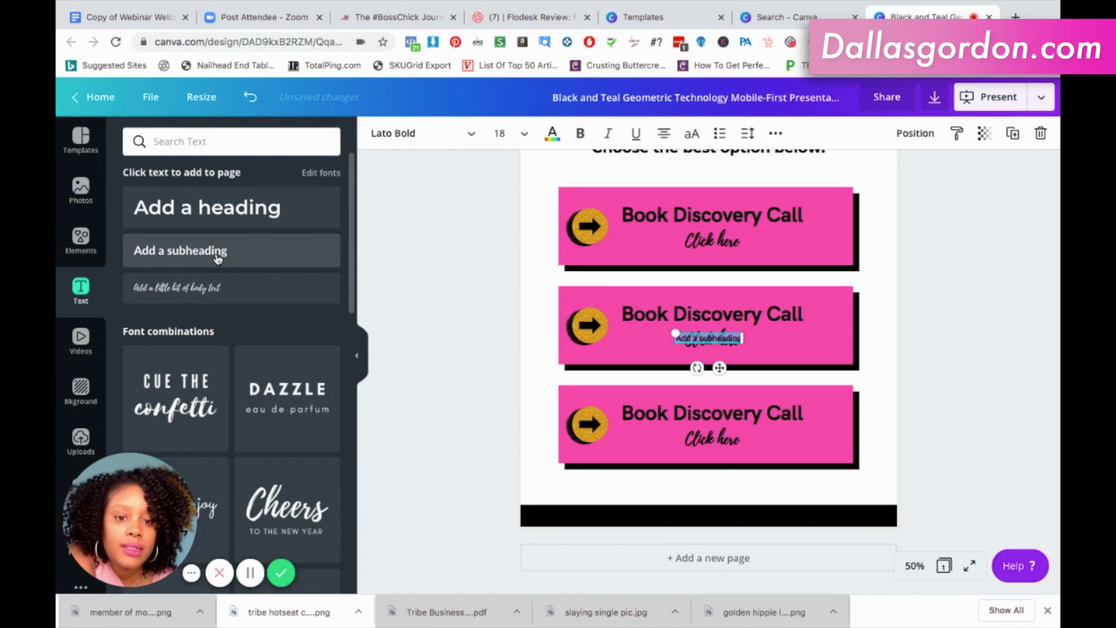
left_click_drag(727, 476, 738, 519)
left_click_drag(732, 532, 721, 550)
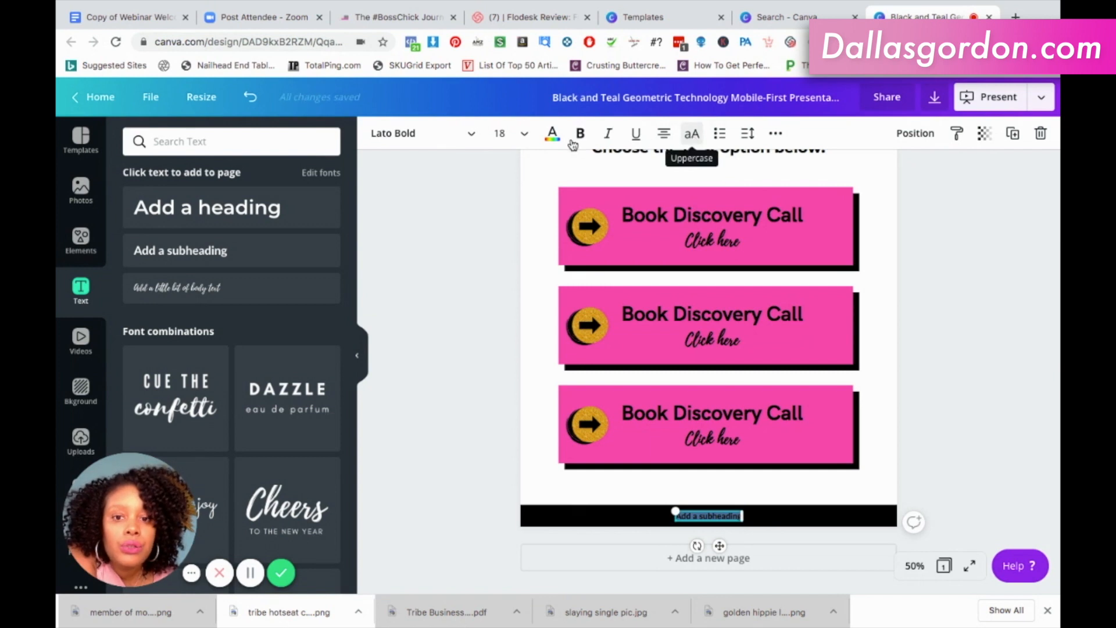
left_click(548, 142)
left_click(244, 280)
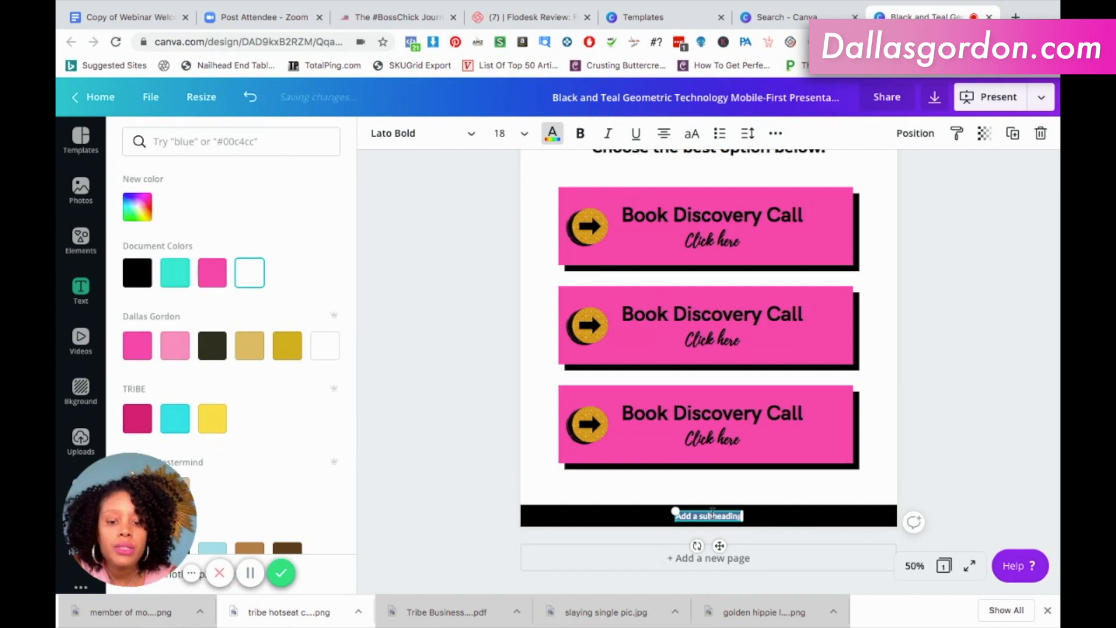
Replace the footer's placeholder text with "©ECQ MARKETING".
type("FOL")
type("M")
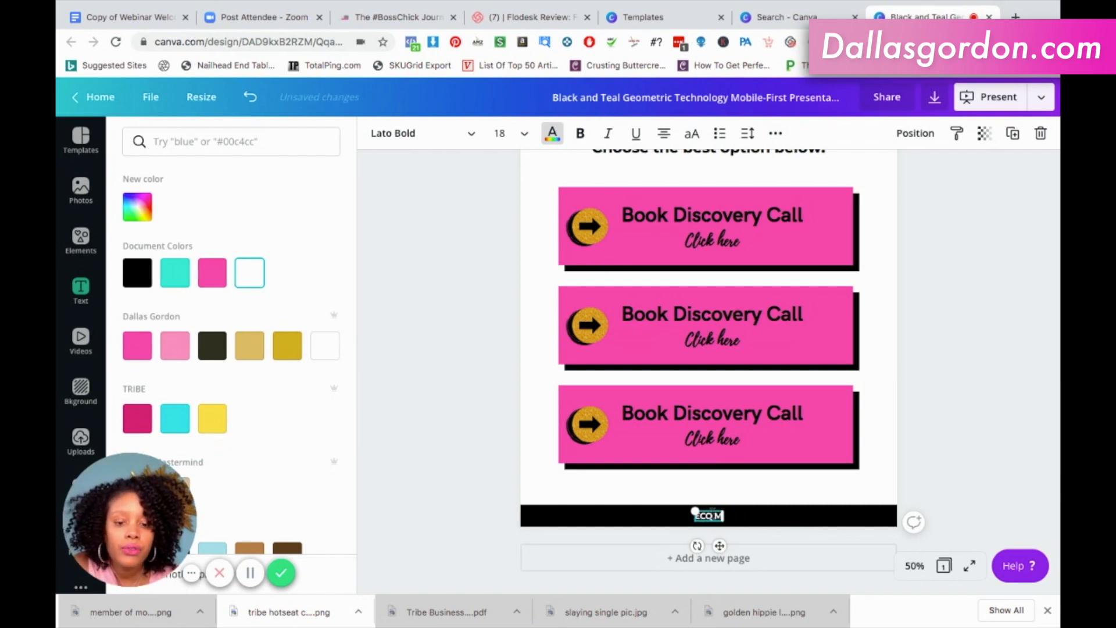
type("ARKETING")
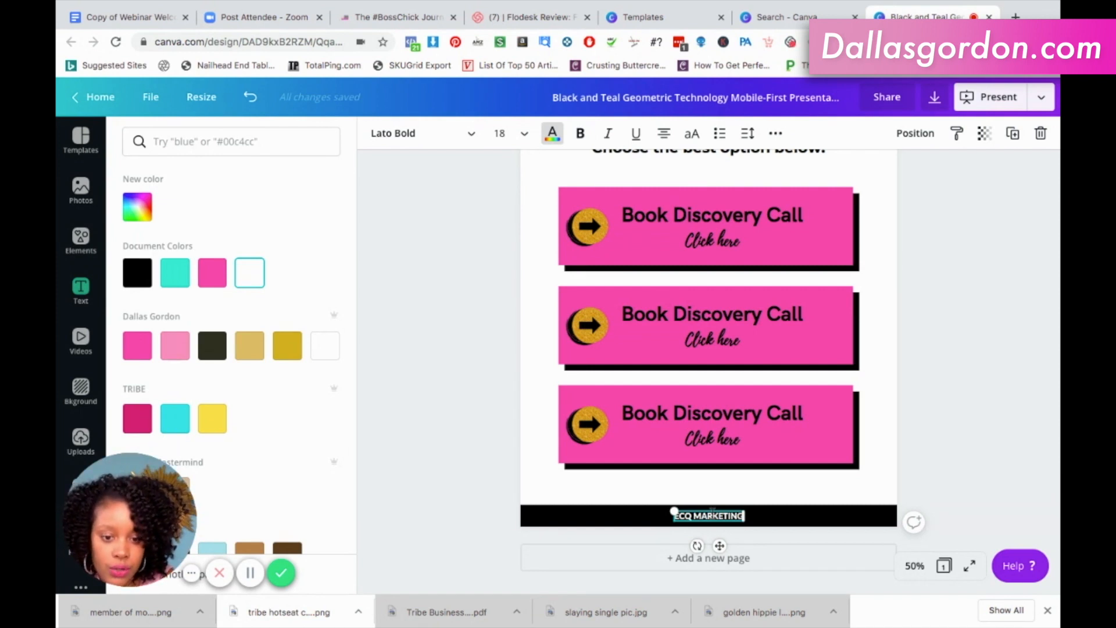
type("D")
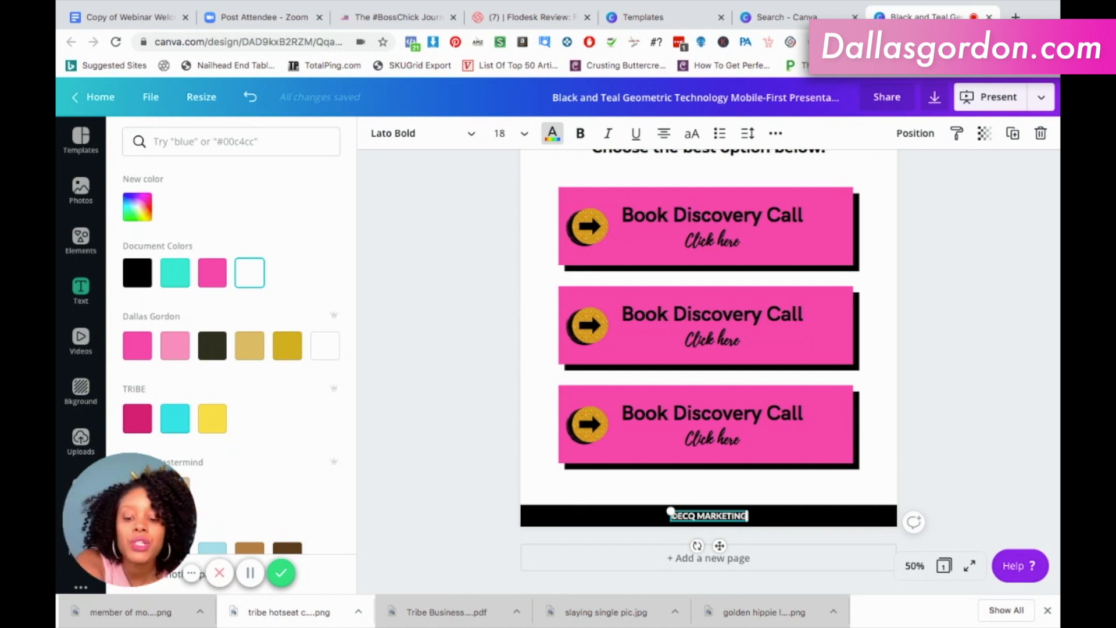
left_click(974, 419)
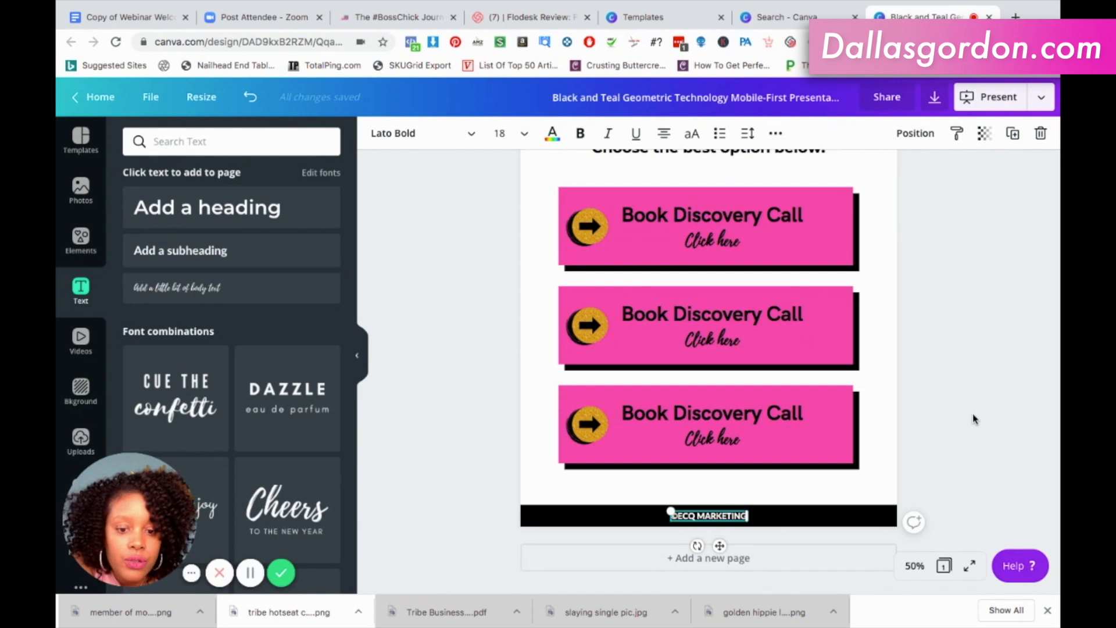
left_click(974, 419)
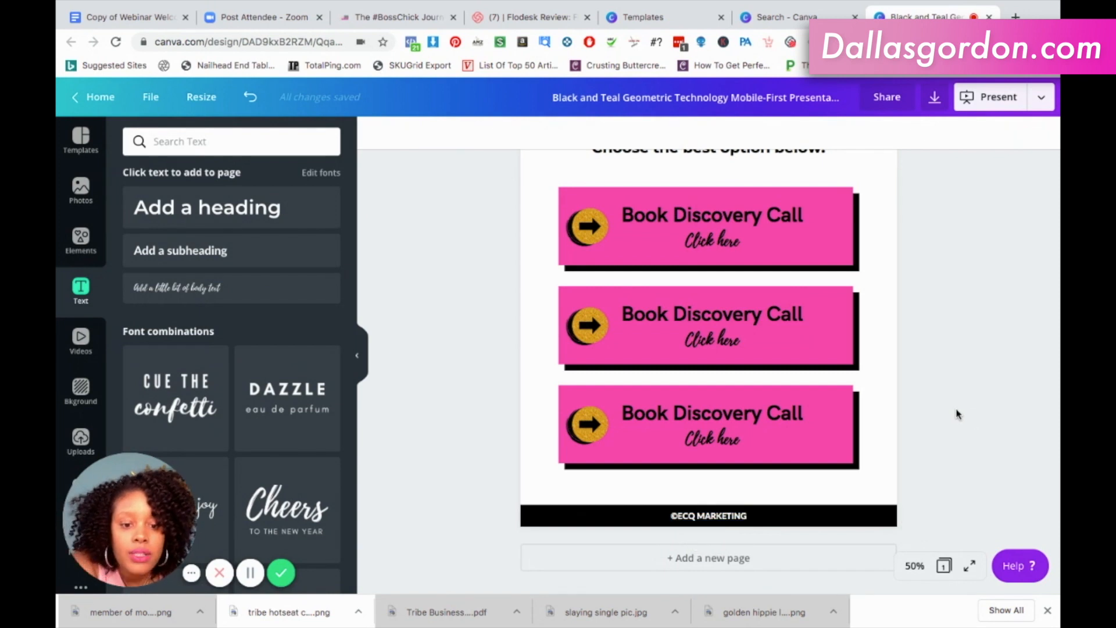
Search the elements for "gold abstract".
scroll(958, 413, "up", 6)
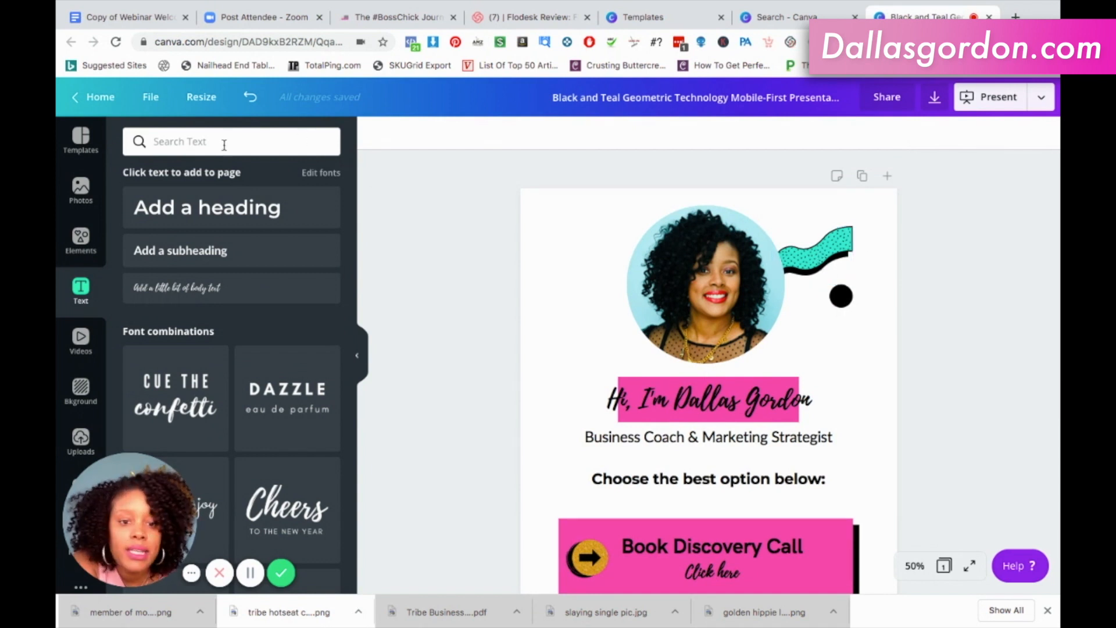
left_click(77, 239)
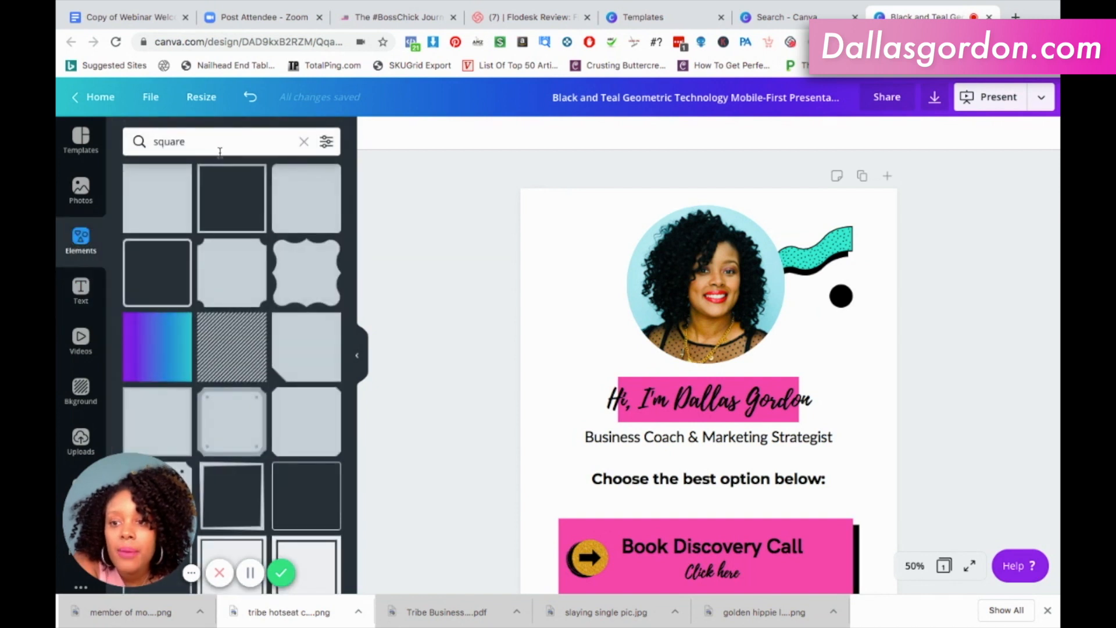
left_click(220, 153)
double_click(207, 142)
type("abs")
key("BackSpace")
key("BackSpace")
key("BackSpace")
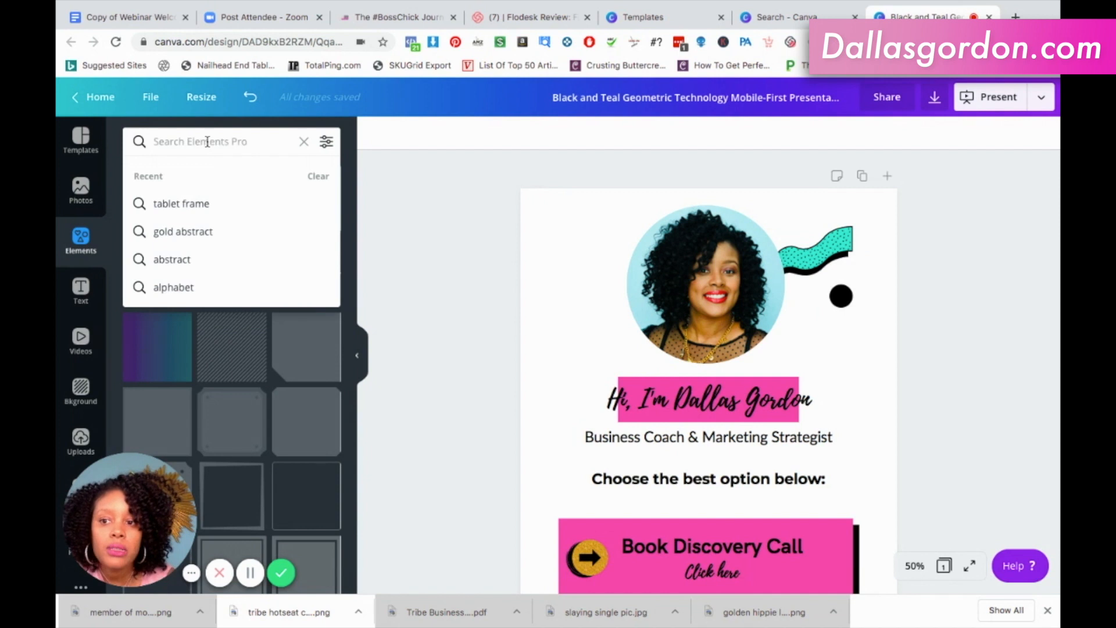
type("gold ab")
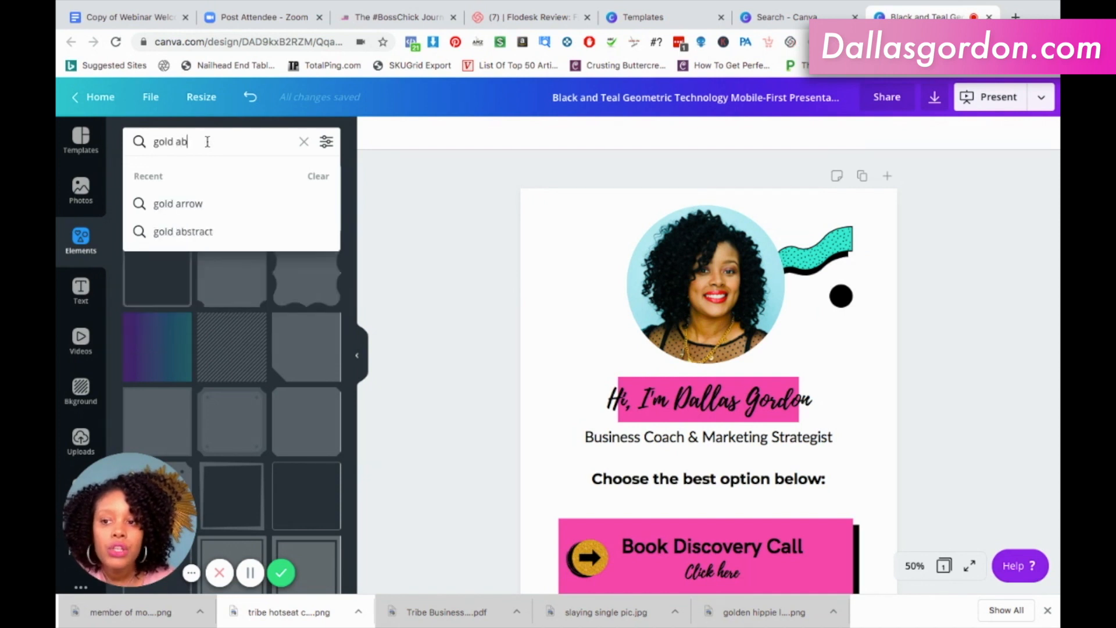
type("stract")
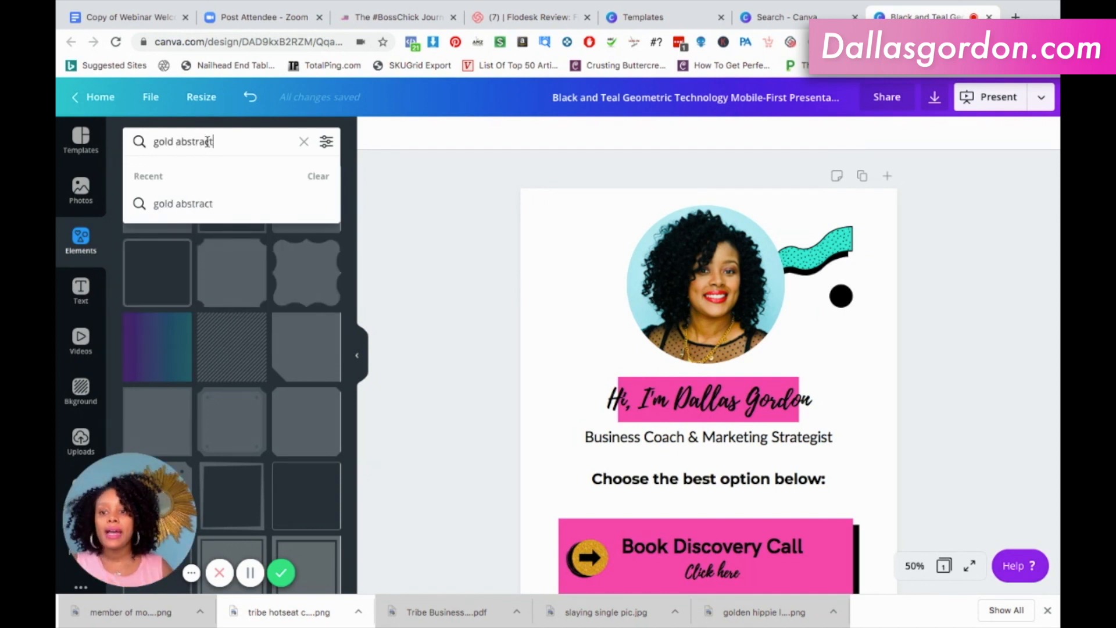
key("Return")
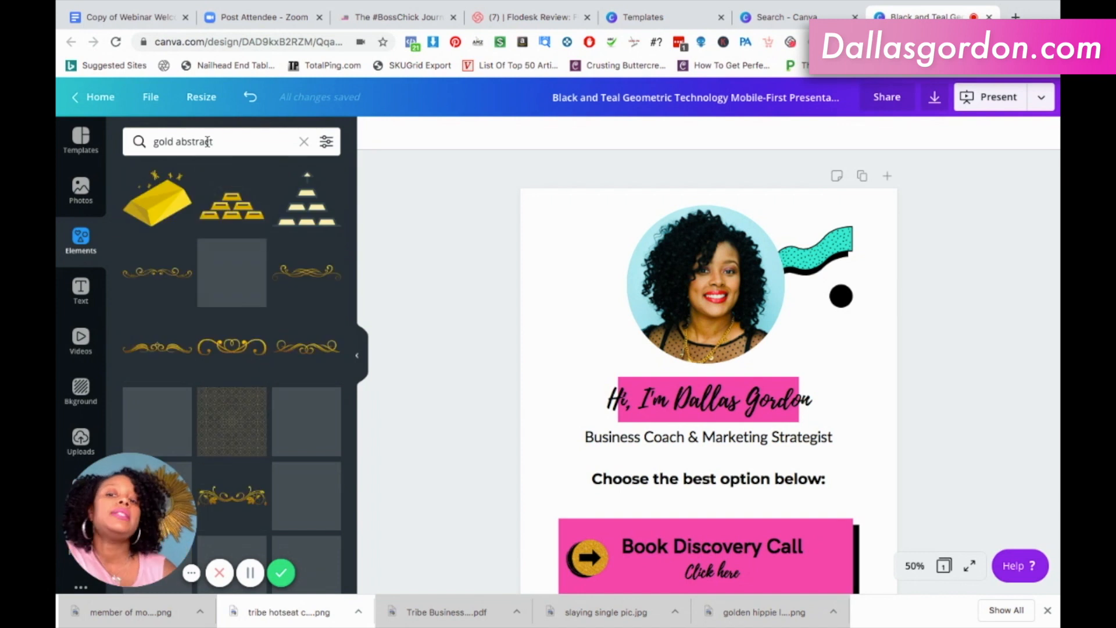
Delete the teal wavy shape beside the portrait and put the gold glitter brush stroke in its place.
scroll(234, 321, "down", 1)
scroll(233, 321, "down", 8)
scroll(232, 321, "down", 5)
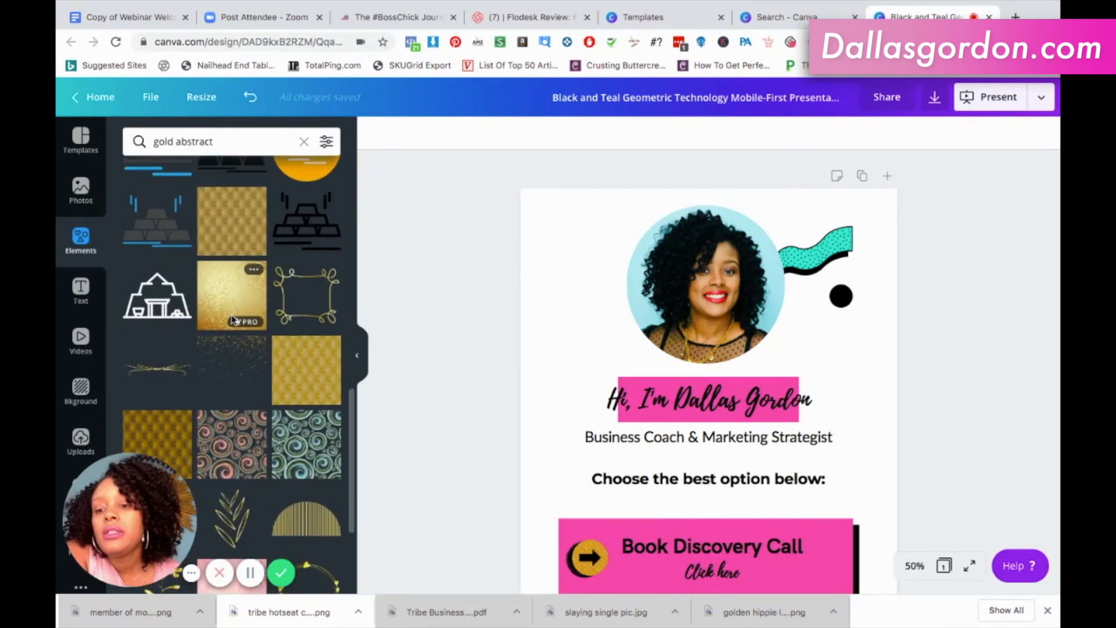
scroll(233, 320, "down", 5)
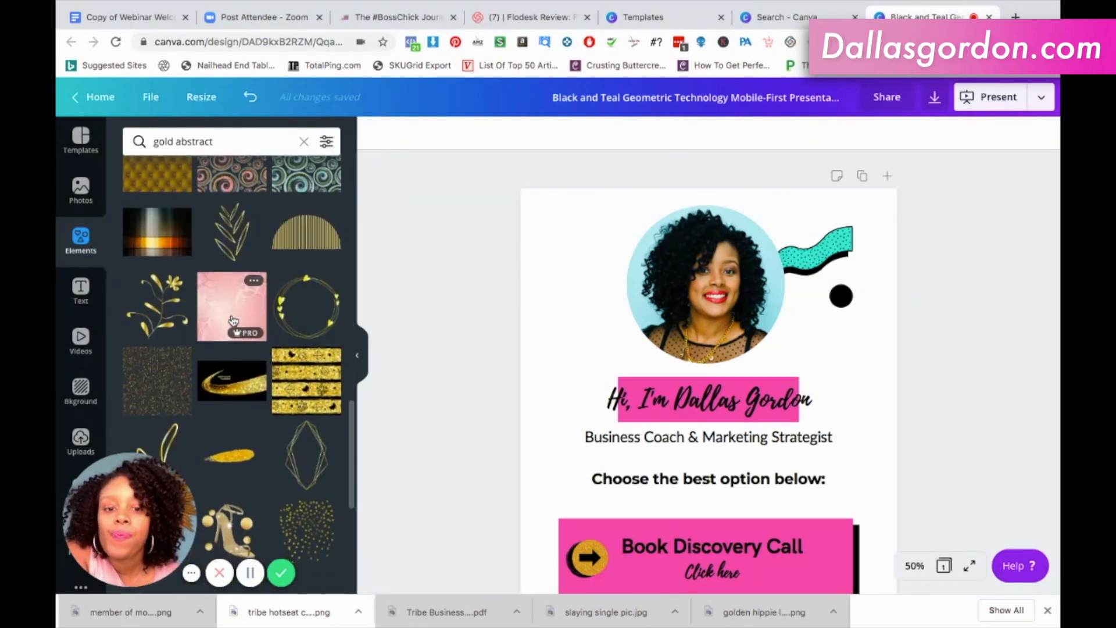
scroll(233, 321, "down", 3)
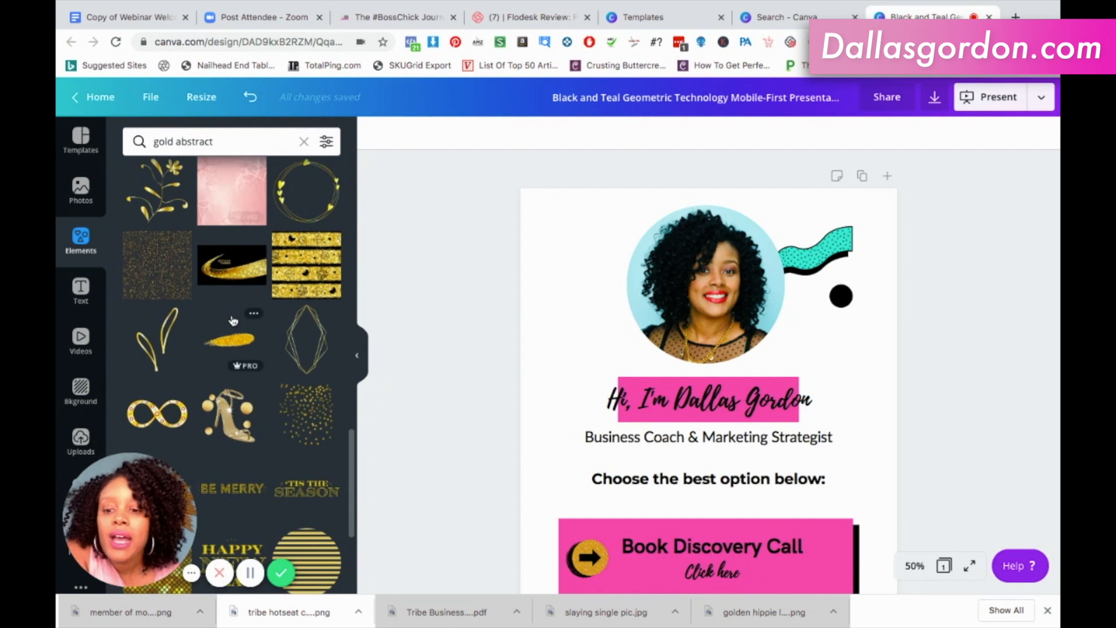
scroll(234, 320, "down", 1)
left_click(814, 248)
key("Delete")
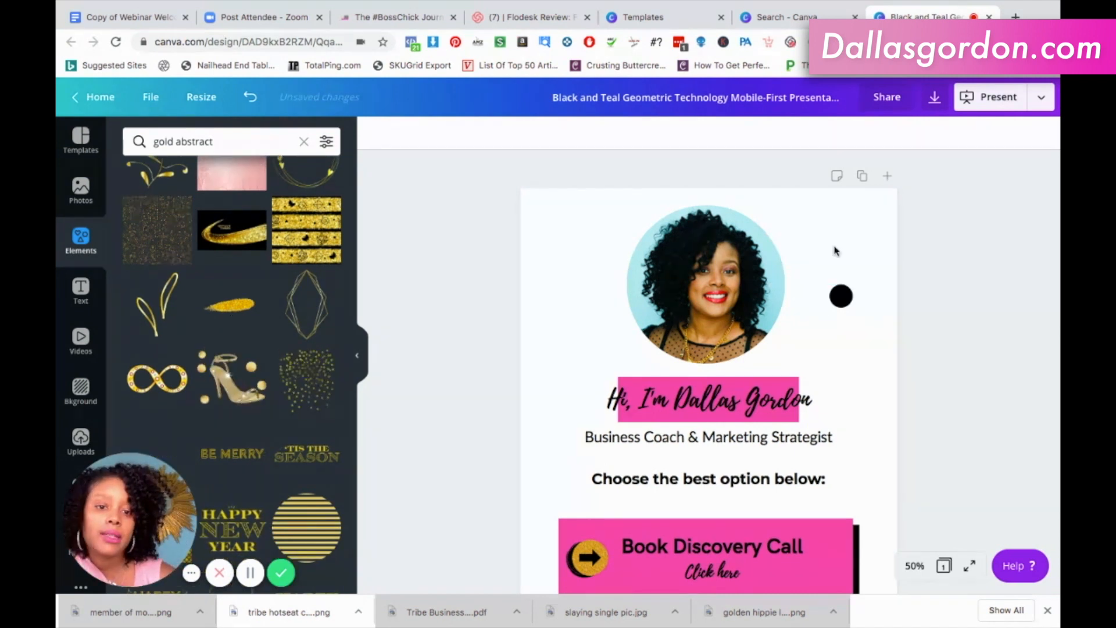
left_click_drag(226, 308, 730, 530)
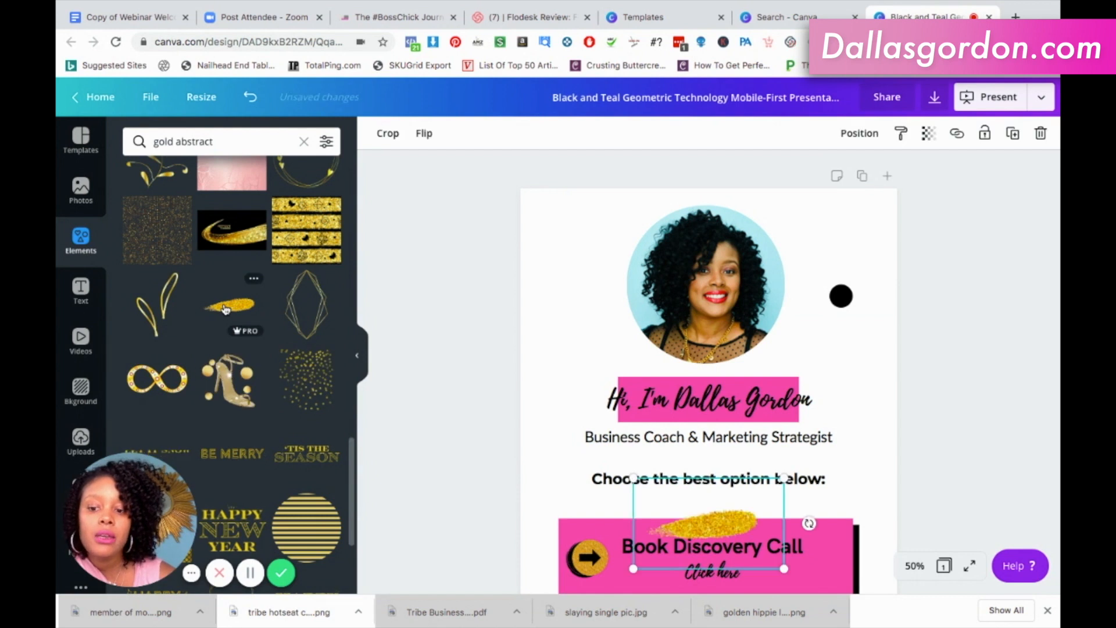
mouse_move(730, 530)
left_mouse_down()
mouse_move(817, 256)
mouse_move(830, 251)
mouse_move(829, 266)
left_mouse_up()
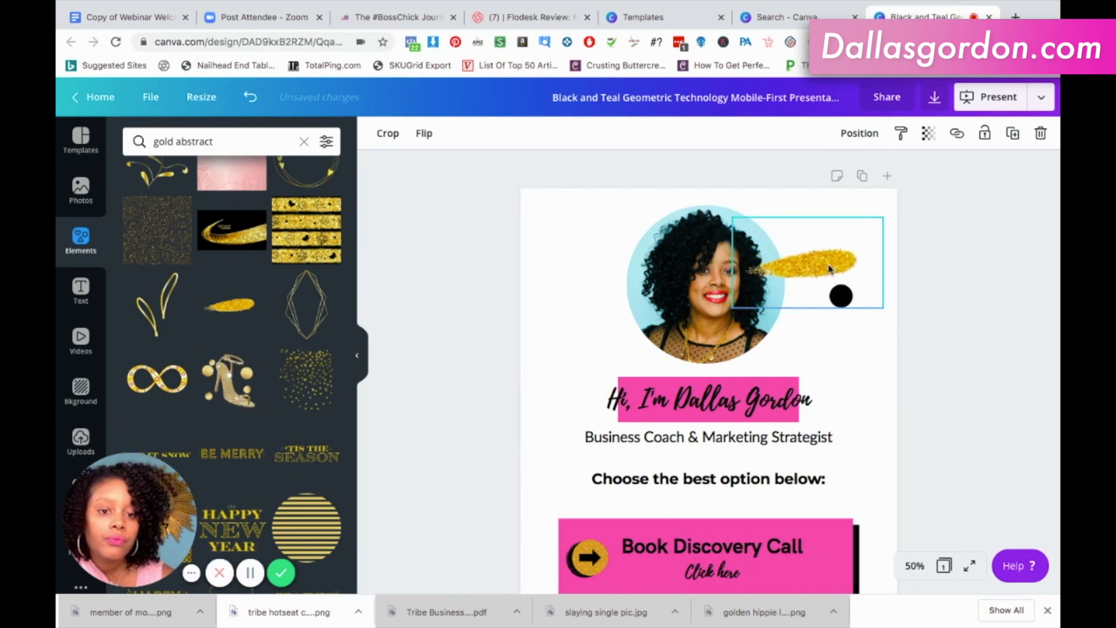
left_click(866, 354)
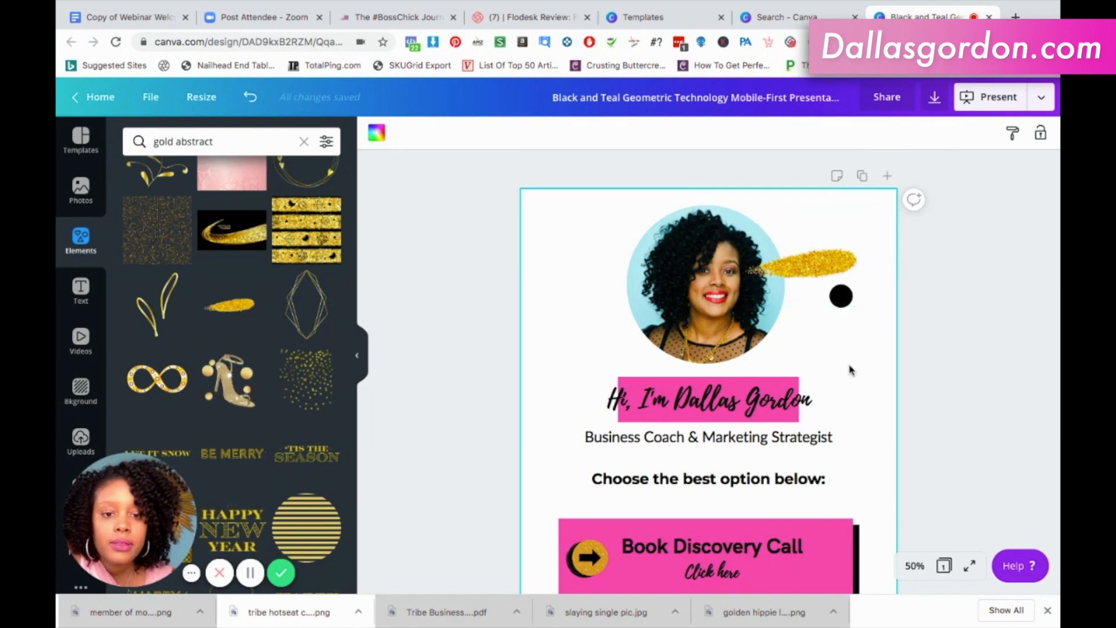
Send the gold brush stroke one level backward, behind the circular portrait.
left_click(814, 270)
left_click(857, 135)
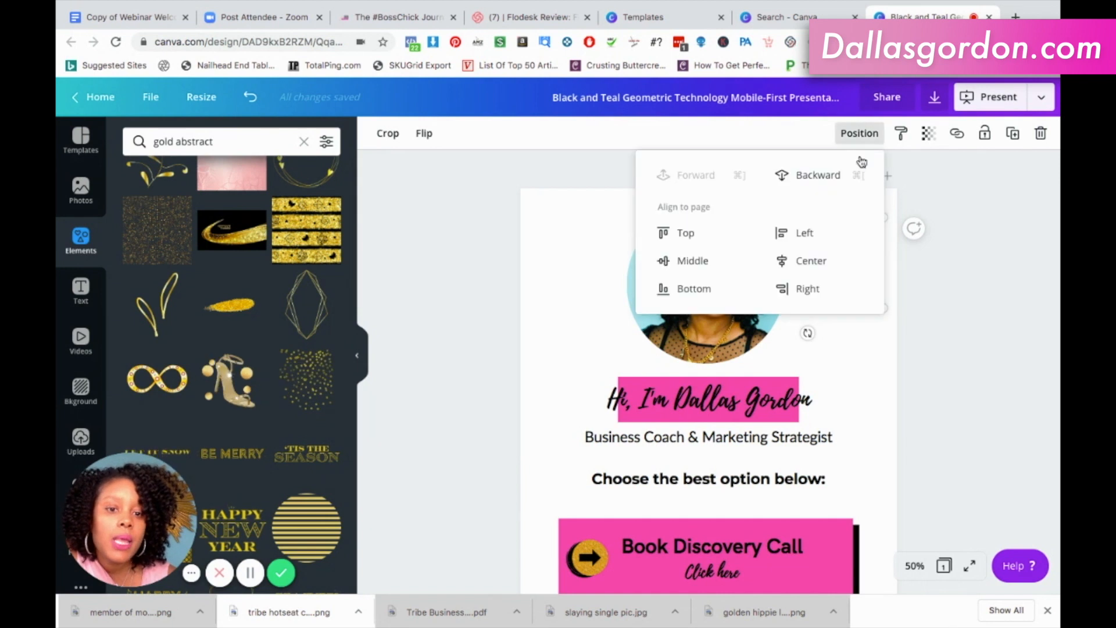
left_click(808, 175)
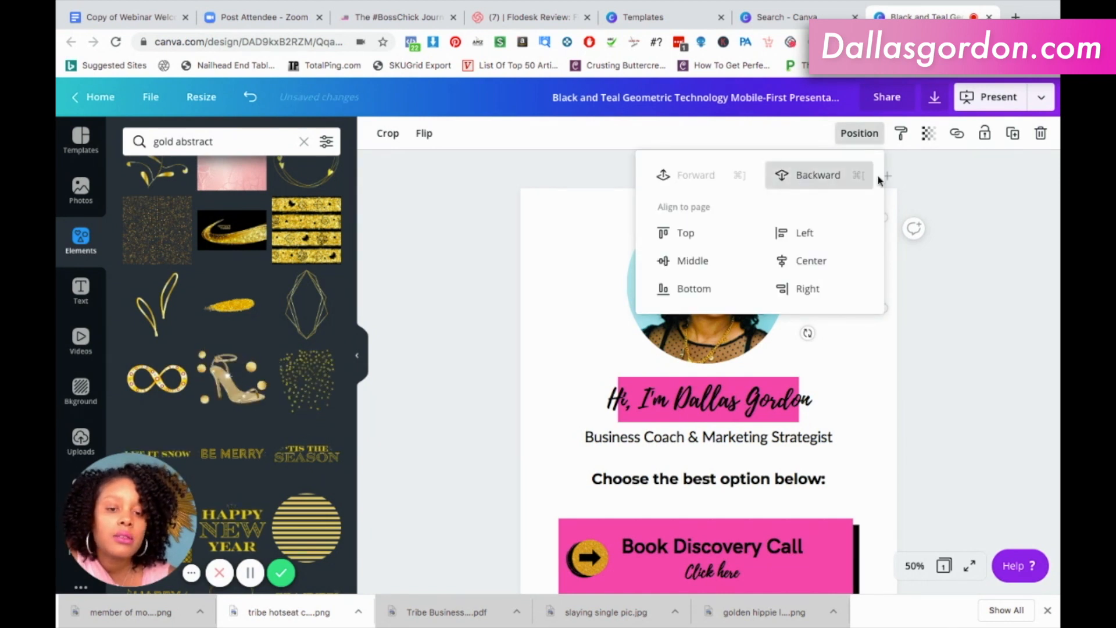
left_click(861, 354)
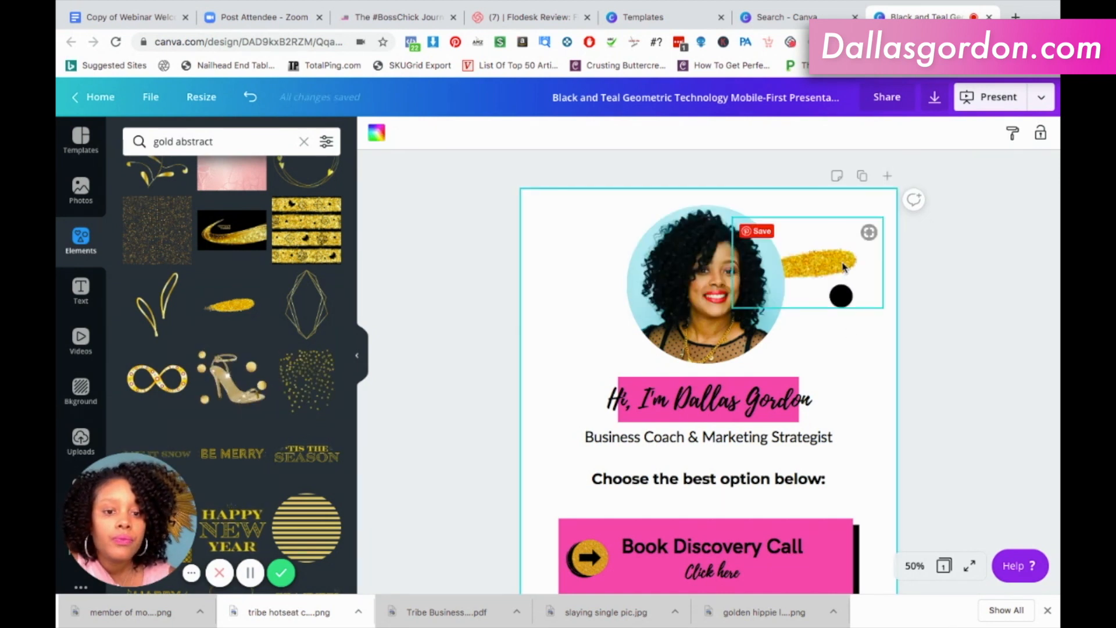
Browse the gold abstract results for a different gold brush stroke to decorate the portrait.
scroll(261, 320, "down", 3)
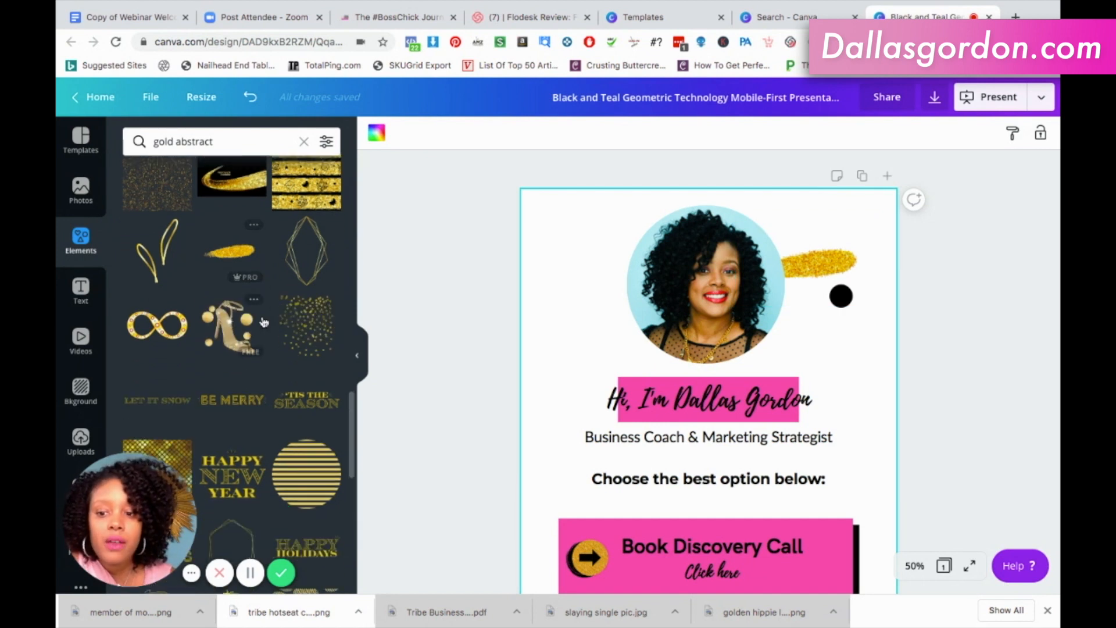
scroll(264, 321, "down", 8)
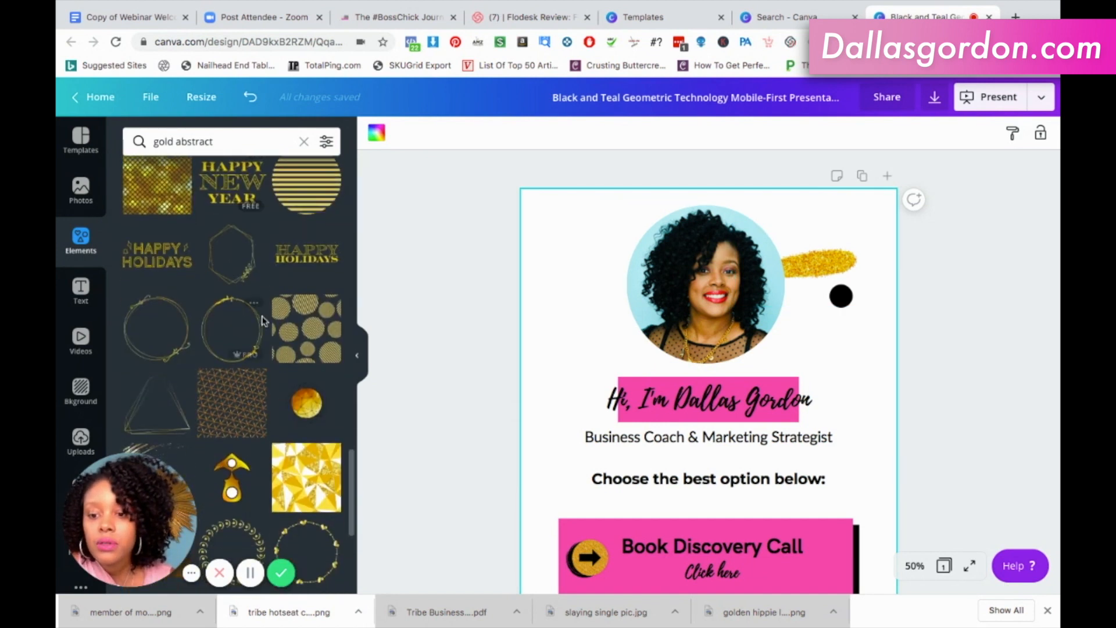
scroll(264, 322, "down", 8)
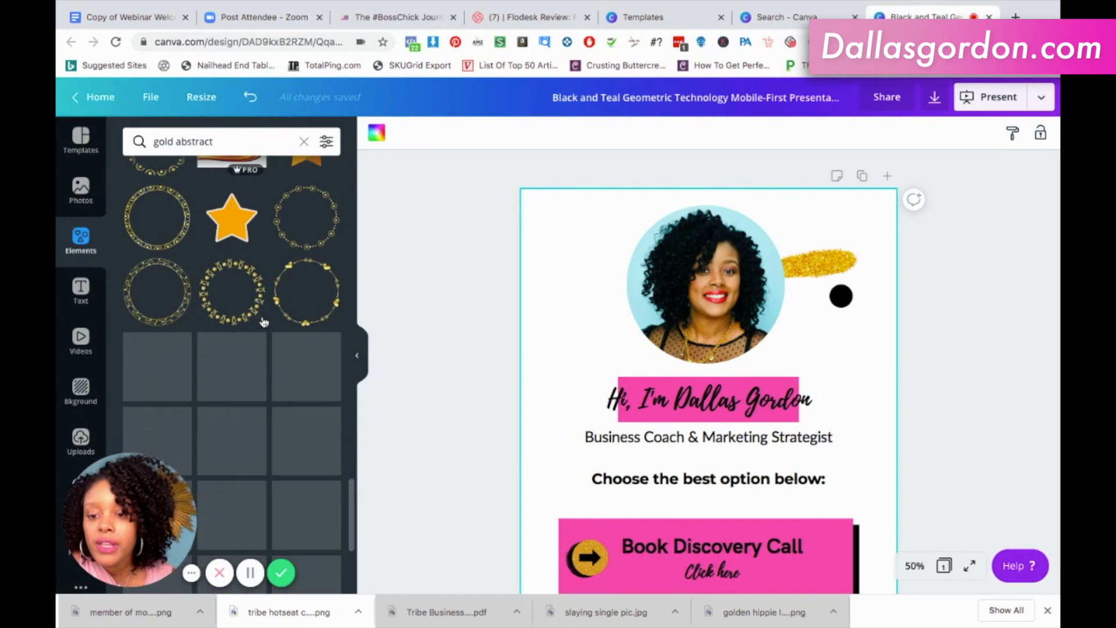
scroll(300, 436, "down", 1)
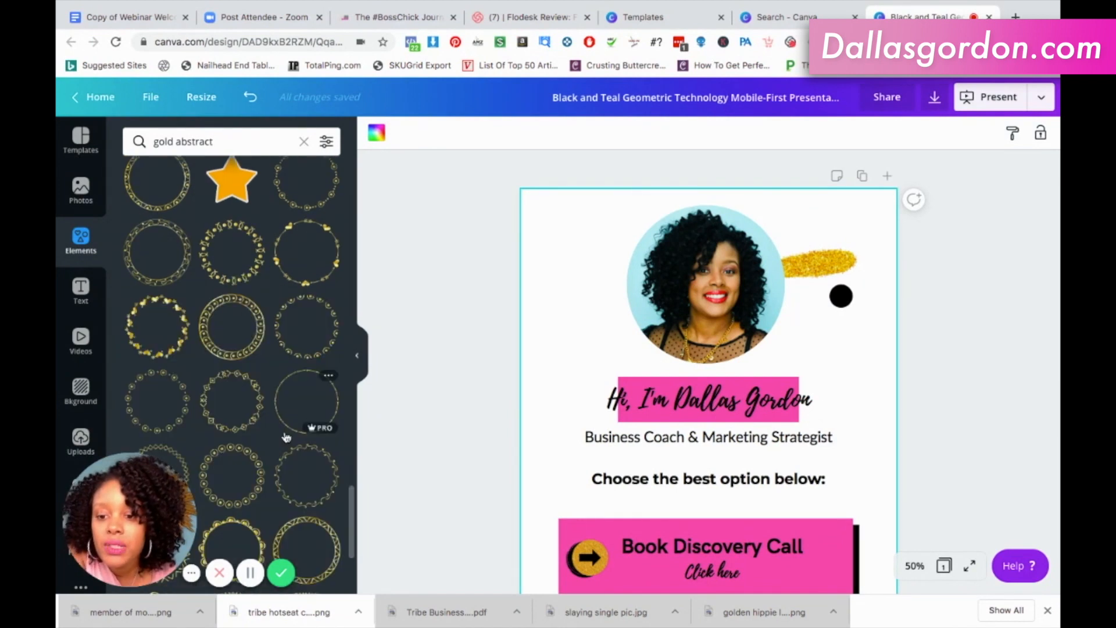
scroll(285, 438, "down", 8)
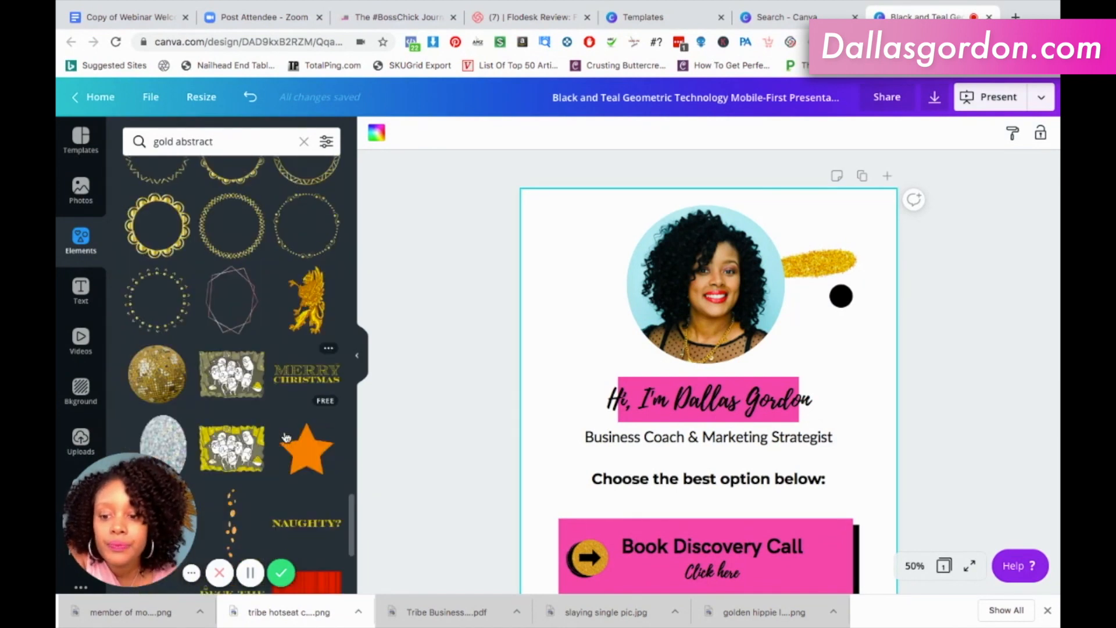
scroll(285, 437, "down", 5)
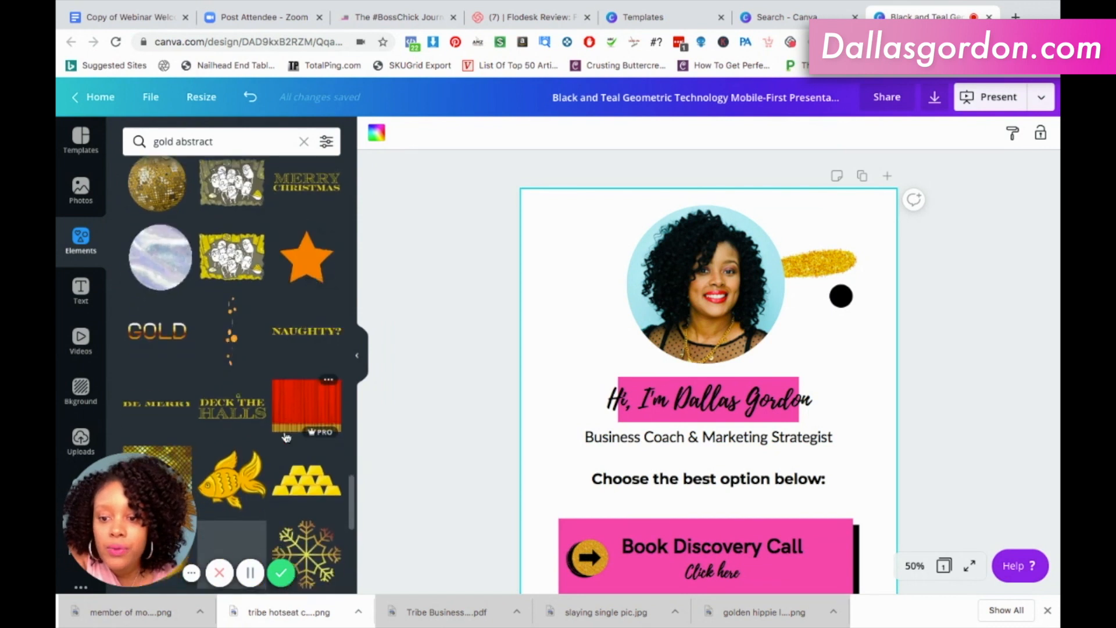
scroll(285, 438, "down", 7)
scroll(287, 436, "up", 1)
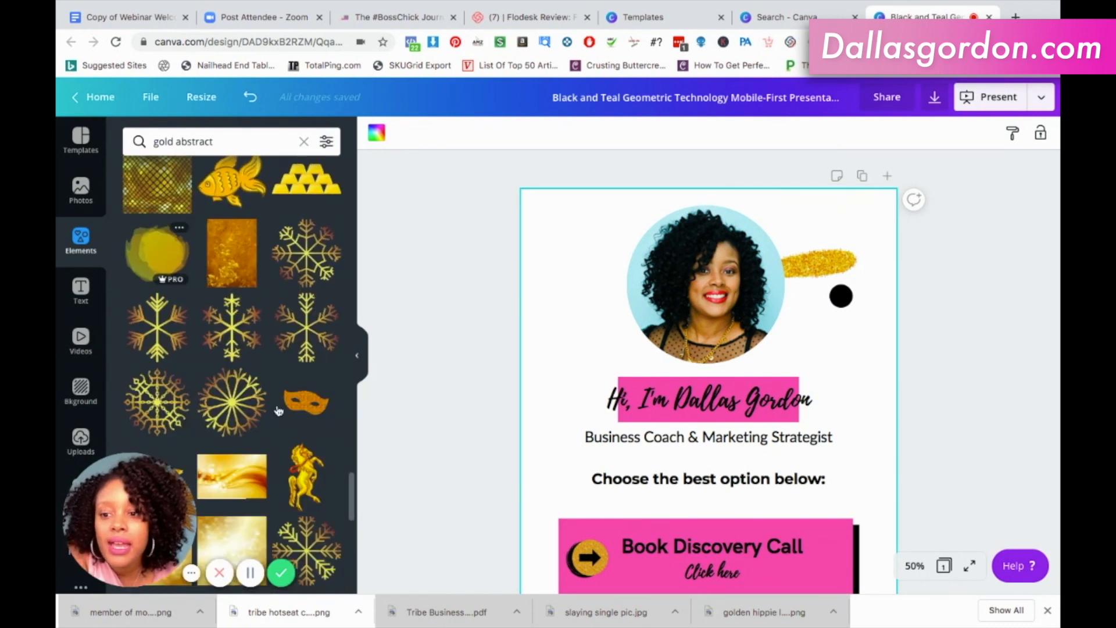
scroll(282, 416, "down", 5)
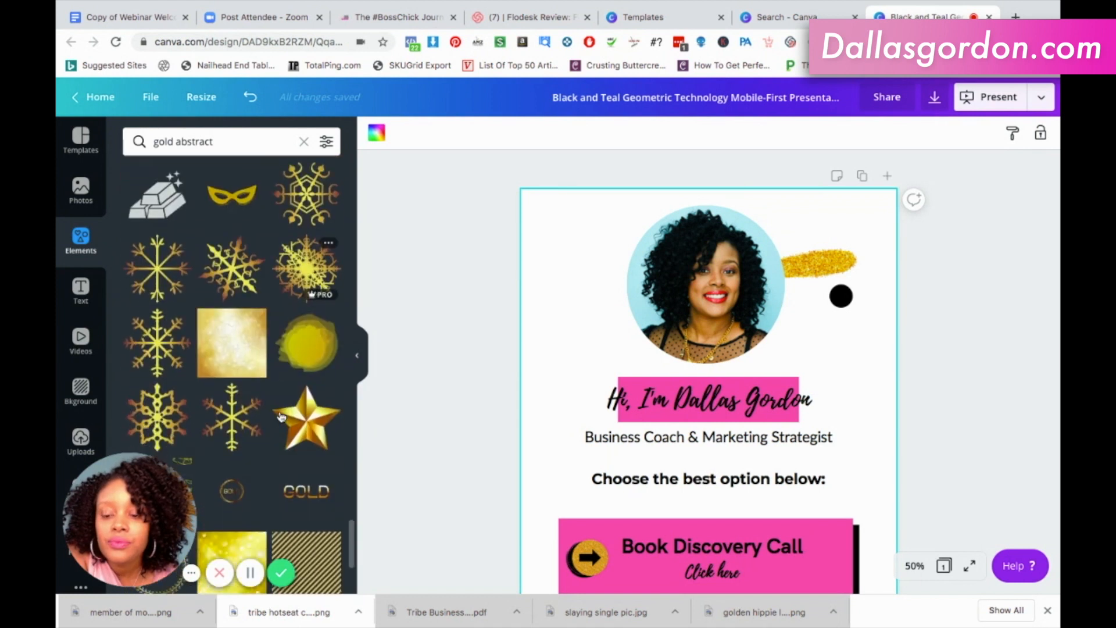
scroll(281, 416, "down", 8)
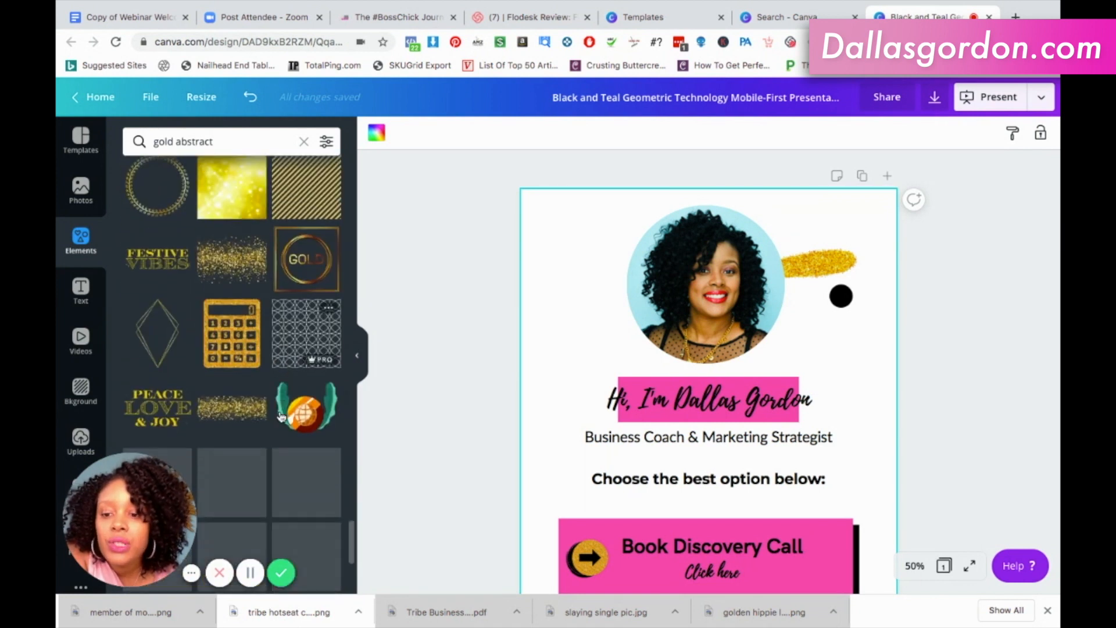
scroll(281, 416, "down", 8)
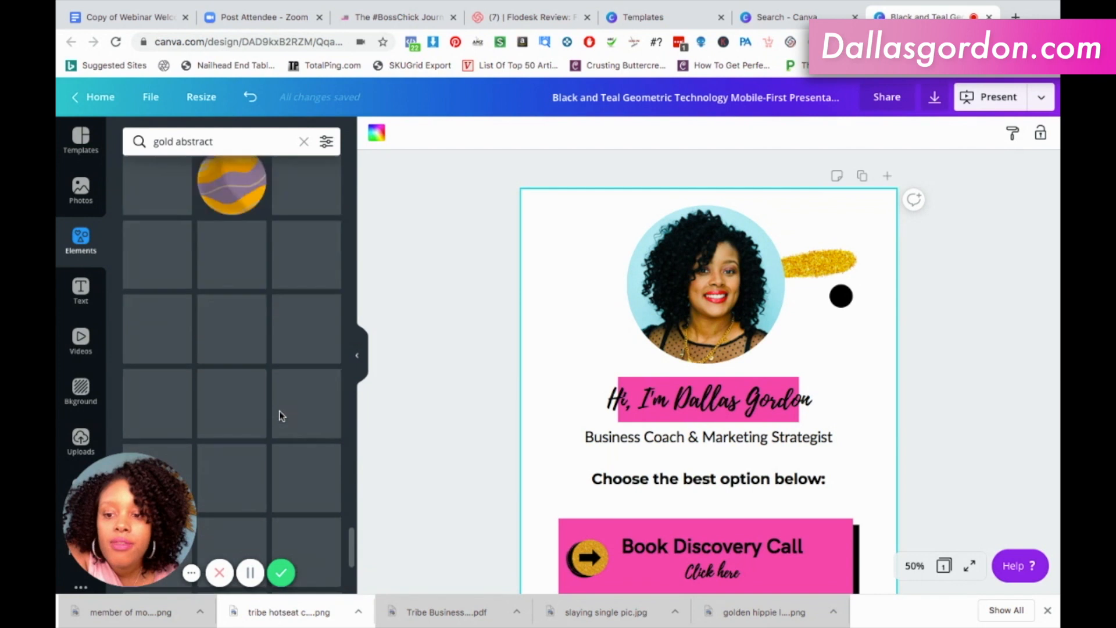
scroll(281, 416, "down", 1)
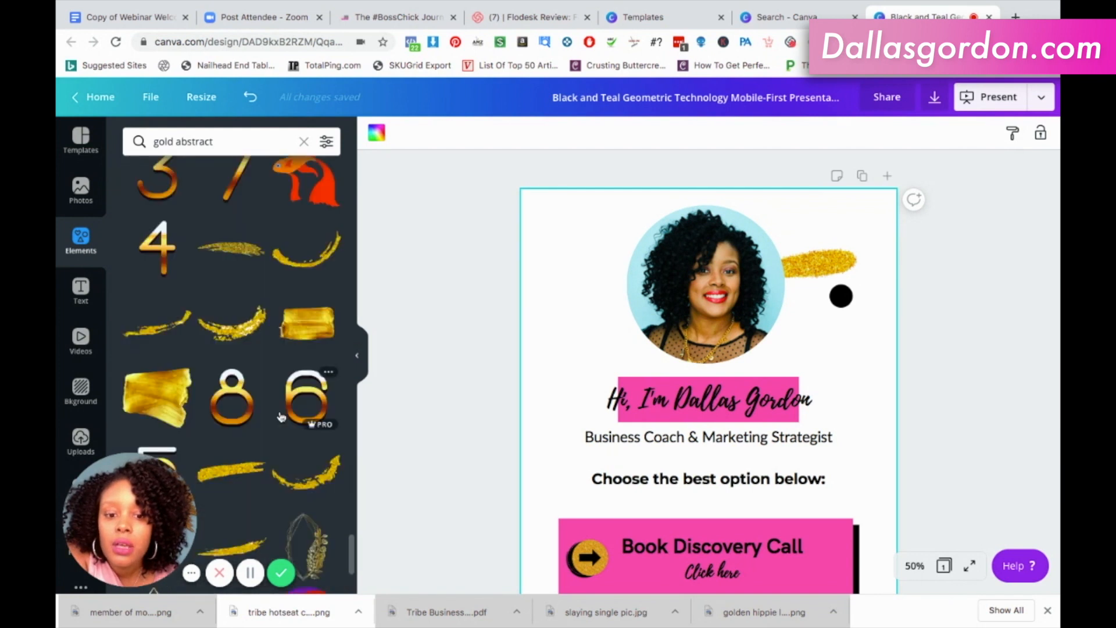
scroll(281, 416, "up", 3)
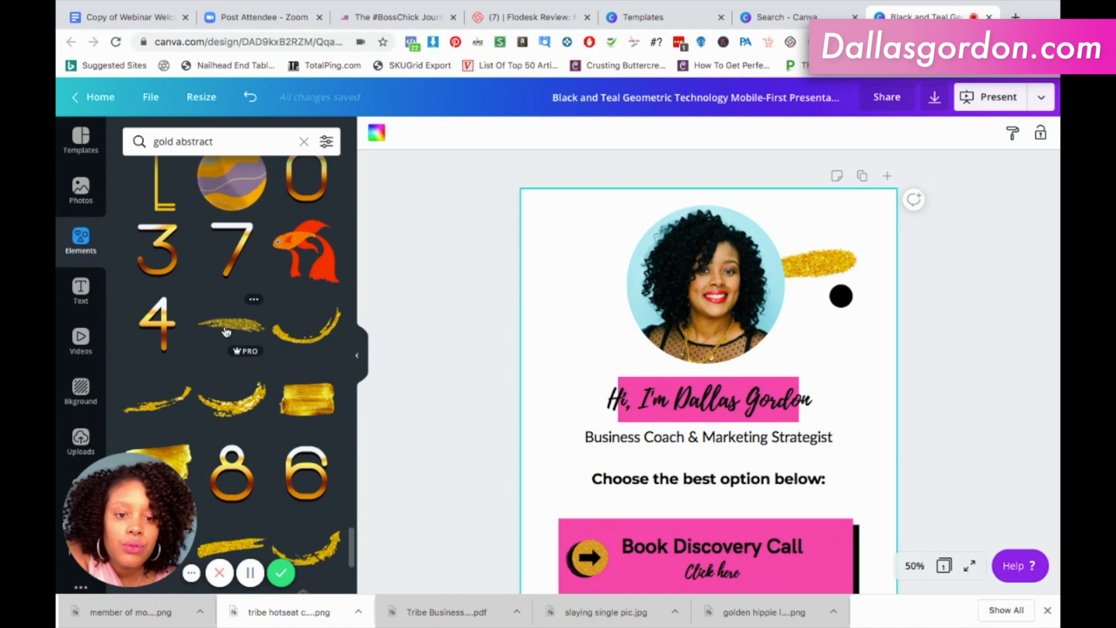
Delete the gold glitter brush stroke beside the circular portrait.
left_click(822, 266)
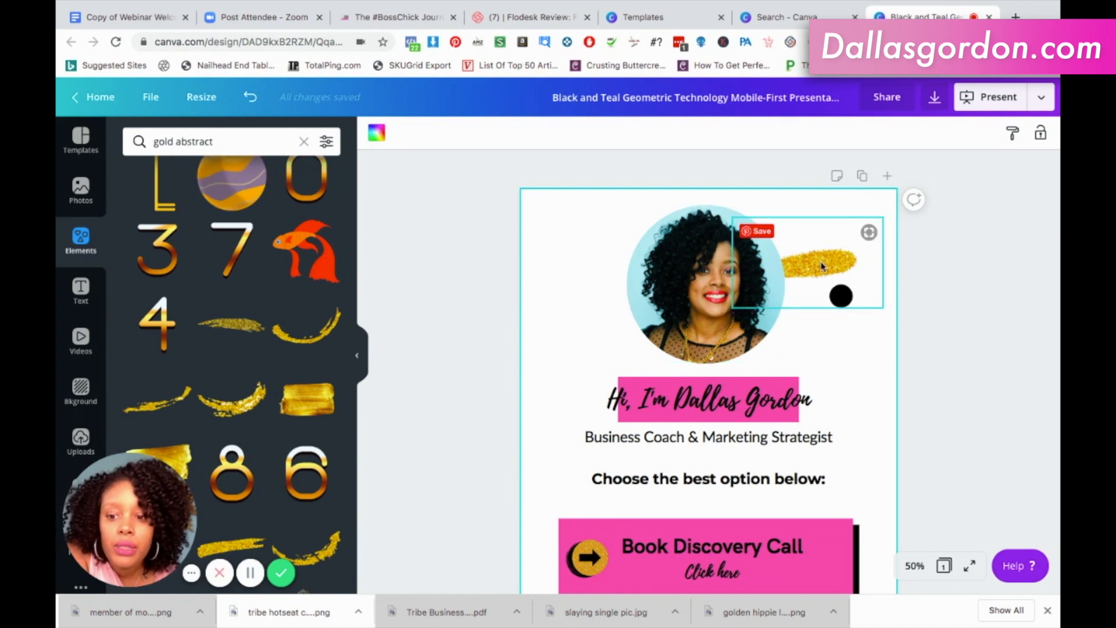
left_click(821, 267)
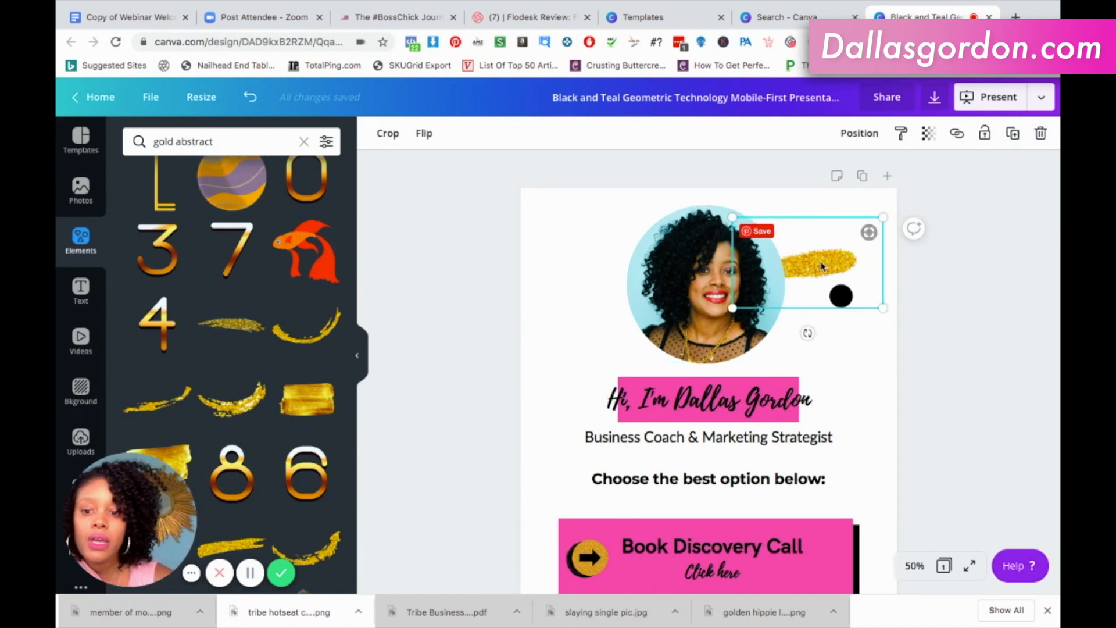
key("Delete")
Add the curved gold brush stroke from the gold abstract results and place it along the lower edge of the circular portrait.
scroll(221, 360, "down", 2)
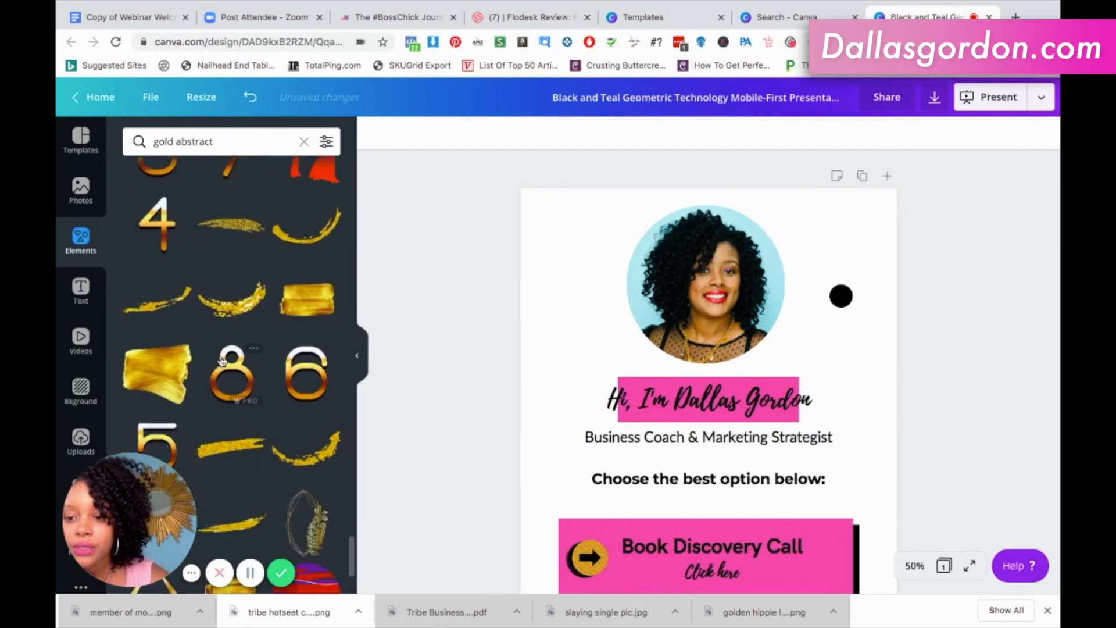
scroll(221, 361, "up", 1)
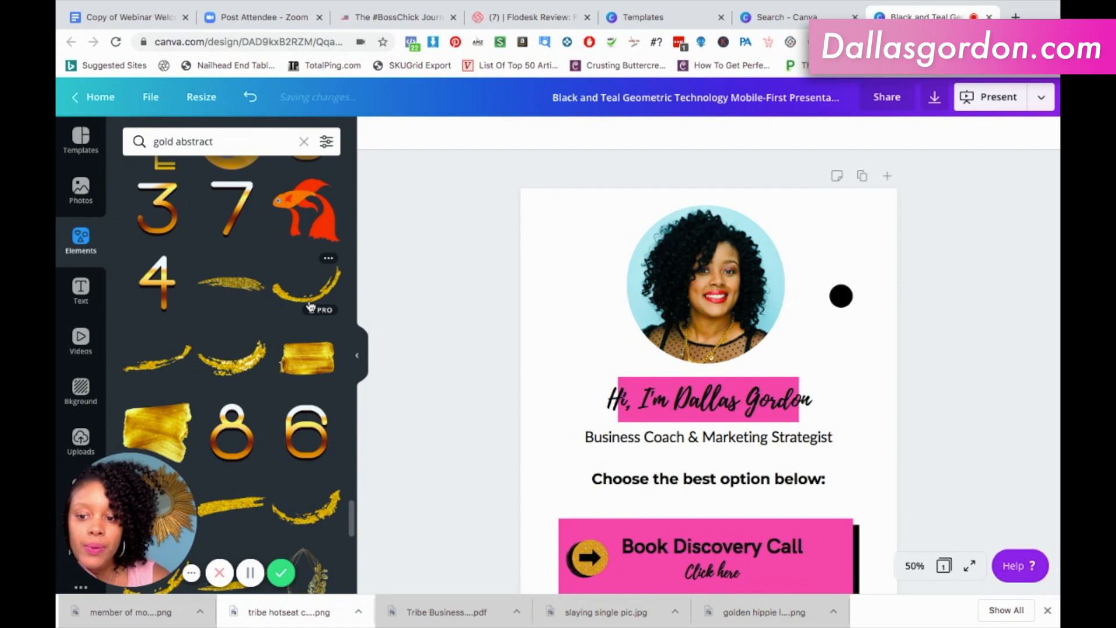
left_click(309, 306)
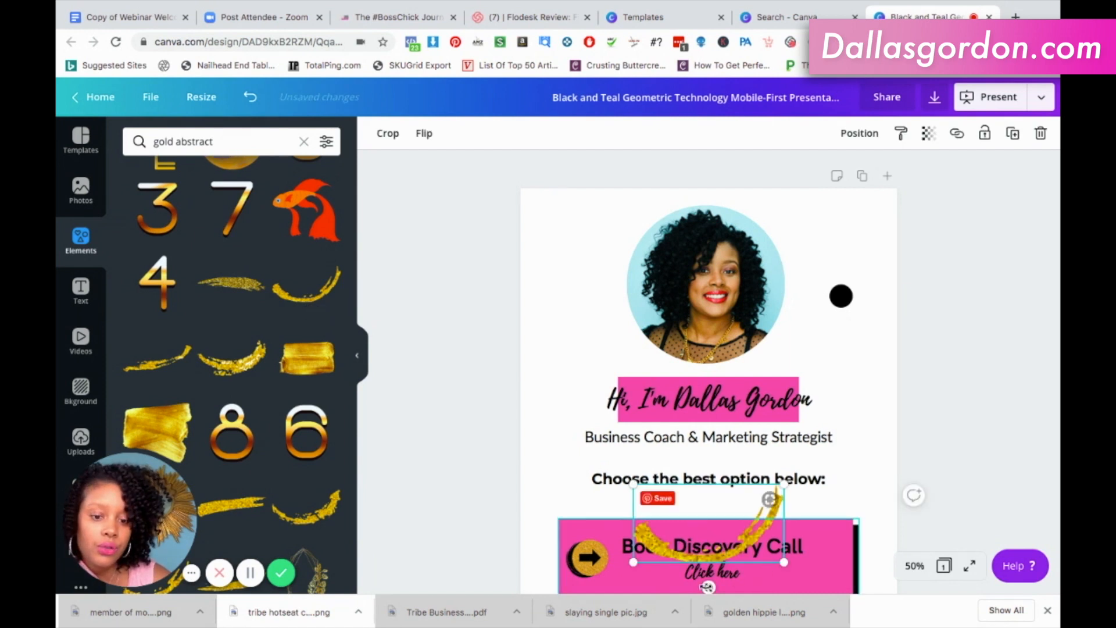
scroll(763, 521, "down", 1)
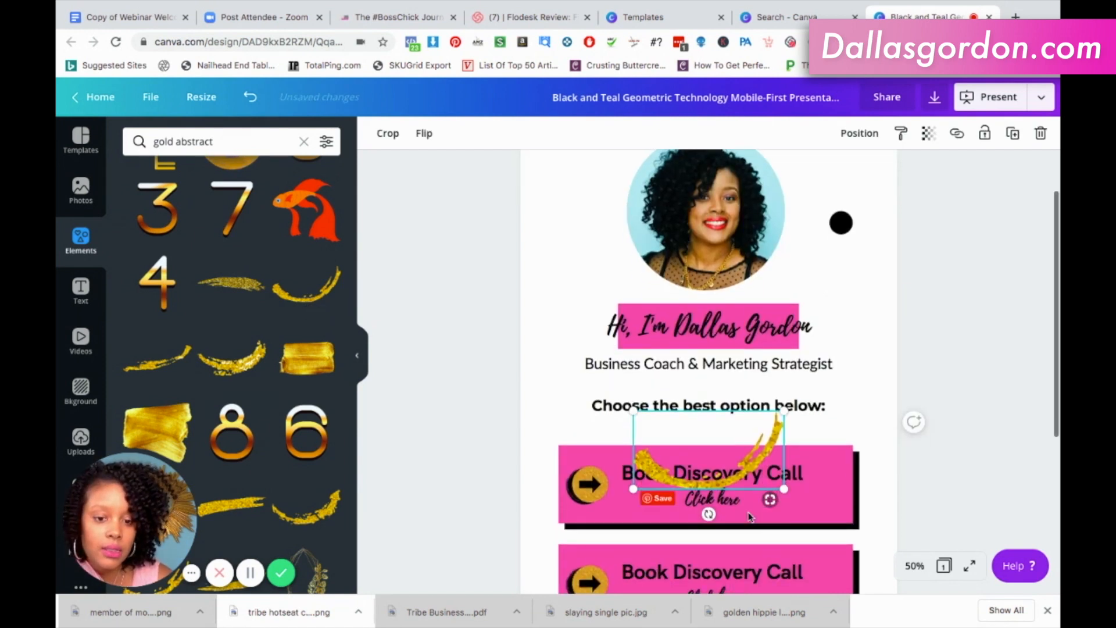
left_click_drag(751, 423, 751, 286)
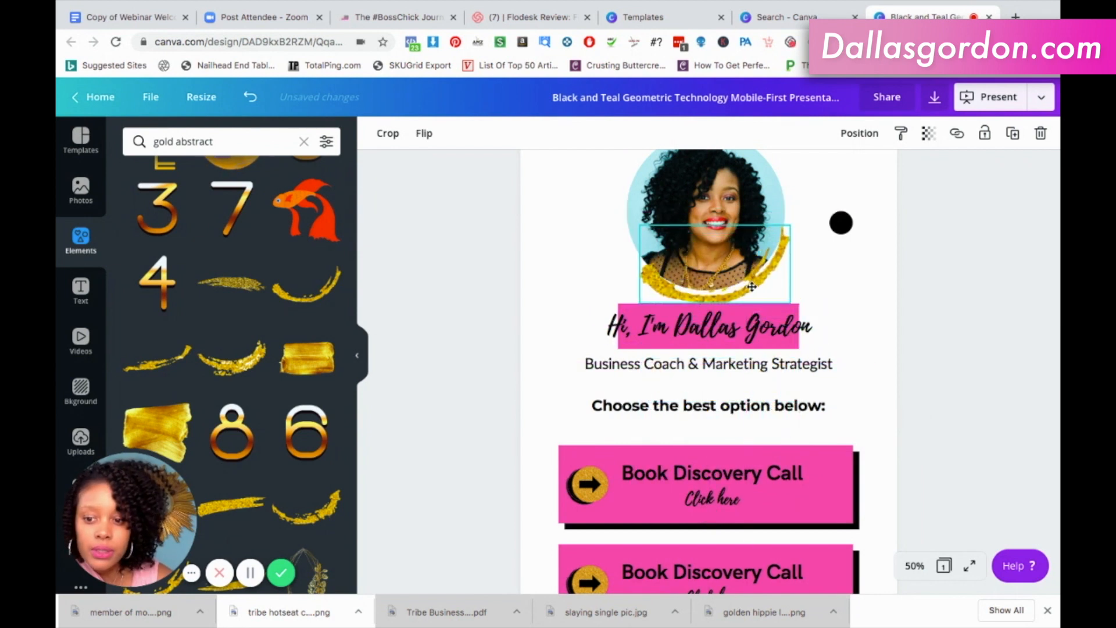
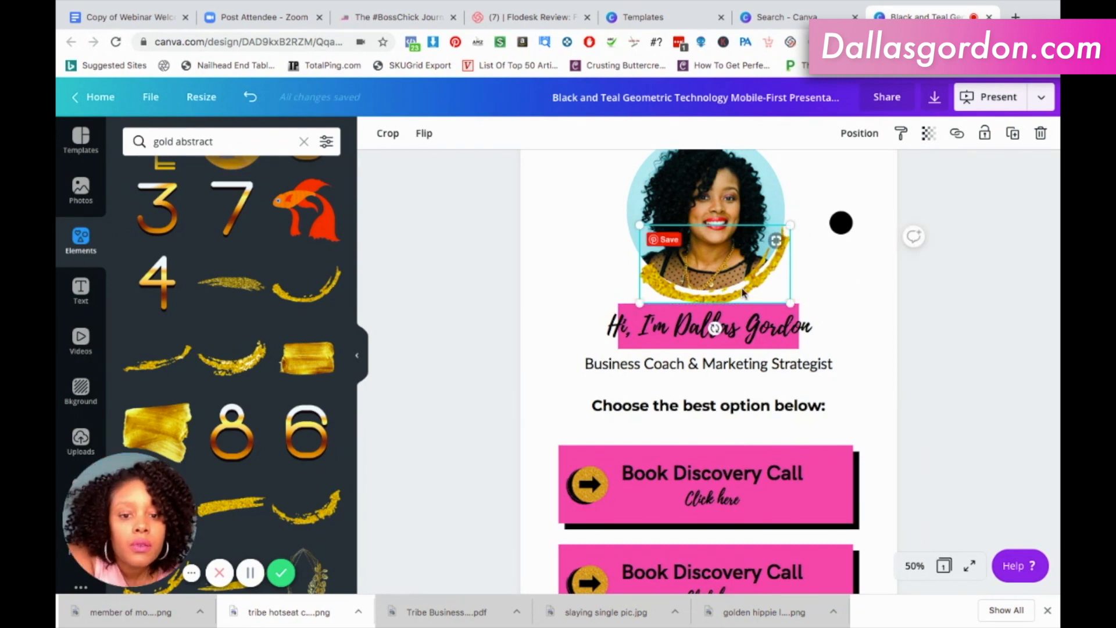
Shift the curved gold brush stroke slightly right and rotate it to -10° to follow the portrait's lower edge.
left_click_drag(744, 279, 755, 285)
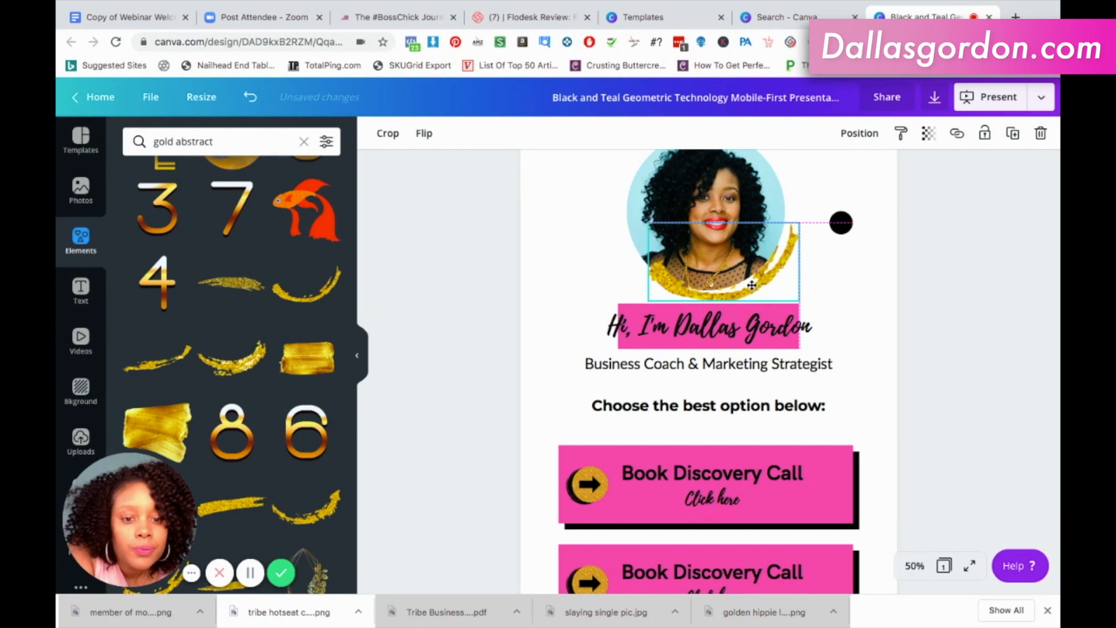
left_click_drag(753, 282, 751, 287)
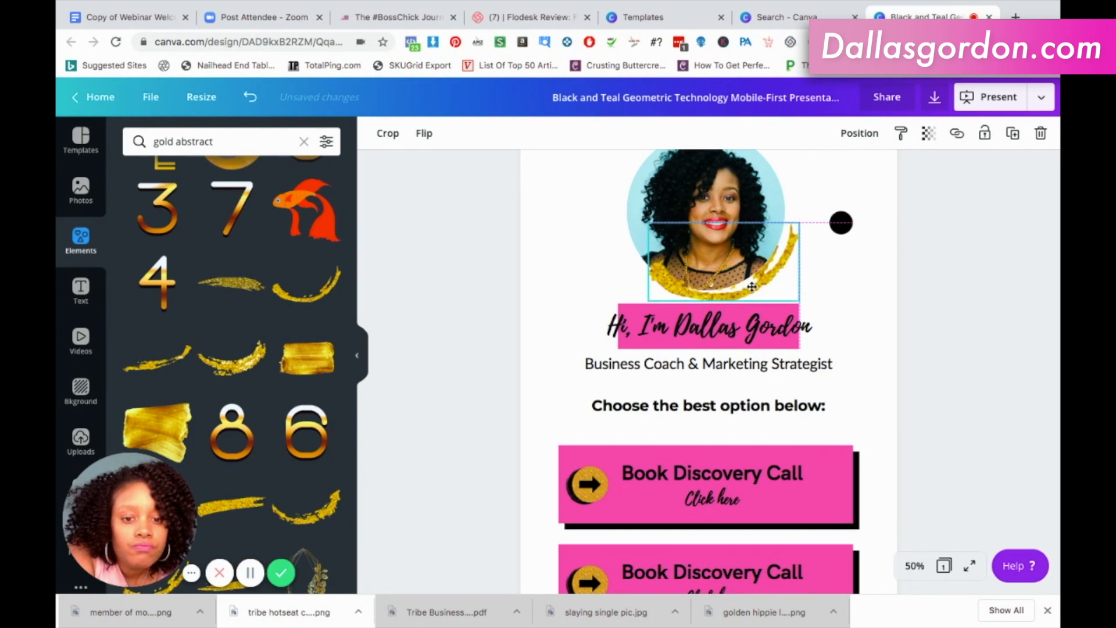
mouse_move(723, 326)
left_mouse_down()
mouse_move(757, 318)
mouse_move(735, 327)
left_mouse_up()
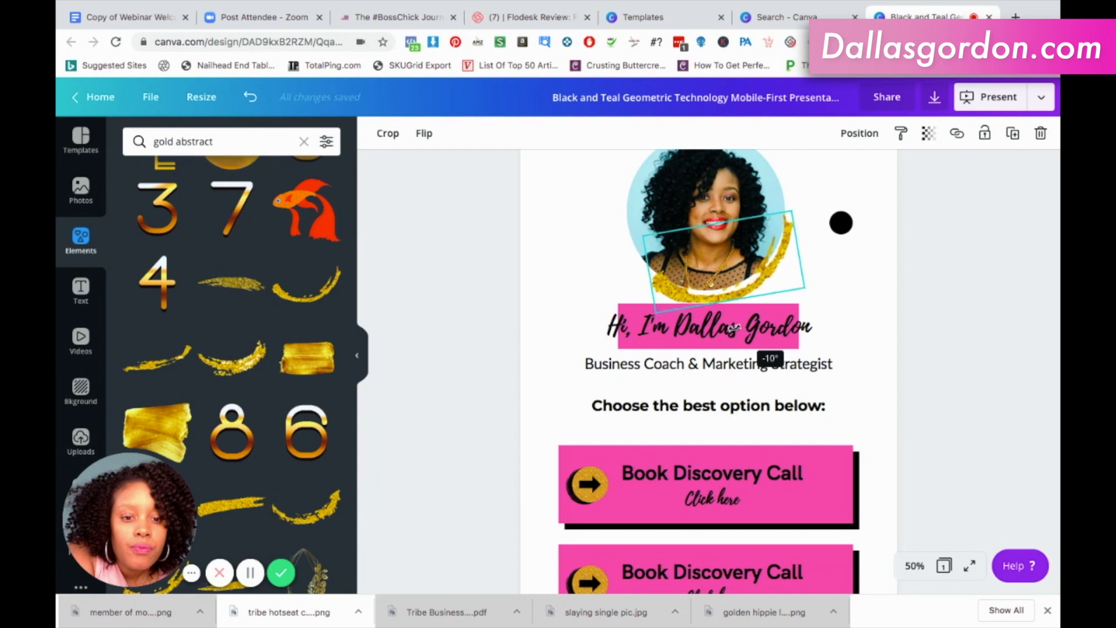
left_click(855, 302)
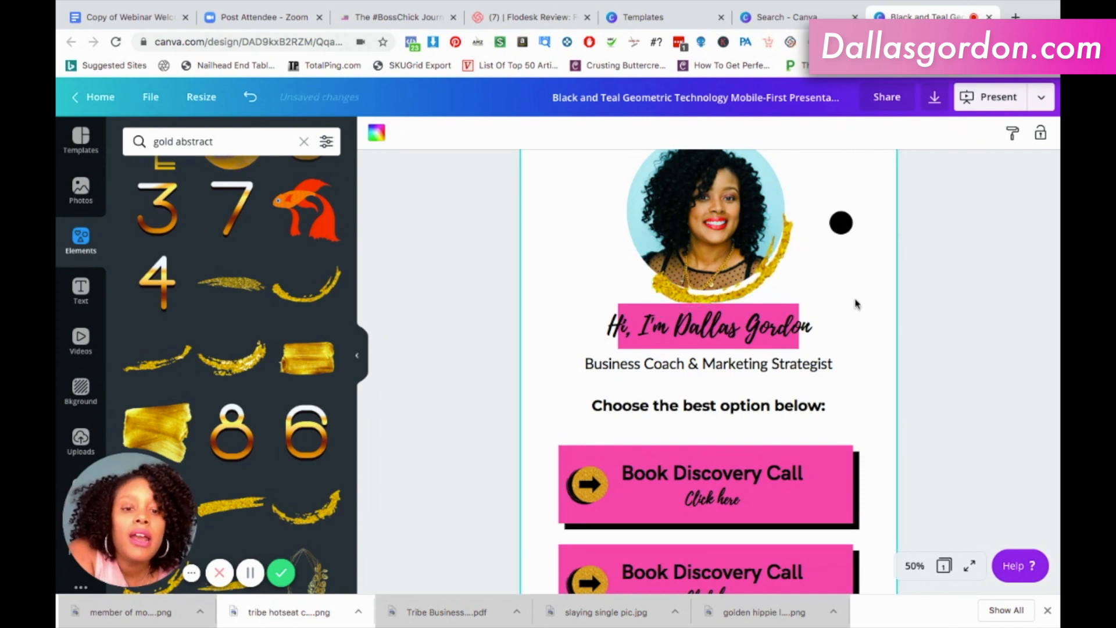
scroll(856, 303, "up", 2)
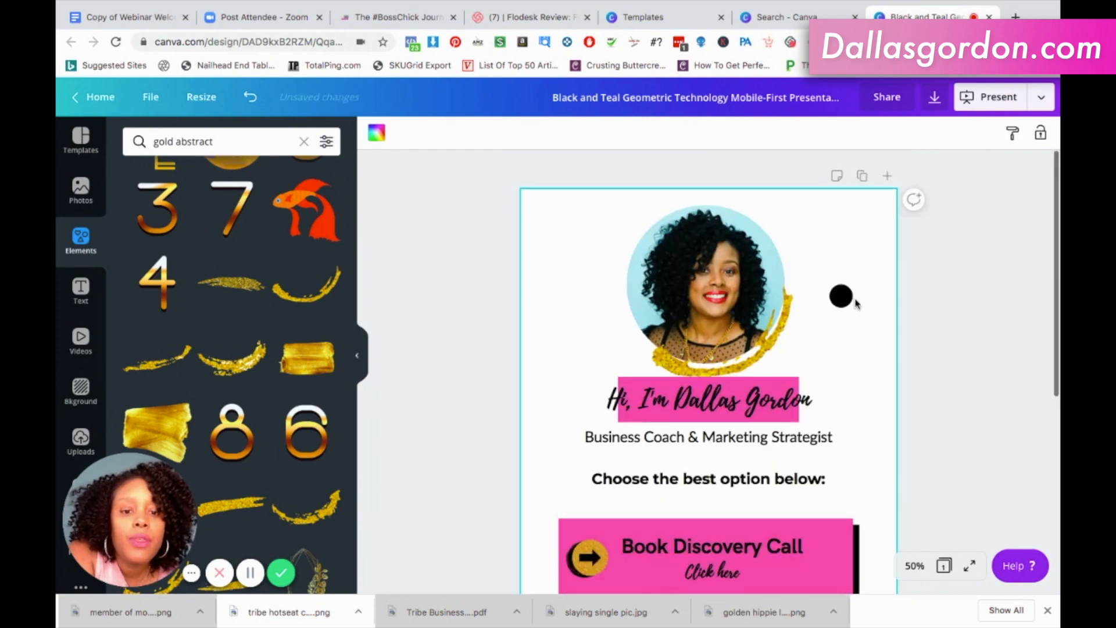
Delete the curved gold brush stroke at the portrait, and try and remove another curved stroke from the gold abstract results.
left_click(784, 334)
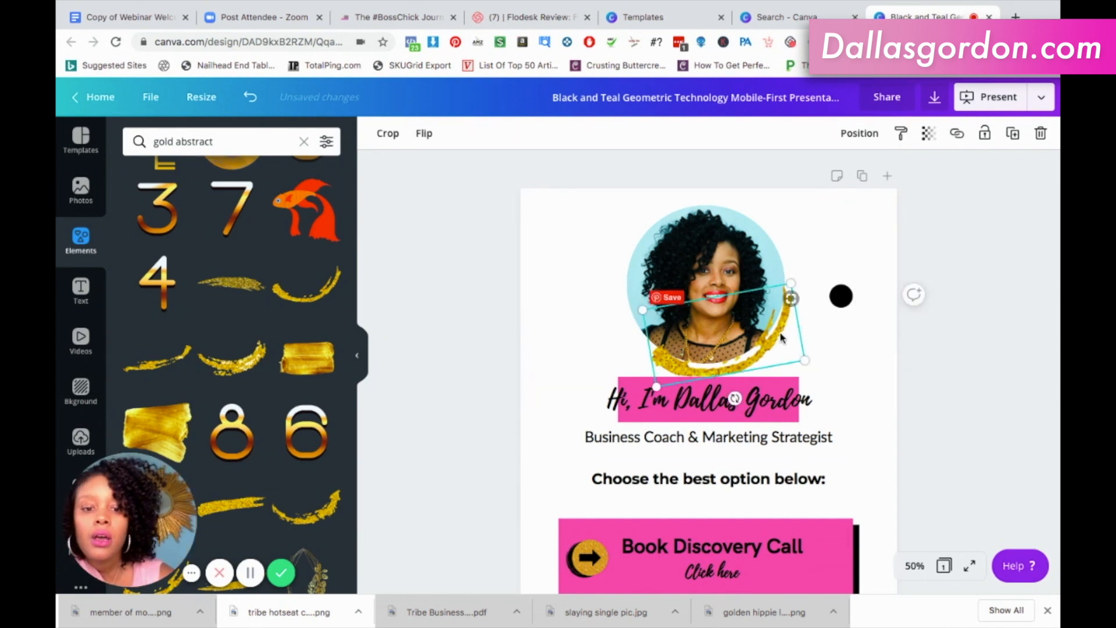
key("Delete")
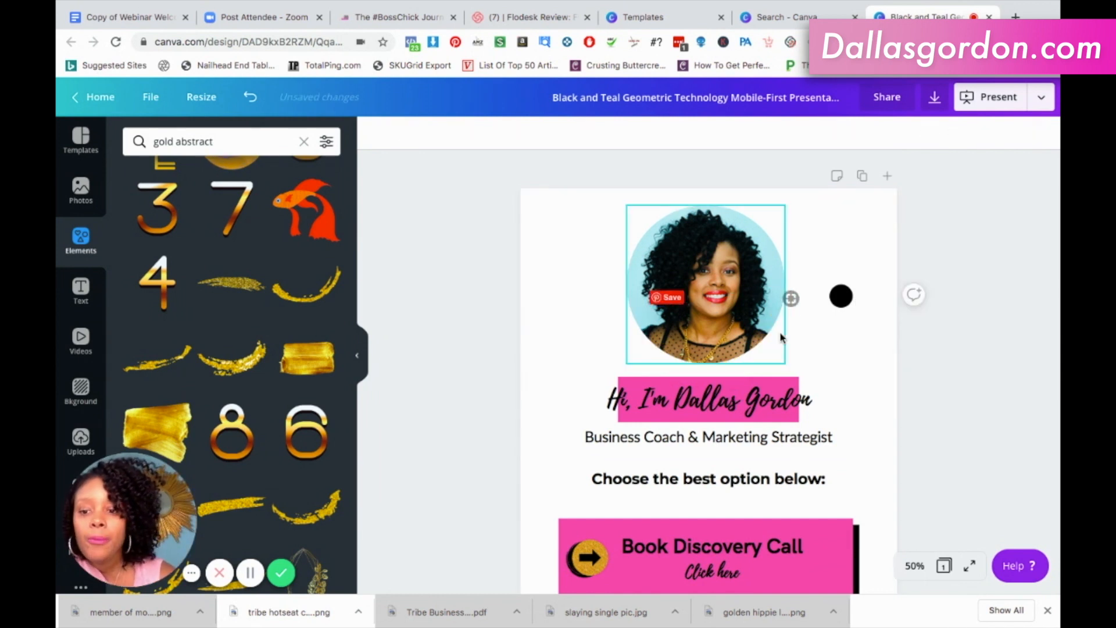
left_click(318, 294)
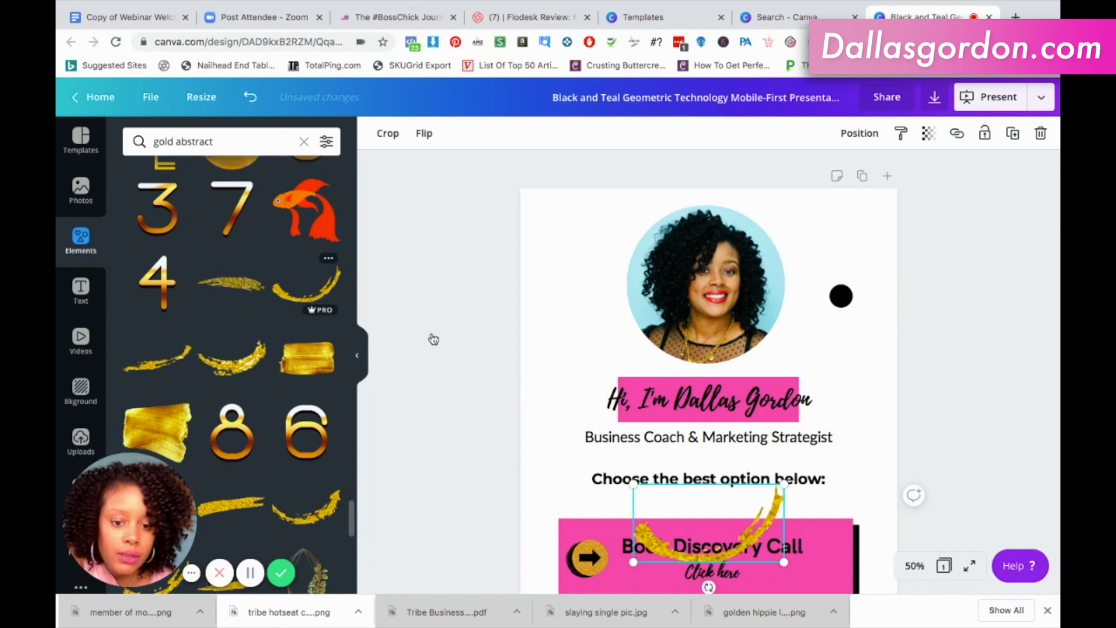
key("Delete")
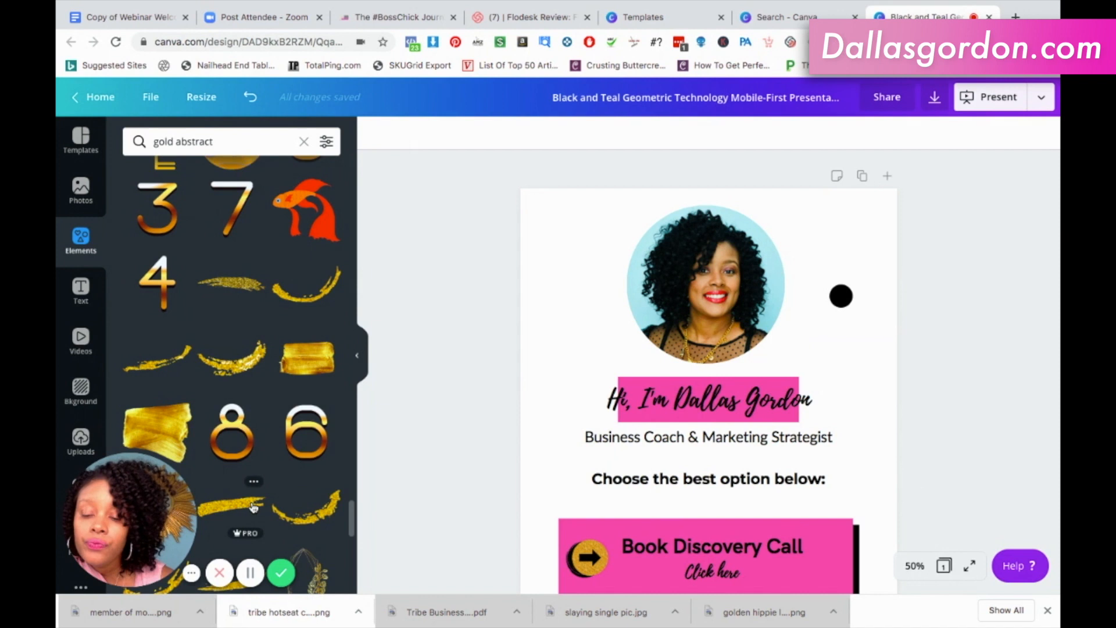
Add a short tapered gold glitter stroke from the gold abstract results, place it right of the portrait and rotate it to -11°.
scroll(253, 507, "down", 3)
scroll(253, 507, "down", 2)
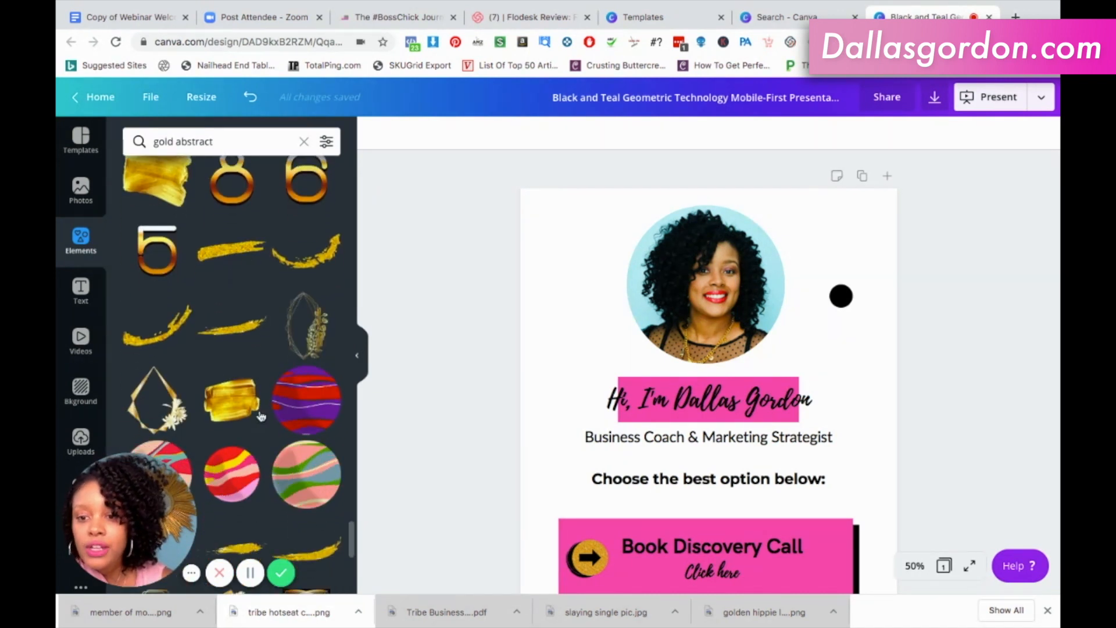
left_click_drag(247, 550, 750, 512)
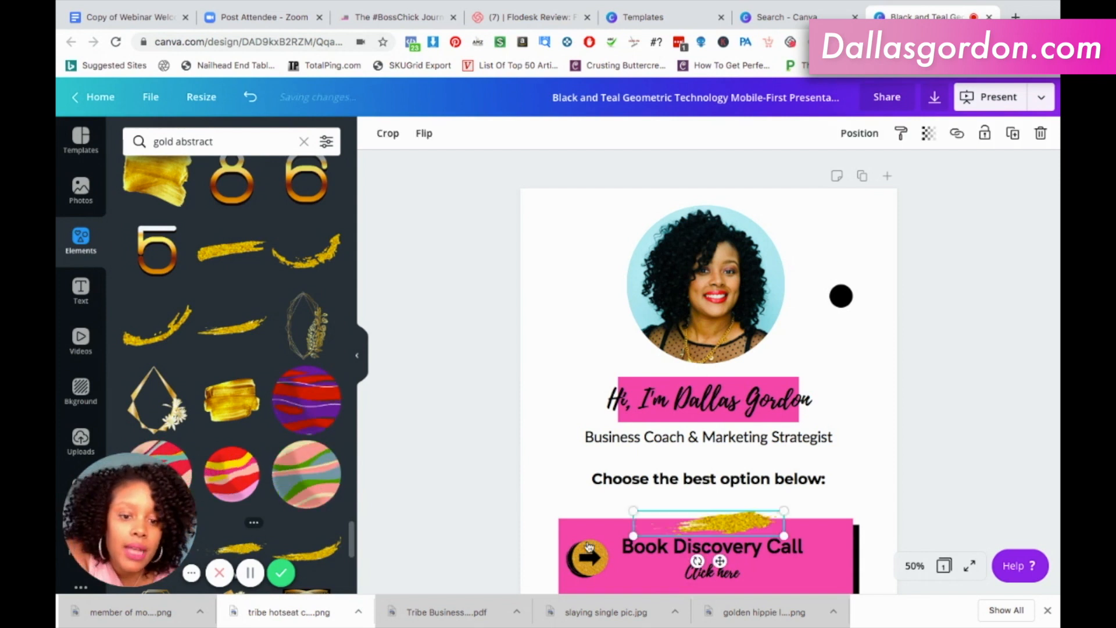
mouse_move(768, 532)
left_mouse_down()
mouse_move(791, 414)
mouse_move(797, 422)
mouse_move(712, 429)
mouse_move(727, 429)
left_mouse_up()
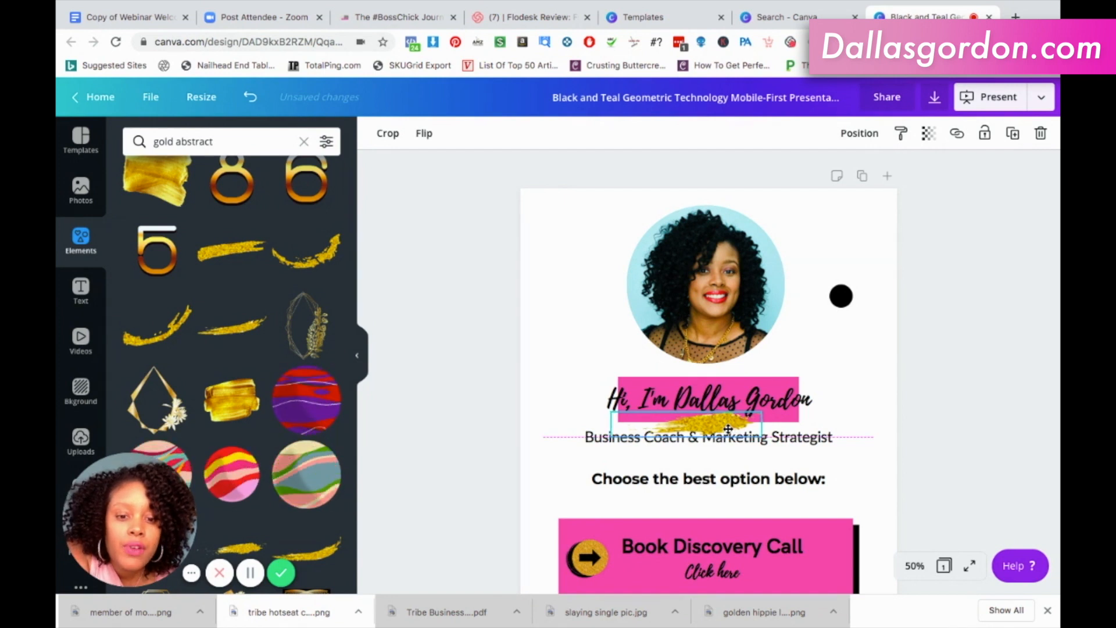
mouse_move(728, 429)
left_mouse_down()
mouse_move(820, 237)
mouse_move(810, 260)
left_mouse_up()
left_click(883, 397)
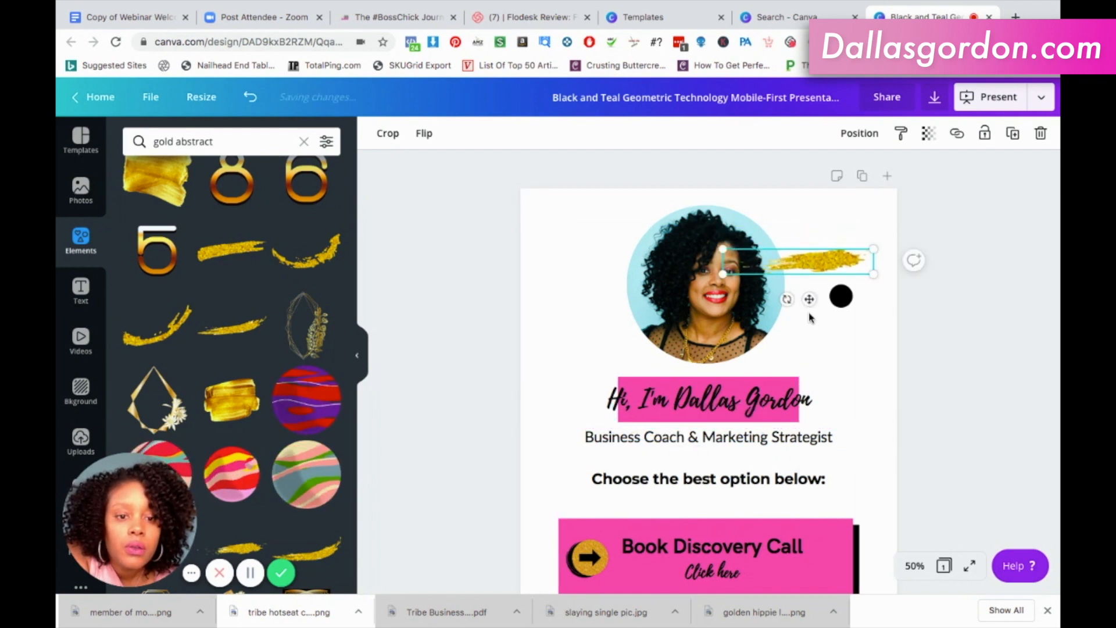
left_click_drag(802, 302, 797, 303)
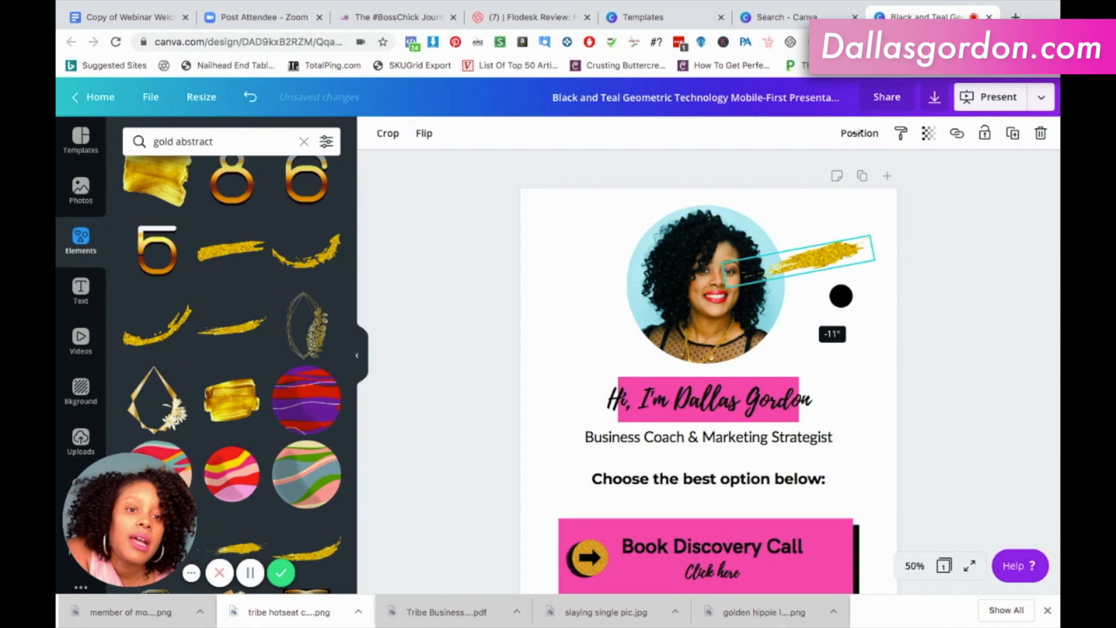
Send the short gold glitter stroke backward, behind the circular portrait.
left_click(858, 132)
left_click(810, 182)
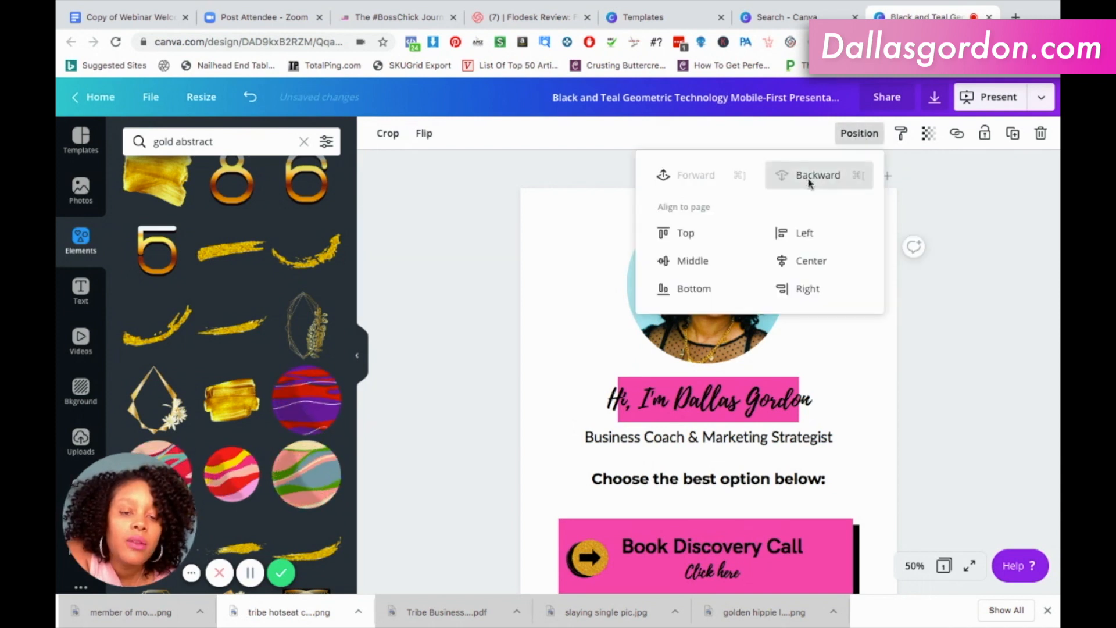
left_click(888, 382)
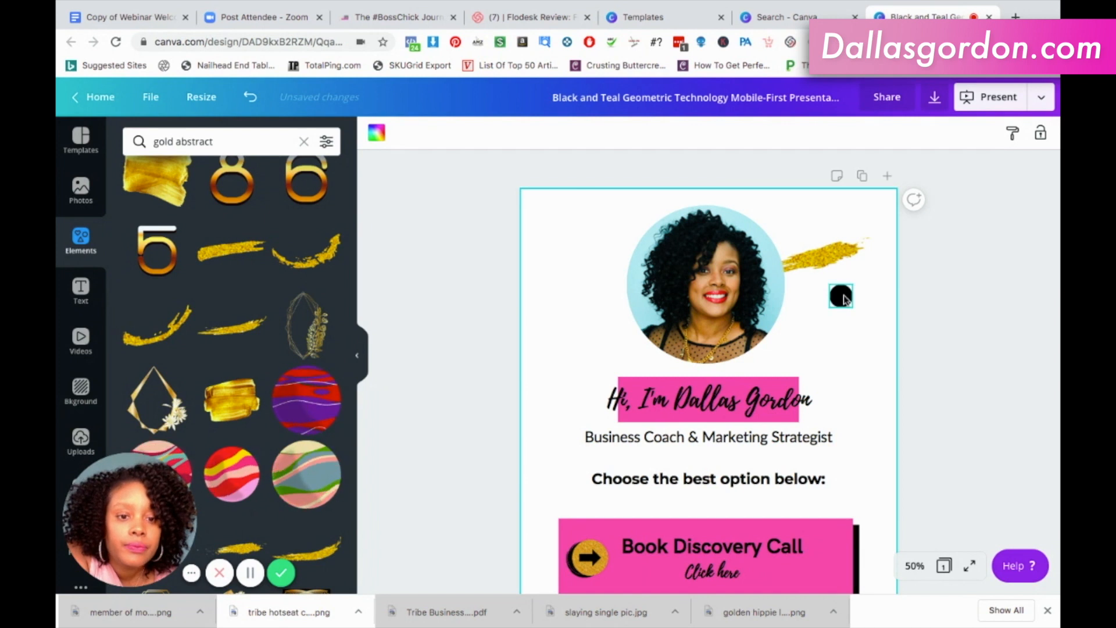
Set the transparency of the gold glitter stroke beside the portrait to 60.
left_click(826, 259)
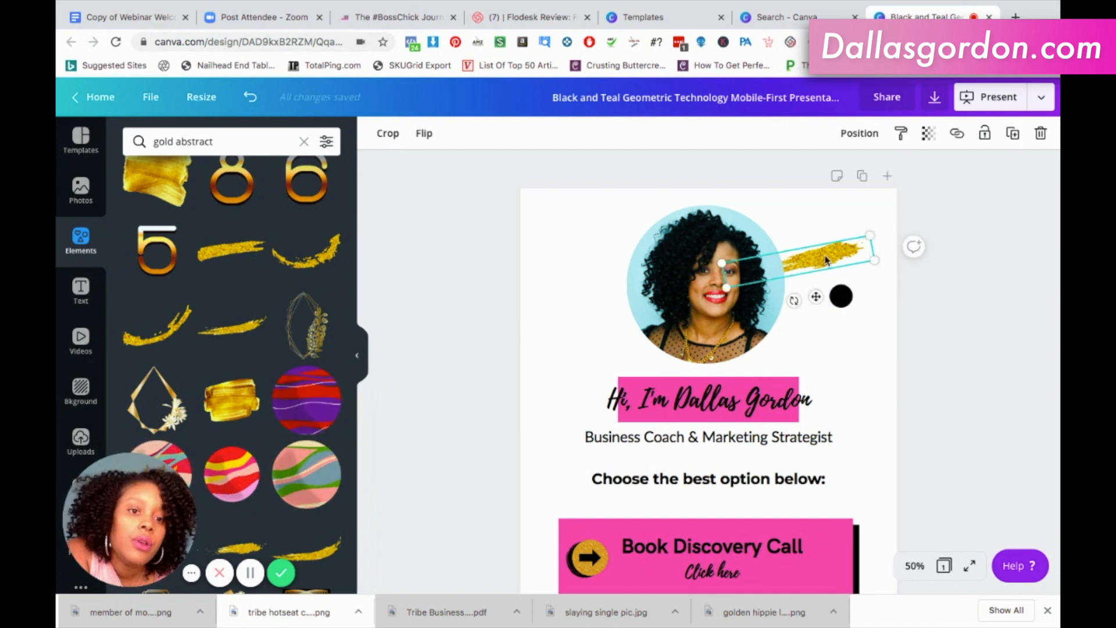
left_click(926, 136)
left_click_drag(887, 172, 847, 170)
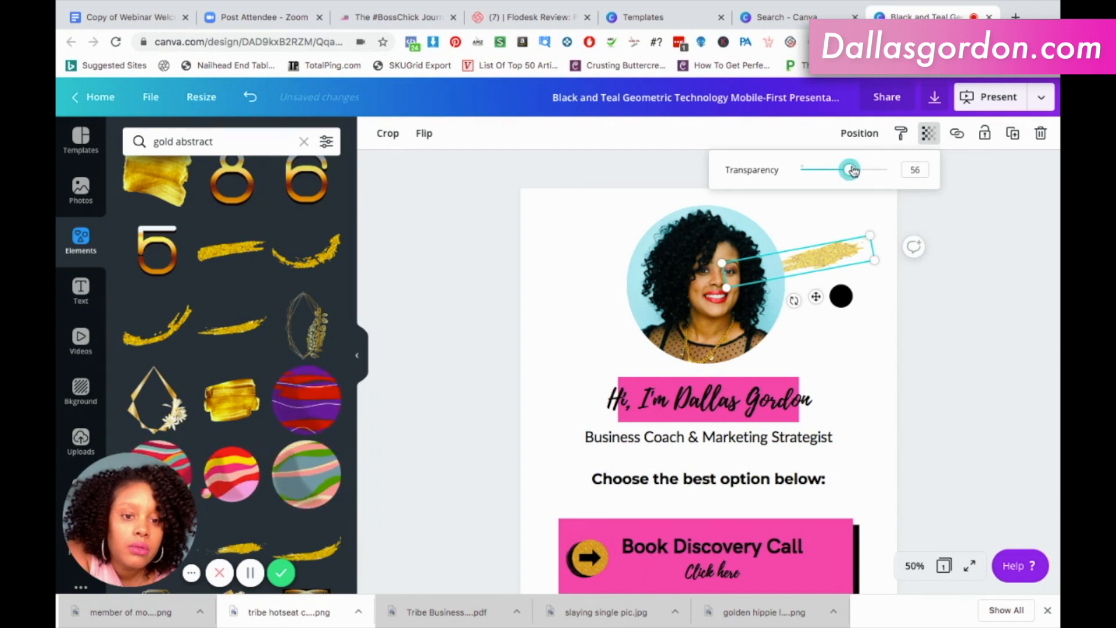
left_click(859, 357)
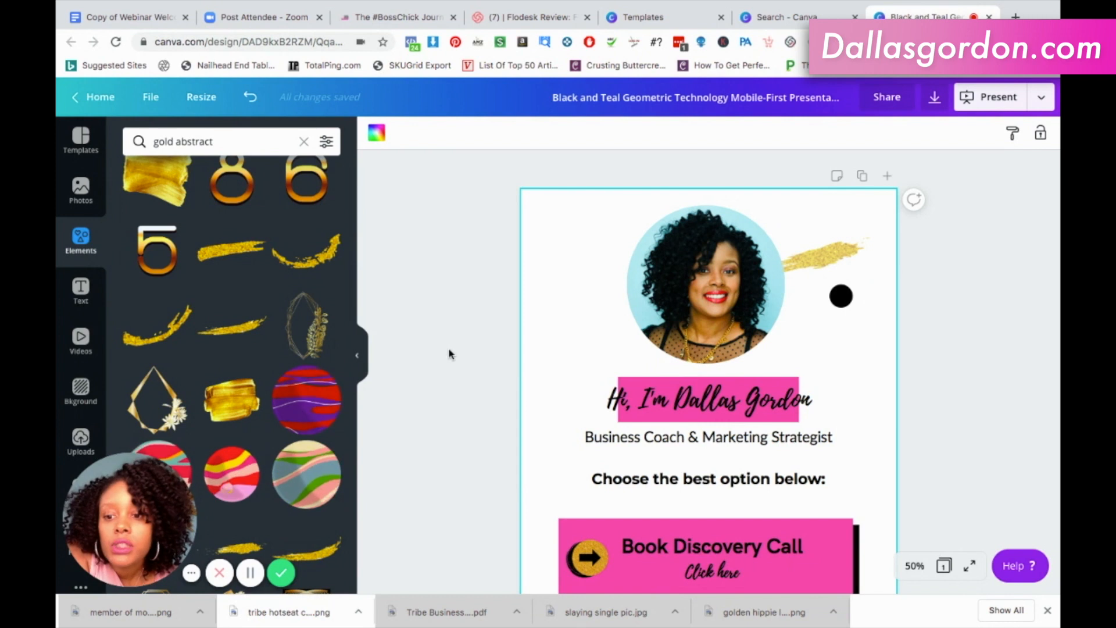
Add a round gold paint swirl from the gold abstract results and place it at the portrait's upper-left edge.
scroll(329, 373, "down", 5)
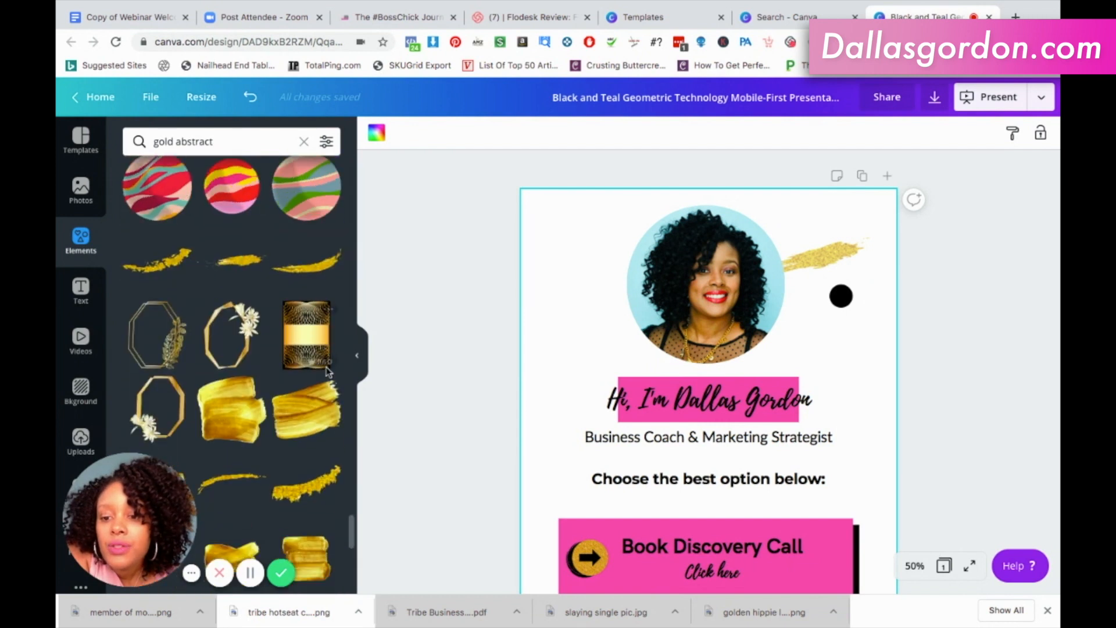
scroll(329, 372, "down", 5)
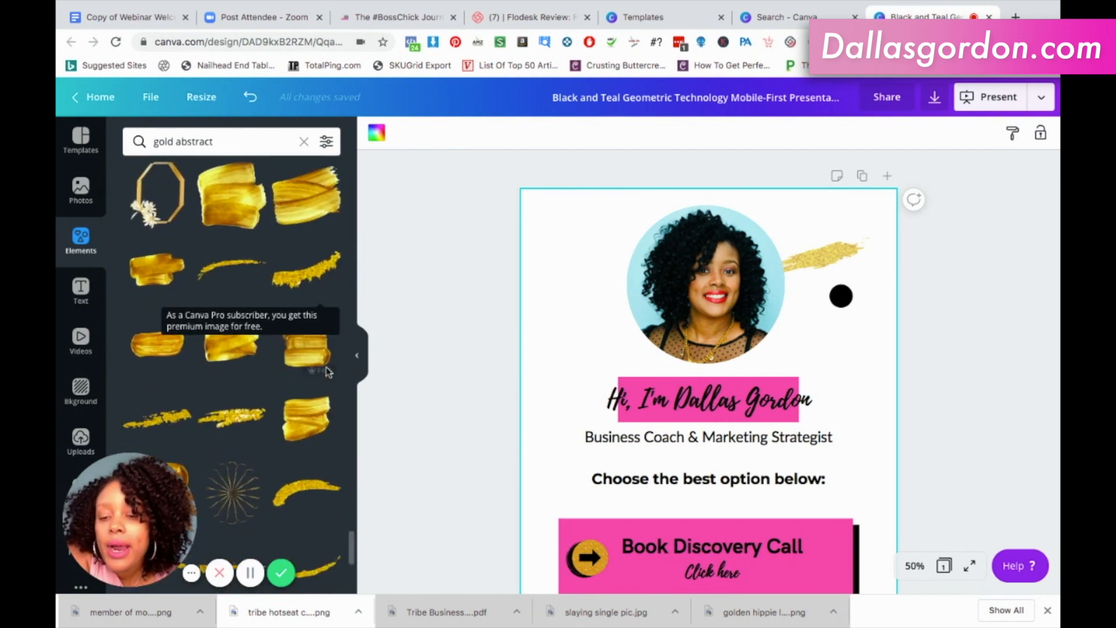
scroll(329, 372, "down", 3)
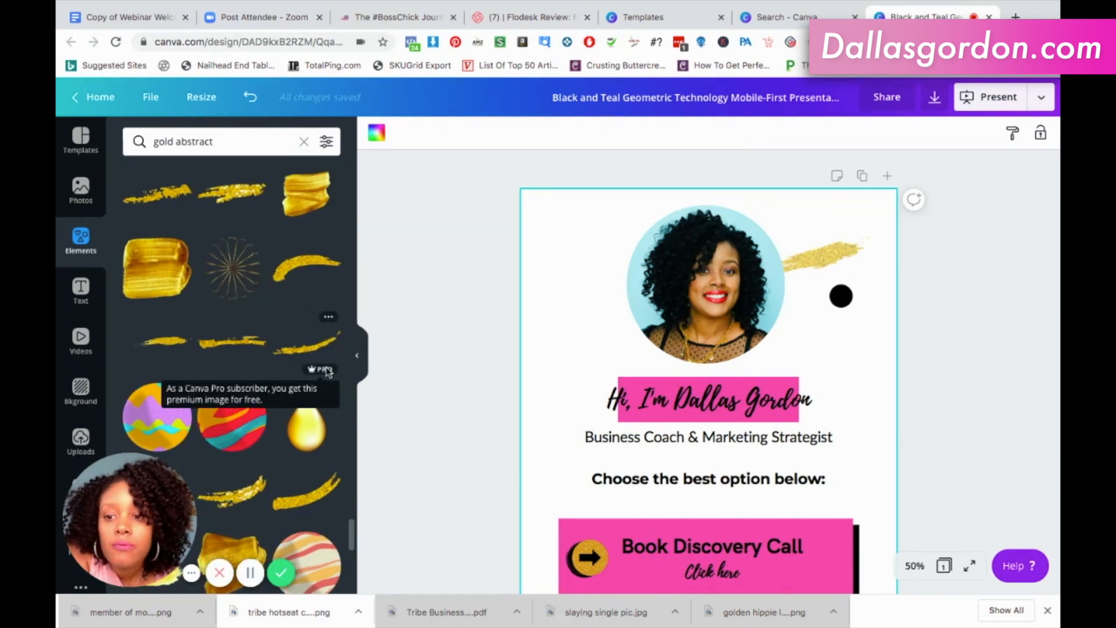
scroll(328, 373, "down", 3)
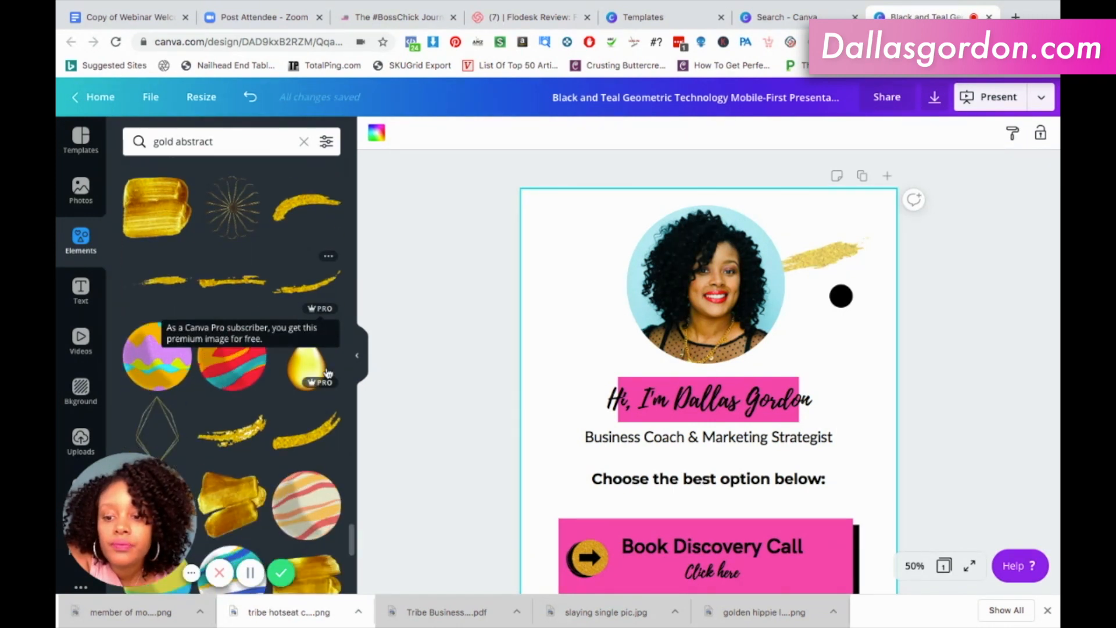
scroll(328, 372, "down", 5)
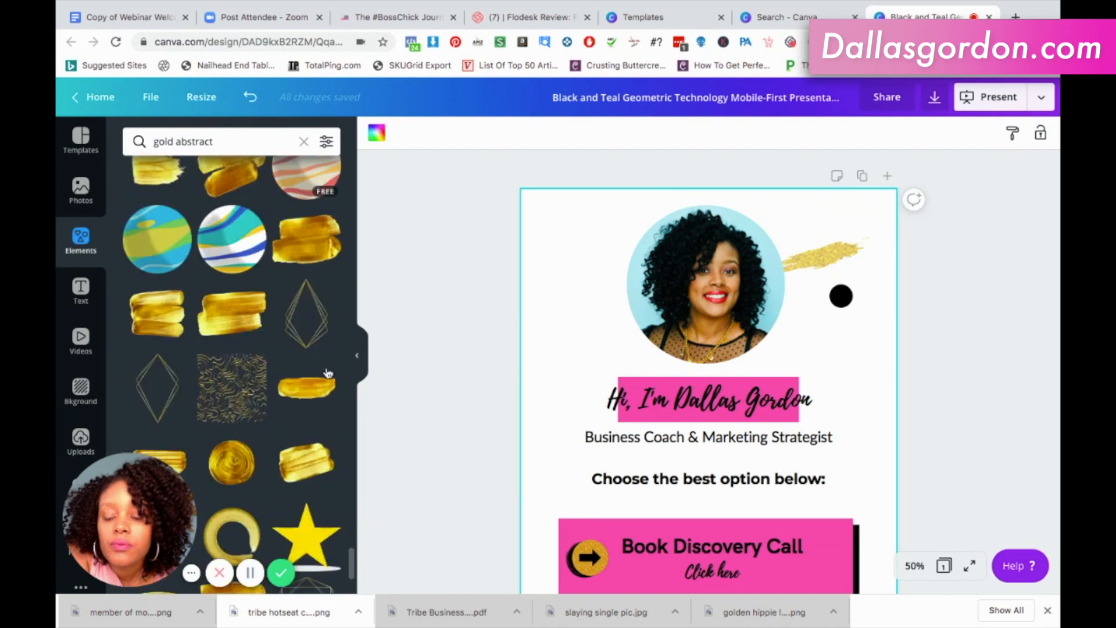
scroll(328, 372, "down", 2)
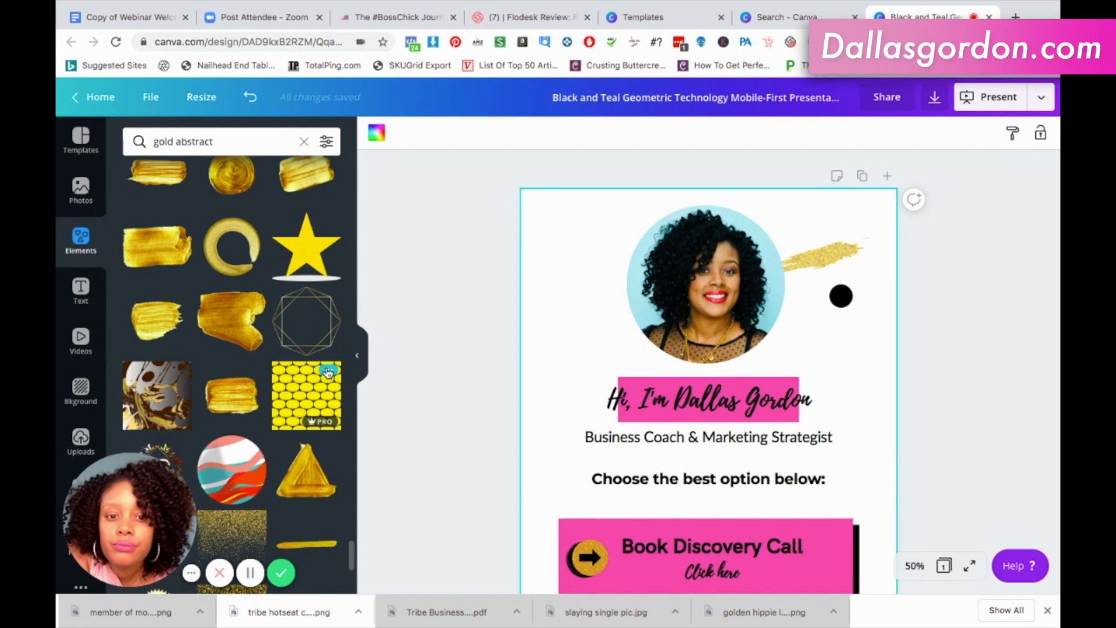
scroll(284, 466, "down", 3)
scroll(283, 466, "down", 5)
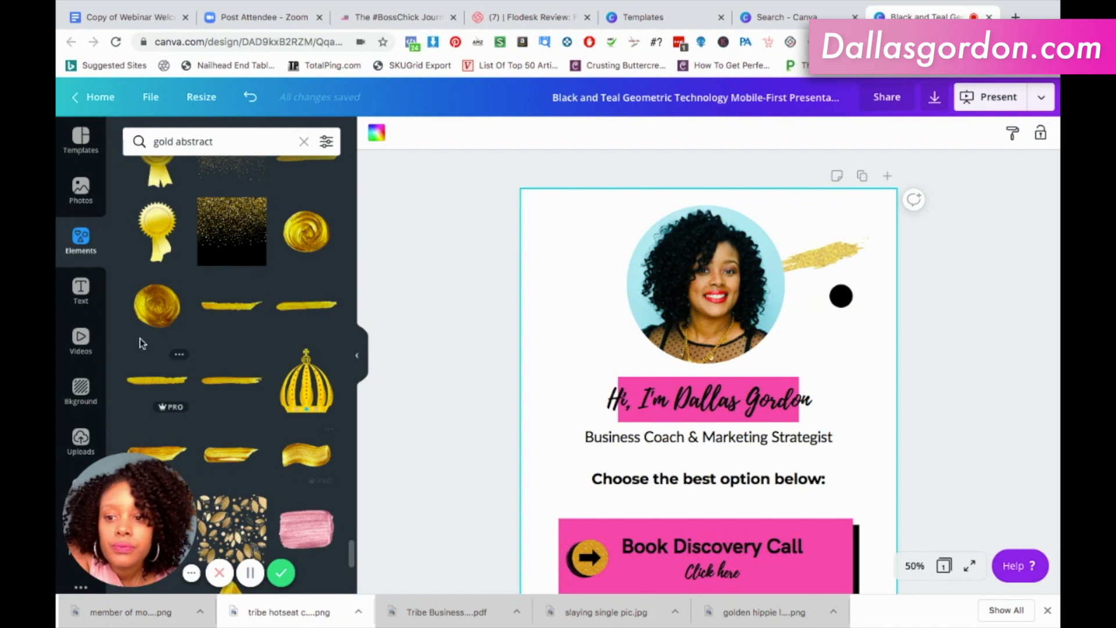
left_click(158, 314)
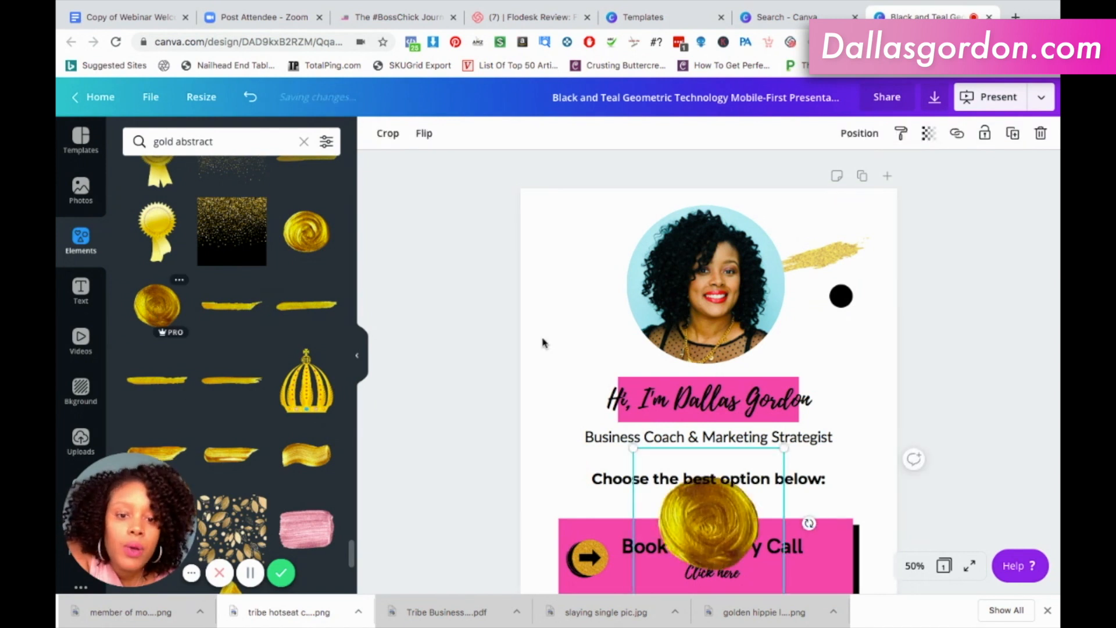
left_click_drag(649, 337, 604, 248)
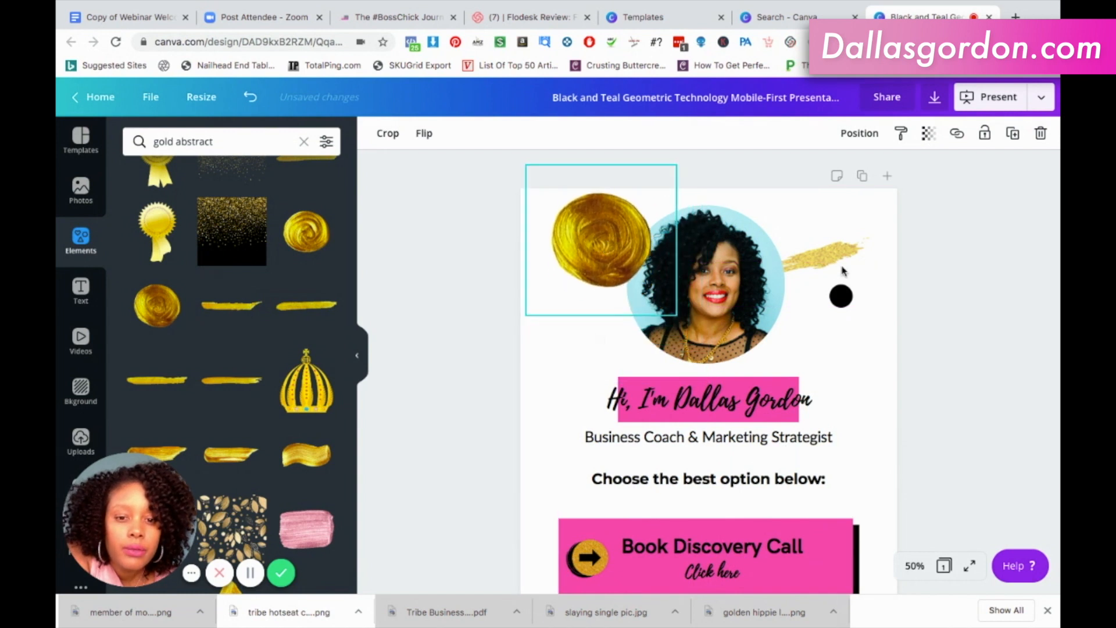
Move the gold glitter stroke down to the portrait's lower-right edge and send it backward, behind the portrait and black dot.
mouse_move(833, 252)
left_mouse_down()
mouse_move(827, 316)
mouse_move(816, 301)
left_mouse_up()
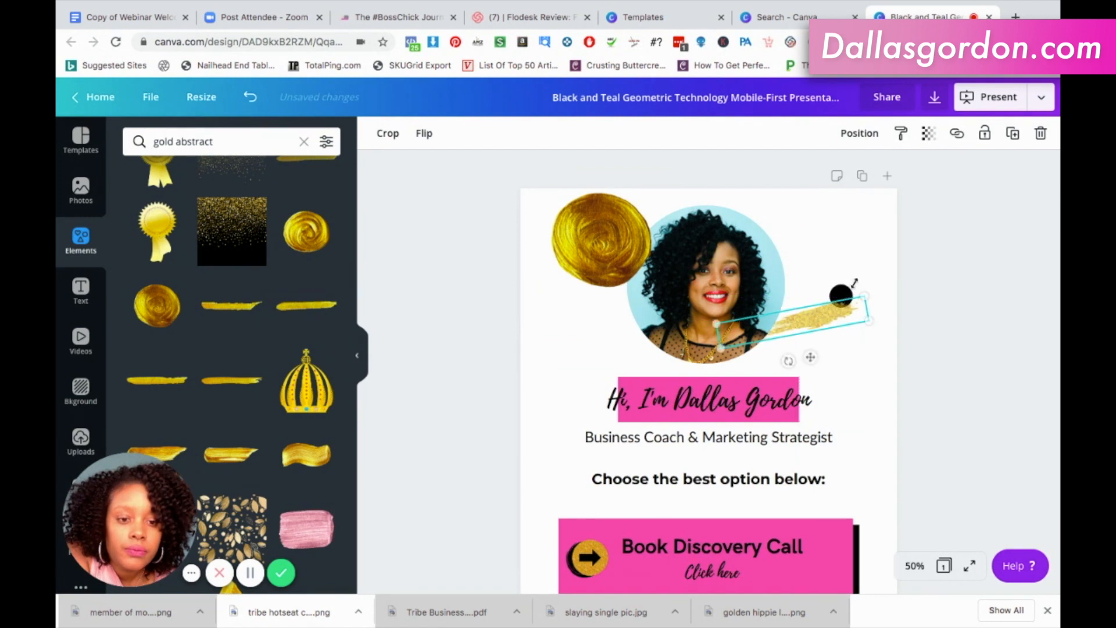
left_click(858, 135)
left_click(814, 175)
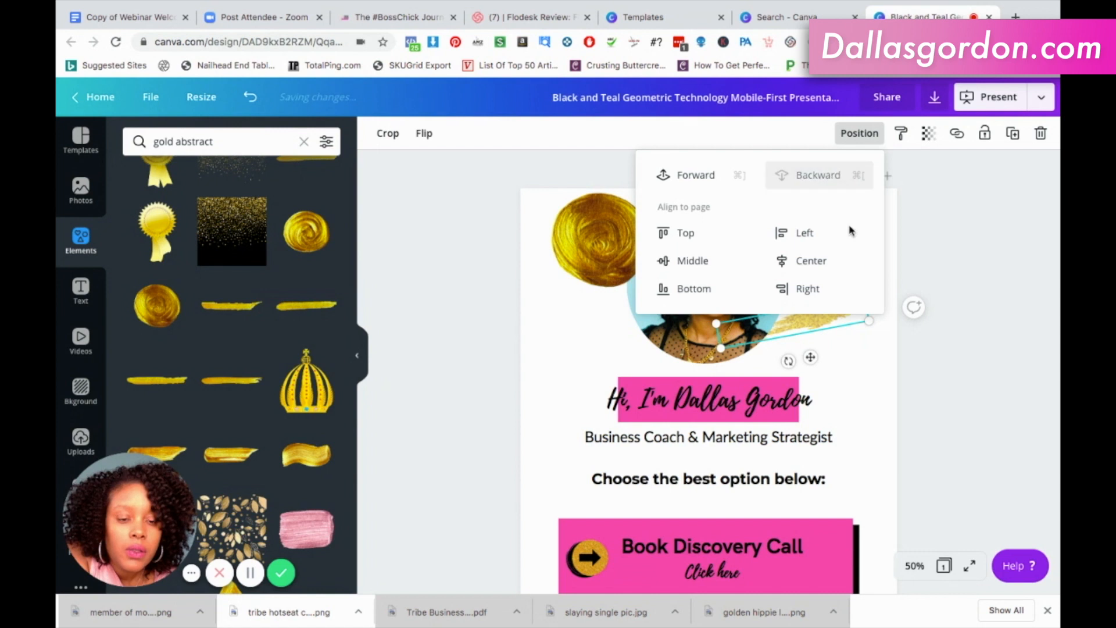
left_click(859, 343)
Nudge the small black dot slightly left so it sits over the gold glitter stroke.
left_click(848, 298)
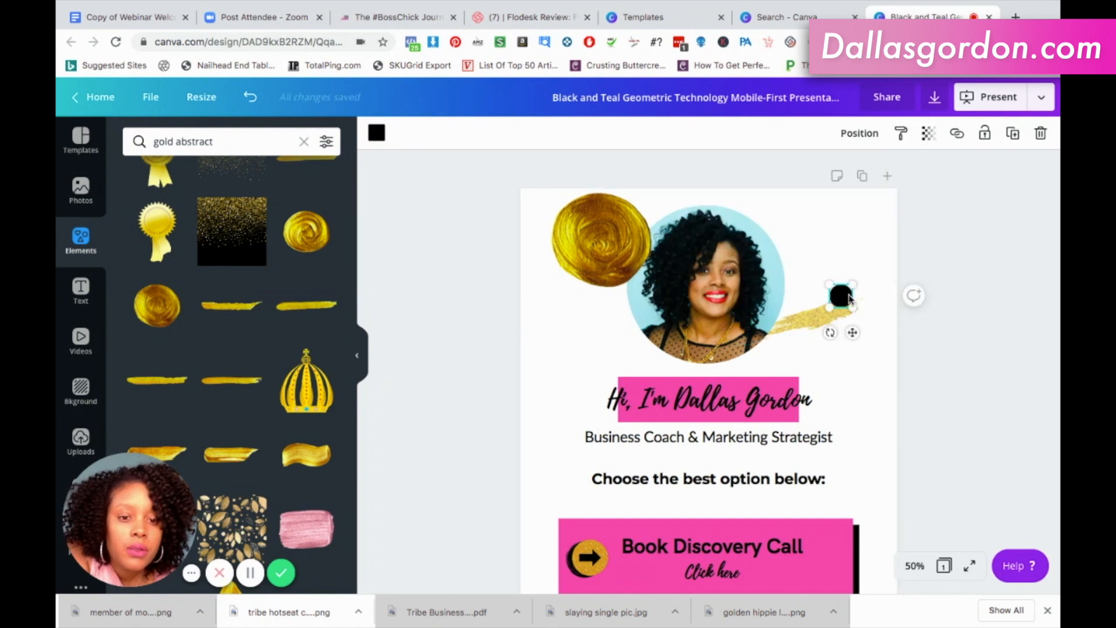
mouse_move(850, 293)
left_mouse_down()
mouse_move(847, 303)
mouse_move(846, 290)
left_mouse_up()
left_click(887, 370)
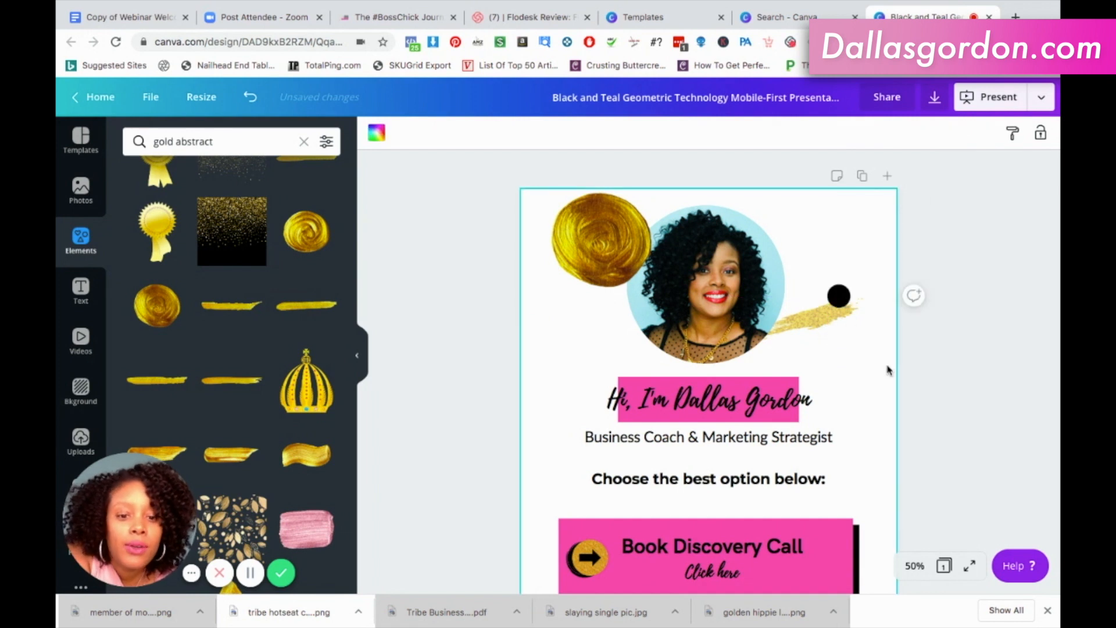
Set the transparency of the round gold paint swirl beside the portrait to 45.
left_click(583, 256)
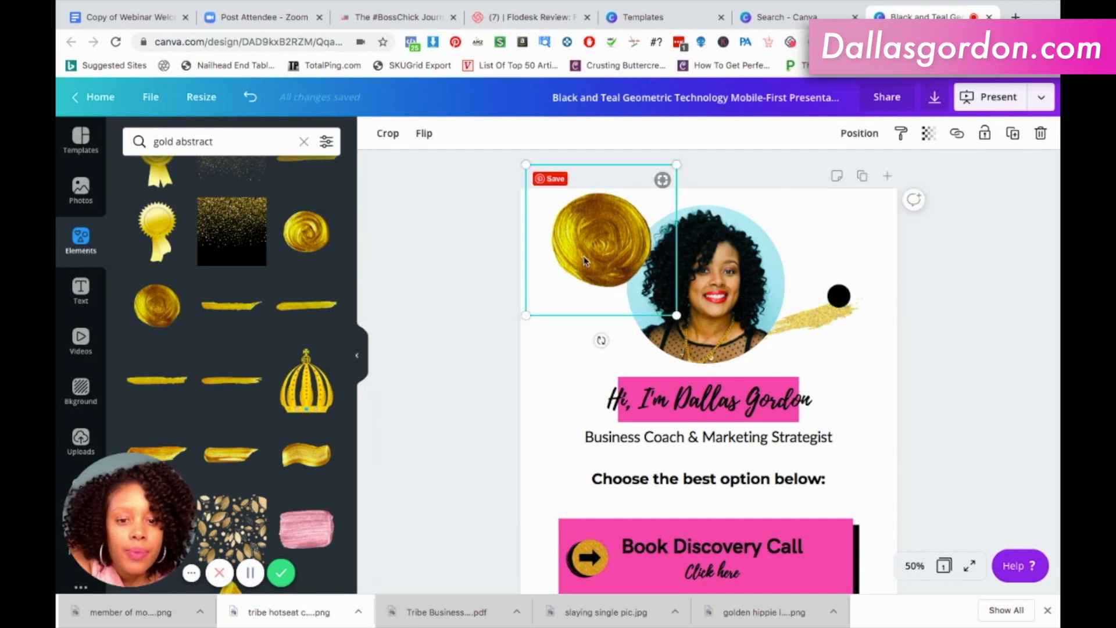
left_click(928, 133)
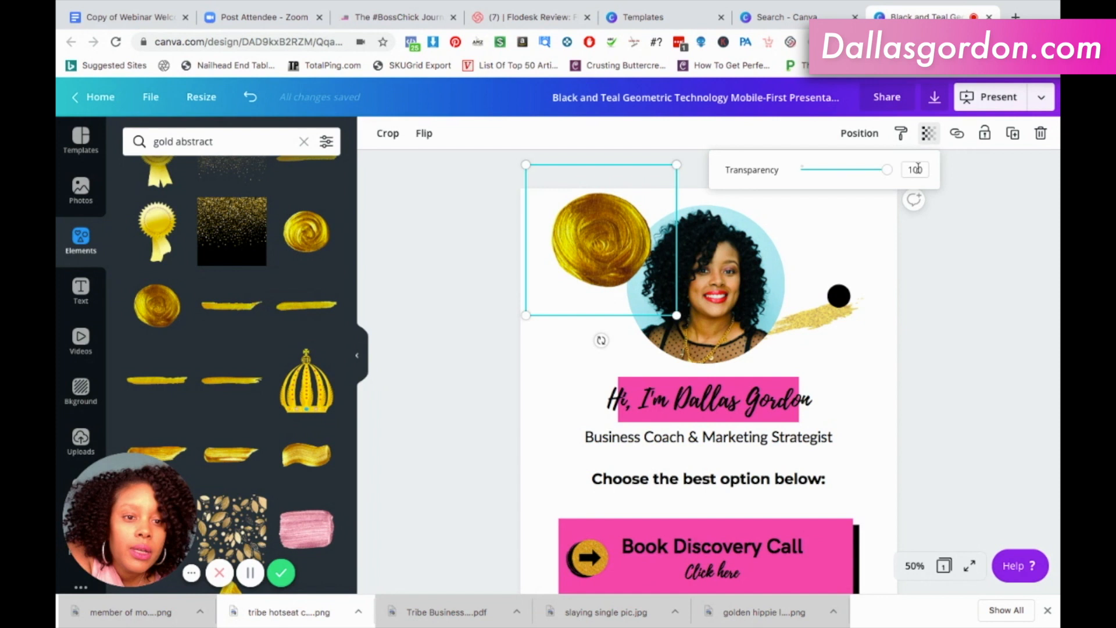
left_click_drag(887, 170, 841, 173)
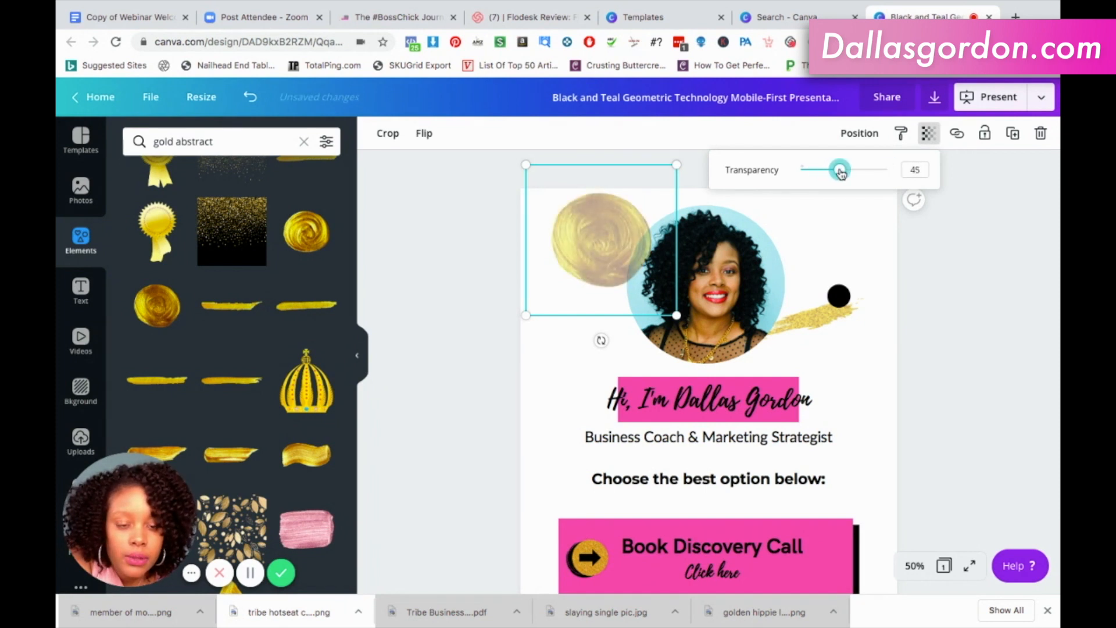
Send the round gold paint swirl backward so it sits behind the portrait.
left_click(870, 136)
left_click(826, 174)
left_click(935, 322)
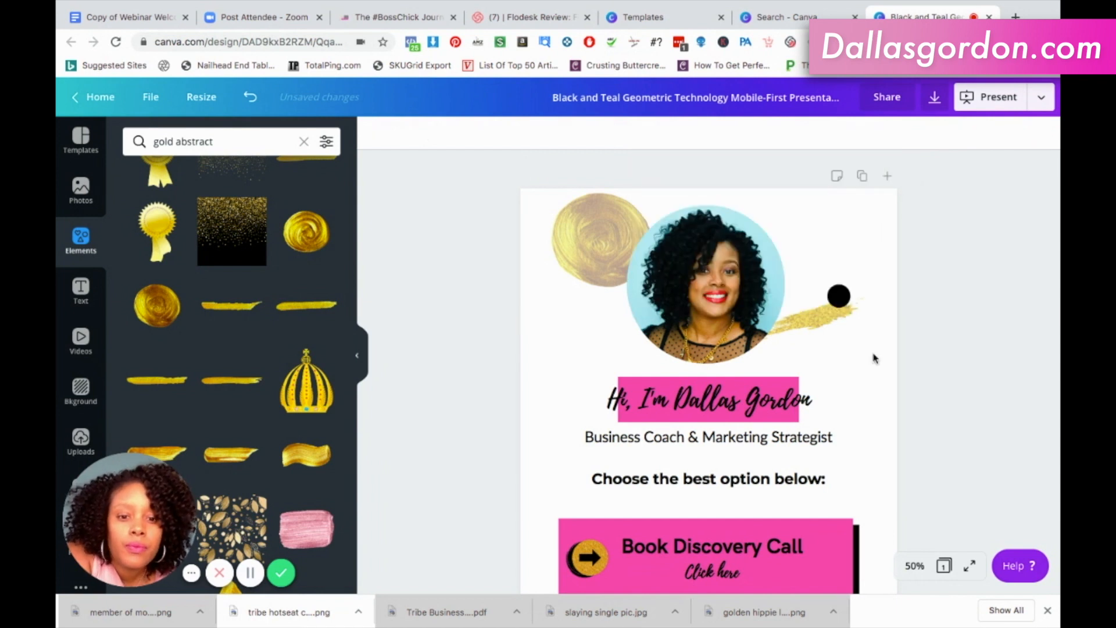
Delete the small black dot and move the gold glitter stroke down to the right end of the pink greeting band.
left_click(843, 299)
key("Delete")
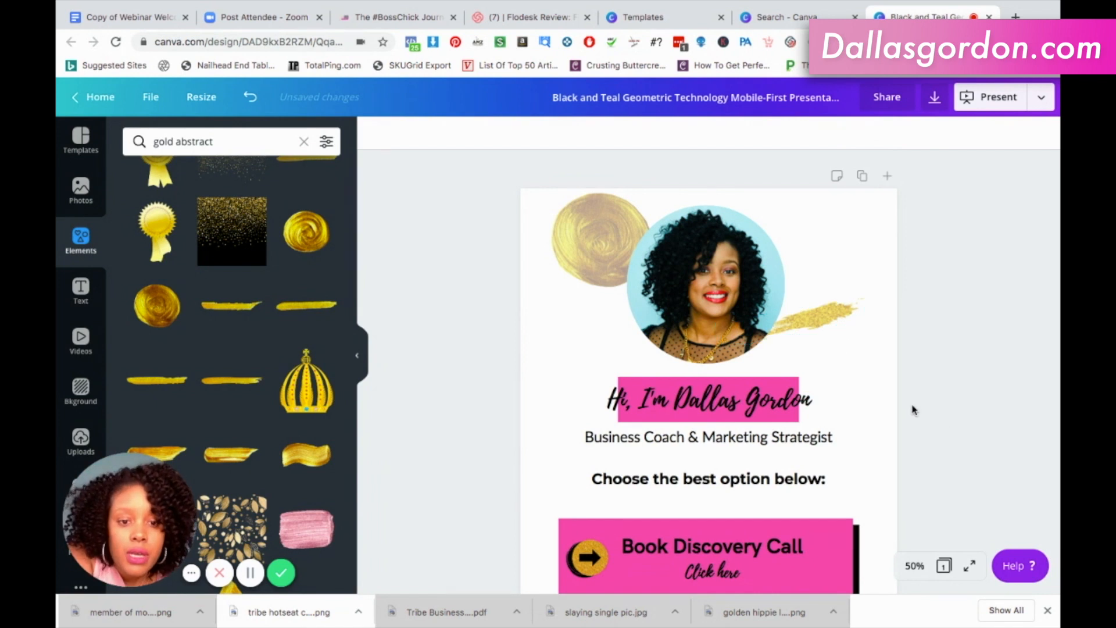
left_click_drag(828, 327, 836, 384)
Enlarge the round gold paint swirl and reposition it so its rim shows around the portrait's upper-left edge.
left_click(607, 234)
left_click_drag(607, 234, 626, 229)
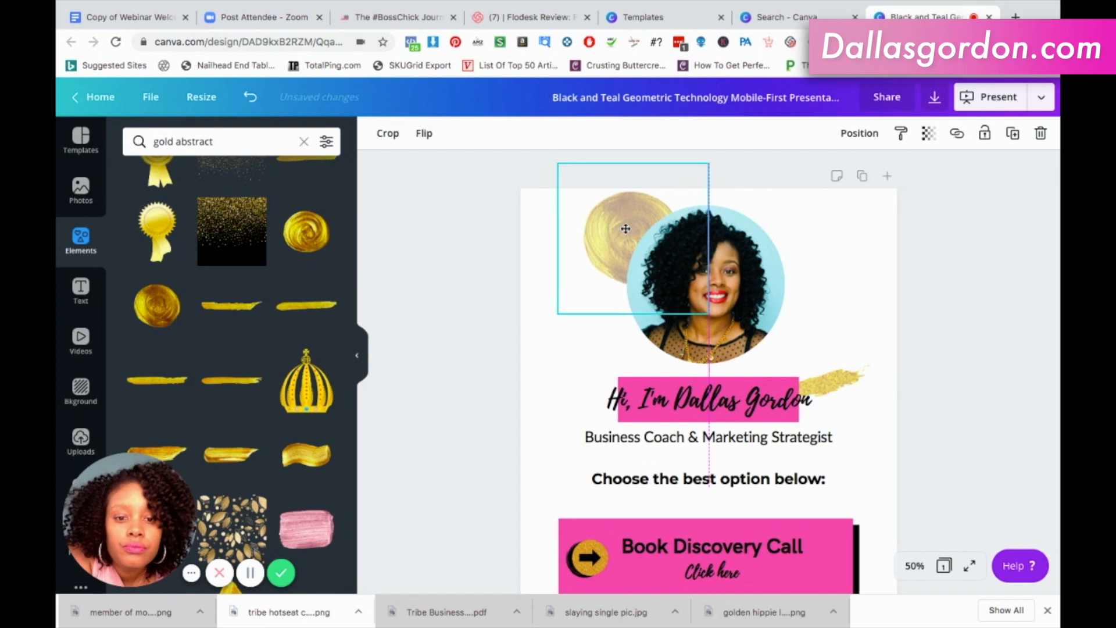
left_click_drag(616, 299, 616, 300)
left_click_drag(500, 368, 488, 379)
left_click_drag(595, 259, 659, 249)
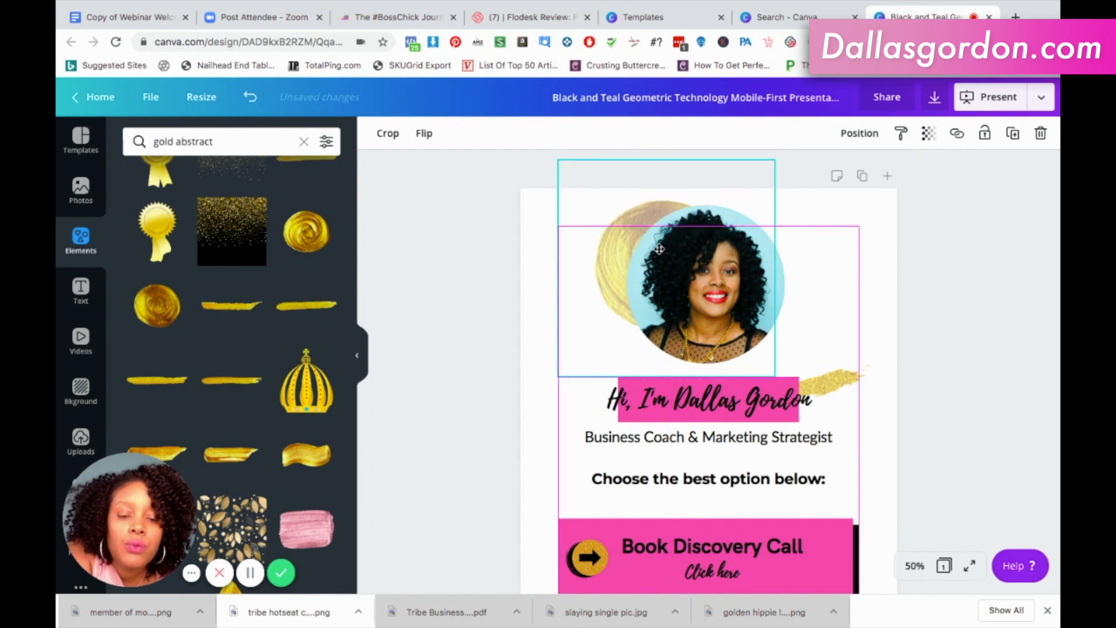
left_click_drag(524, 405, 610, 293)
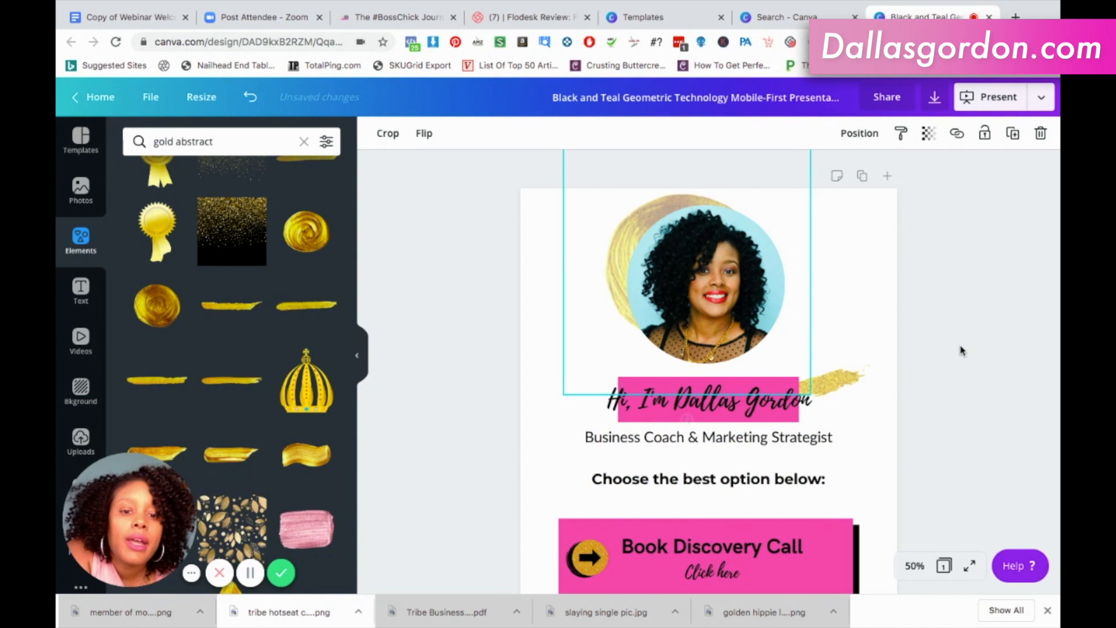
left_click(960, 350)
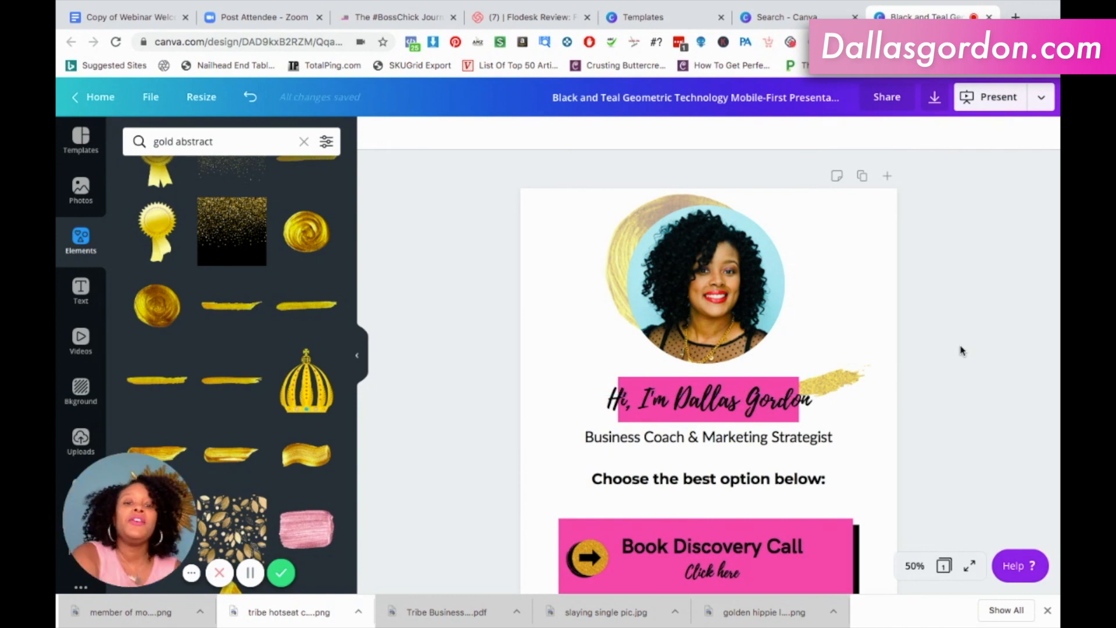
Open the link setting for the "Click here" text on the first option card and close it with the link empty.
scroll(960, 350, "down", 5)
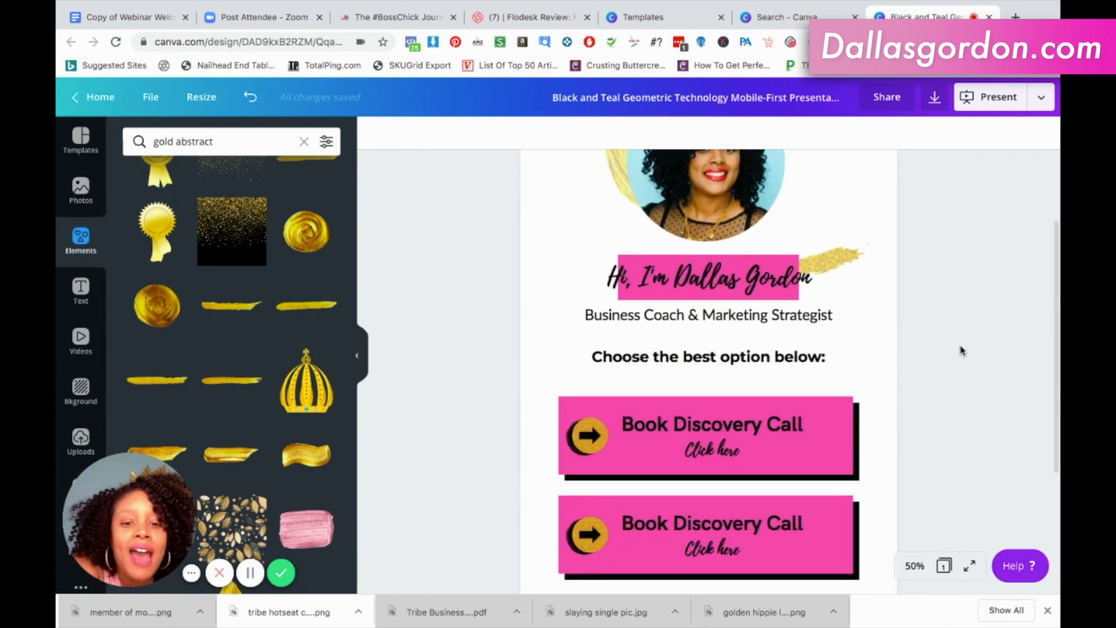
scroll(960, 350, "down", 4)
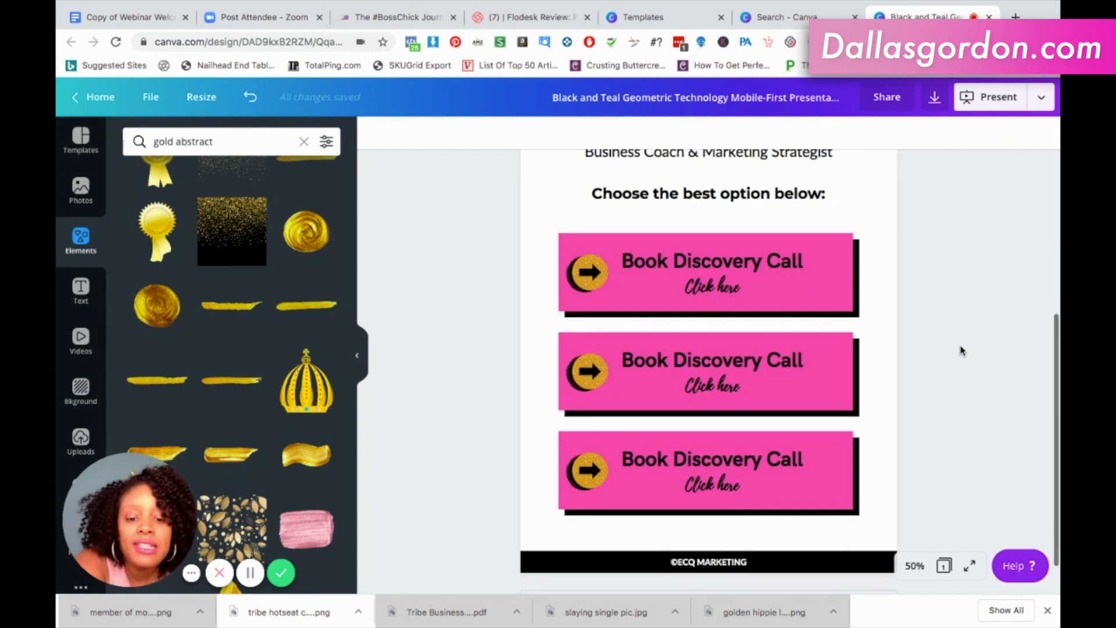
left_click(776, 292)
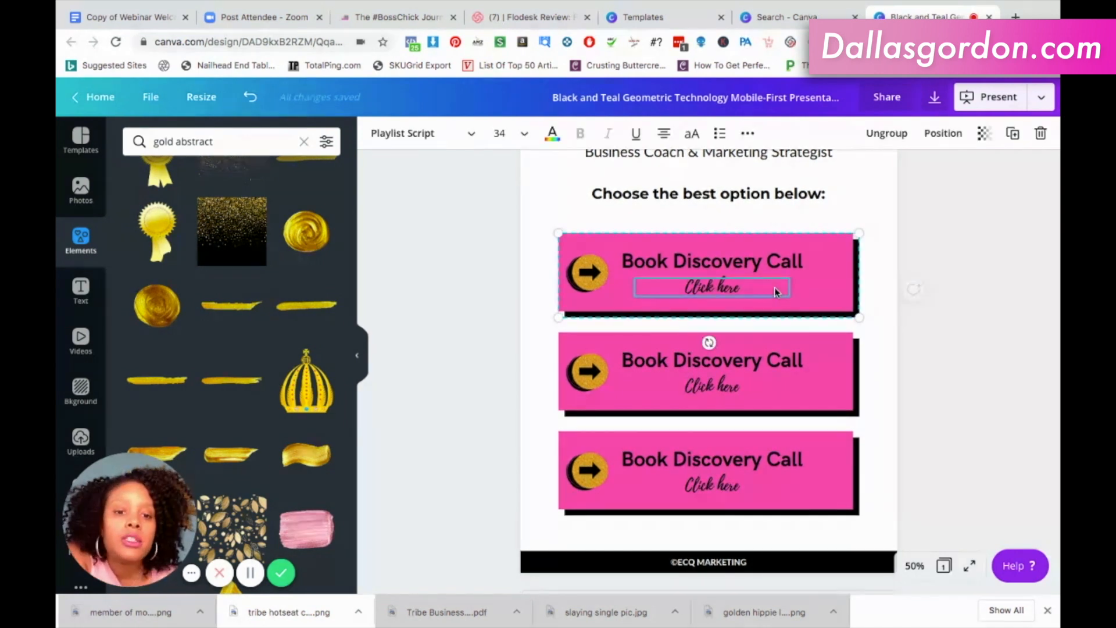
left_click(749, 135)
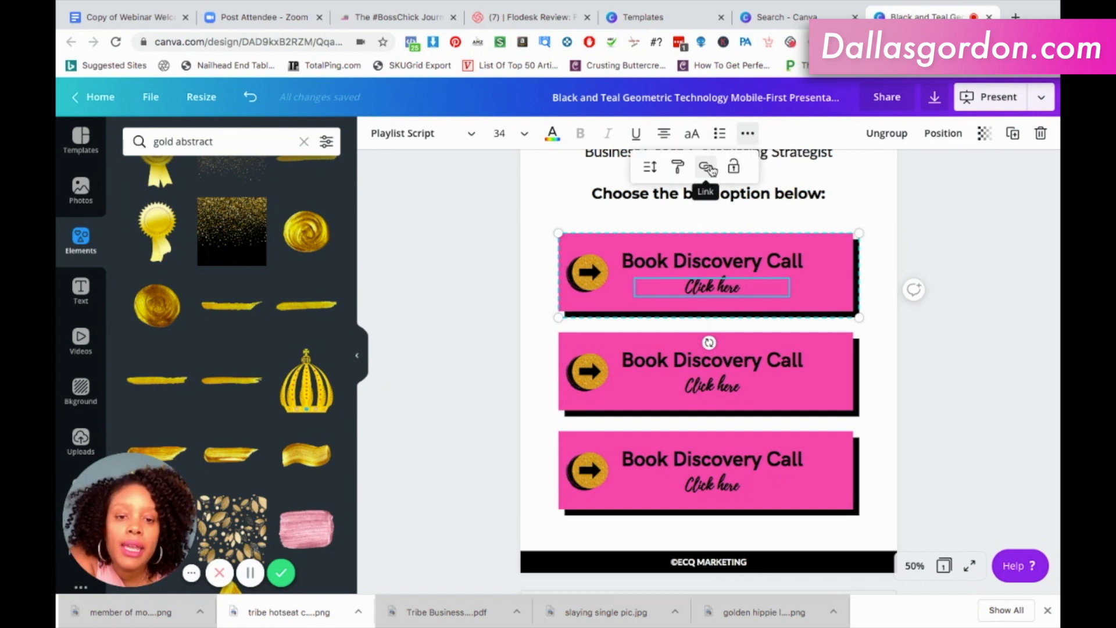
left_click(707, 168)
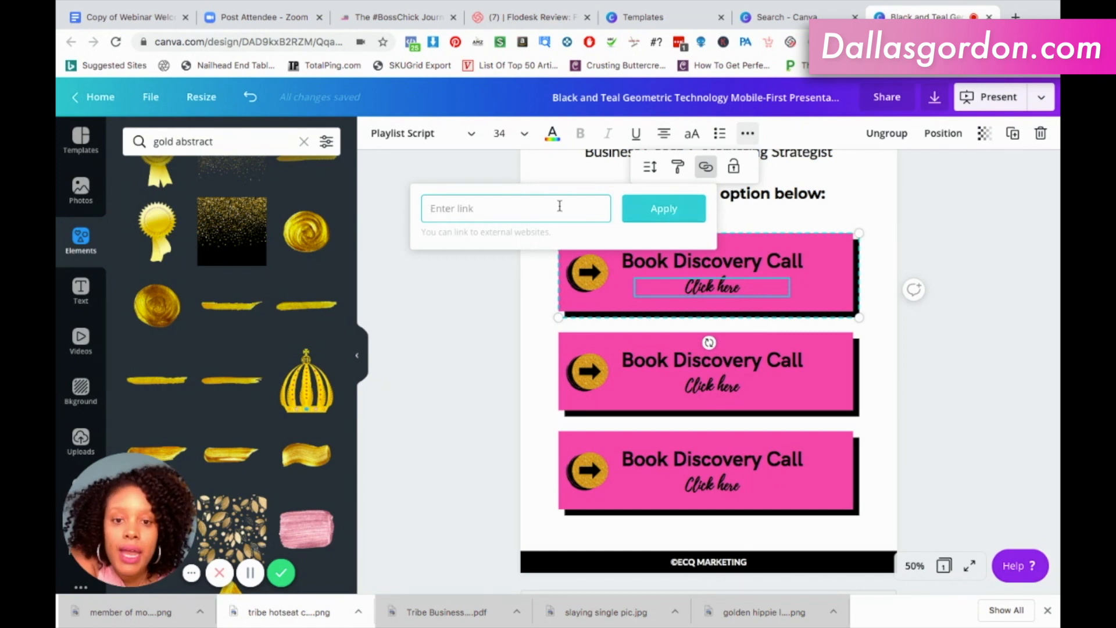
left_click(654, 214)
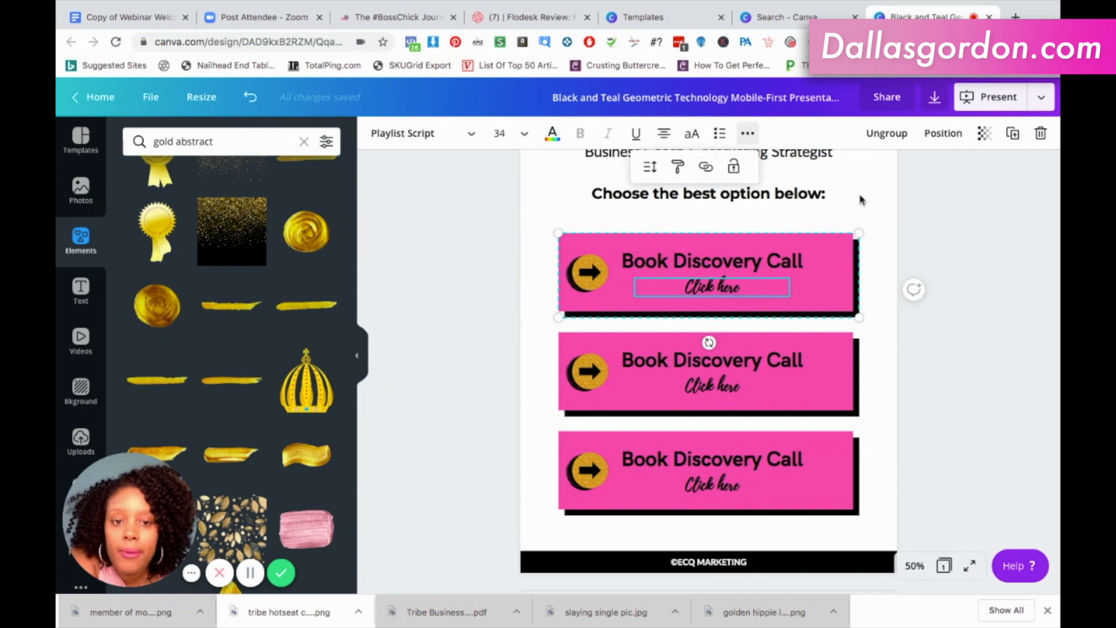
left_click(881, 225)
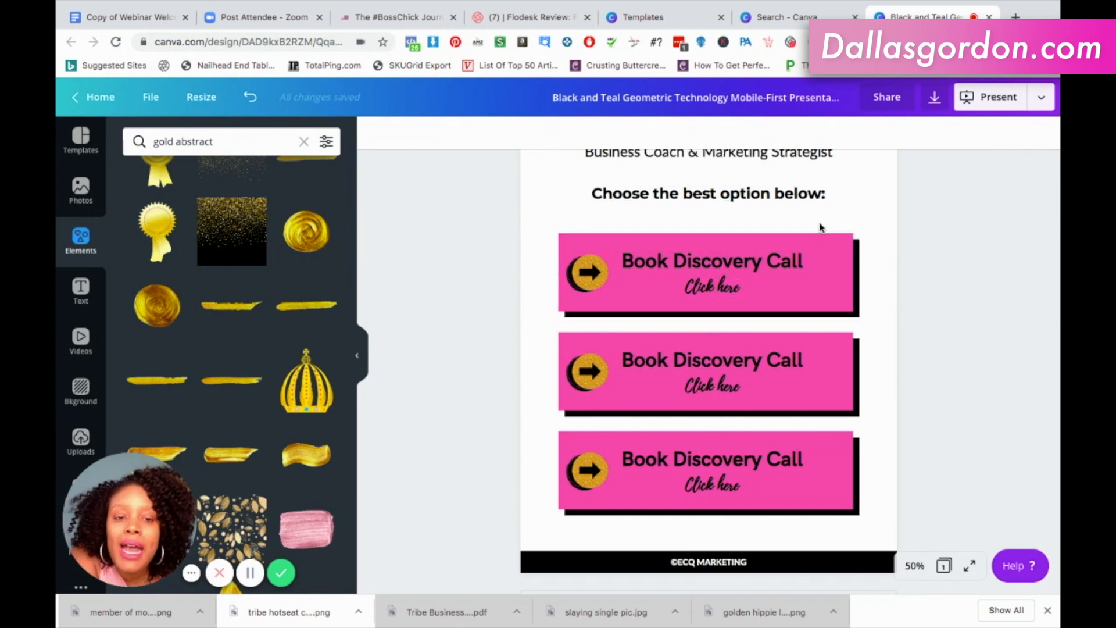
Check the file types offered for downloading the design and close the download options.
scroll(820, 227, "up", 5)
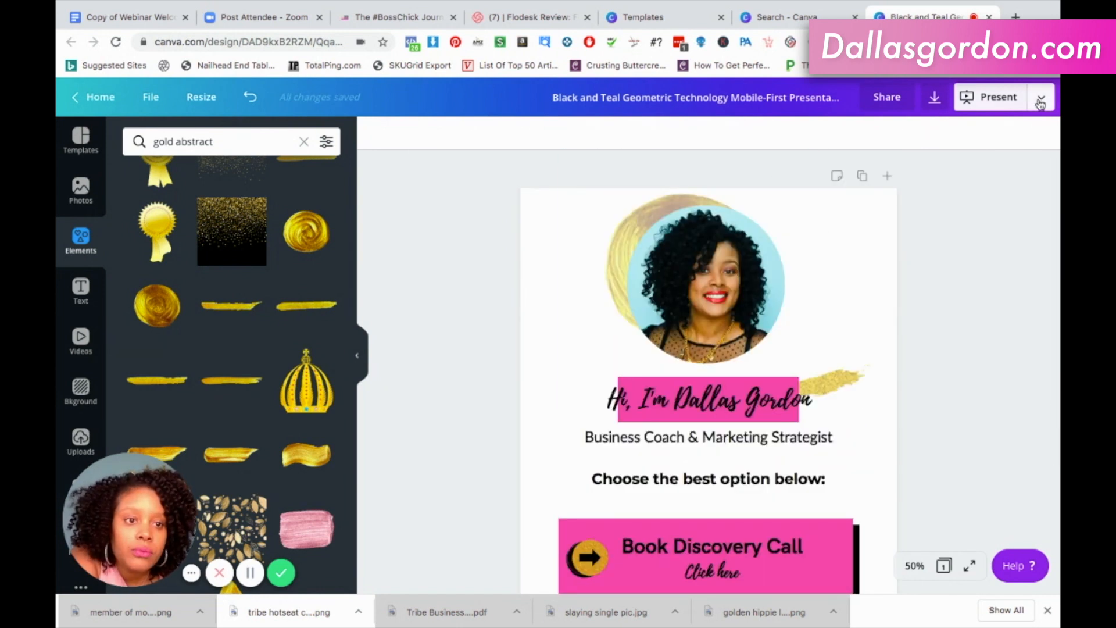
left_click(933, 102)
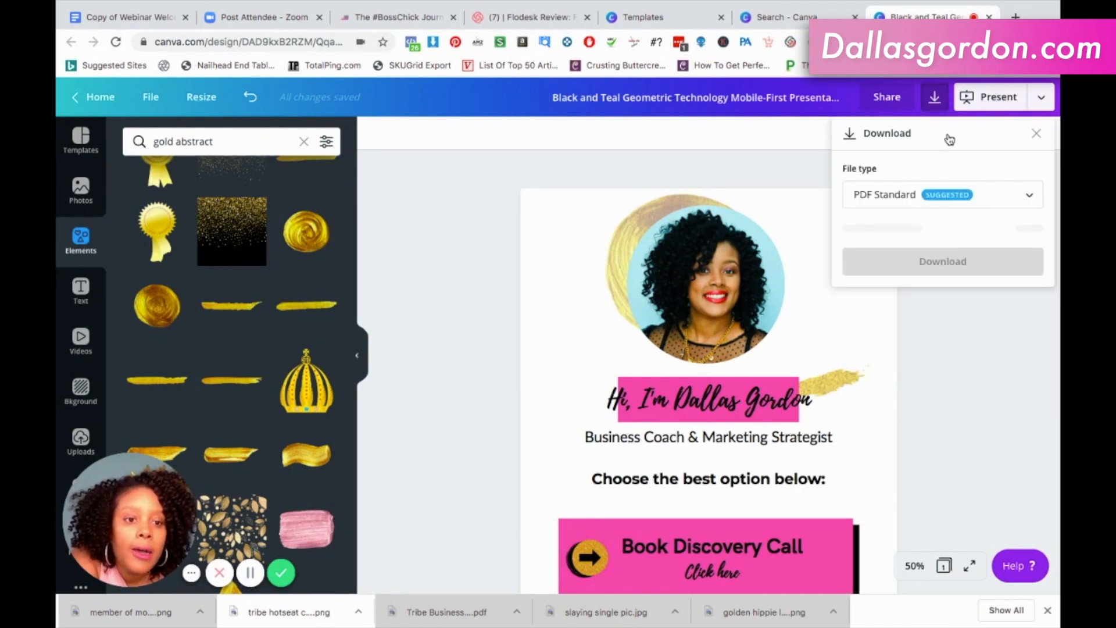
left_click(949, 203)
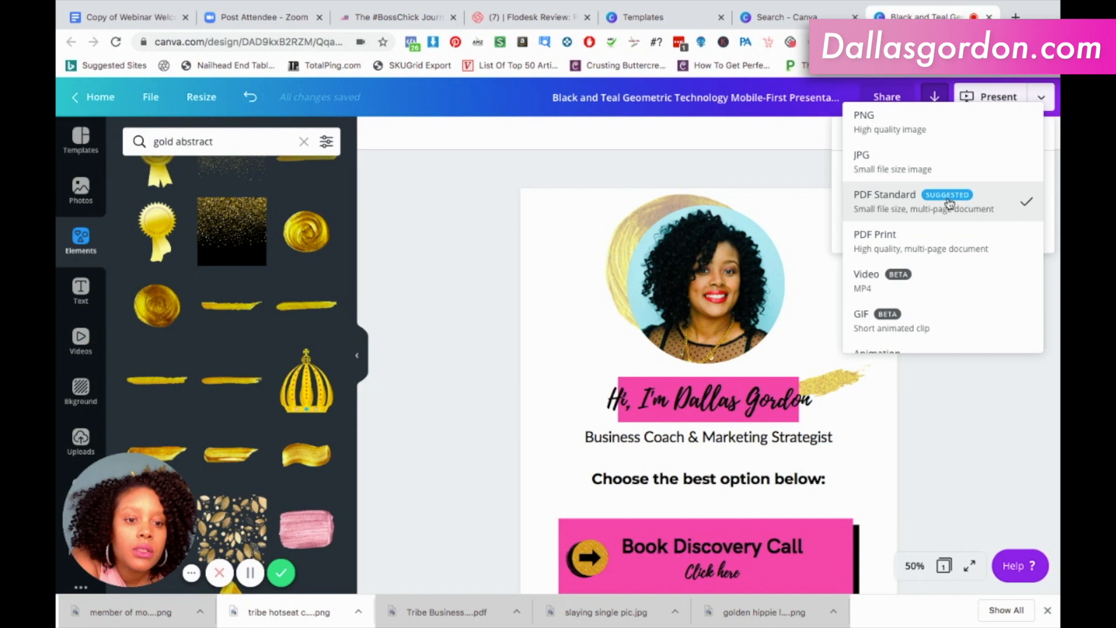
left_click(765, 161)
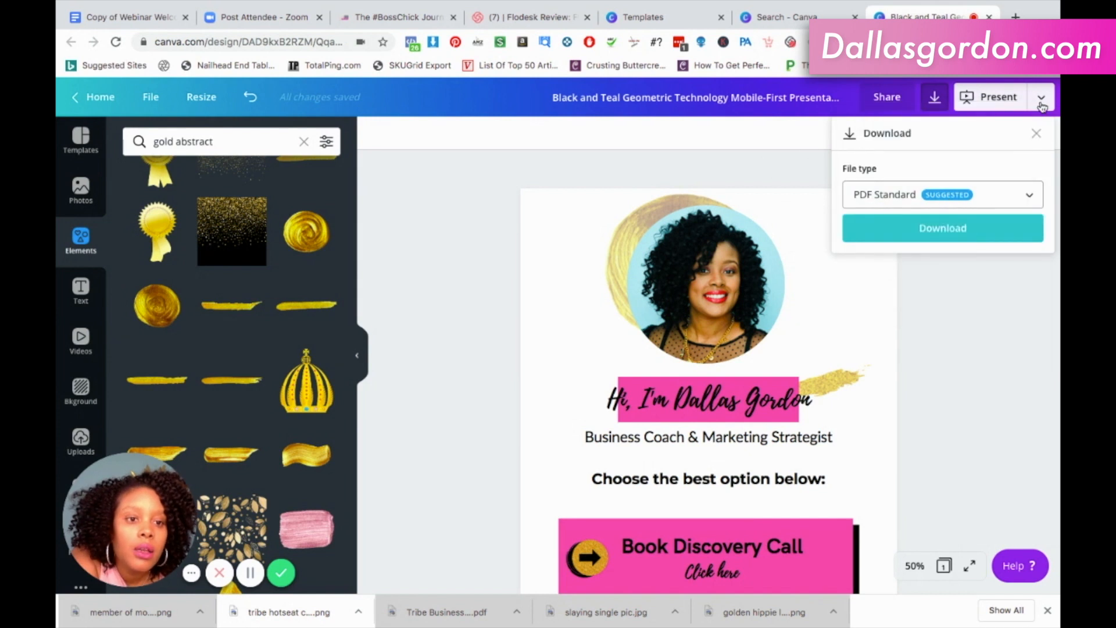
left_click(1038, 135)
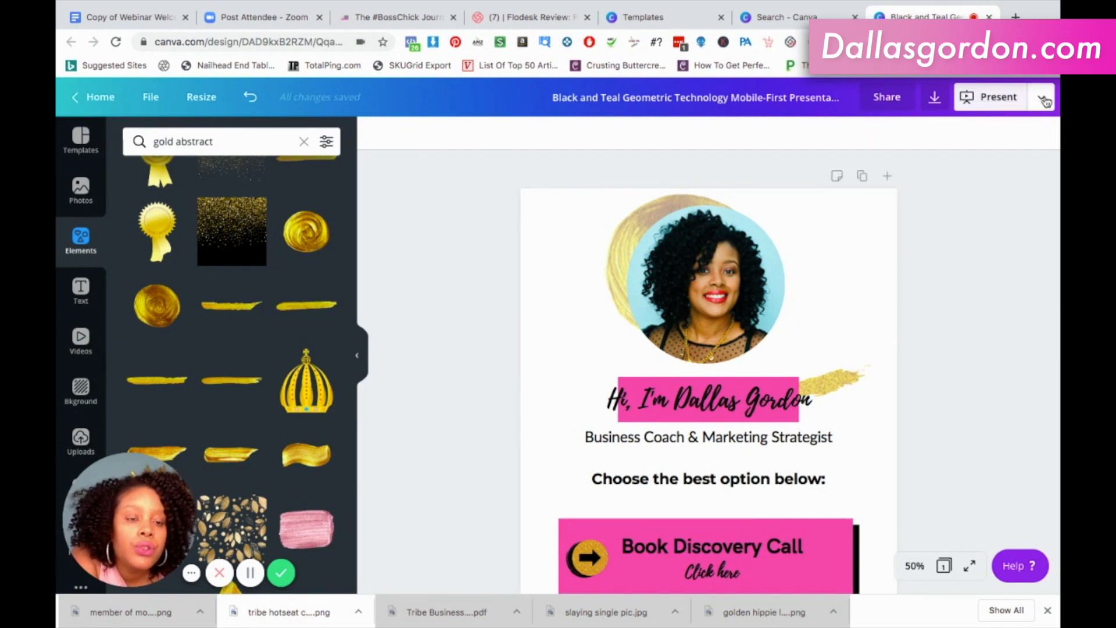
Publish the design as a website with the Scrolling web style and open the website.
left_click(1043, 100)
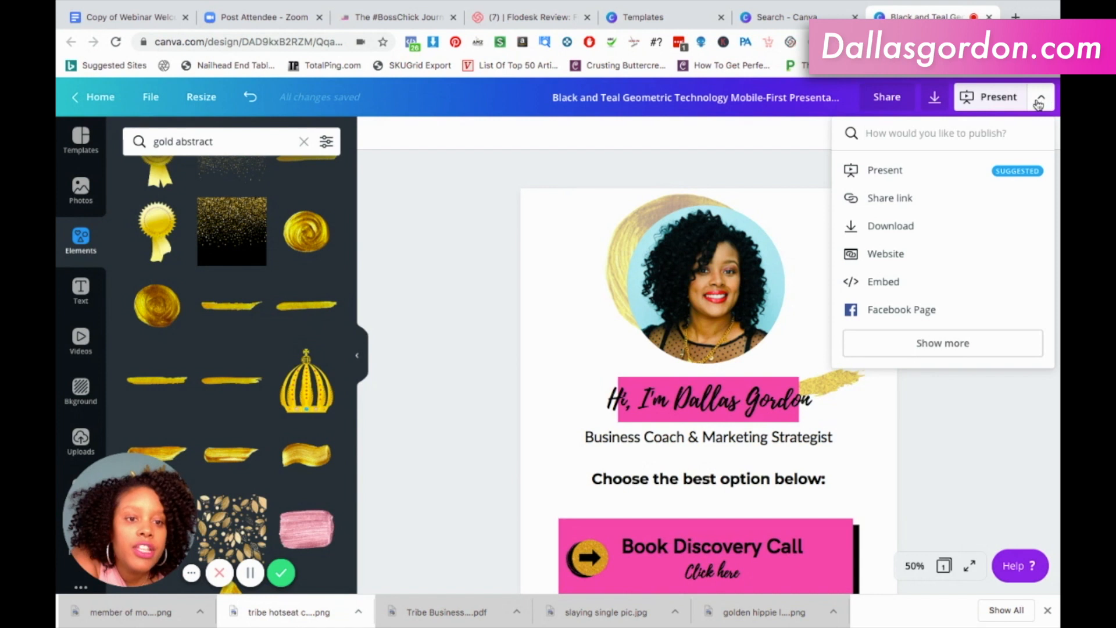
left_click(887, 258)
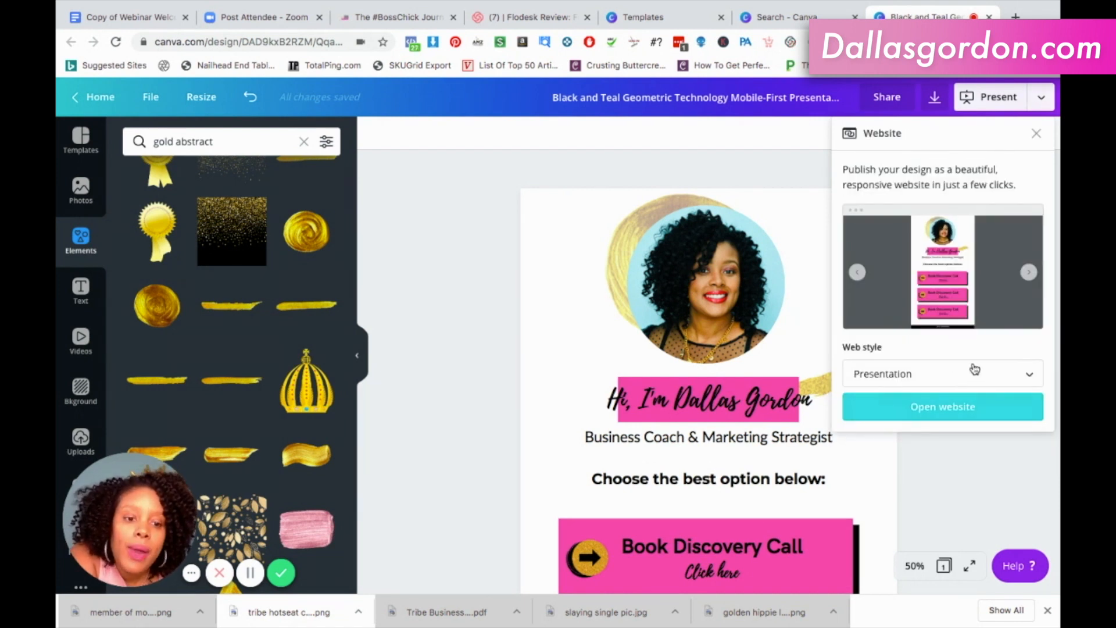
left_click(975, 374)
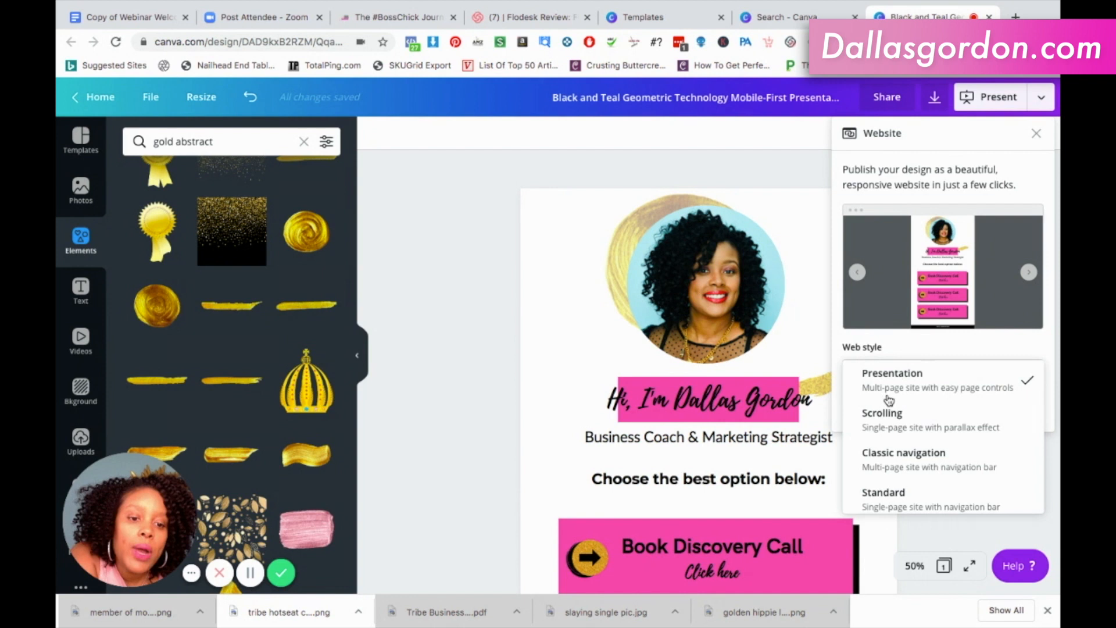
left_click(911, 421)
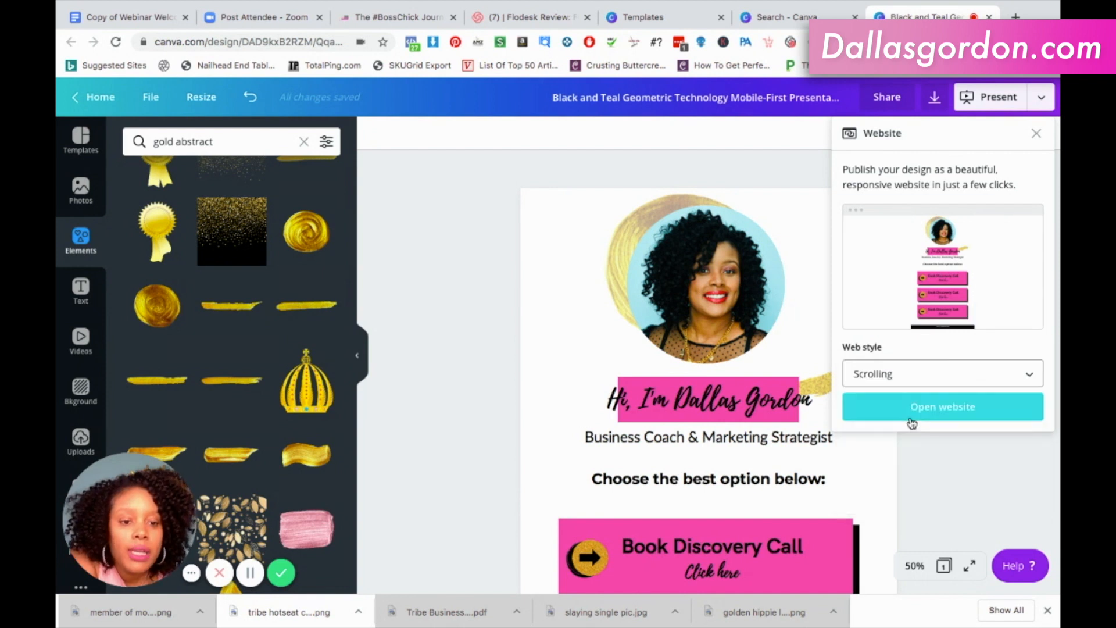
left_click(932, 405)
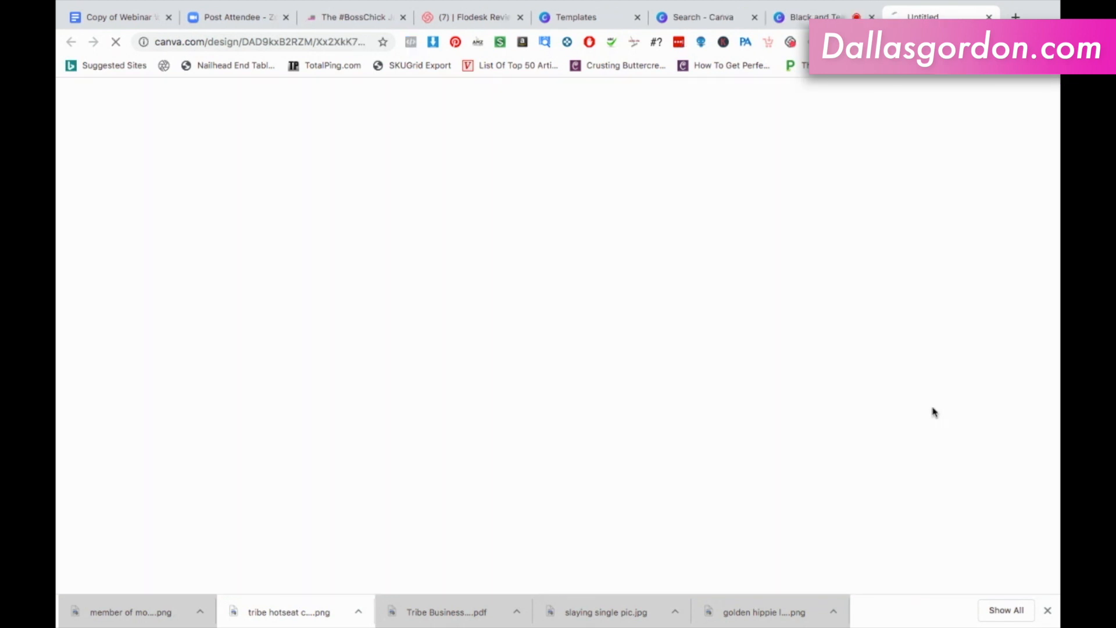